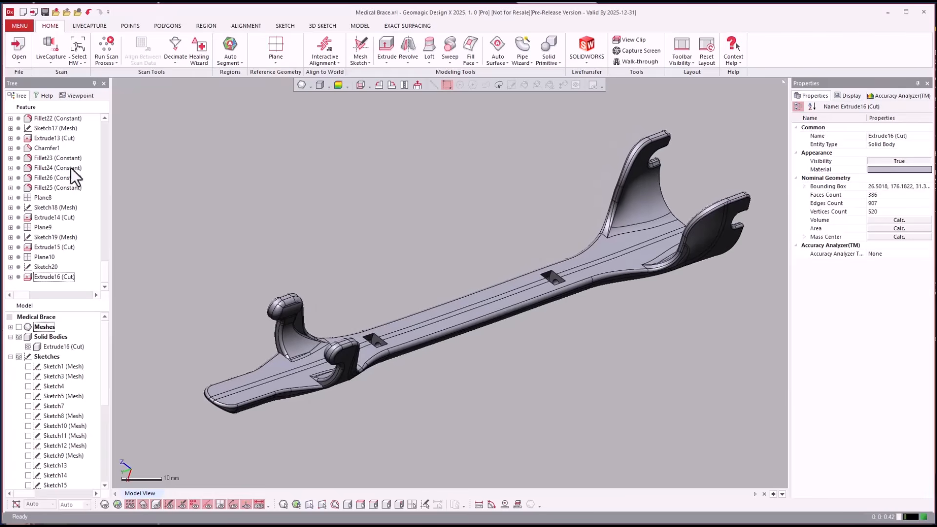
# Roll the feature history back to just before Region Group1
pyautogui.click(55, 170)
pyautogui.scroll(5, 93, 227)
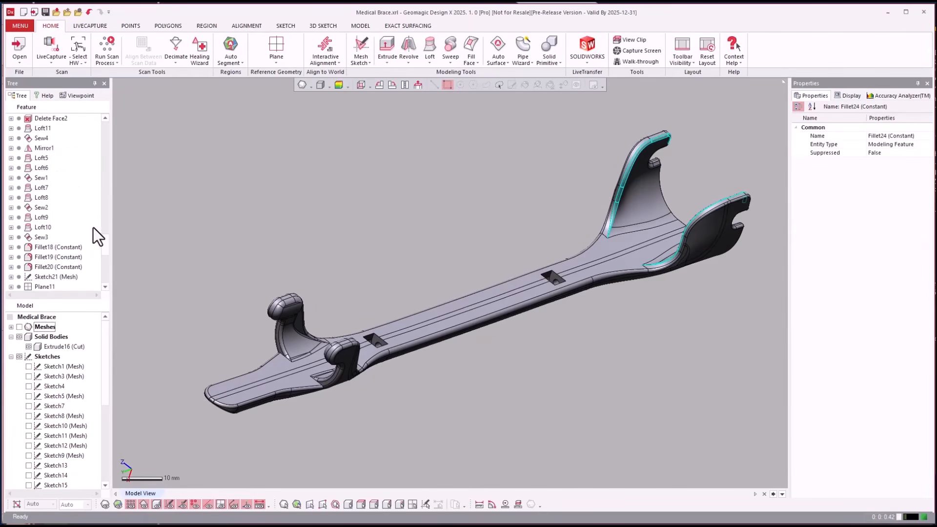
pyautogui.moveTo(108, 247); pyautogui.dragTo(90, 113)
pyautogui.click(48, 169)
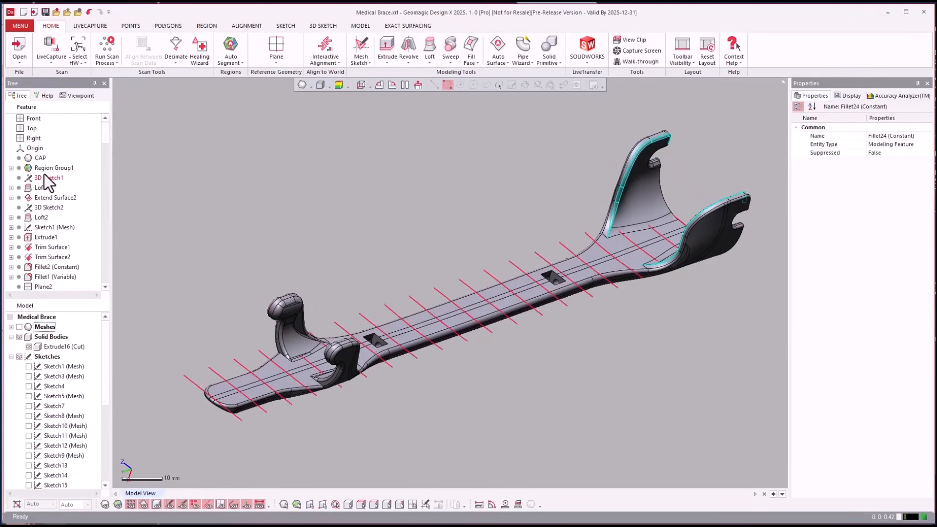
pyautogui.rightClick(46, 171)
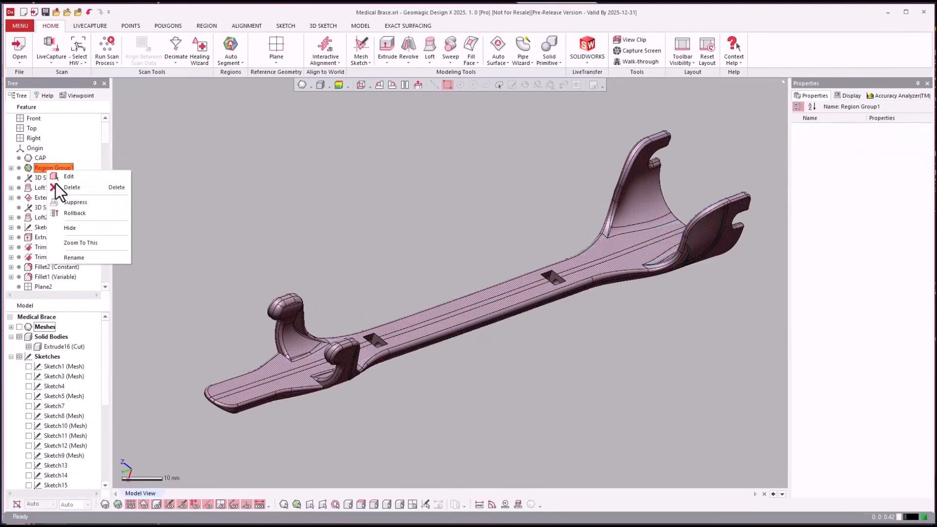
pyautogui.click(74, 214)
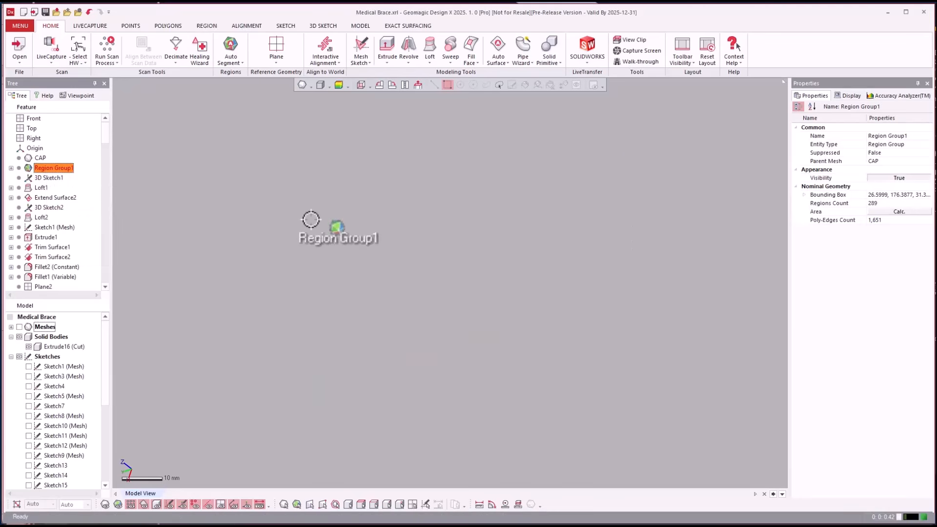
# Roll the feature history forward through Region Group1 and then 3D Sketch1
pyautogui.rightClick(48, 171)
pyautogui.click(64, 179)
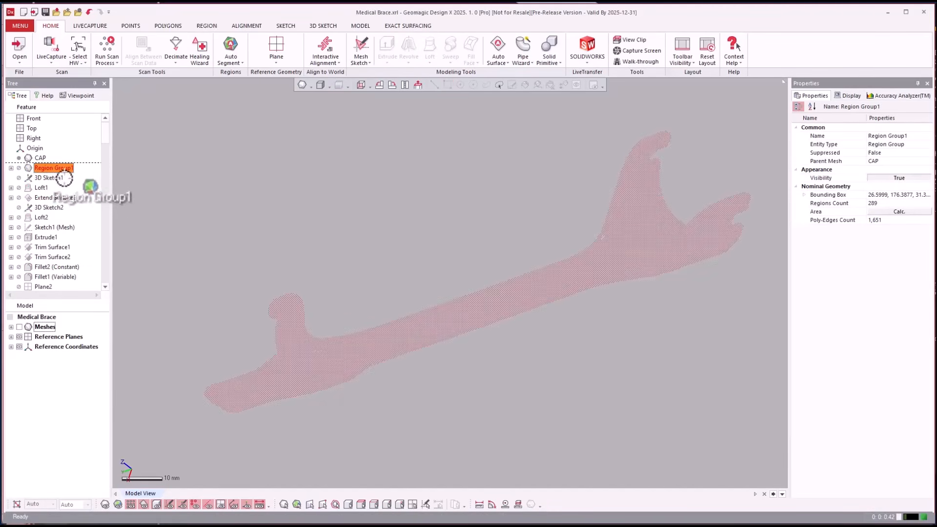
pyautogui.rightClick(50, 178)
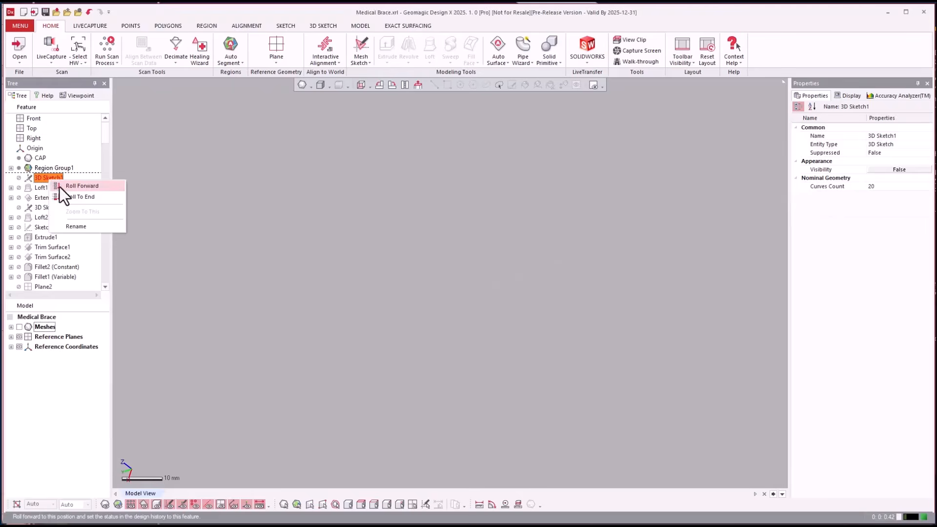
pyautogui.click(73, 185)
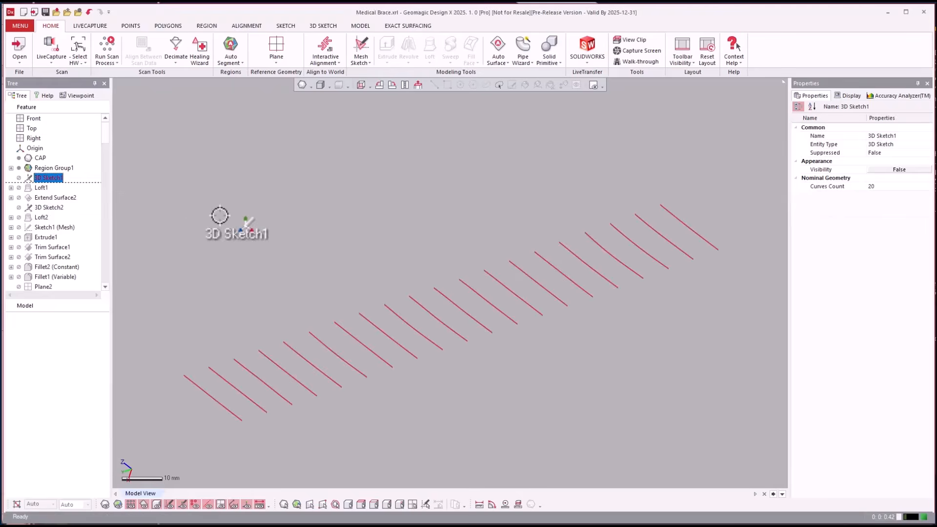
# Roll the history forward through Loft1 and show the scan mesh together with the lofted surface
pyautogui.rightClick(33, 187)
pyautogui.click(52, 193)
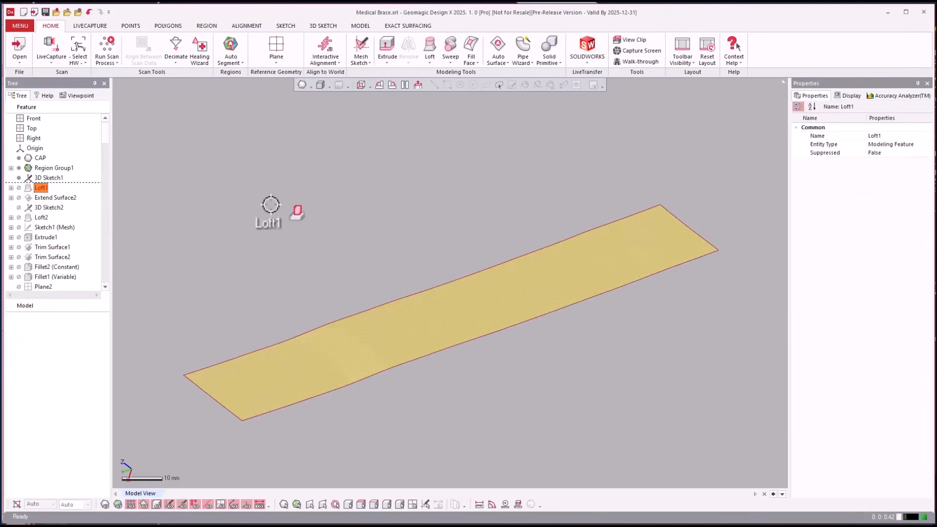
pyautogui.hotkey('ctrl', '1')
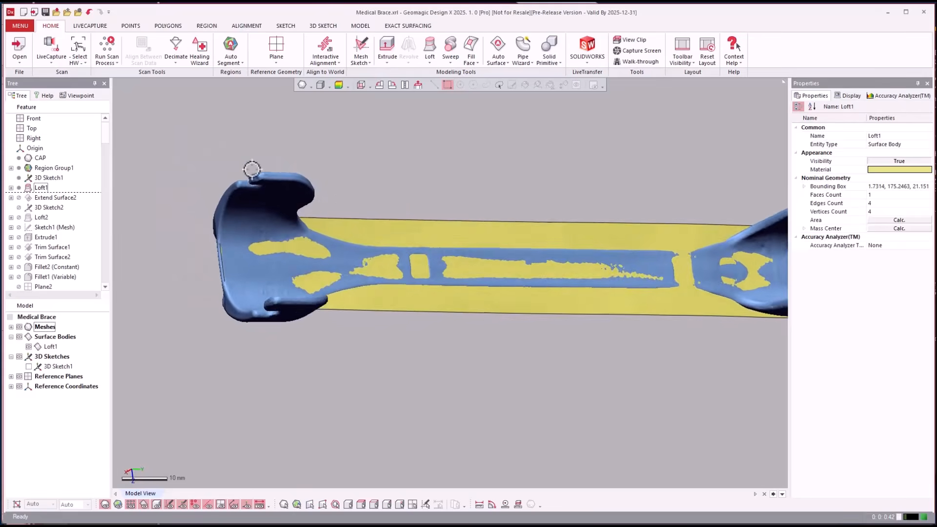
# Roll the feature history forward through Extend Surface2
pyautogui.click(55, 198)
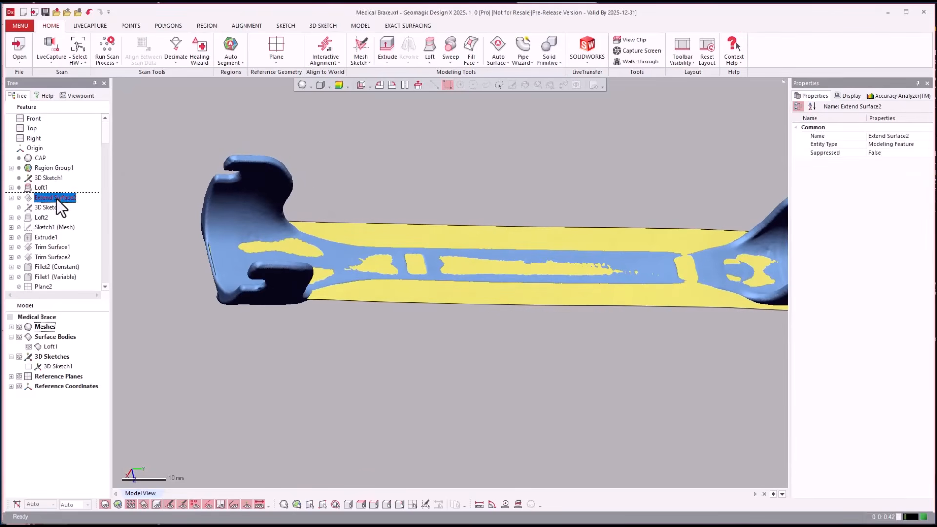
pyautogui.rightClick(57, 198)
pyautogui.click(71, 202)
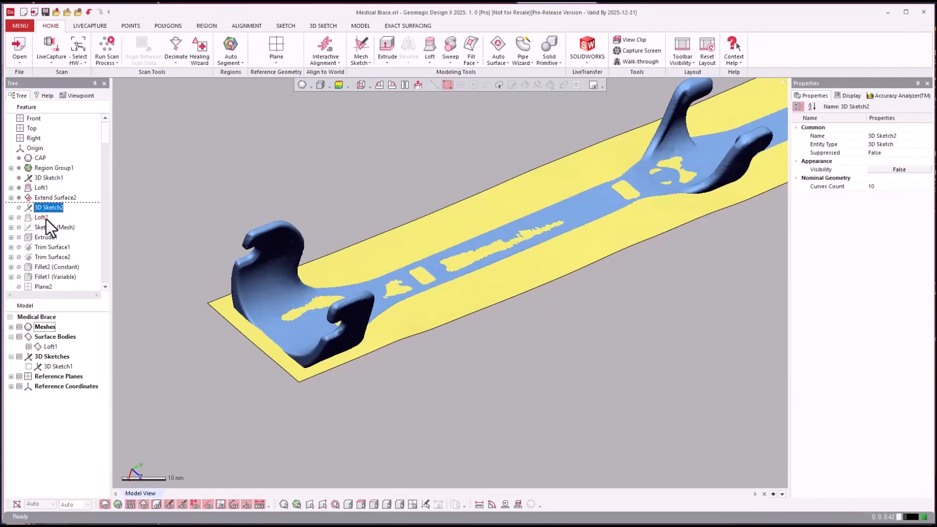
# Roll the history forward through Loft2 and examine how the lofted surface follows the inner face of the curved arm
pyautogui.click(46, 219)
pyautogui.rightClick(46, 220)
pyautogui.click(66, 226)
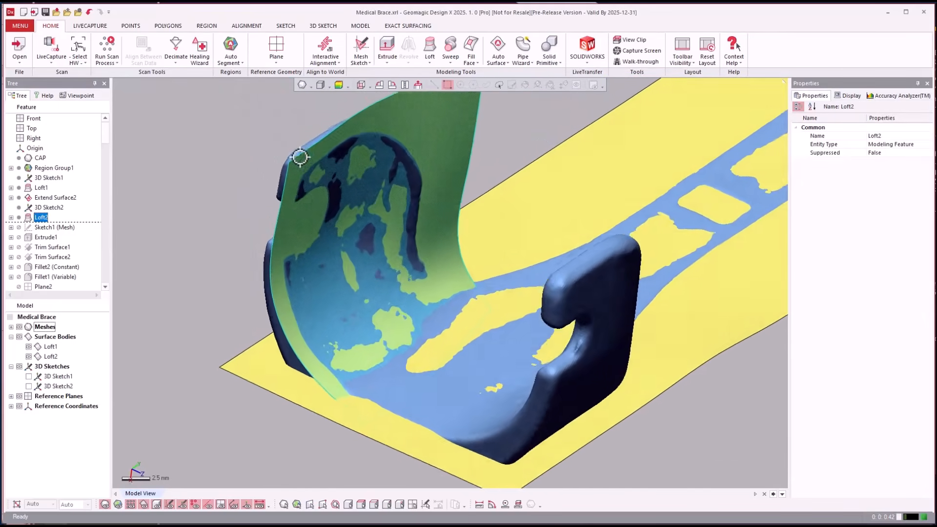
pyautogui.moveTo(300, 157); pyautogui.dragTo(249, 149, button='right')
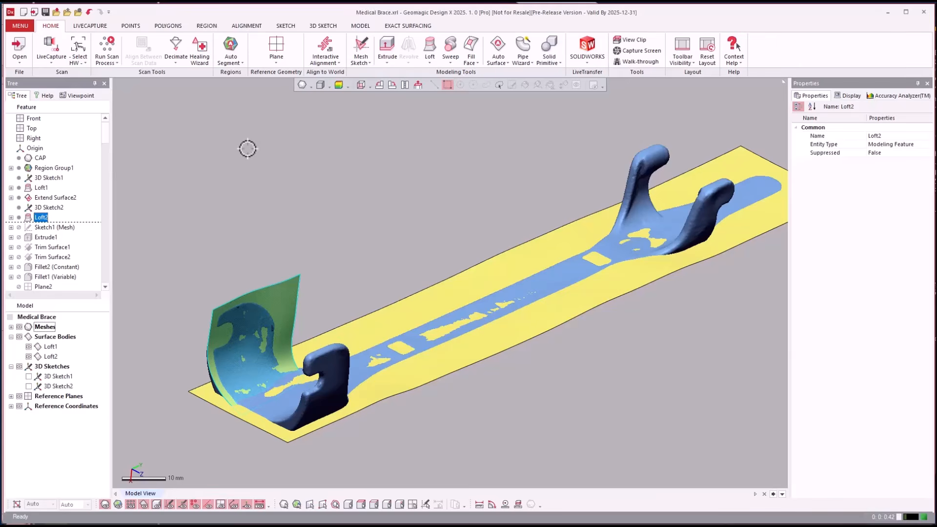
pyautogui.moveTo(247, 149); pyautogui.dragTo(244, 152, button='right')
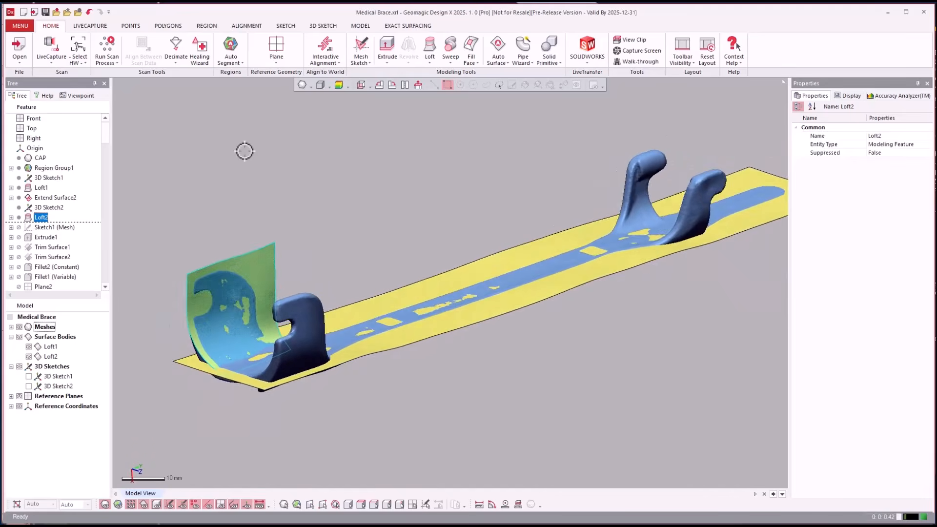
# Roll the history forward through Extrude1 and toggle the visibility of its surface body
pyautogui.click(40, 238)
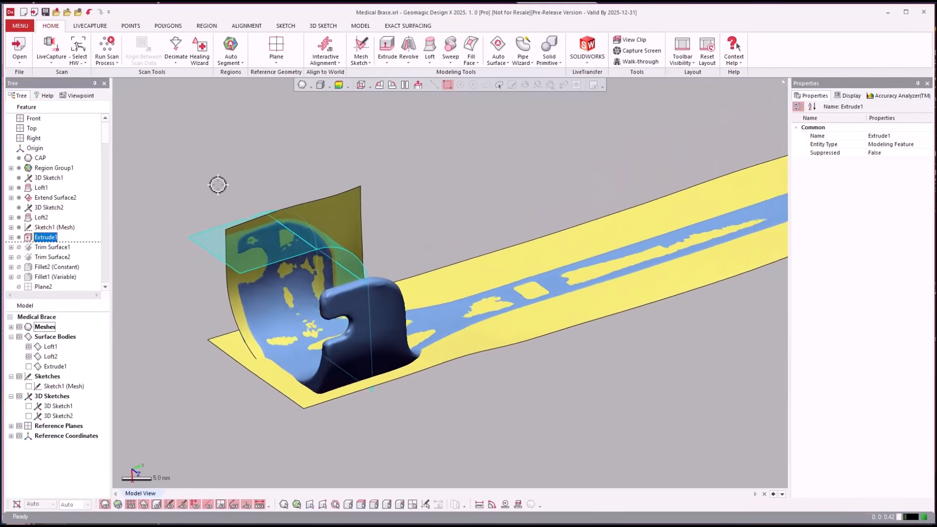
pyautogui.click(29, 366)
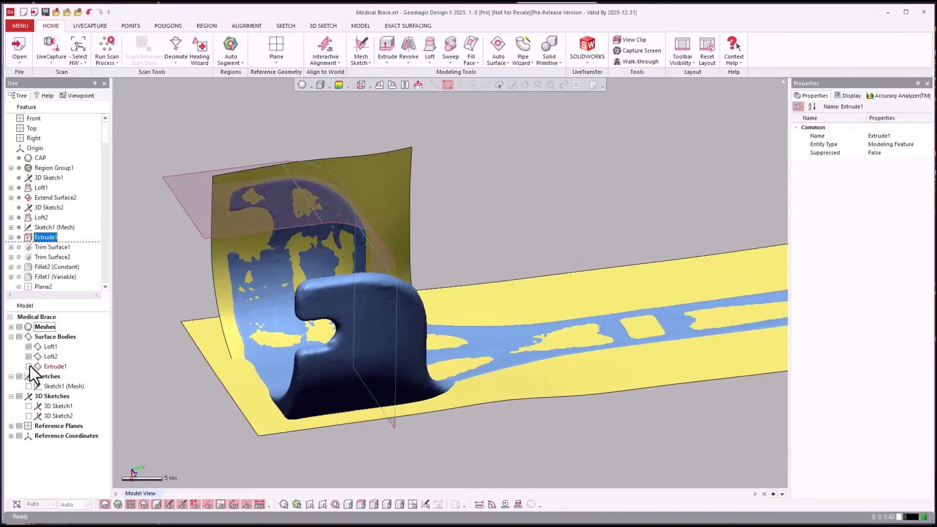
# Roll the history forward through Trim Surface2 and then through the variable fillet Fillet1
pyautogui.rightClick(44, 259)
pyautogui.click(69, 266)
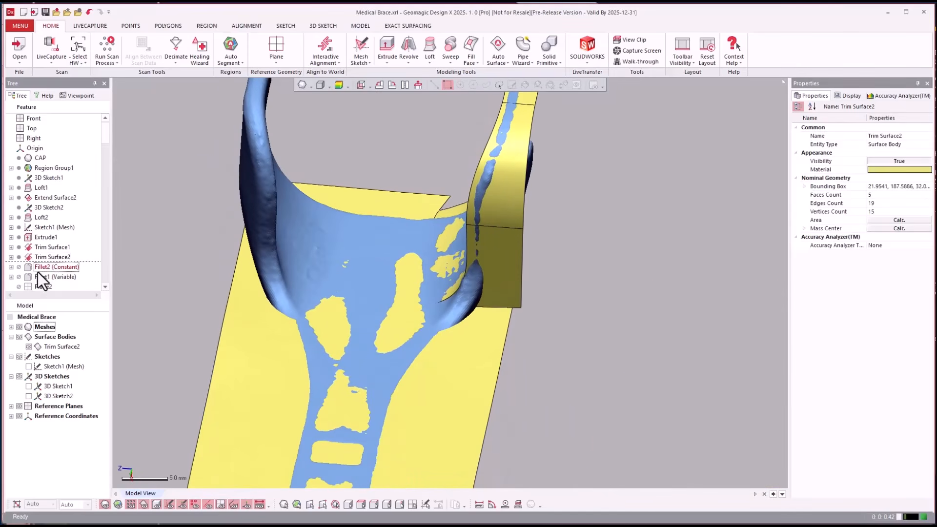
pyautogui.rightClick(37, 274)
pyautogui.click(51, 280)
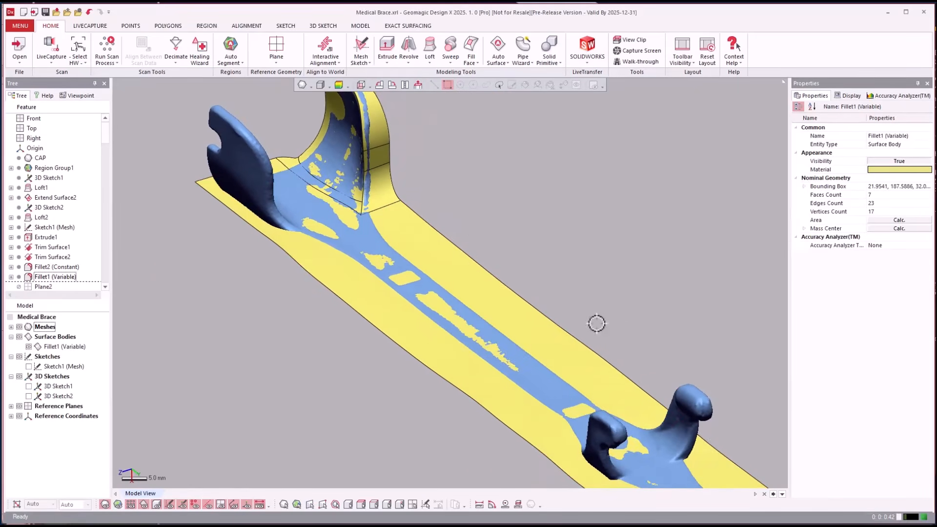
# Roll the history forward through Surface Plane1 and view the surfaces around the small hooked arm
pyautogui.click(40, 235)
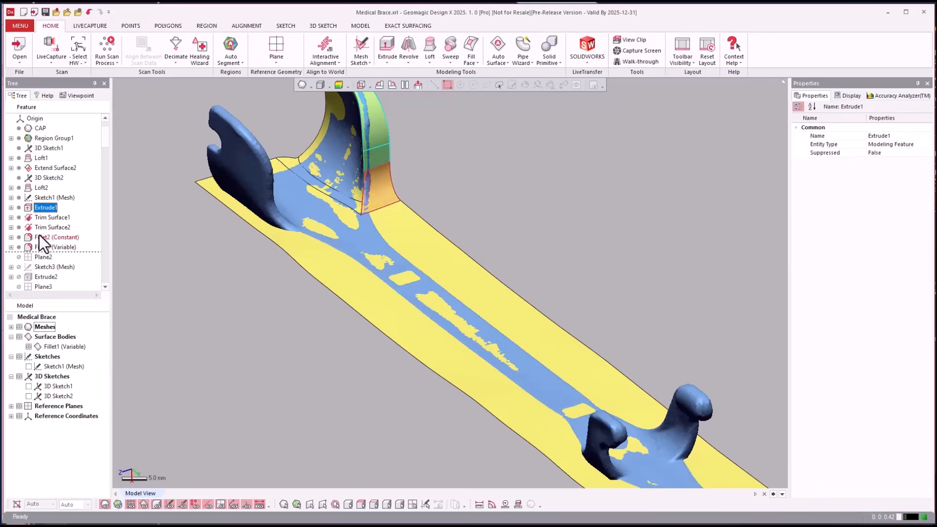
pyautogui.scroll(-3, 39, 237)
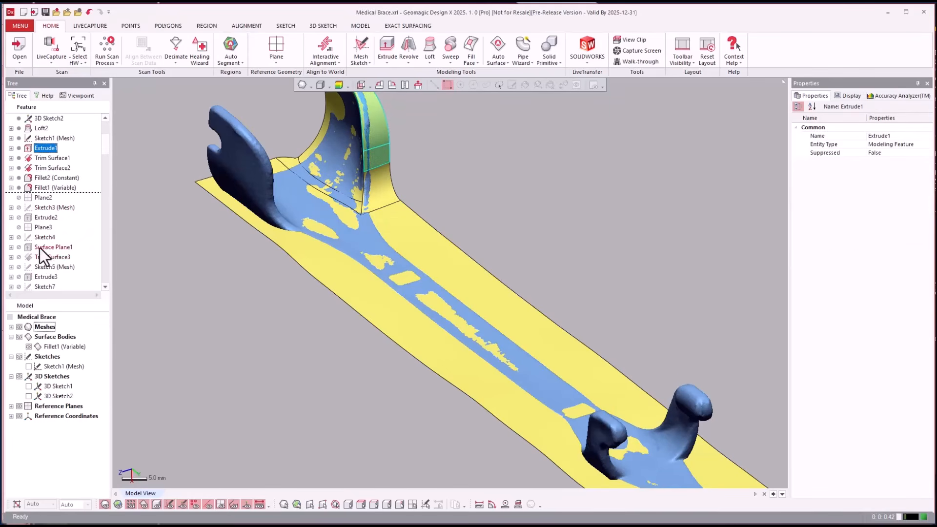
pyautogui.click(38, 246)
pyautogui.moveTo(43, 248); pyautogui.dragTo(98, 265)
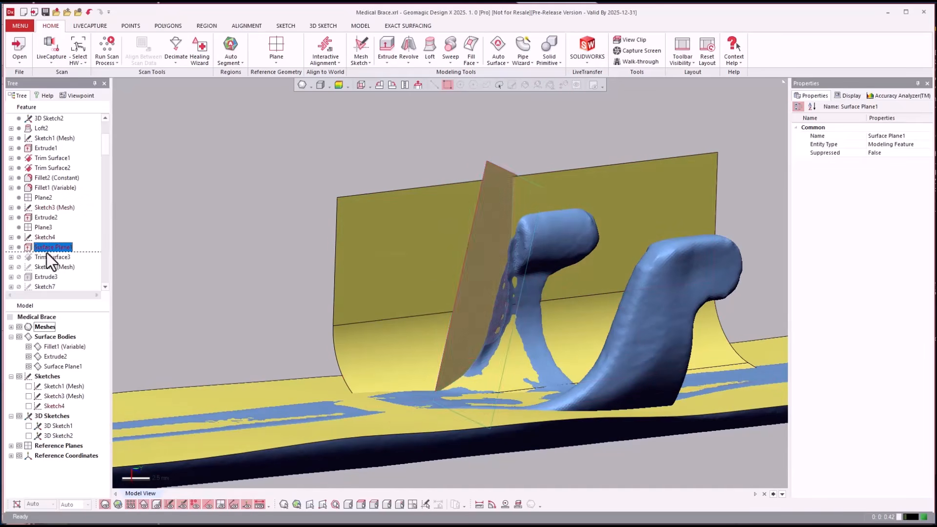
# Roll the history forward through Trim Surface3 and examine the trimmed surface around the small hooked arm
pyautogui.rightClick(45, 255)
pyautogui.click(63, 262)
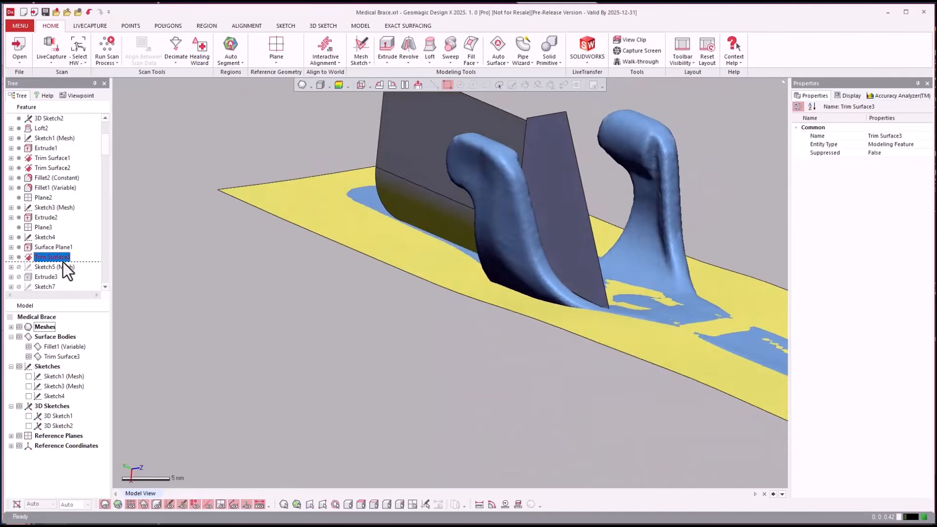
pyautogui.moveTo(421, 239); pyautogui.dragTo(581, 249, button='right')
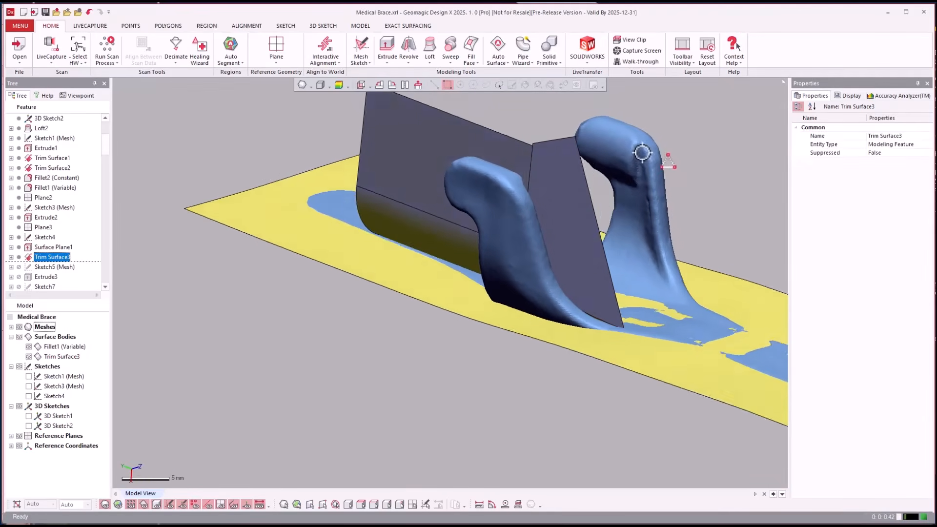
pyautogui.moveTo(615, 173); pyautogui.dragTo(611, 181, button='right')
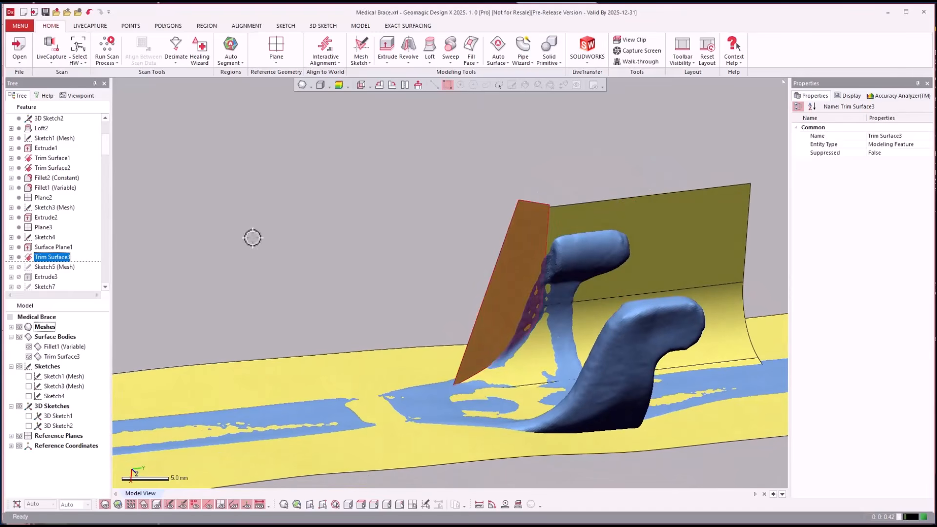
# Roll the history forward through Extrude4 and examine the Extrude3 and Extrude4 surfaces crossing the small hooked arm
pyautogui.click(42, 278)
pyautogui.scroll(-2, 41, 280)
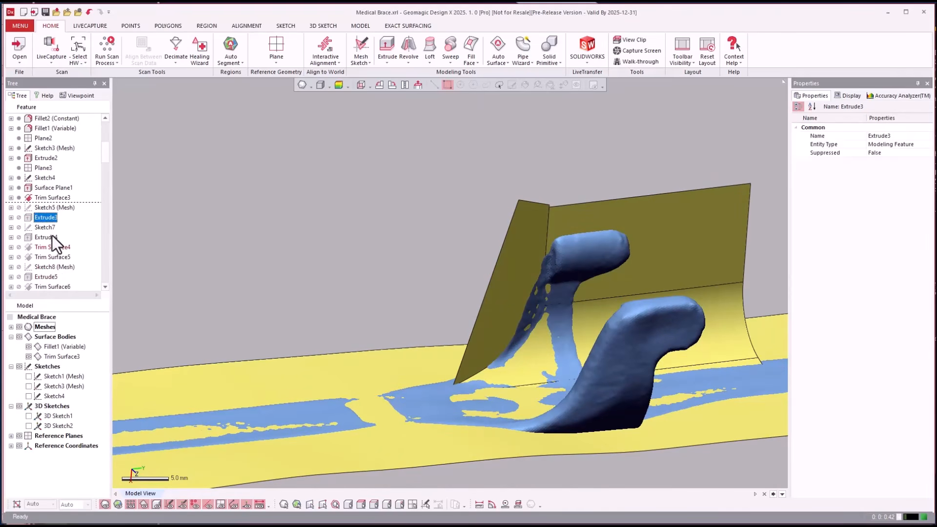
pyautogui.rightClick(36, 238)
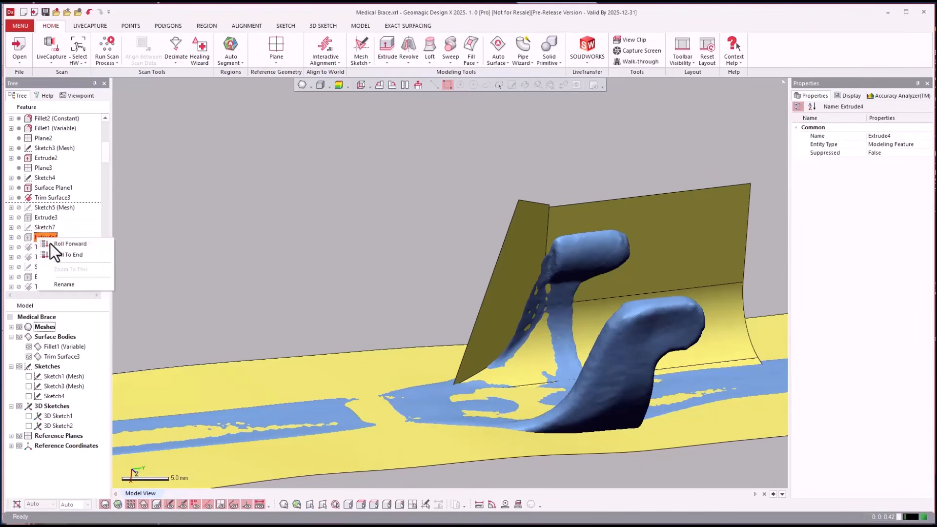
pyautogui.click(51, 243)
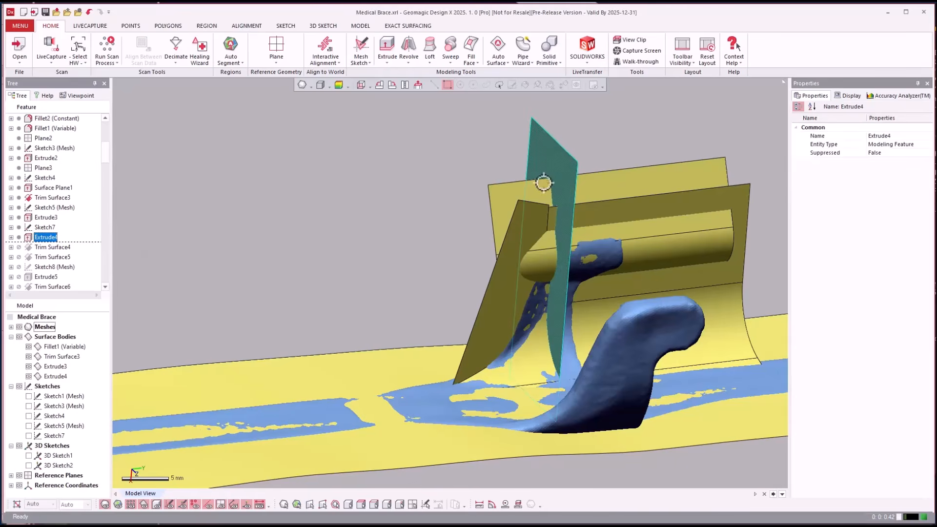
pyautogui.moveTo(543, 182); pyautogui.dragTo(439, 166, button='right')
pyautogui.click(538, 230)
pyautogui.moveTo(538, 230); pyautogui.dragTo(511, 247, button='right')
pyautogui.scroll(3, 629, 262)
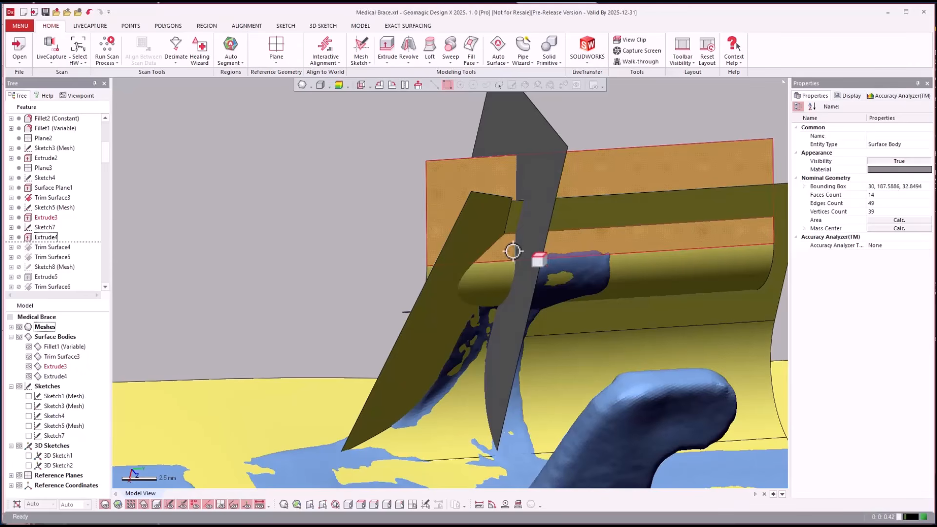
# Roll the history forward through Trim Surface5 and inspect the trimmed surface body against the mesh
pyautogui.click(55, 259)
pyautogui.rightClick(54, 260)
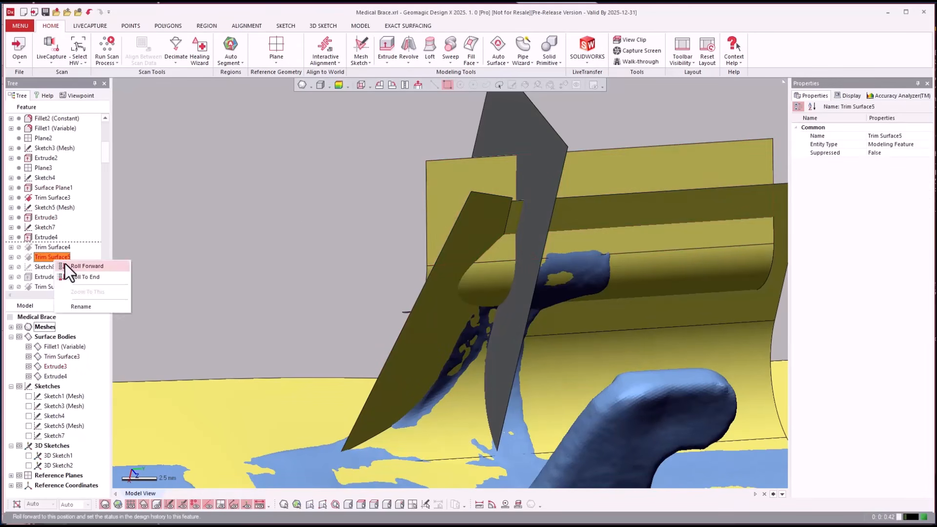
pyautogui.click(65, 264)
pyautogui.moveTo(277, 190); pyautogui.dragTo(226, 280, button='right')
pyautogui.scroll(-3, 448, 222)
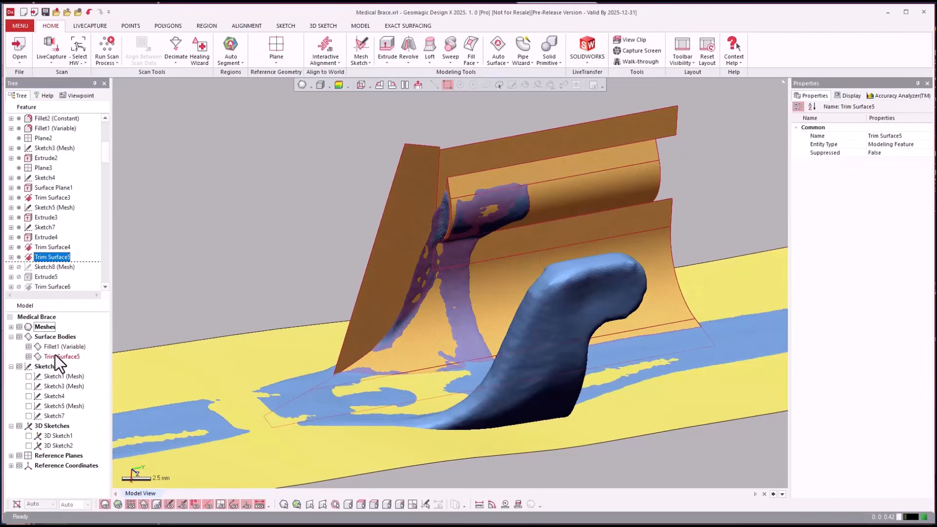
pyautogui.click(210, 211)
pyautogui.scroll(-5, 209, 212)
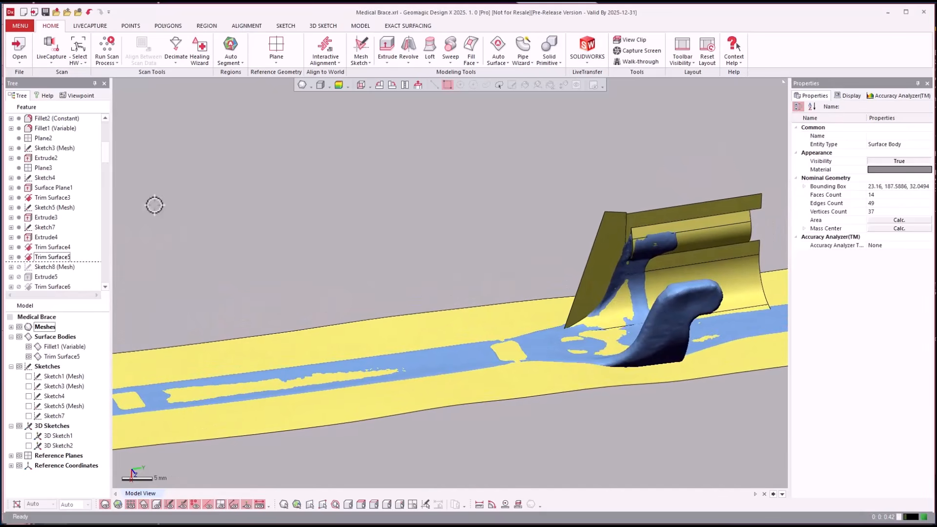
# Roll the feature history forward through Trim Surface7
pyautogui.click(45, 248)
pyautogui.scroll(-2, 45, 249)
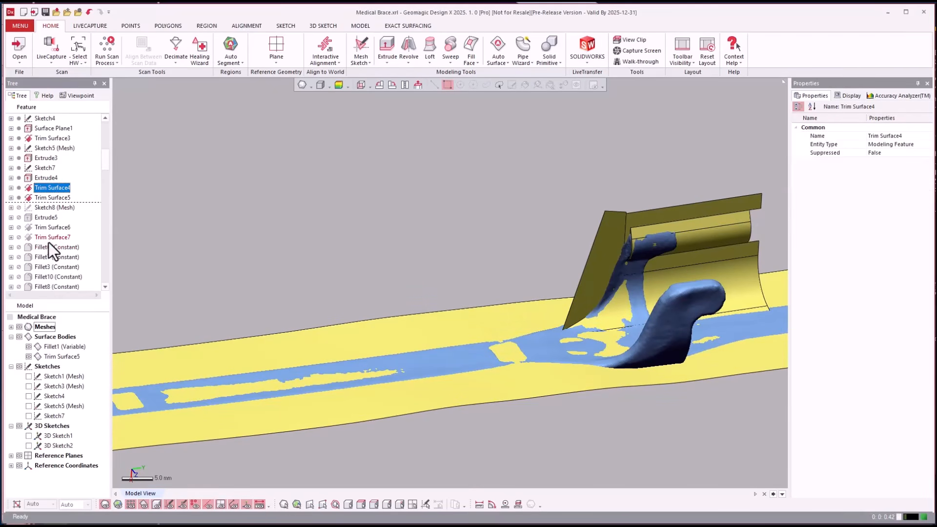
pyautogui.rightClick(48, 238)
pyautogui.click(63, 244)
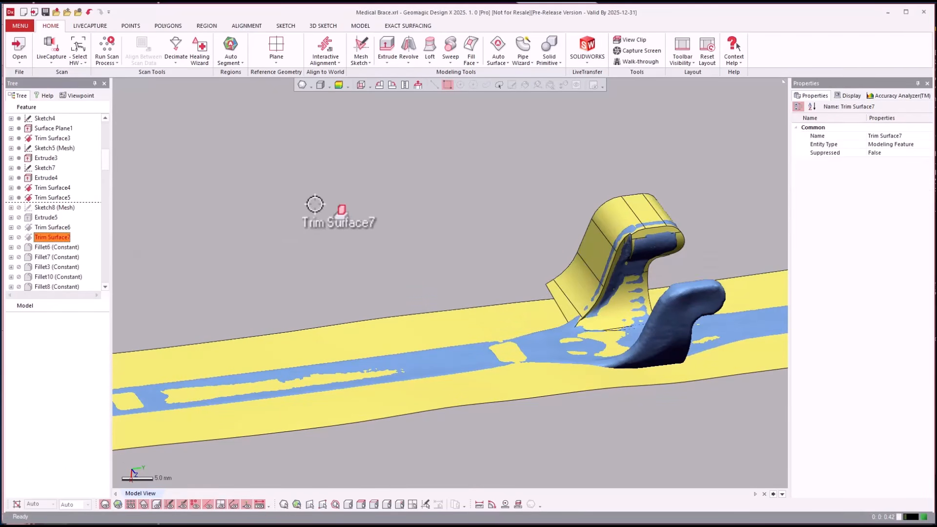
# Open the Trim Surface7 feature for editing
pyautogui.click(128, 222)
pyautogui.rightClick(44, 239)
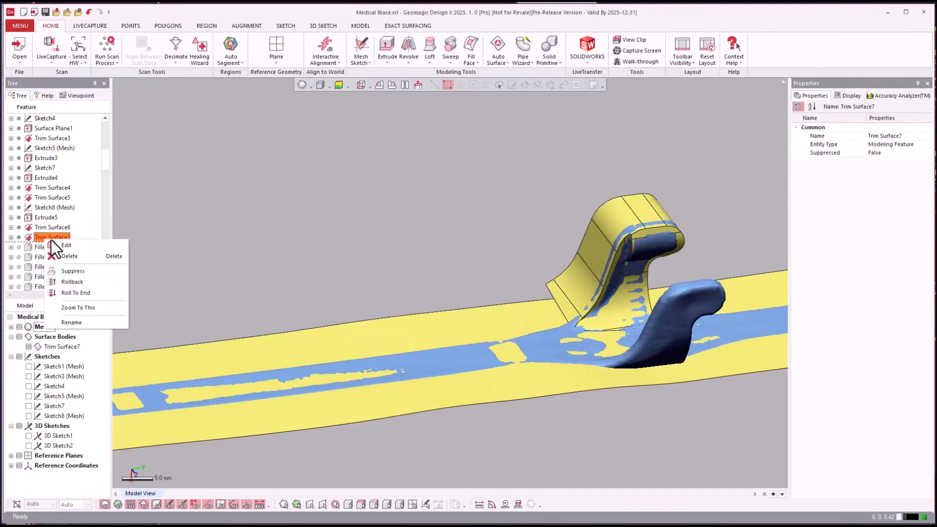
pyautogui.click(57, 244)
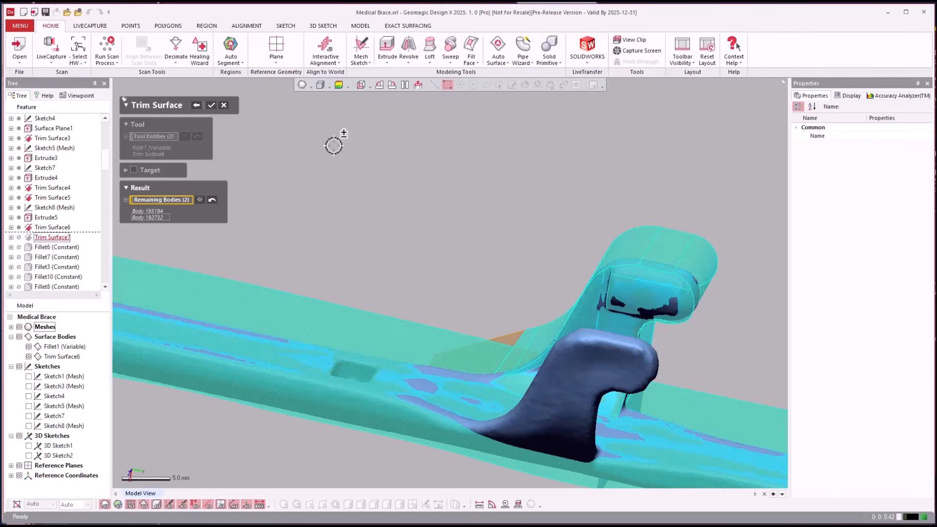
# Close the Trim Surface7 edit, and open Trim Surface6 to review its tool entities and remaining bodies without changing it
pyautogui.click(210, 105)
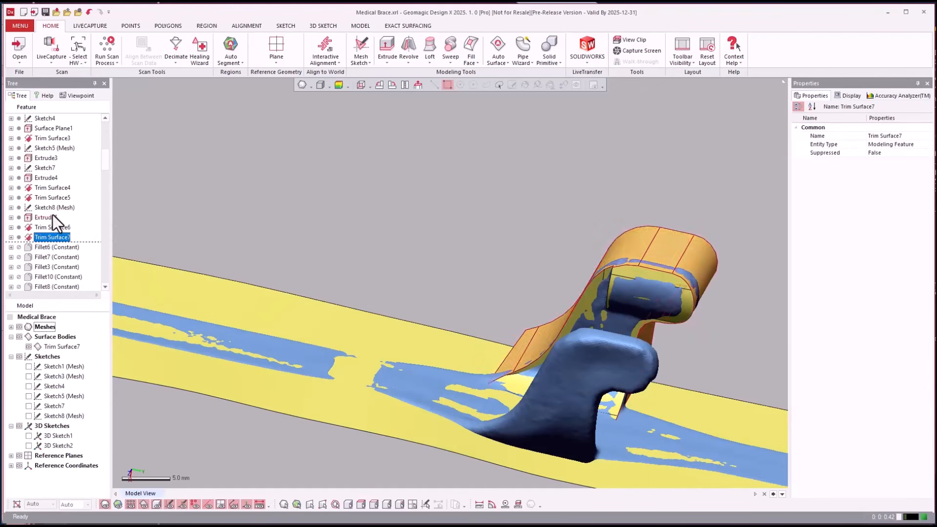
pyautogui.click(35, 228)
pyautogui.rightClick(35, 229)
pyautogui.click(48, 233)
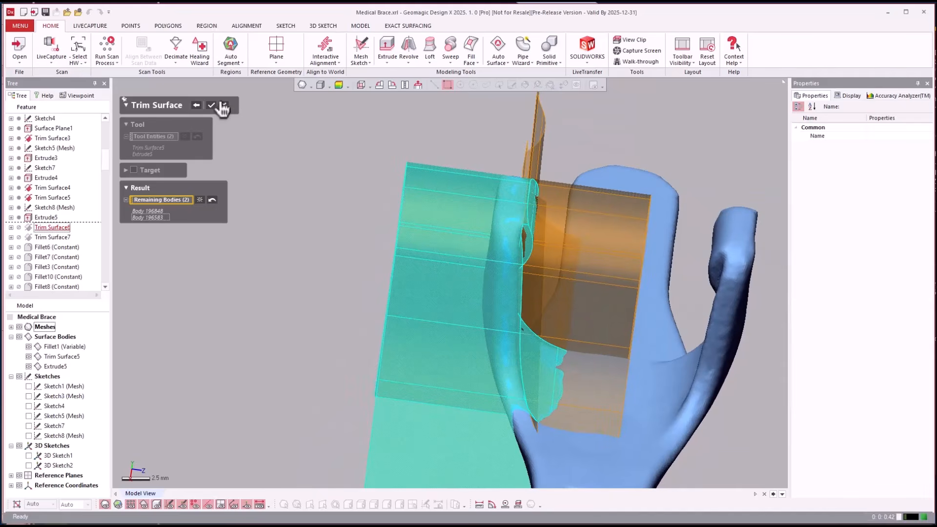
pyautogui.click(224, 106)
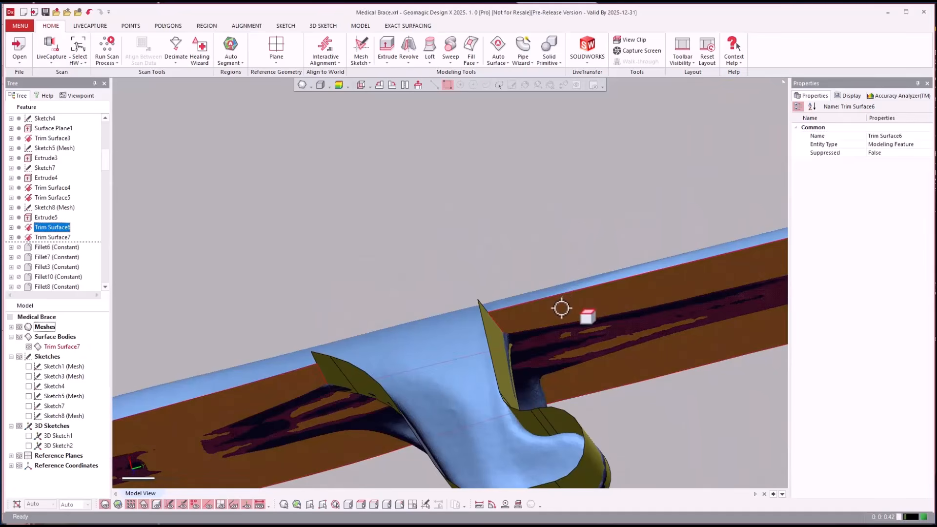
pyautogui.click(560, 309)
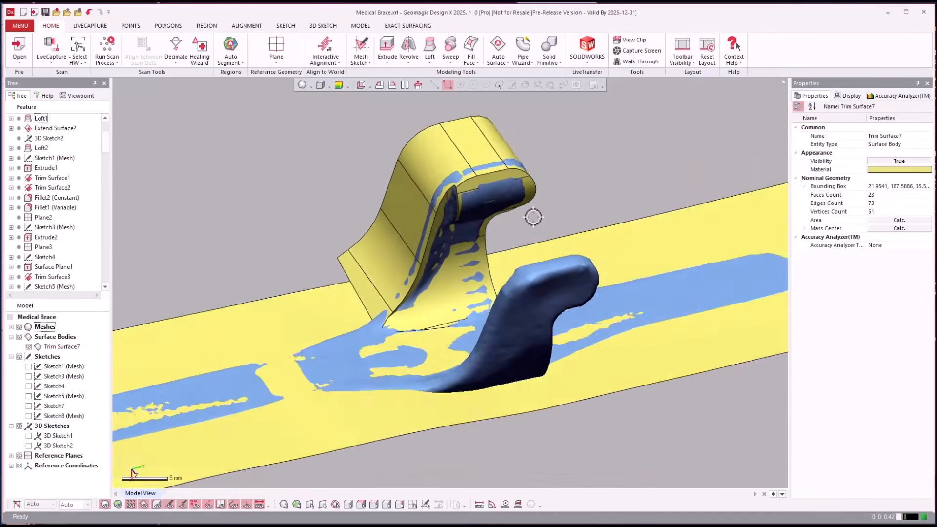
# Roll the history forward through Fillet9 (Variable) and inspect the fillets around the small hooked arm
pyautogui.click(59, 230)
pyautogui.scroll(-8, 60, 232)
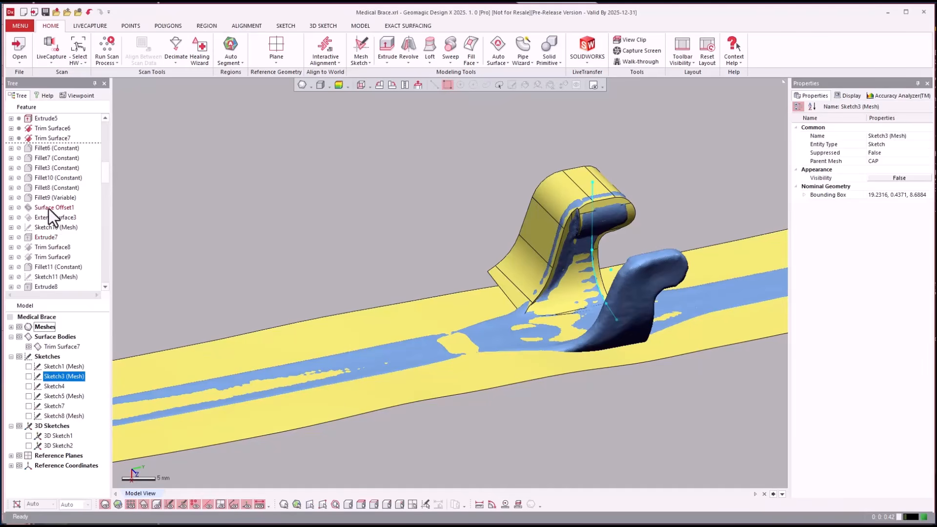
pyautogui.rightClick(43, 199)
pyautogui.click(59, 204)
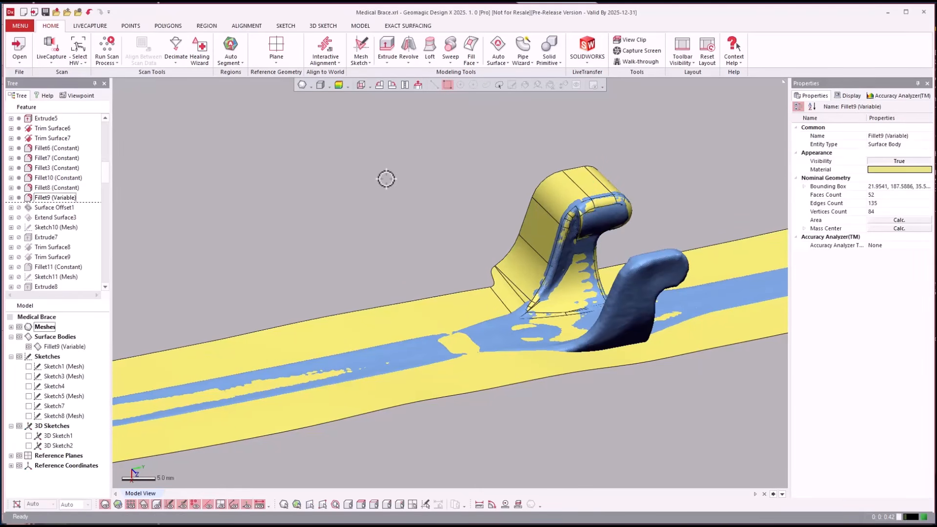
pyautogui.scroll(4, 387, 179)
pyautogui.scroll(-2, 388, 179)
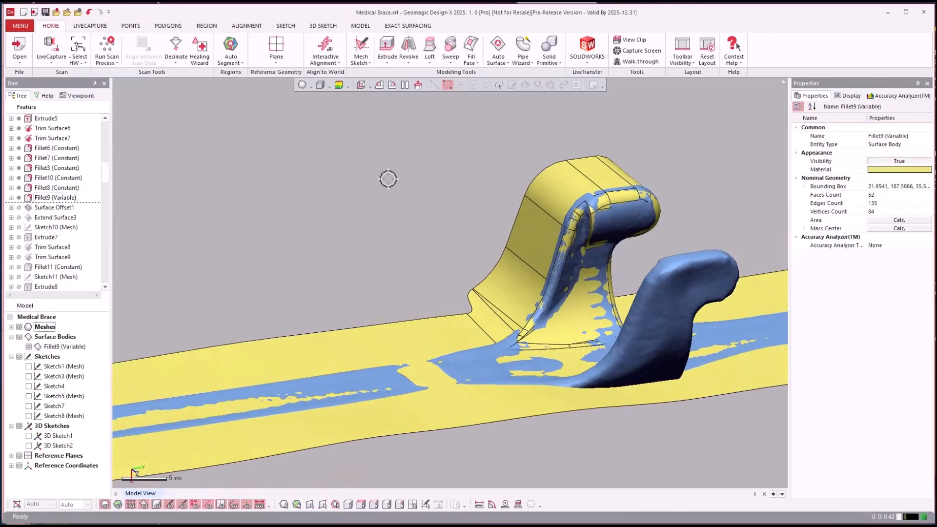
pyautogui.moveTo(389, 178); pyautogui.dragTo(387, 179, button='right')
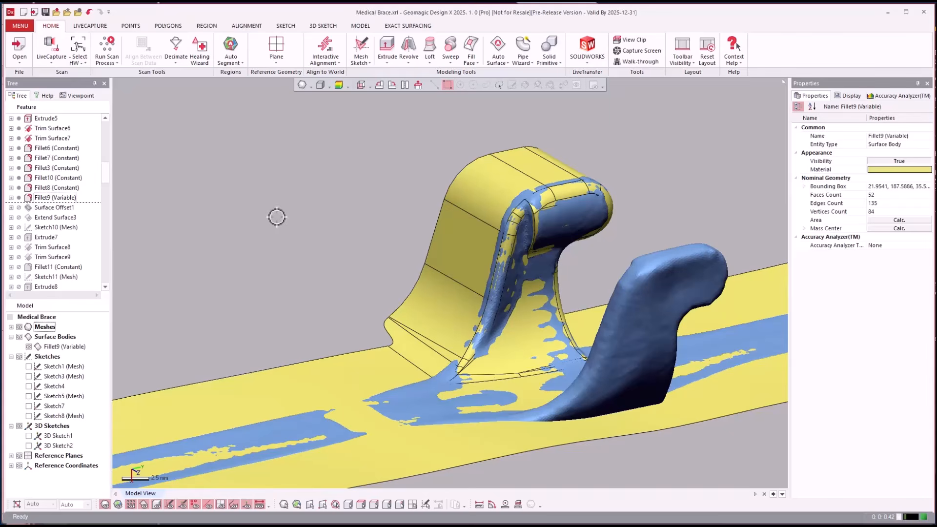
# Roll the history forward through Extend Surface3 and examine the offset and extended surface beside the hooked arm
pyautogui.rightClick(37, 217)
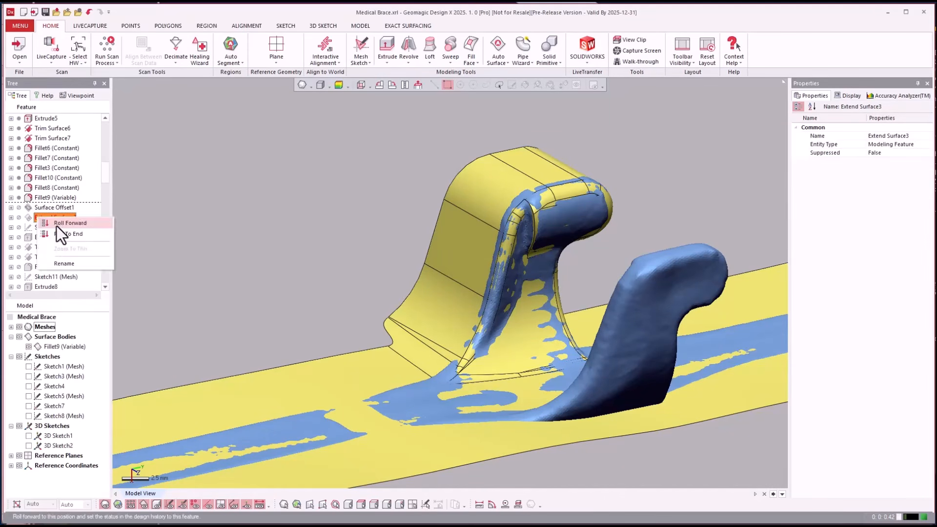
pyautogui.click(57, 226)
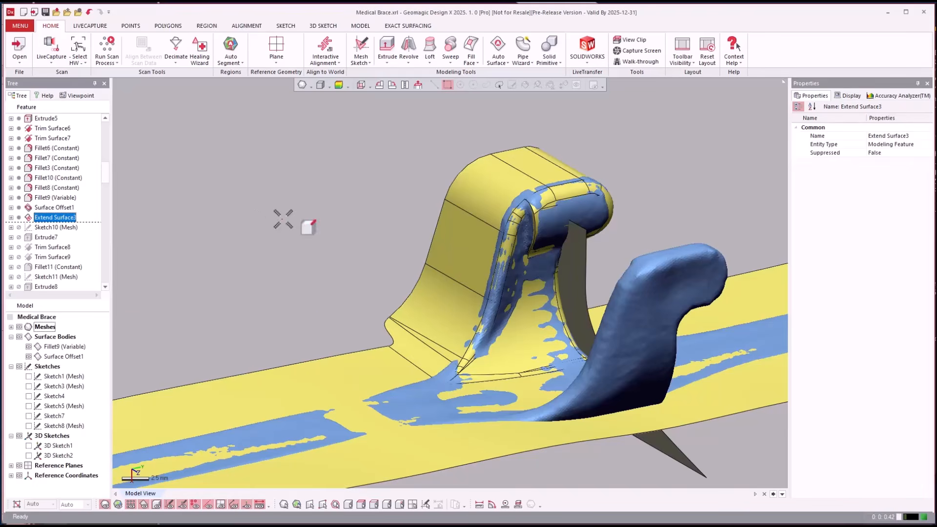
pyautogui.moveTo(283, 219); pyautogui.dragTo(122, 206, button='right')
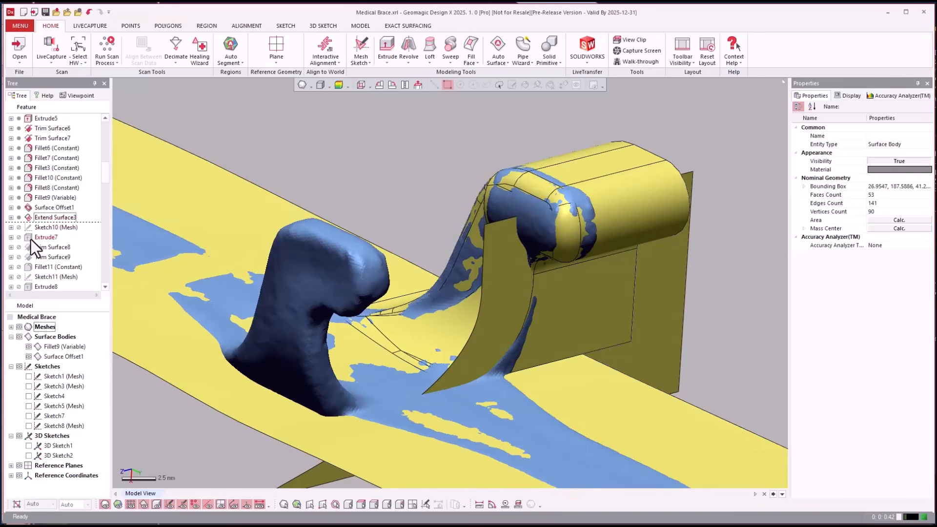
# Roll the history forward through Extrude7 and on through Trim Surface9, examining the trimmed side walls around the brace tip
pyautogui.moveTo(30, 239); pyautogui.dragTo(279, 260)
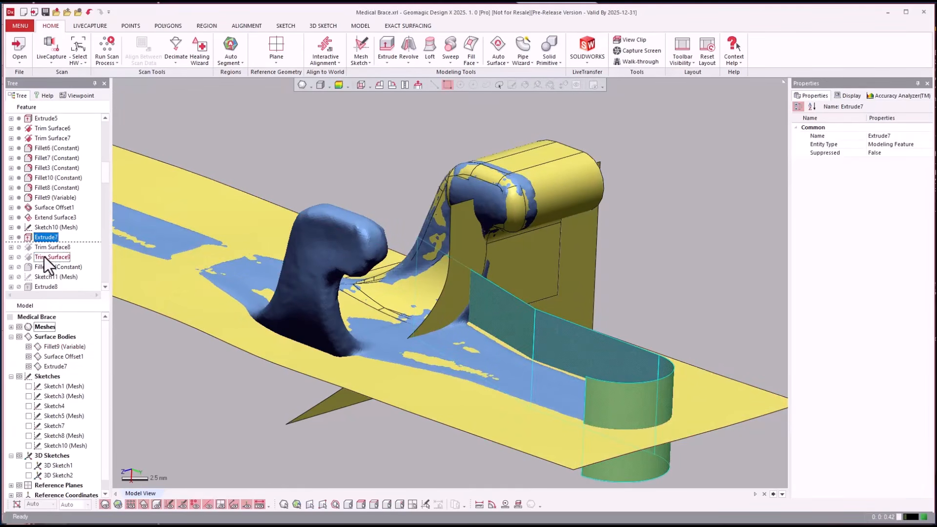
pyautogui.moveTo(44, 257); pyautogui.dragTo(53, 259)
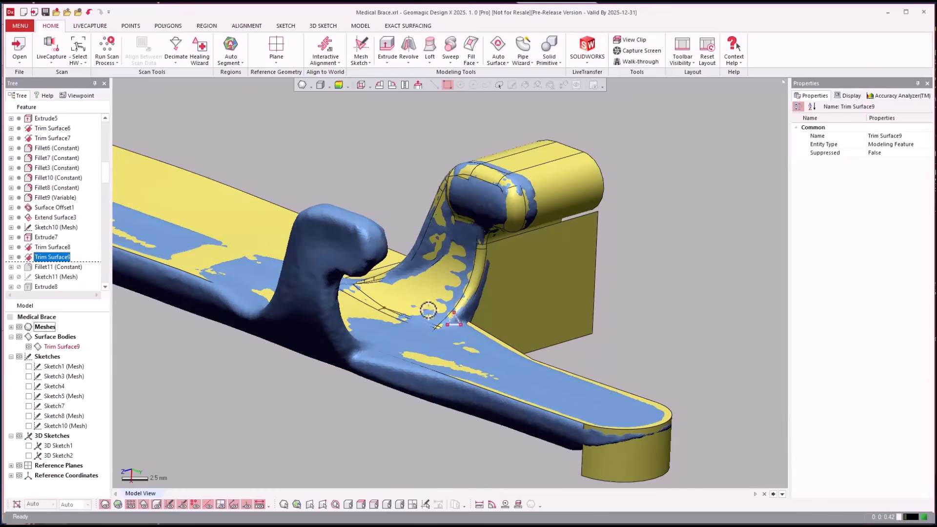
pyautogui.click(726, 327)
pyautogui.moveTo(677, 326); pyautogui.dragTo(195, 223, button='right')
# Roll the history forward through Fillet11 (Constant) and highlight its fillet face on the side wall
pyautogui.rightClick(71, 269)
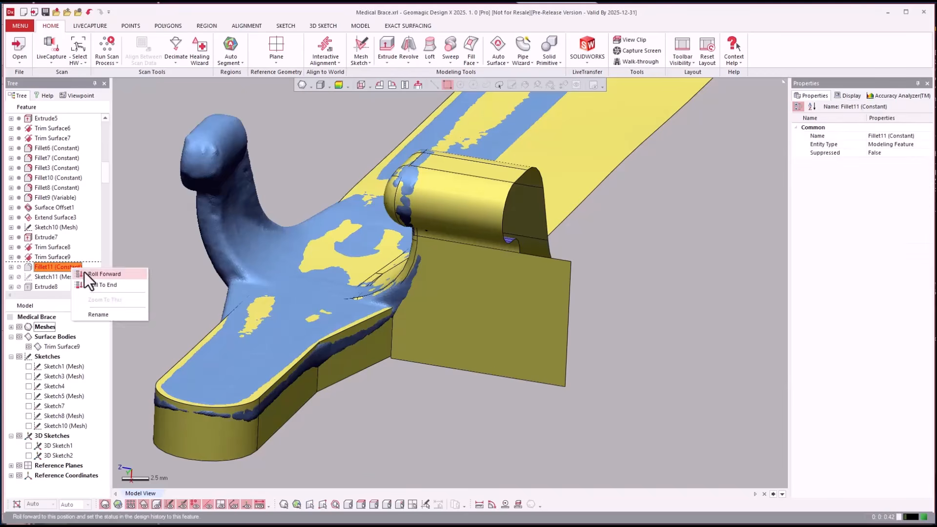
pyautogui.click(85, 273)
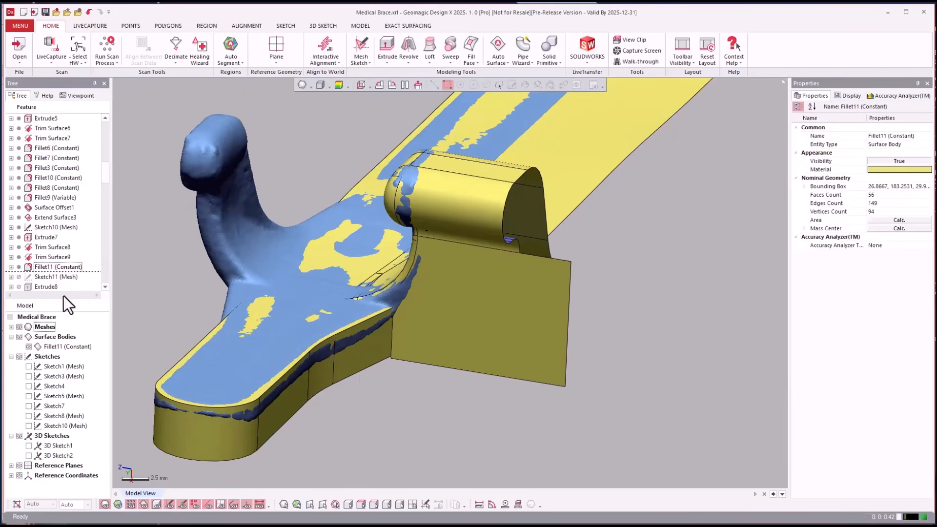
pyautogui.click(62, 268)
# Roll the history forward through Trim Surface11 and inspect the trimmed underside of the brace tip
pyautogui.scroll(-2, 63, 270)
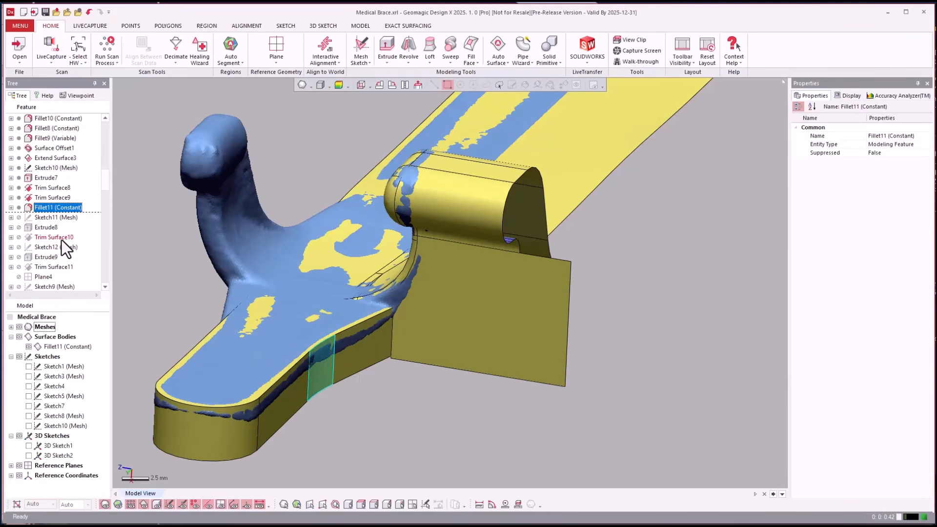
pyautogui.moveTo(61, 239); pyautogui.dragTo(60, 238)
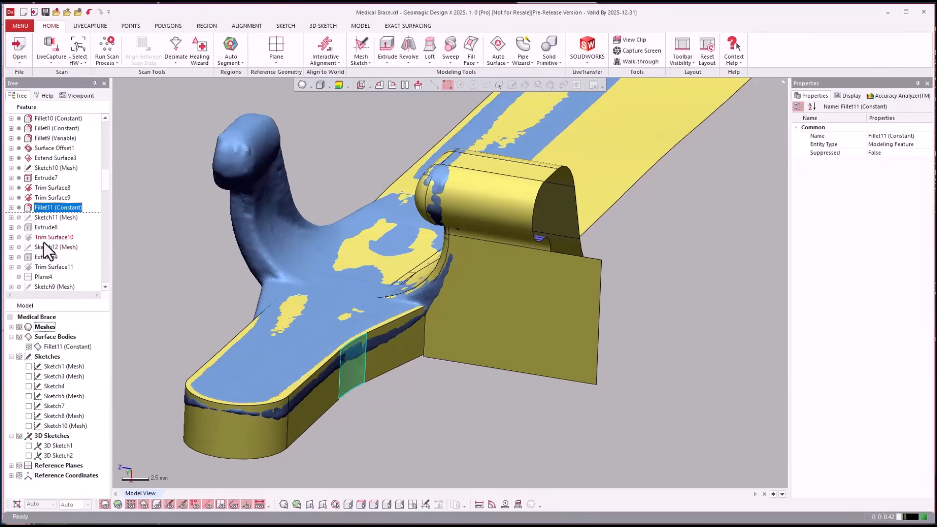
pyautogui.click(36, 265)
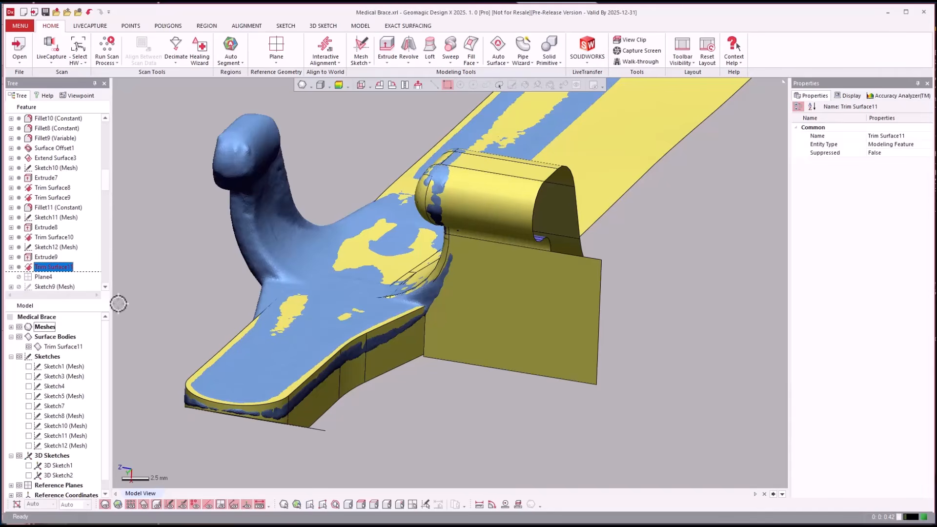
pyautogui.moveTo(438, 420); pyautogui.dragTo(398, 400, button='right')
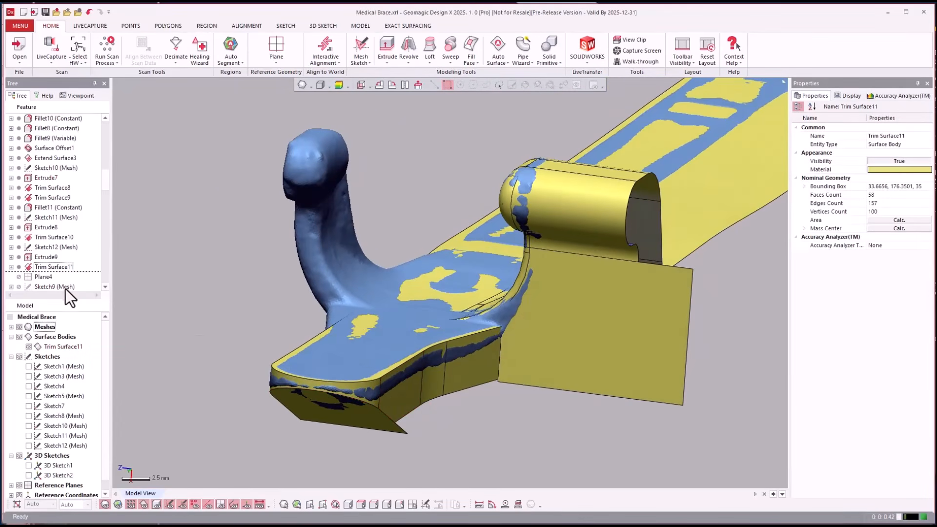
# Roll the history forward through Surface Plane2 and toggle the surface bodies off and on to compare the plane with the mesh
pyautogui.scroll(-3, 69, 260)
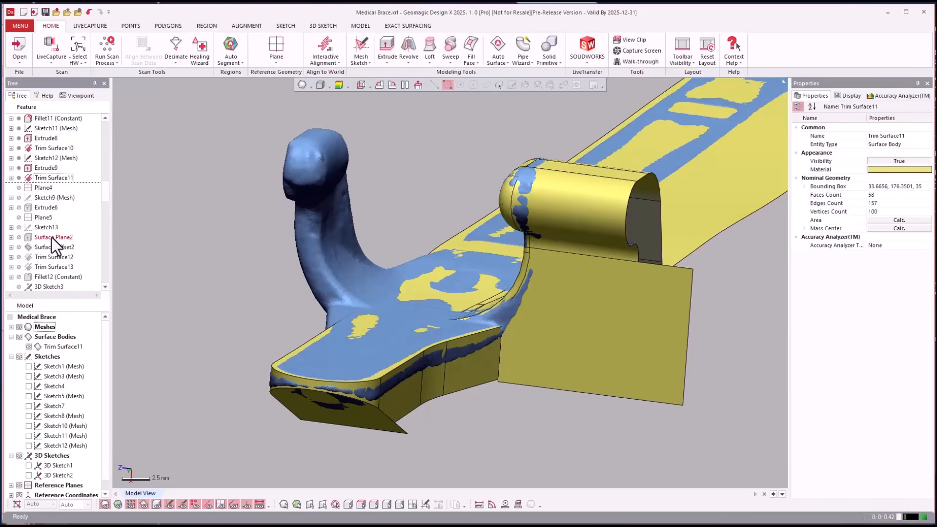
pyautogui.rightClick(51, 238)
pyautogui.click(68, 245)
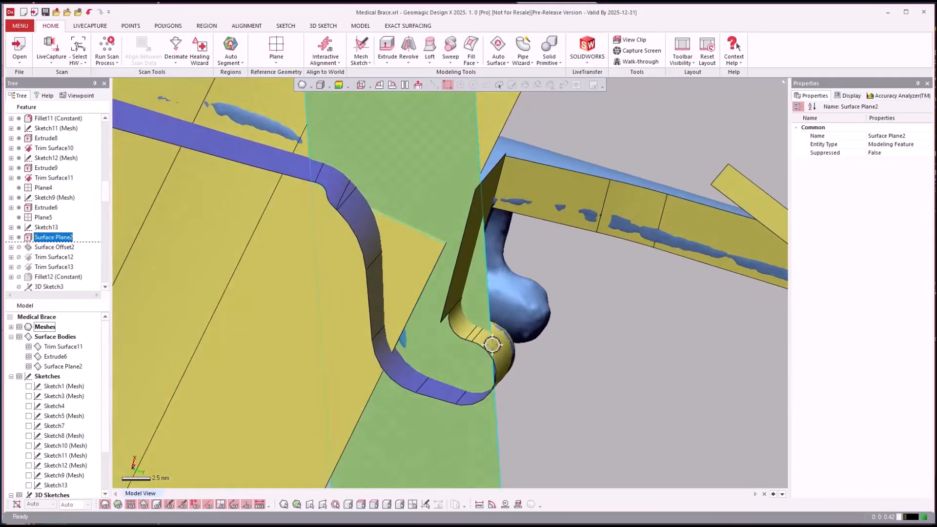
pyautogui.hotkey('ctrl', '4')
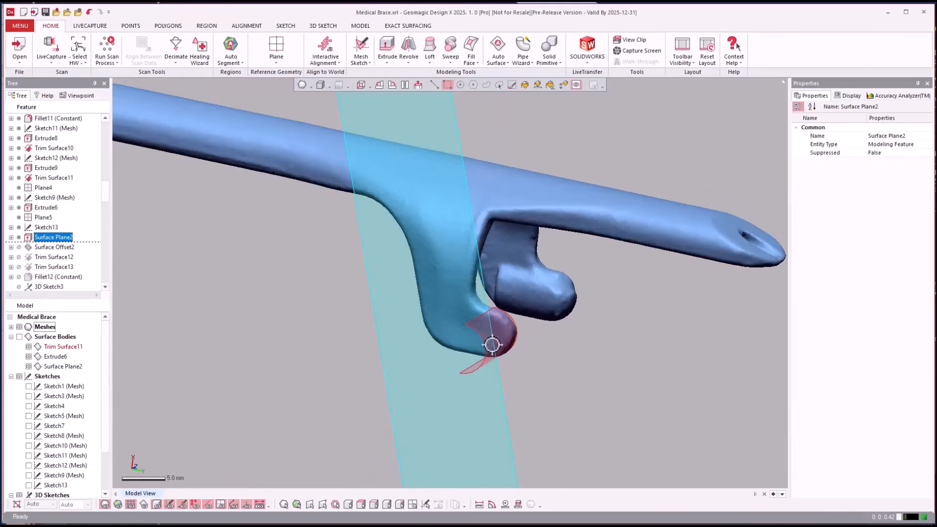
pyautogui.hotkey('ctrl', '4')
pyautogui.hotkey('ctrl', '4')
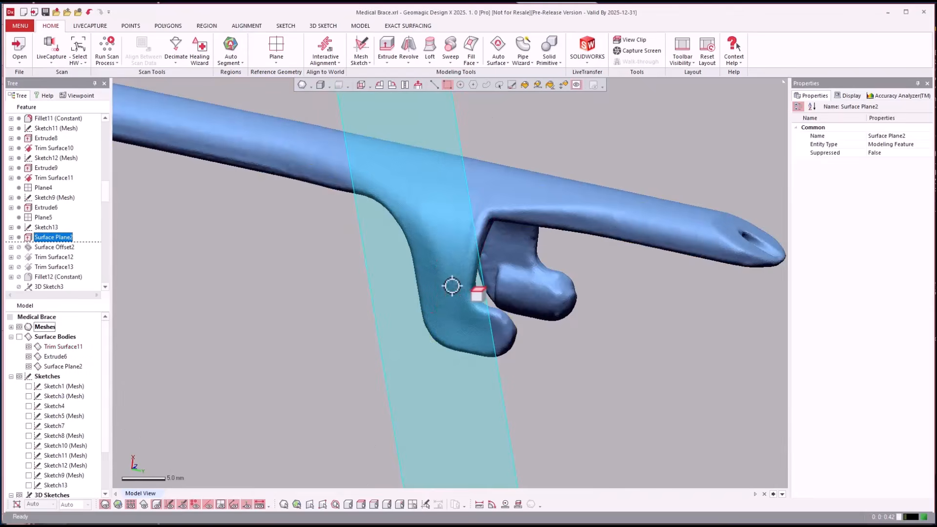
pyautogui.hotkey('ctrl', '4')
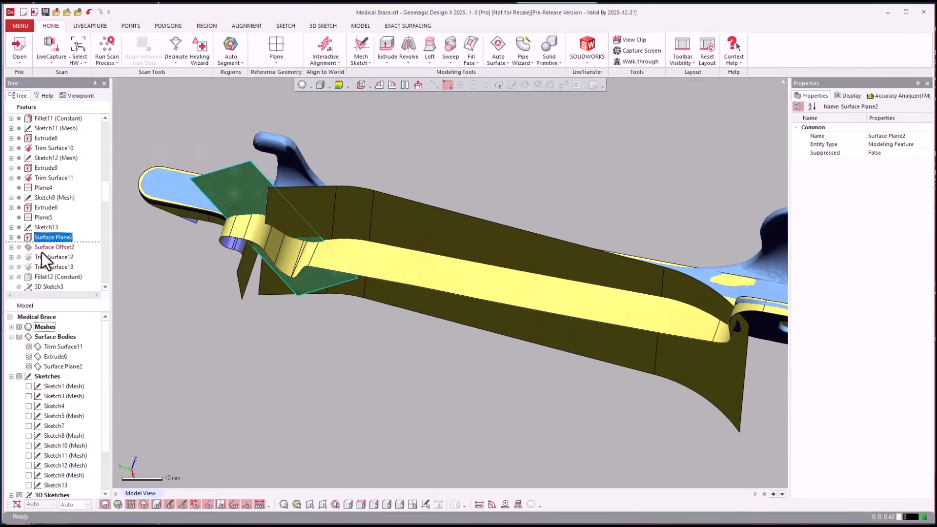
# Roll the history forward through Trim Surface13 and Fillet12 (Constant), and examine the fillet at the base of the hooked arm
pyautogui.doubleClick(41, 268)
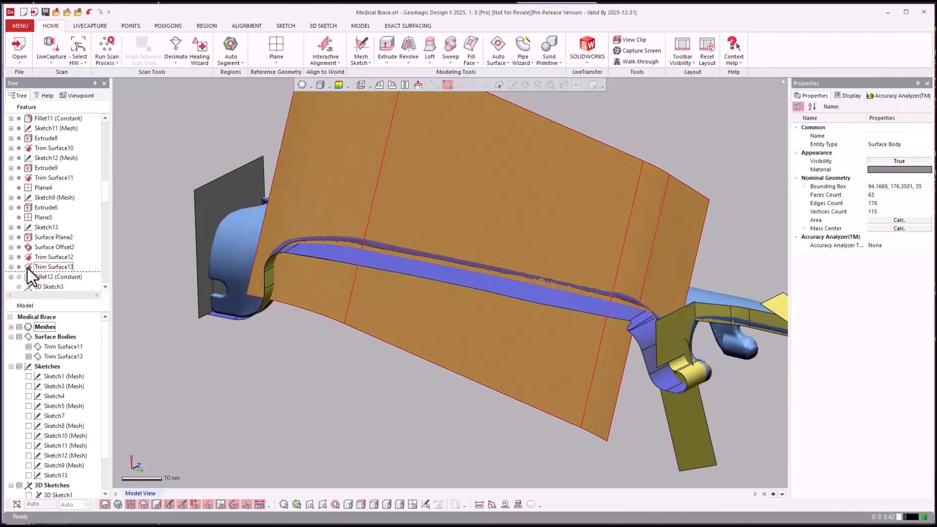
pyautogui.rightClick(39, 279)
pyautogui.click(53, 283)
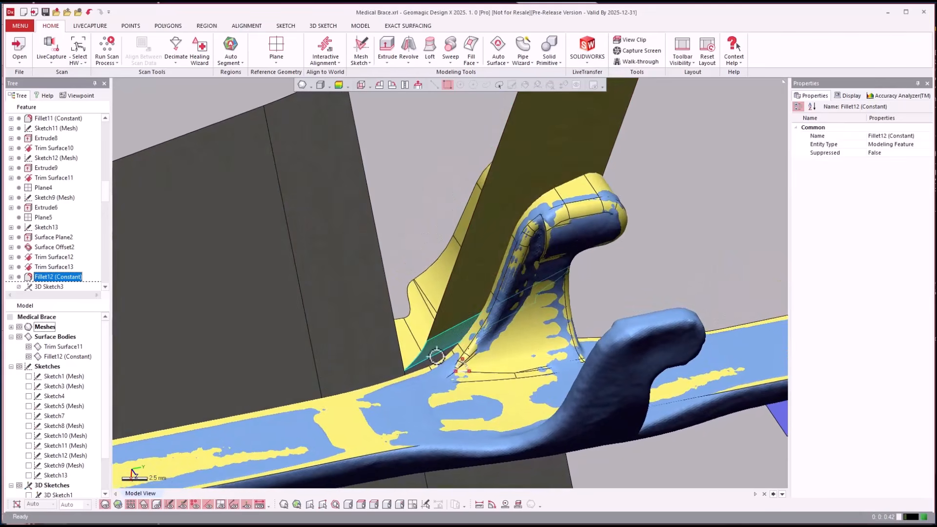
pyautogui.click(604, 280)
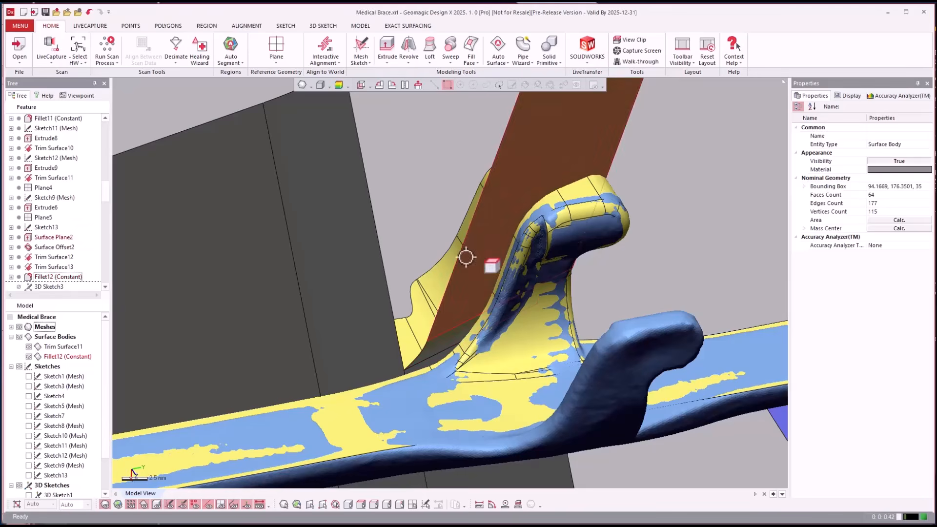
pyautogui.click(72, 276)
# Roll the history forward through Loft3 and view the lofted surface along the whole brace
pyautogui.scroll(-2, 70, 266)
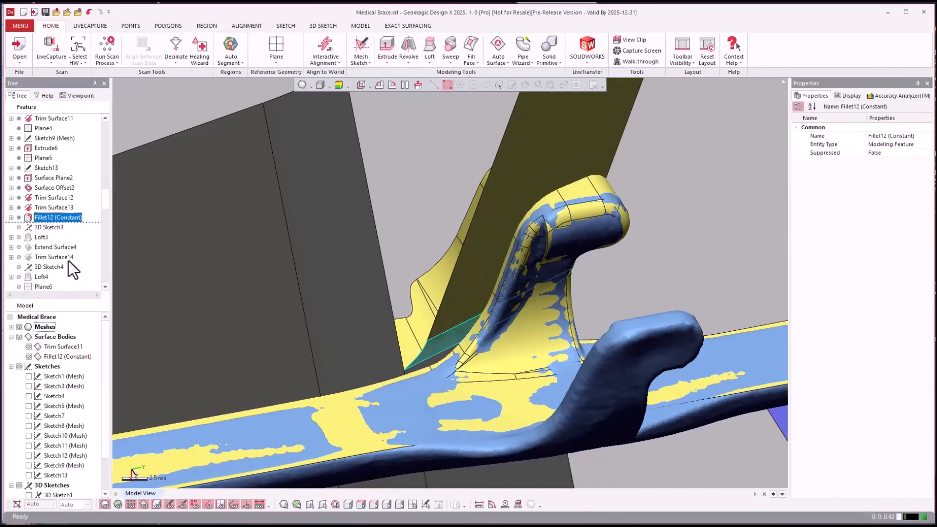
pyautogui.rightClick(47, 236)
pyautogui.click(54, 240)
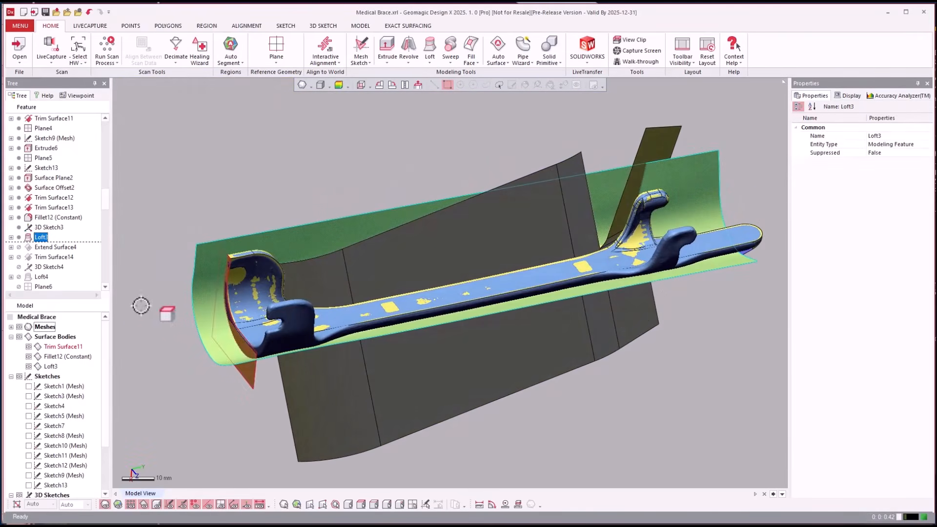
# Roll the history forward through Trim Surface14, hide the Trim Surface11 body, and inspect the remaining trimmed body against the mesh
pyautogui.click(49, 257)
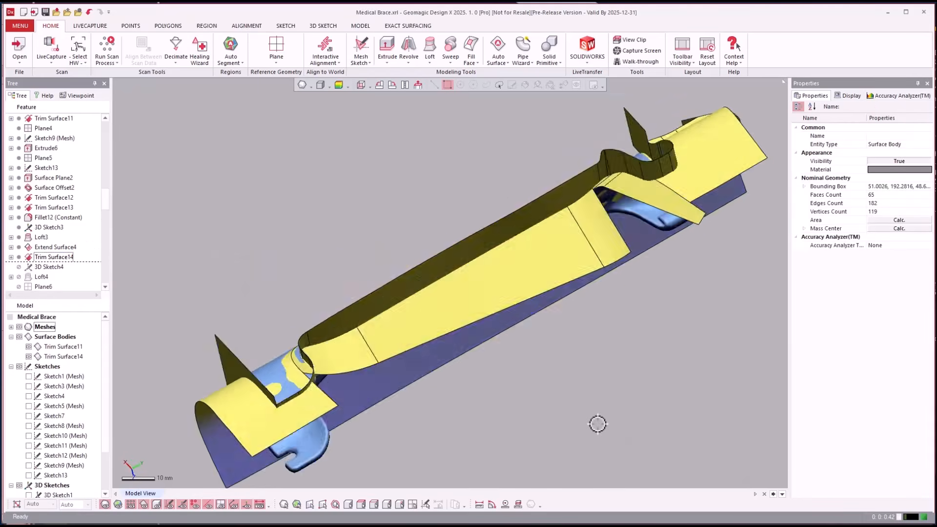
pyautogui.click(28, 347)
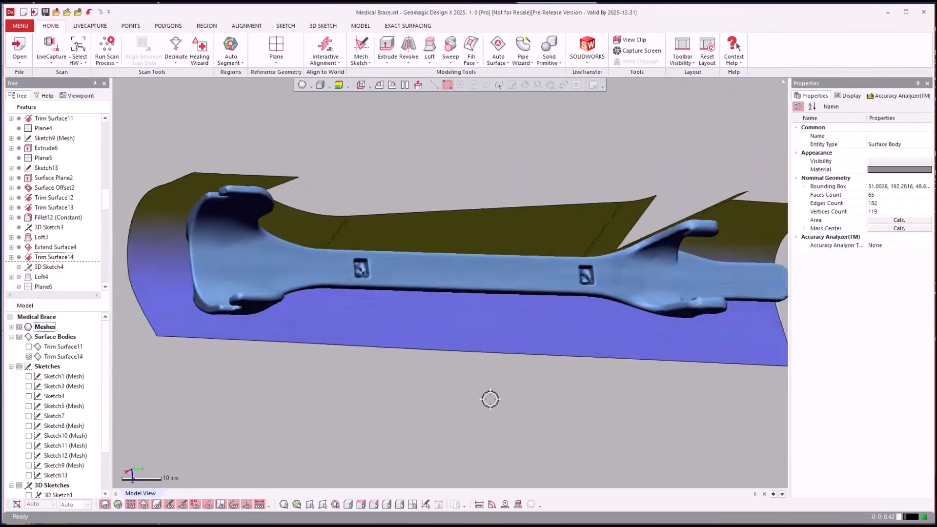
pyautogui.moveTo(489, 399); pyautogui.dragTo(524, 327, button='right')
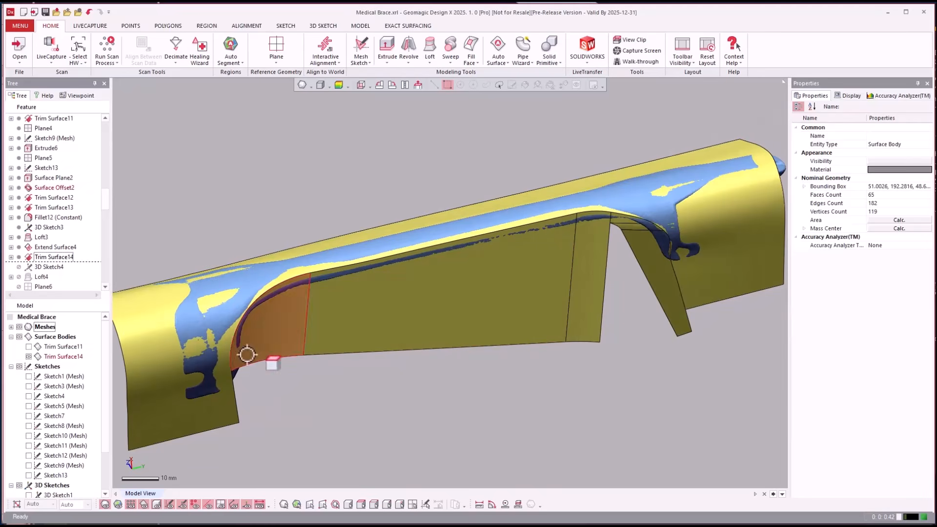
pyautogui.click(750, 210)
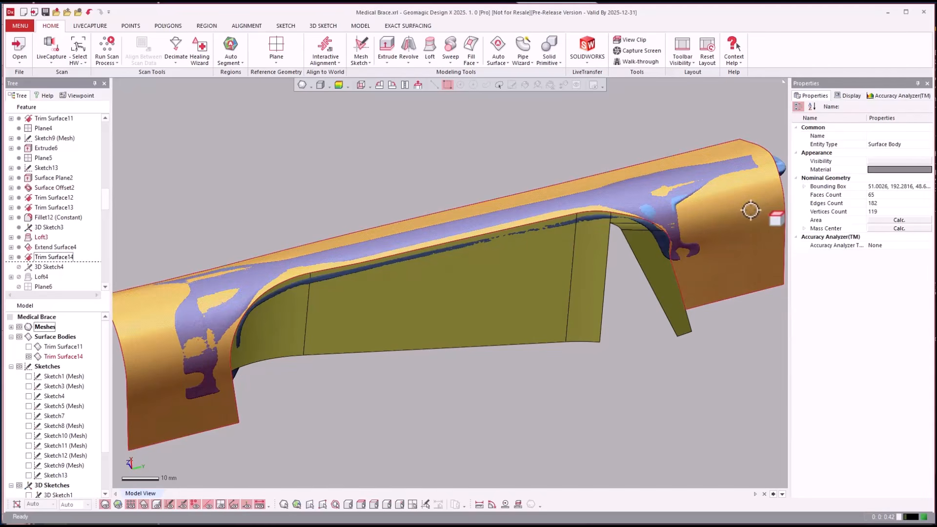
pyautogui.moveTo(748, 211); pyautogui.dragTo(232, 306, button='right')
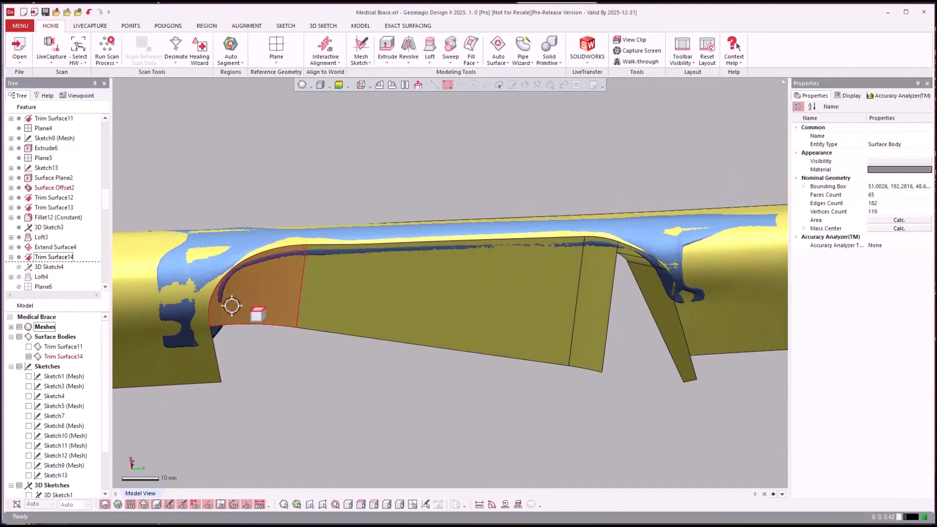
pyautogui.click(675, 330)
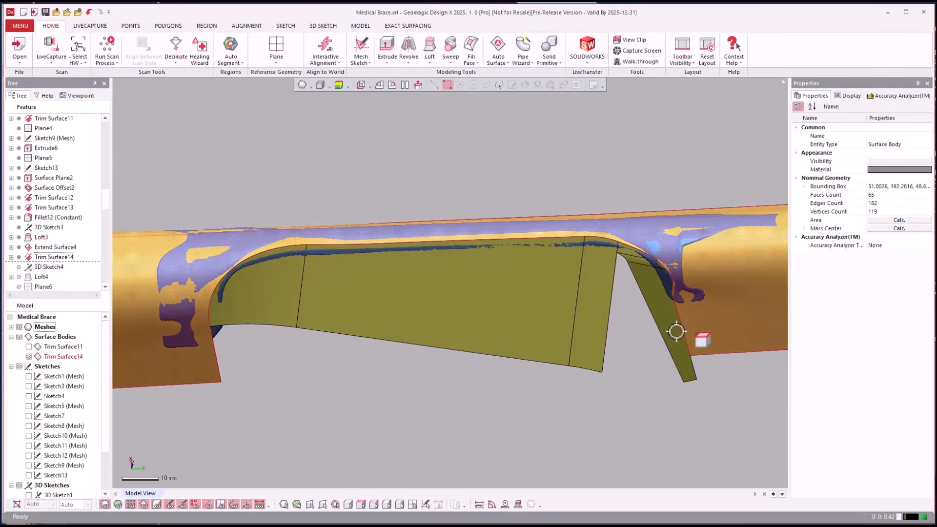
# Roll the history forward through Loft4, view the lofted patch at the brace's end, and highlight the 3D Sketch4 curves behind it
pyautogui.click(42, 274)
pyautogui.rightClick(42, 274)
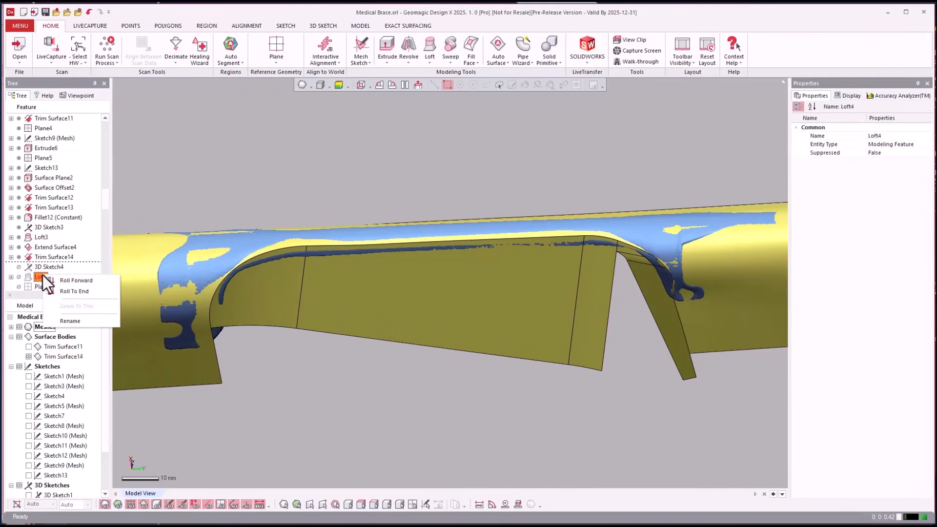
pyautogui.click(73, 280)
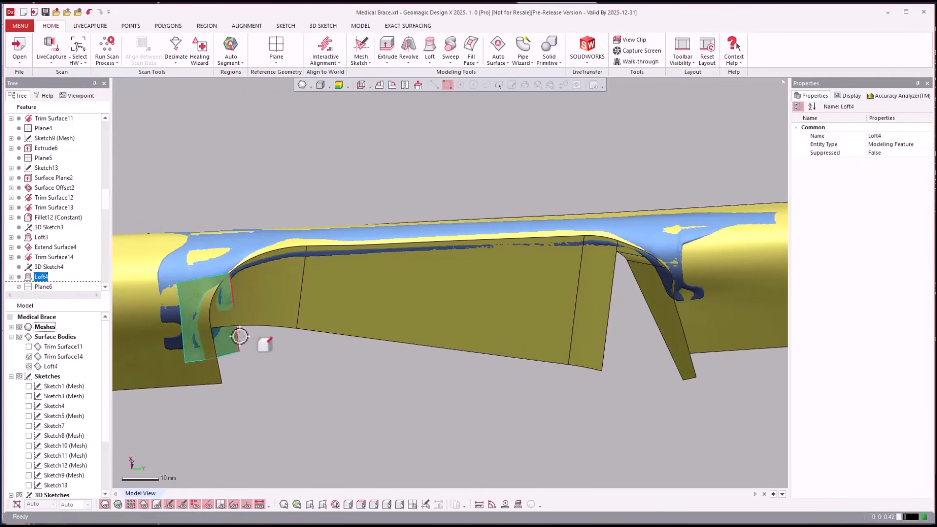
pyautogui.scroll(-1, 217, 332)
pyautogui.click(304, 368)
pyautogui.moveTo(303, 368); pyautogui.dragTo(262, 340, button='right')
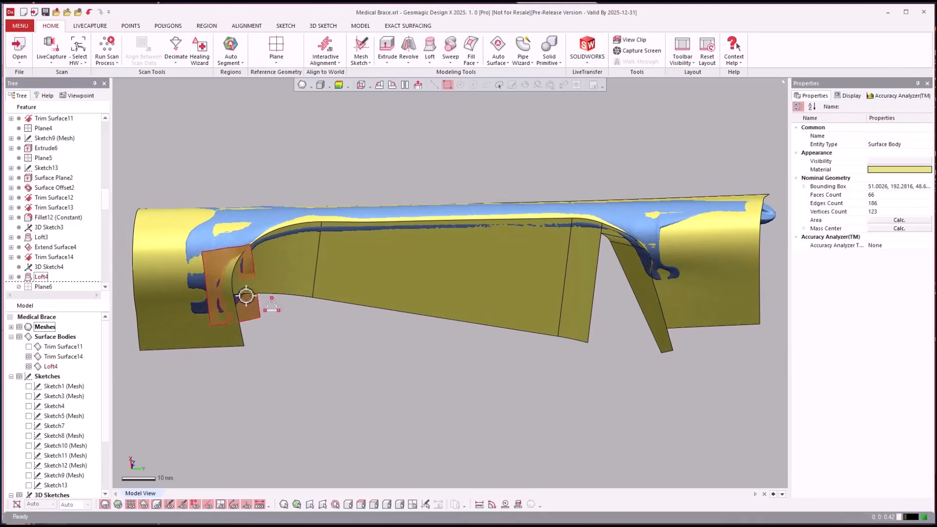
pyautogui.click(39, 267)
# Roll the history forward through Extrude10 and view the extruded surface crossing the Loft4 patch
pyautogui.scroll(-2, 42, 263)
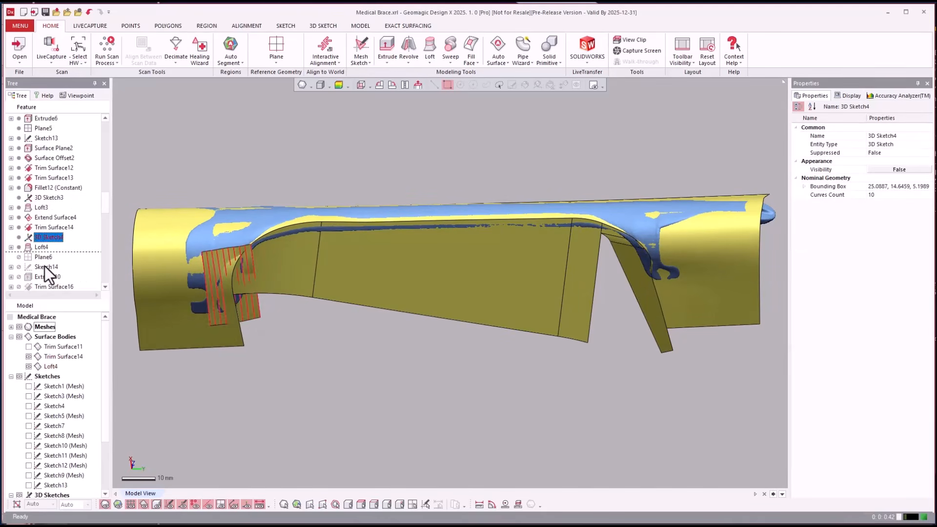
pyautogui.click(47, 245)
pyautogui.rightClick(47, 244)
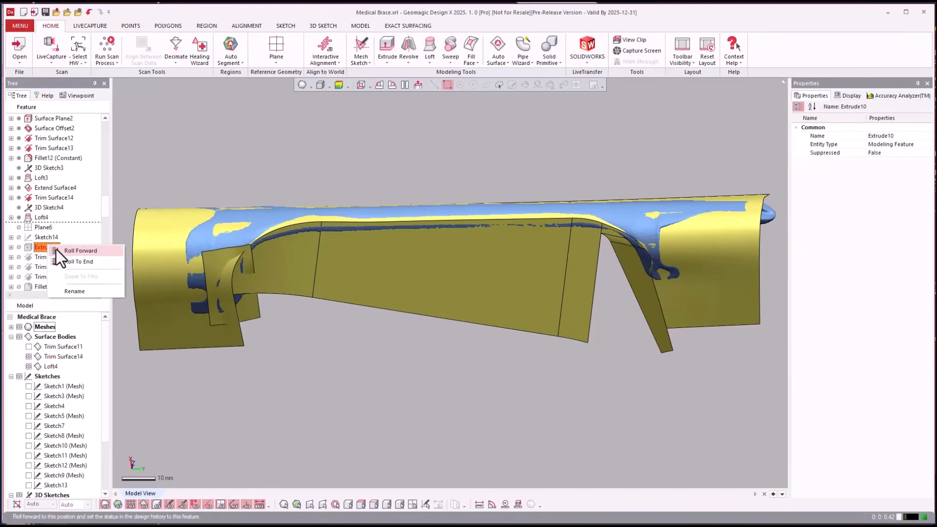
pyautogui.click(56, 250)
pyautogui.moveTo(196, 287); pyautogui.dragTo(271, 233, button='right')
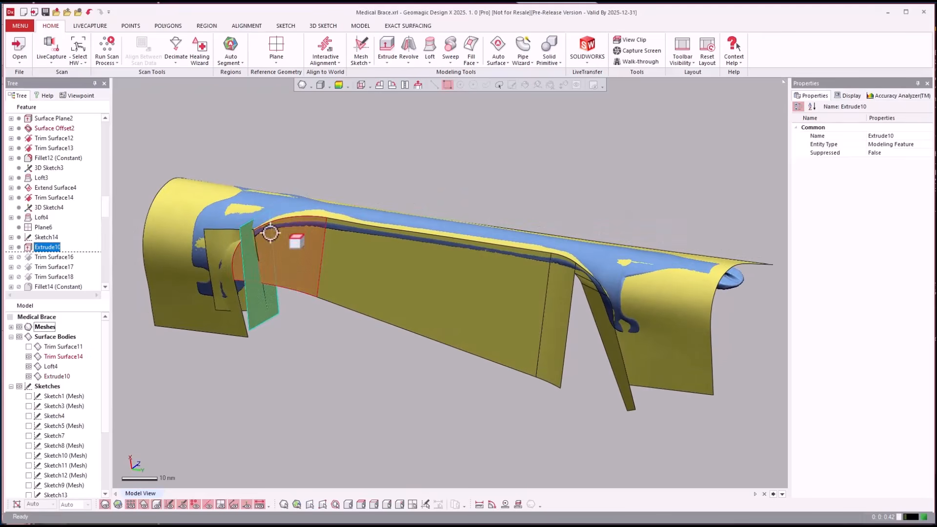
# Roll the history forward through Trim Surface18 and inspect the trimmed body against the mesh along both sides of the brace
pyautogui.click(46, 277)
pyautogui.rightClick(46, 277)
pyautogui.click(67, 280)
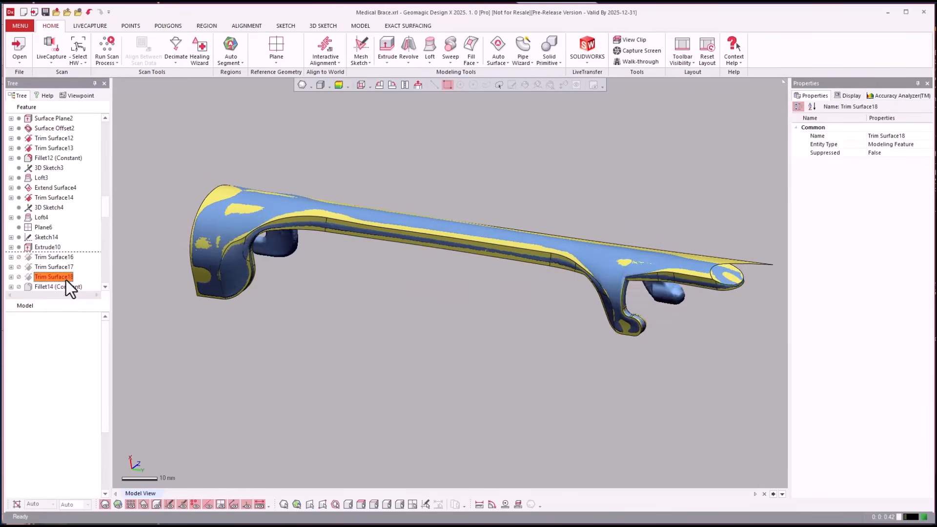
pyautogui.scroll(5, 246, 313)
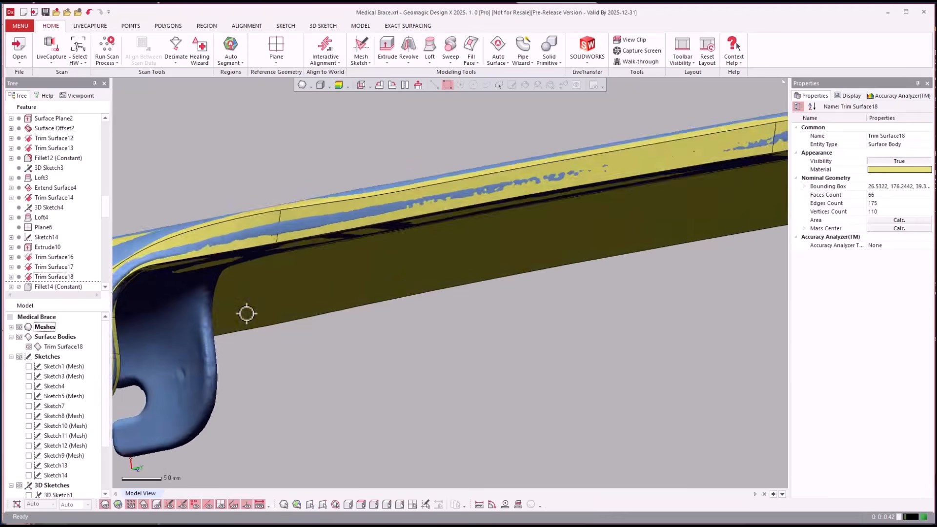
pyautogui.moveTo(247, 314); pyautogui.dragTo(247, 315, button='right')
pyautogui.scroll(-5, 246, 313)
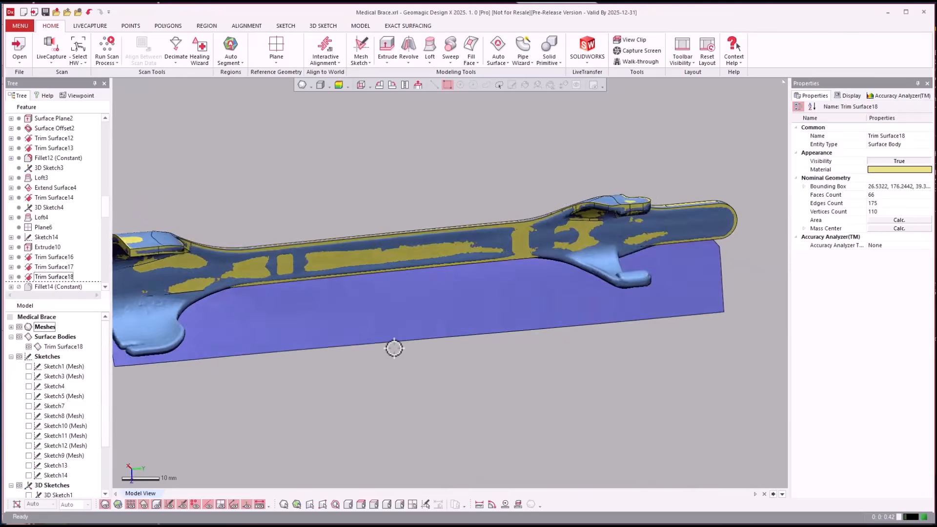
pyautogui.moveTo(394, 348); pyautogui.dragTo(278, 337, button='right')
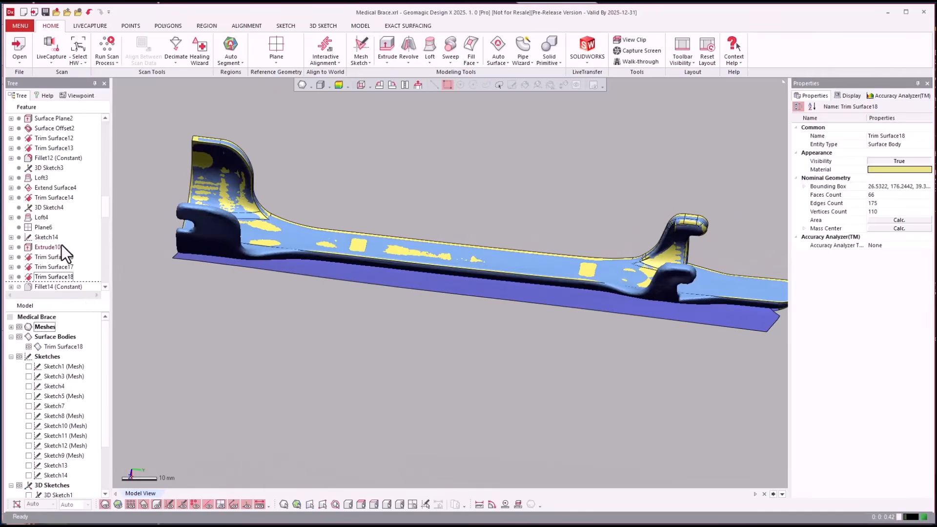
# Roll the history forward through Fillet17 (Variable), examine the filleted edges around the hooked arm, and highlight Fillet16 (Variable)
pyautogui.click(49, 247)
pyautogui.scroll(-2, 60, 250)
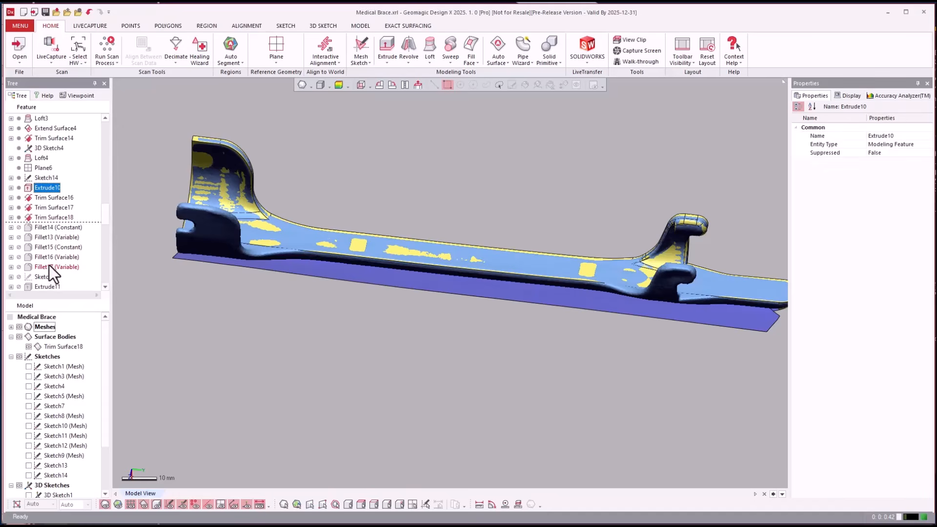
pyautogui.click(49, 265)
pyautogui.rightClick(60, 268)
pyautogui.click(69, 271)
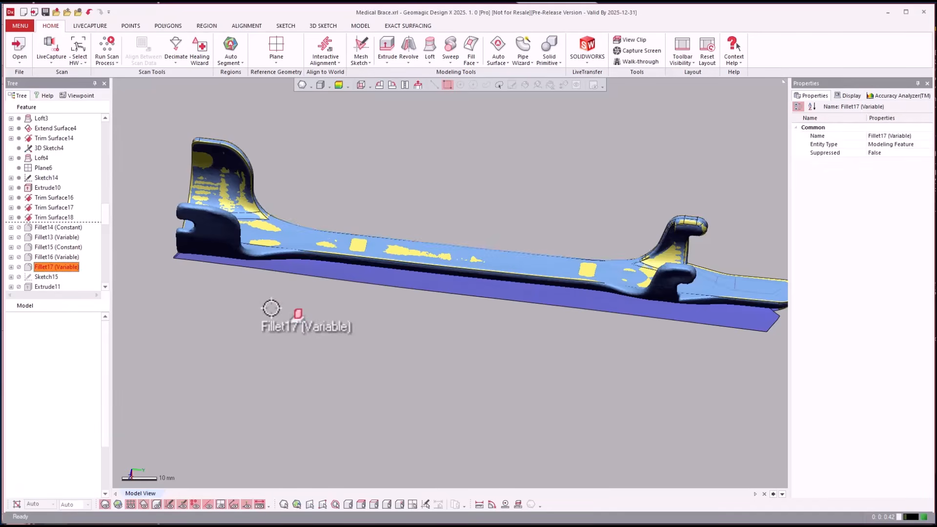
pyautogui.moveTo(271, 307); pyautogui.dragTo(435, 271, button='right')
pyautogui.scroll(-4, 436, 271)
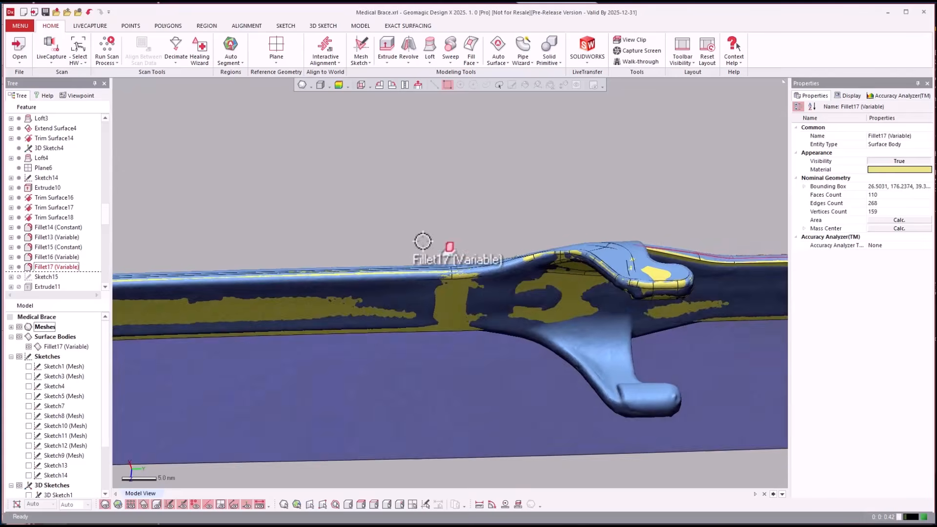
pyautogui.click(63, 260)
# Roll the history forward through Trim Surface19 and hide the mesh to view the trimmed half body alone
pyautogui.scroll(-3, 64, 262)
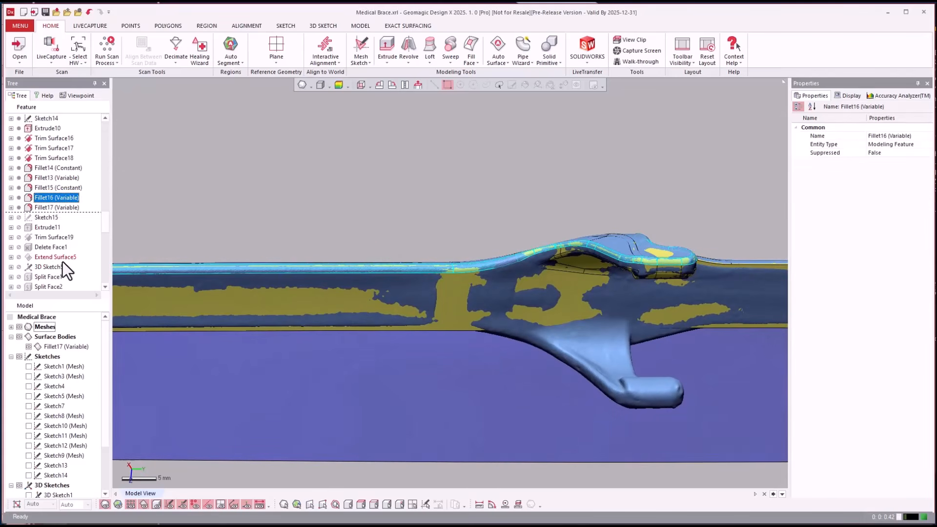
pyautogui.rightClick(54, 208)
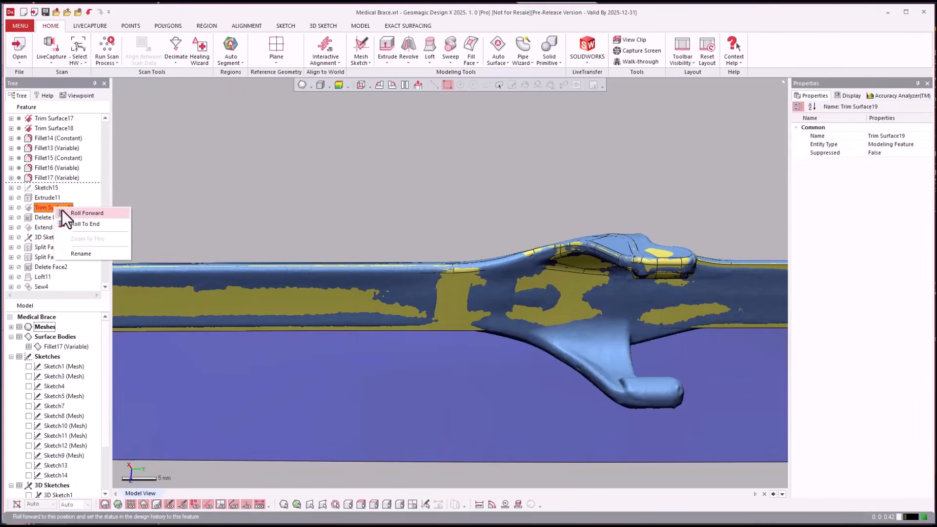
pyautogui.click(72, 215)
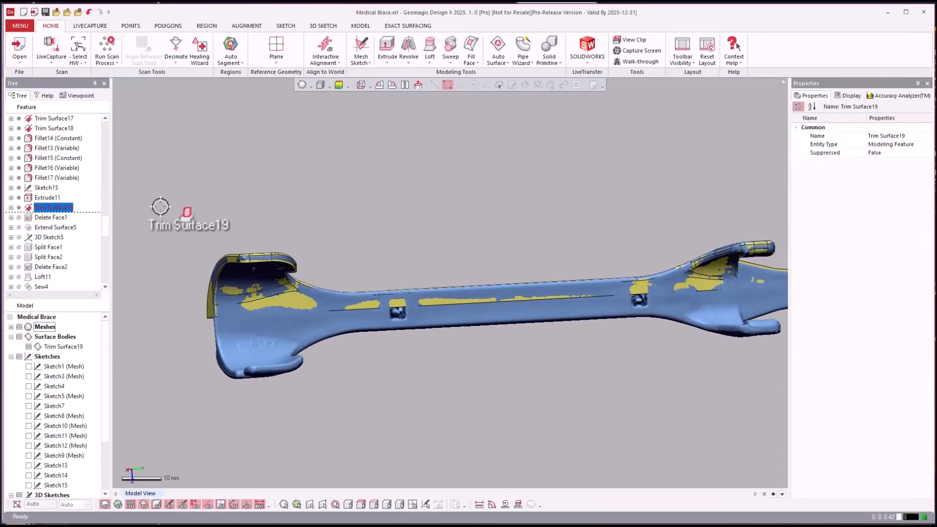
pyautogui.hotkey('ctrl', '1')
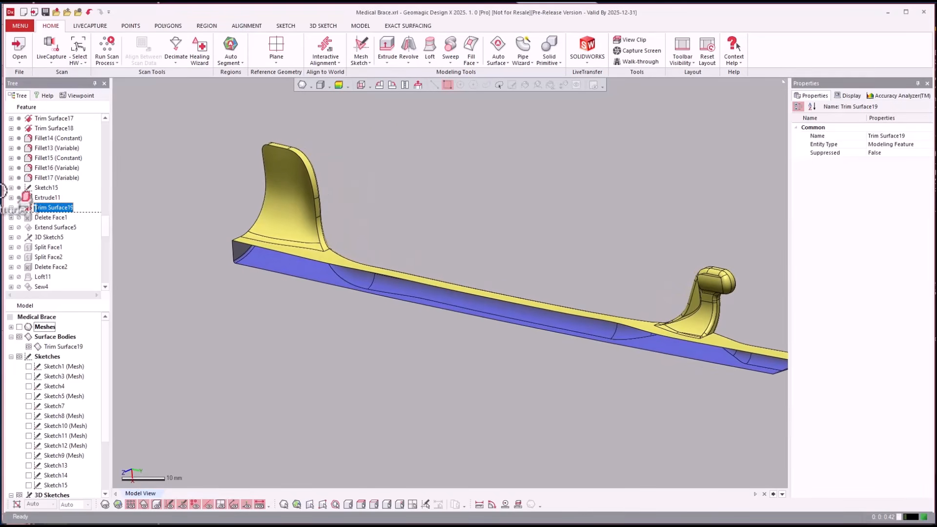
# Roll the history forward through Delete Face1 and view the gap left by the removed fillet faces on the large end flange
pyautogui.click(46, 218)
pyautogui.rightClick(45, 216)
pyautogui.click(52, 219)
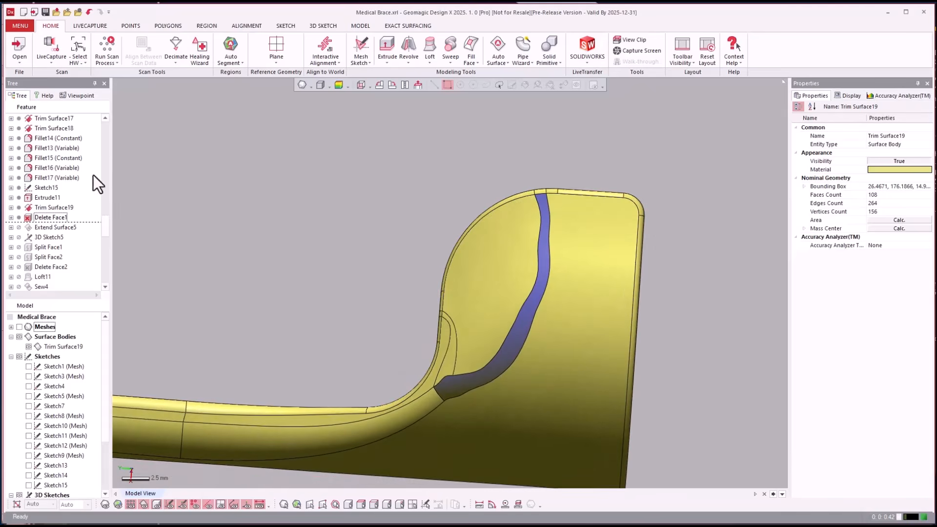
# Roll the history back to before Delete Face1 and show the mesh to compare the flange's fillet with the scan
pyautogui.rightClick(41, 216)
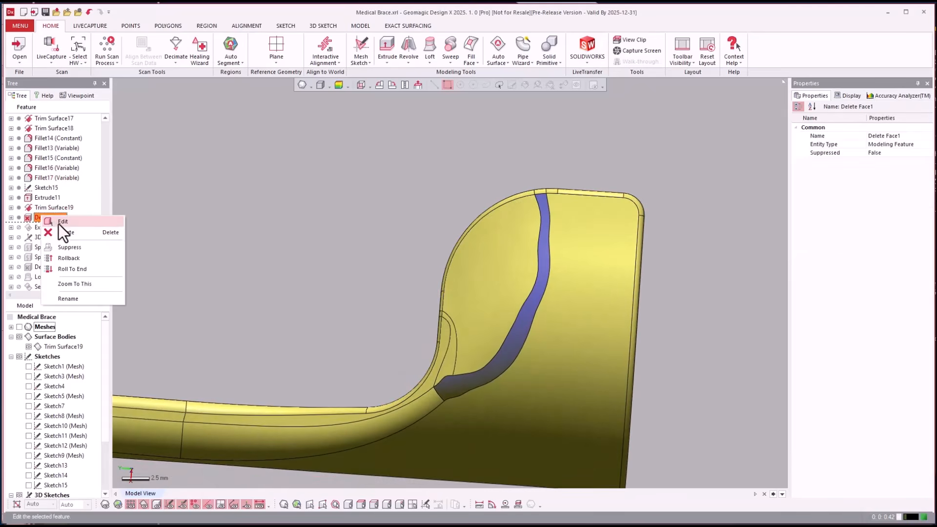
pyautogui.click(75, 255)
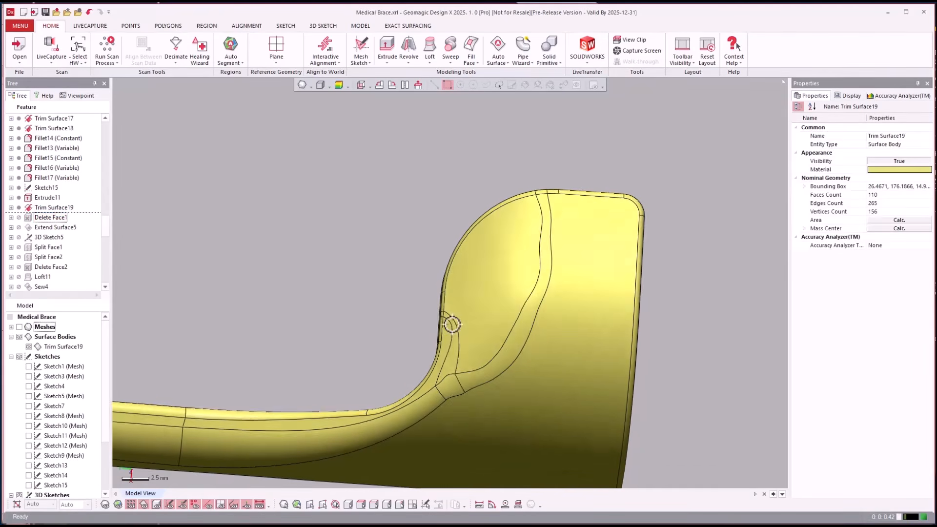
pyautogui.moveTo(454, 325); pyautogui.dragTo(453, 325, button='right')
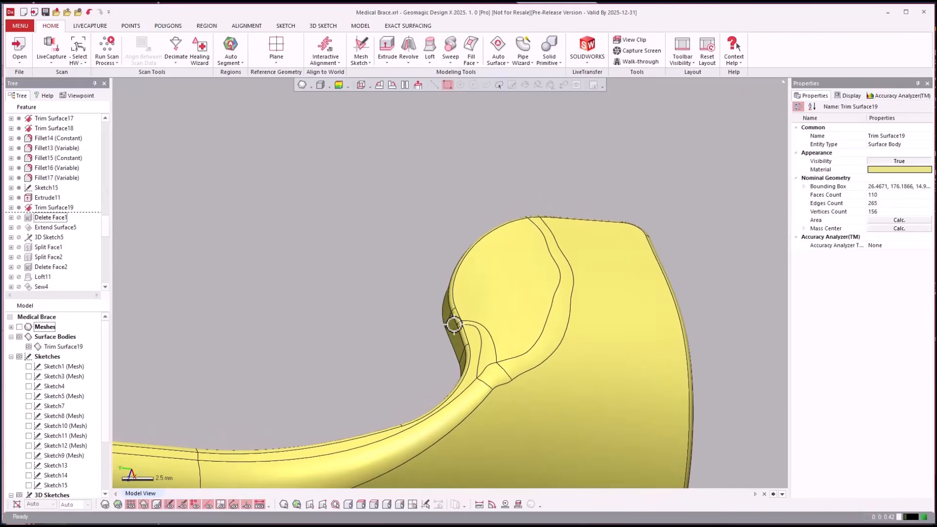
pyautogui.hotkey('ctrl', '1')
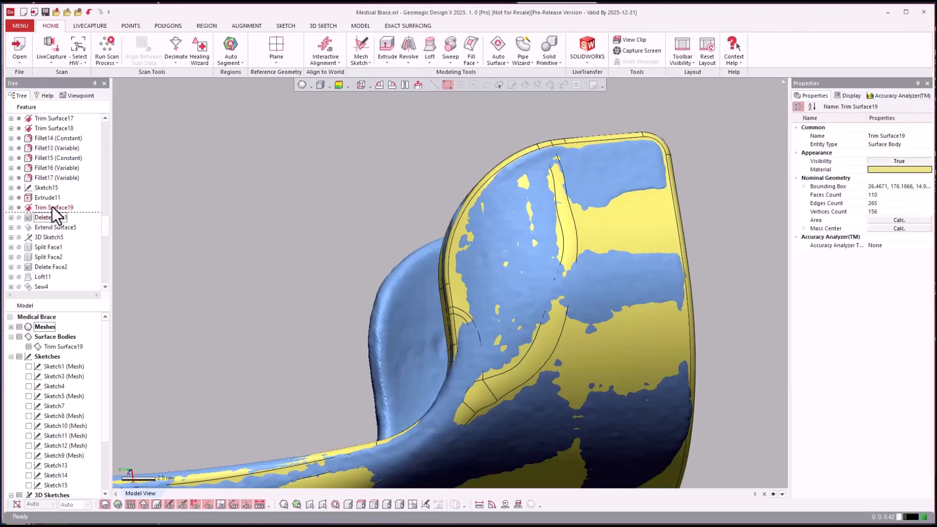
# Roll the history forward through Delete Face1 and Extend Surface5 to view the extended flange surfaces against the mesh
pyautogui.rightClick(43, 220)
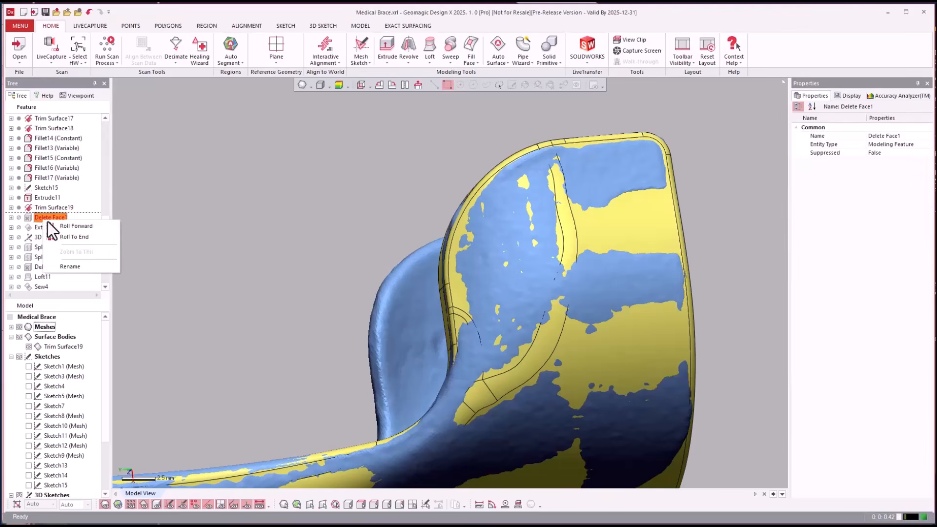
pyautogui.click(54, 225)
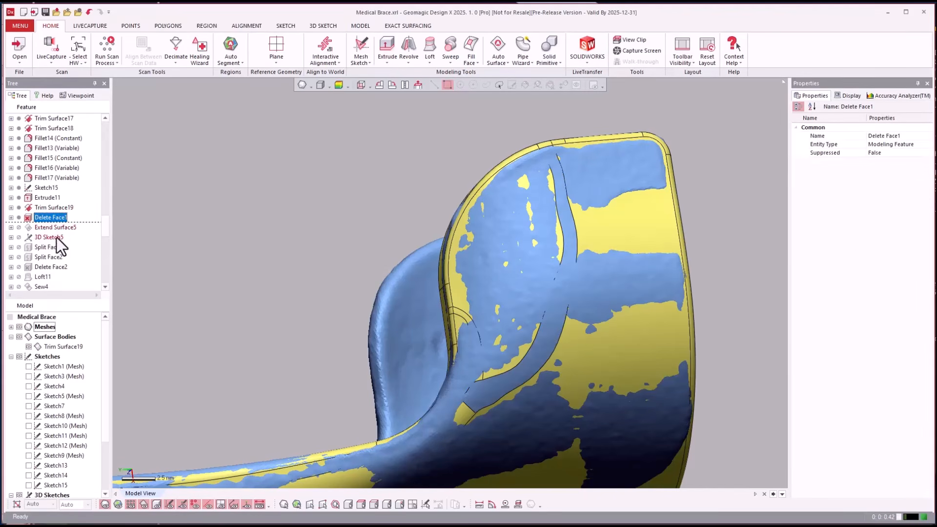
pyautogui.rightClick(41, 229)
pyautogui.click(50, 233)
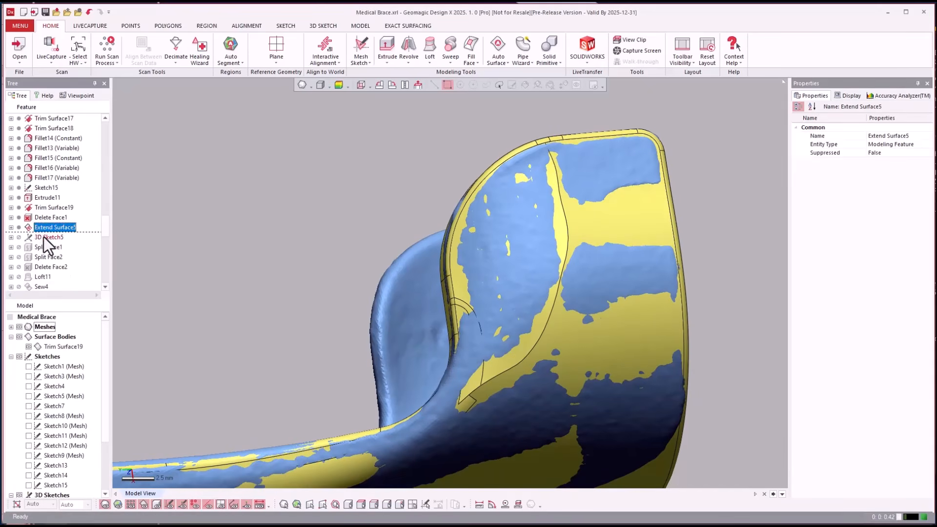
# Roll the history forward through 3D Sketch5 and view its curves along the flange's blend area
pyautogui.rightClick(43, 237)
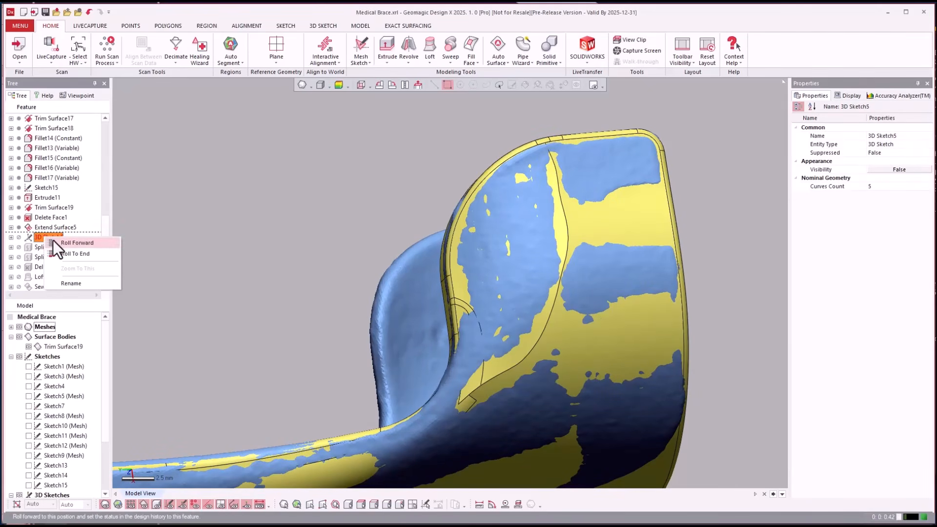
pyautogui.click(59, 243)
pyautogui.moveTo(308, 286)
pyautogui.mouseDown(button='right')
pyautogui.moveTo(341, 303)
pyautogui.moveTo(391, 377)
pyautogui.mouseUp(button='right')
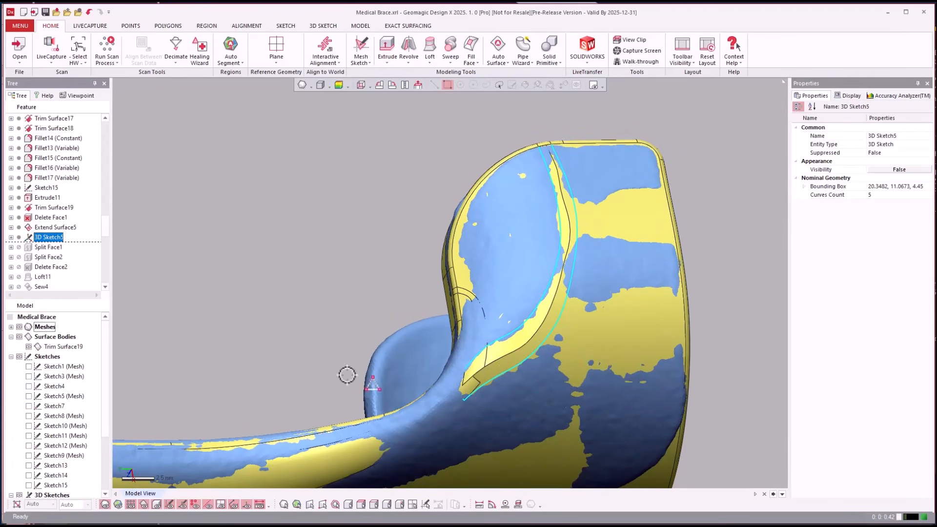
# Hide the mesh and roll the history forward through Split Face2 and Delete Face2
pyautogui.click(49, 257)
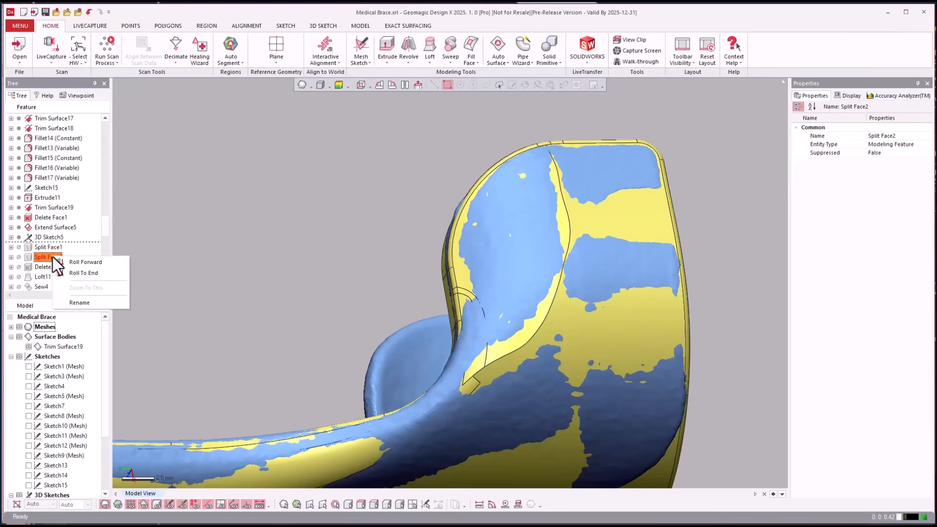
pyautogui.hotkey('ctrl', '1')
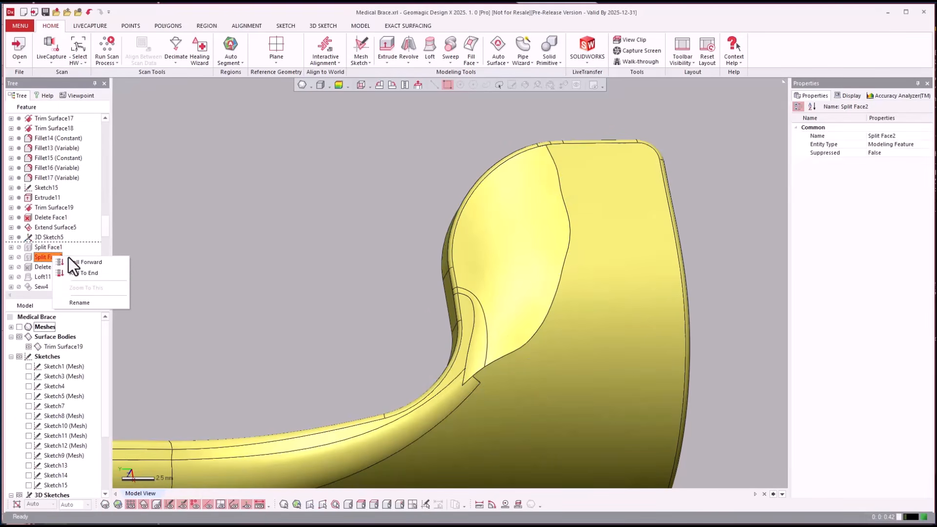
pyautogui.click(72, 262)
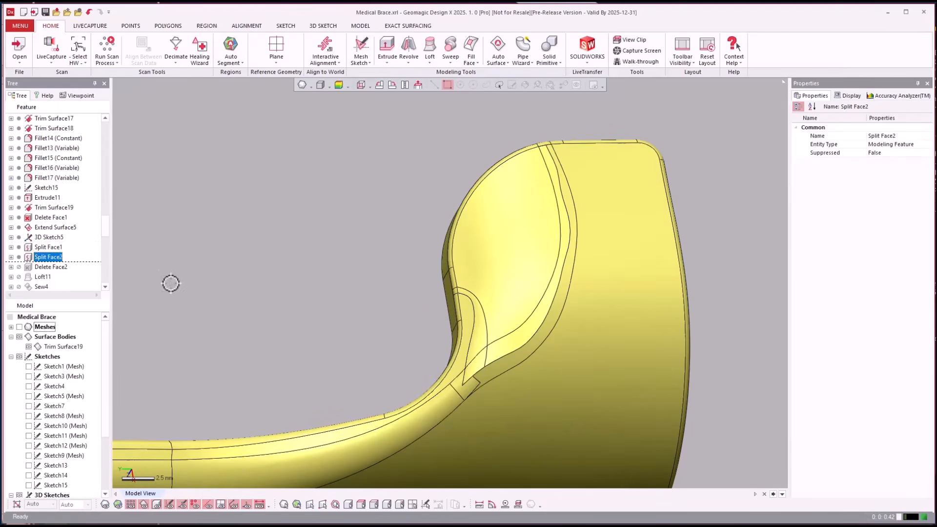
pyautogui.rightClick(53, 266)
pyautogui.click(62, 271)
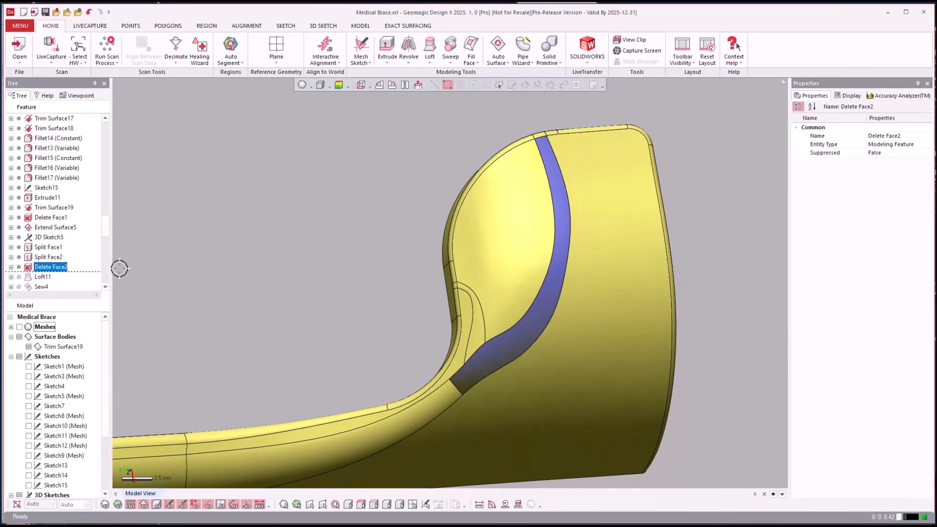
# Roll the history forward through Loft11 and Sew4 to view the blend strip being filled and sewn into the body
pyautogui.click(49, 277)
pyautogui.rightClick(51, 277)
pyautogui.click(60, 281)
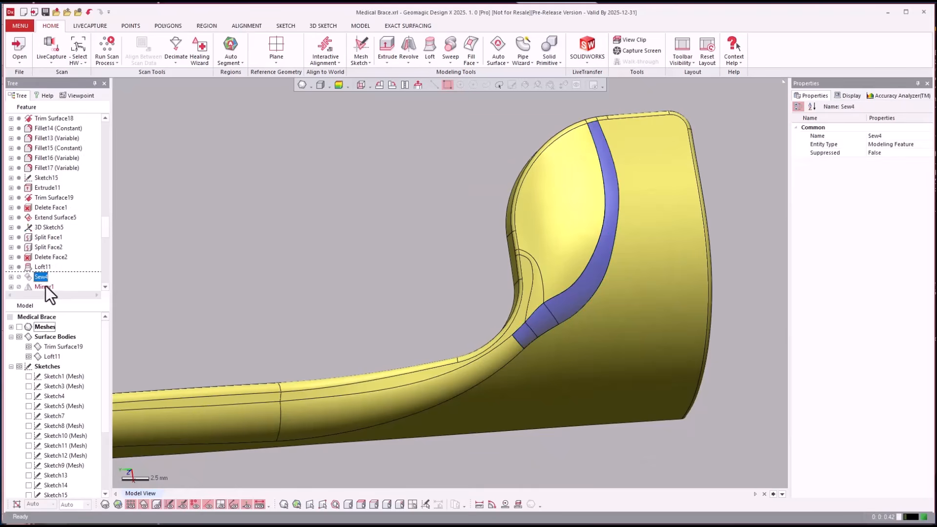
pyautogui.rightClick(45, 286)
pyautogui.click(37, 274)
pyautogui.rightClick(44, 276)
pyautogui.click(78, 281)
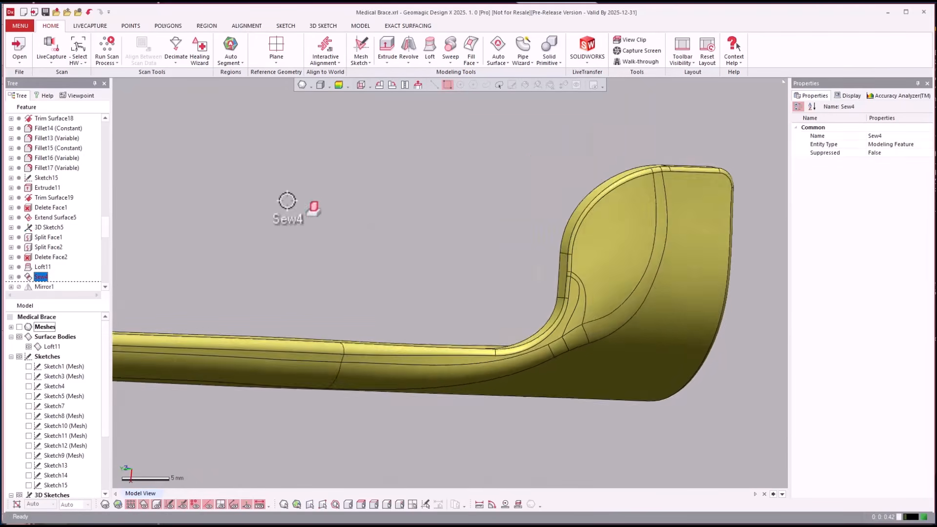
# Roll the history forward through Mirror1 to view the mirrored half of the brace
pyautogui.click(55, 248)
pyautogui.scroll(-2, 55, 250)
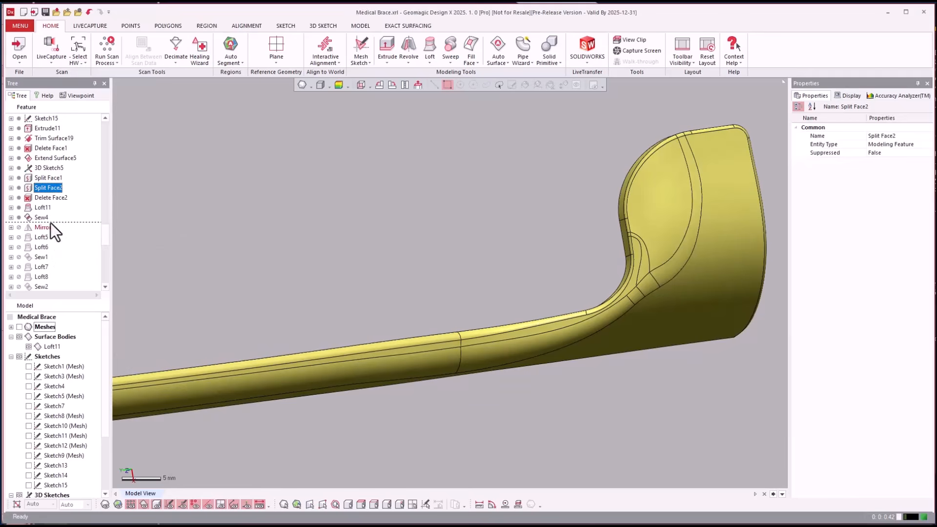
pyautogui.rightClick(45, 229)
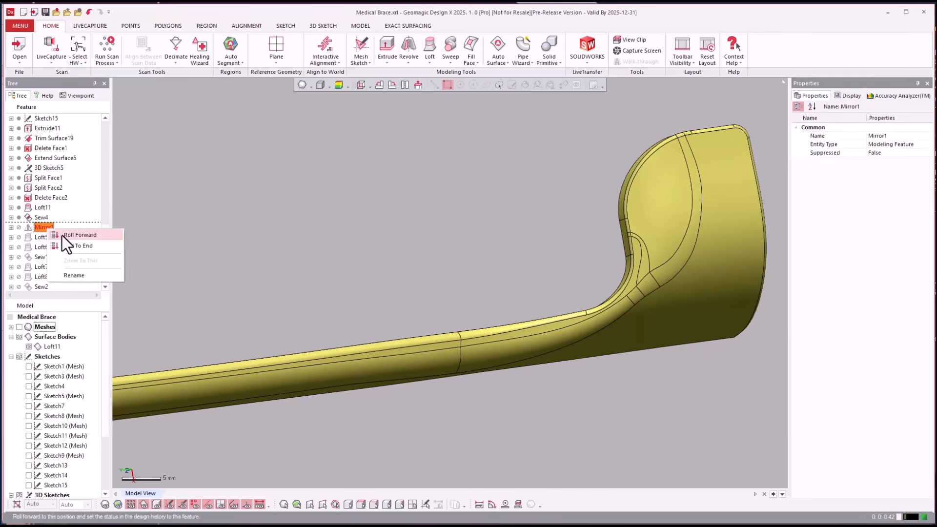
pyautogui.click(63, 235)
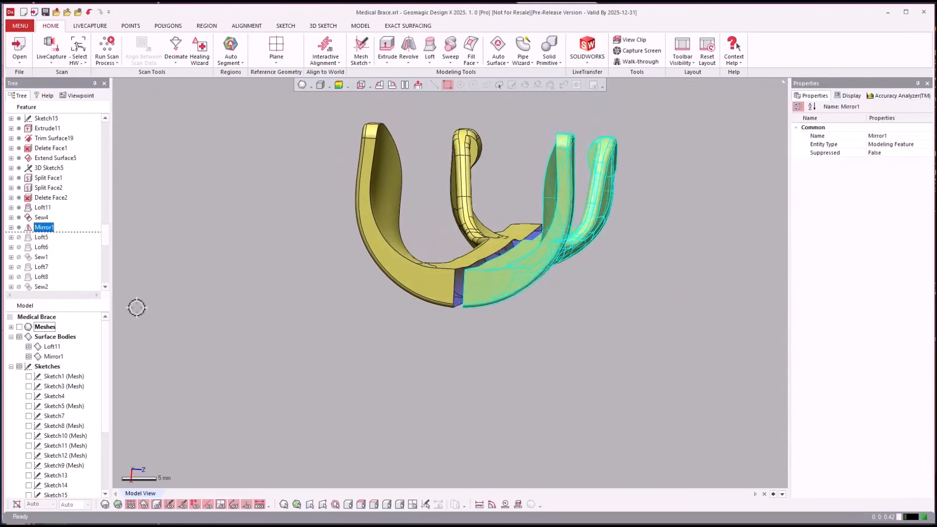
# Roll the history forward through Loft5, Loft6 and Sew1 to view the centre gap being bridged and sewn
pyautogui.rightClick(41, 248)
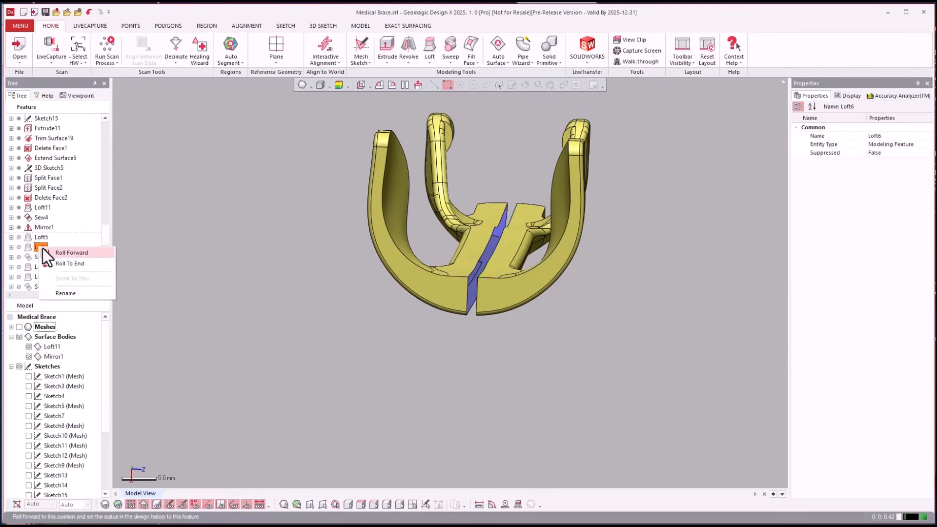
pyautogui.click(49, 251)
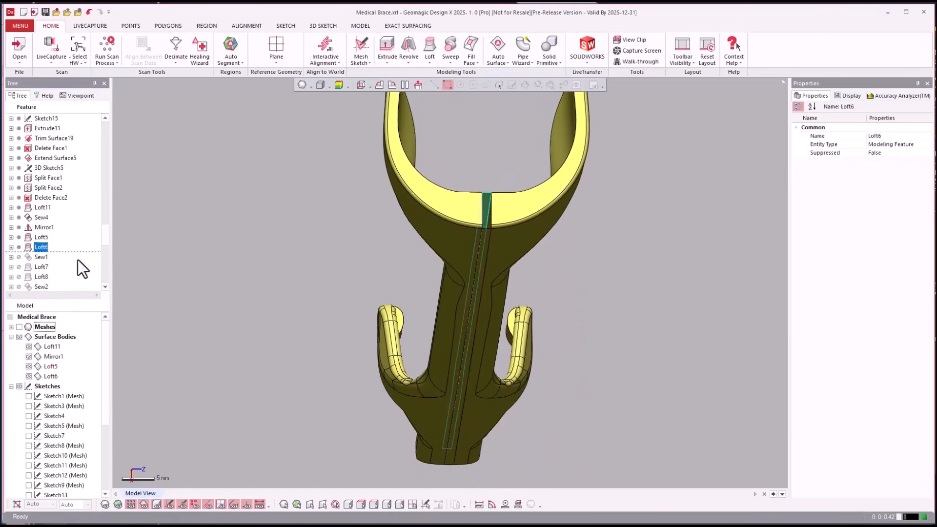
pyautogui.rightClick(42, 258)
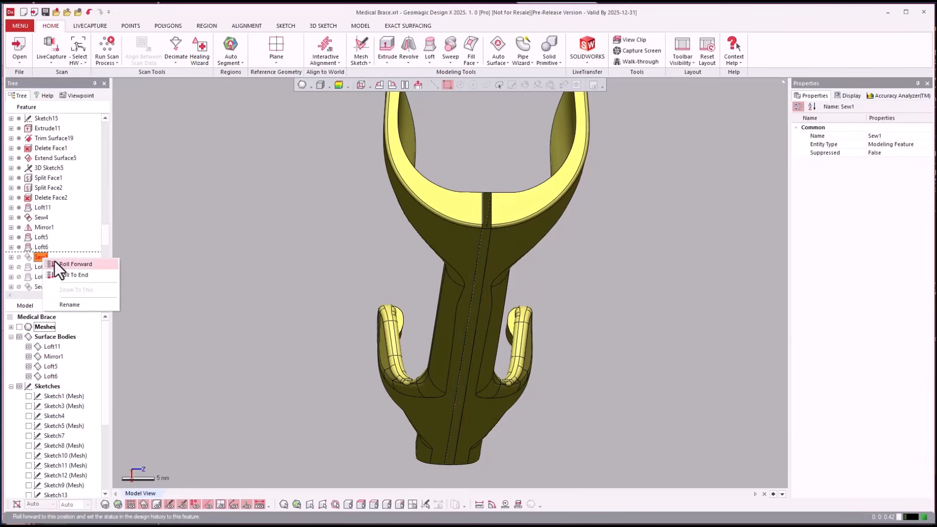
pyautogui.click(54, 262)
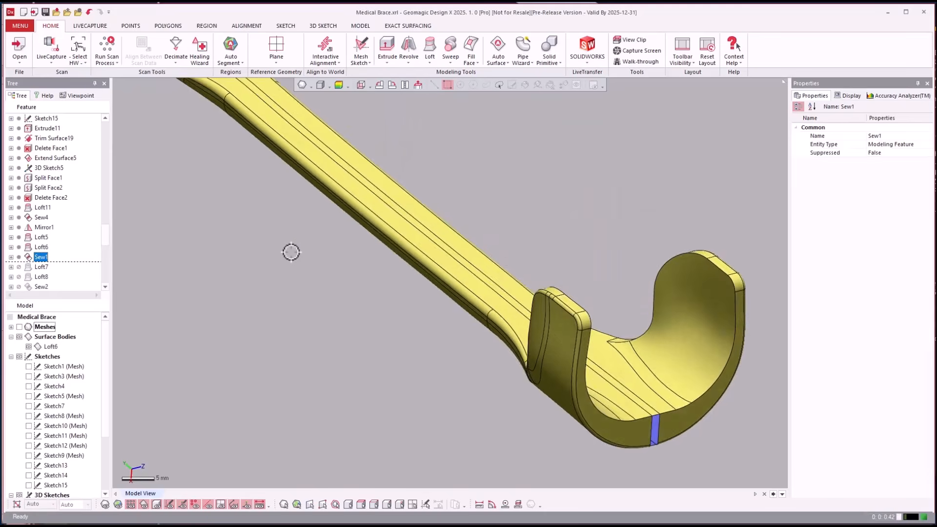
# Roll the history forward through Loft7, Loft8 and Sew2 to view the next closing surfaces being sewn in
pyautogui.rightClick(40, 276)
pyautogui.click(52, 279)
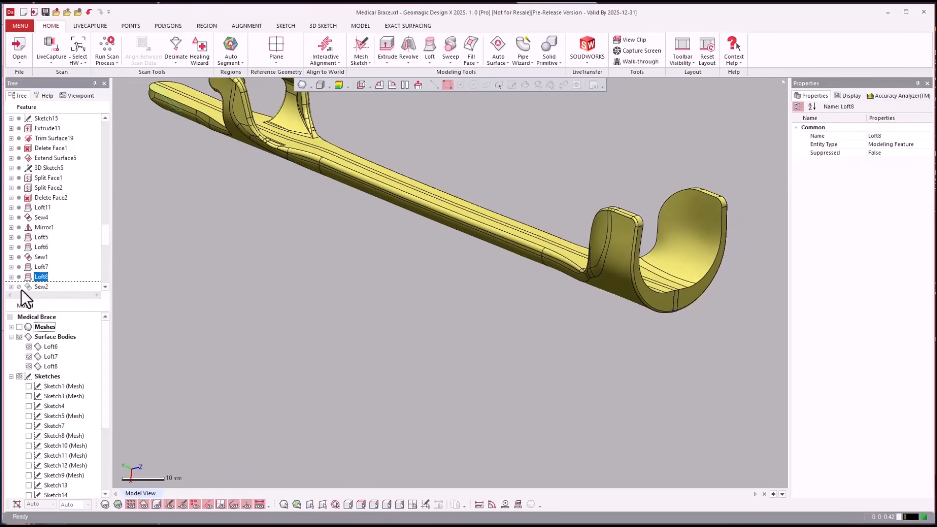
pyautogui.rightClick(37, 286)
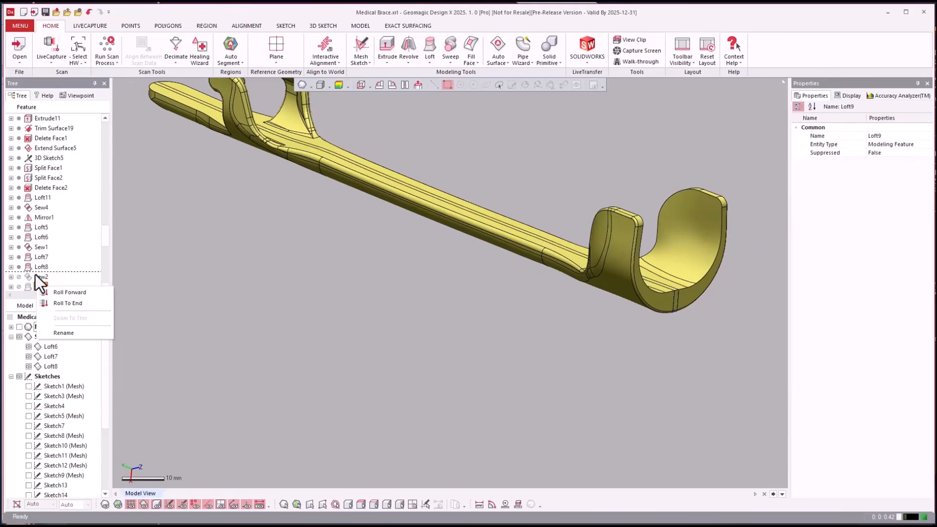
pyautogui.click(35, 275)
pyautogui.rightClick(33, 275)
pyautogui.click(51, 280)
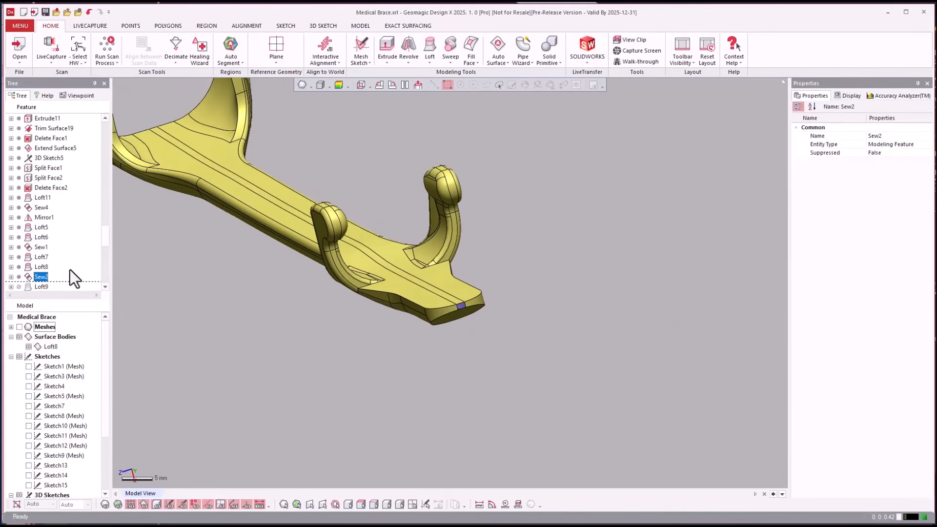
# Roll the history forward through Loft9, Loft10 and Sew3 to view the brace closed into a solid body
pyautogui.scroll(-2, 68, 265)
pyautogui.click(39, 227)
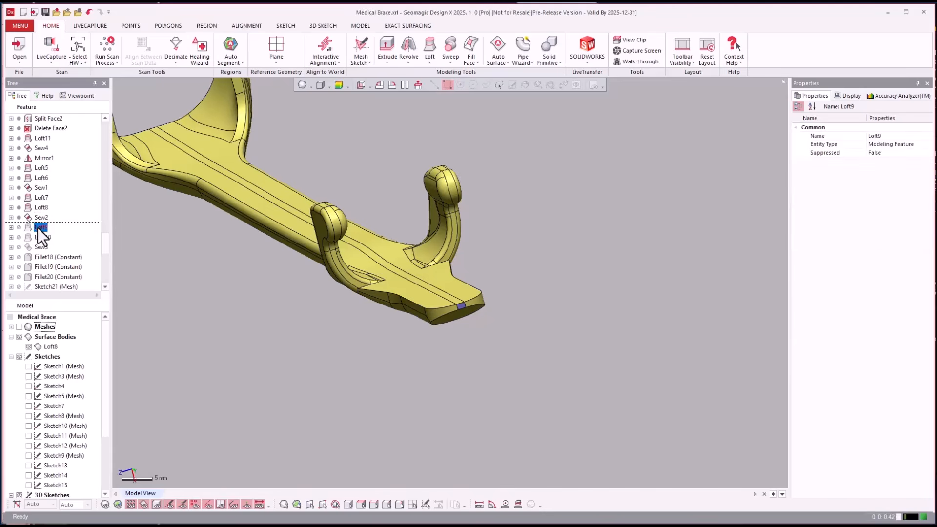
pyautogui.moveTo(37, 246); pyautogui.dragTo(47, 252)
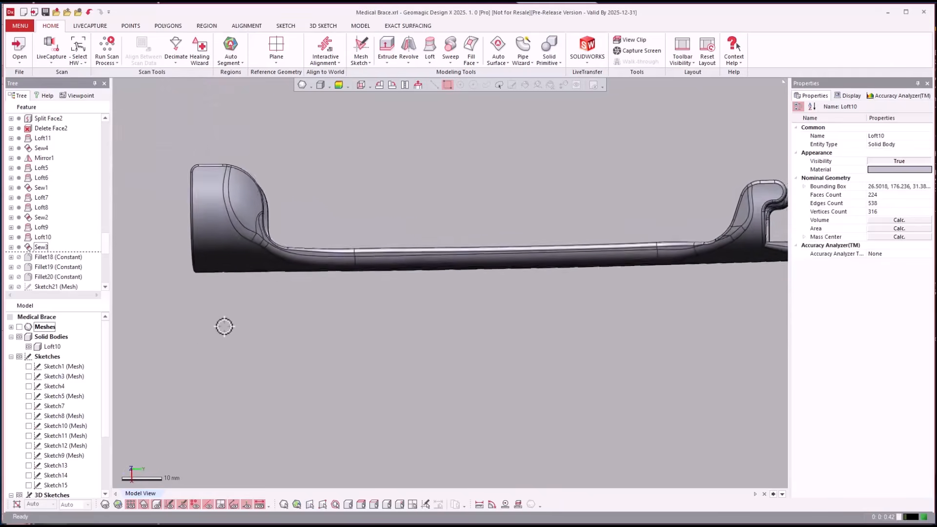
pyautogui.moveTo(224, 326); pyautogui.dragTo(53, 268, button='right')
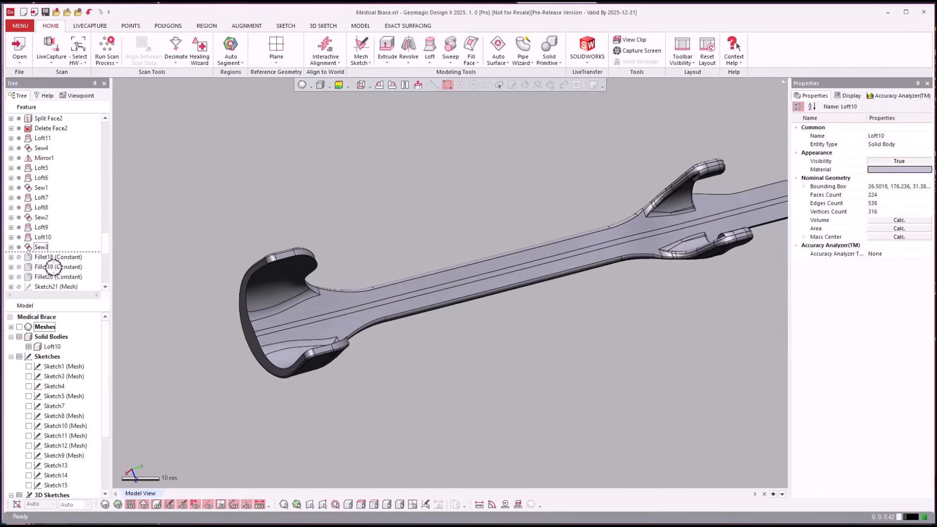
# Roll the history forward through Fillet18, Fillet19 and Fillet20 and view the rounded edges at the hook end
pyautogui.click(51, 268)
pyautogui.scroll(-2, 51, 268)
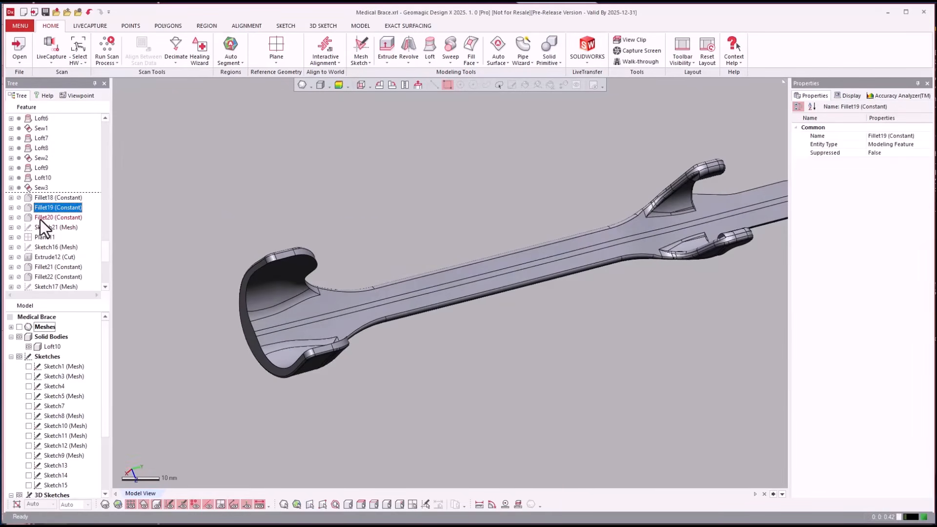
pyautogui.moveTo(40, 219); pyautogui.dragTo(455, 373)
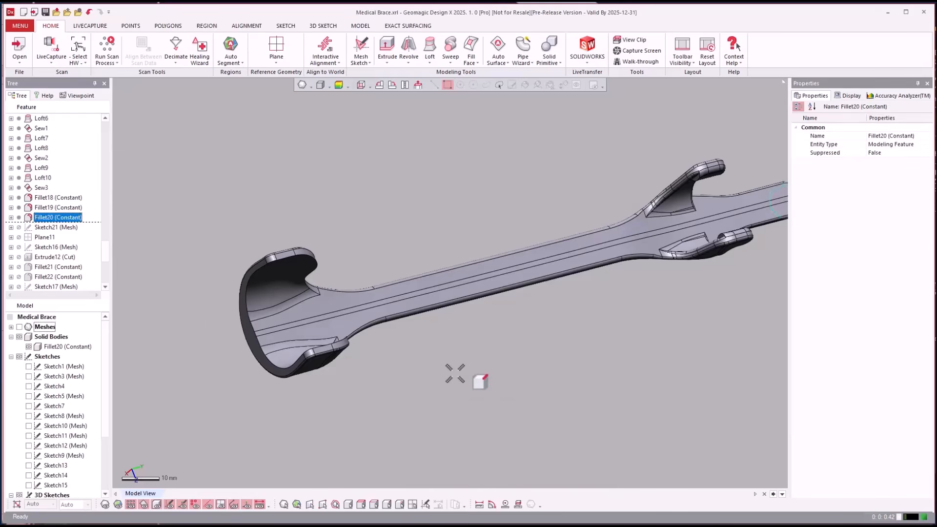
pyautogui.moveTo(454, 372); pyautogui.dragTo(455, 372, button='right')
pyautogui.scroll(2, 455, 372)
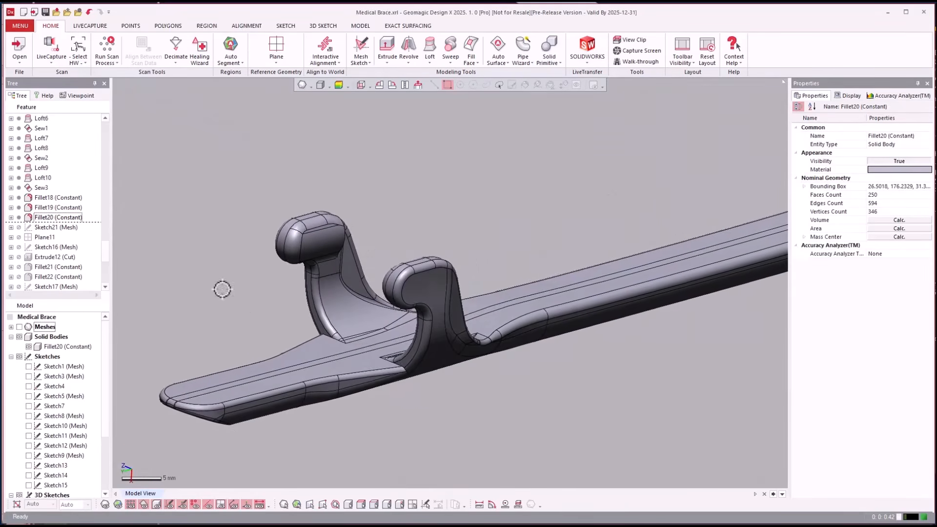
# Roll the history forward through Sketch21, Plane11, Sketch16 and Extrude12, and show the mesh to compare the triangular cut at the cradle end
pyautogui.click(45, 256)
pyautogui.rightClick(45, 256)
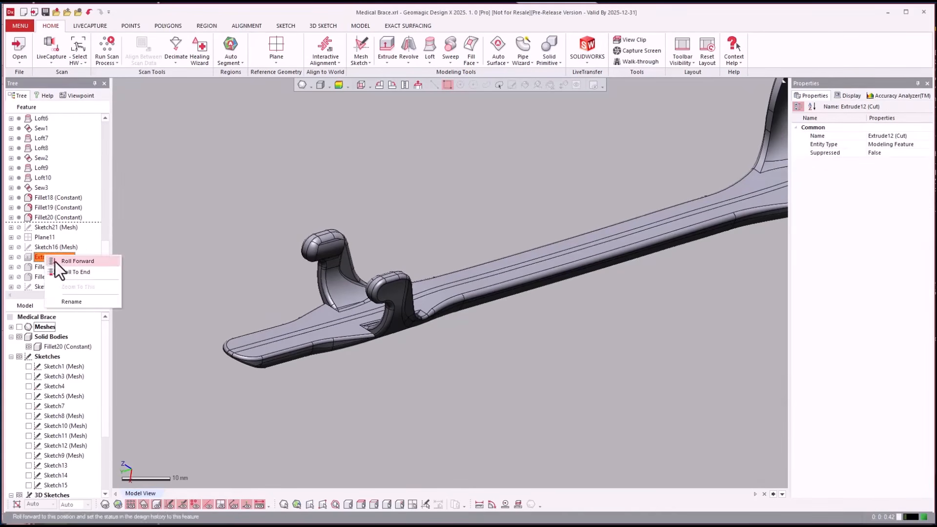
pyautogui.click(55, 261)
pyautogui.moveTo(261, 326); pyautogui.dragTo(310, 365, button='right')
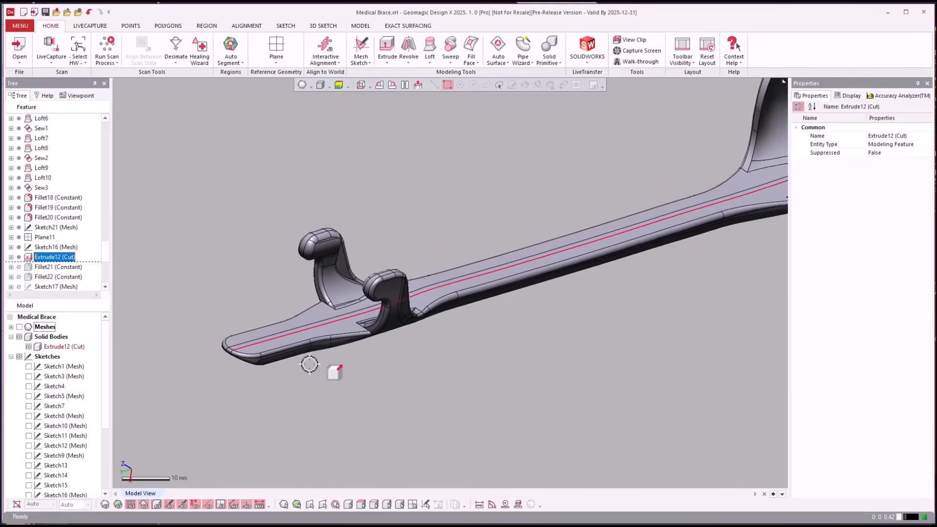
pyautogui.click(454, 375)
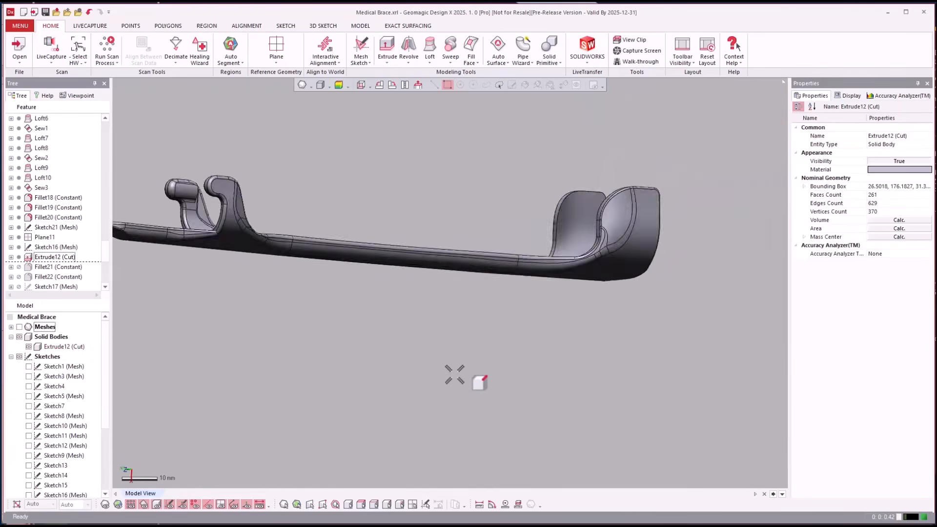
pyautogui.scroll(10, 454, 374)
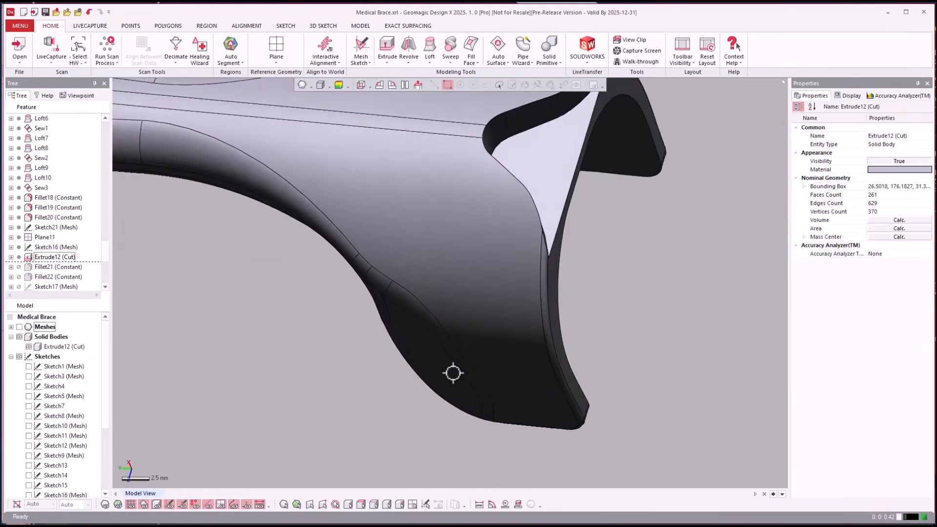
pyautogui.moveTo(453, 372); pyautogui.dragTo(438, 332, button='right')
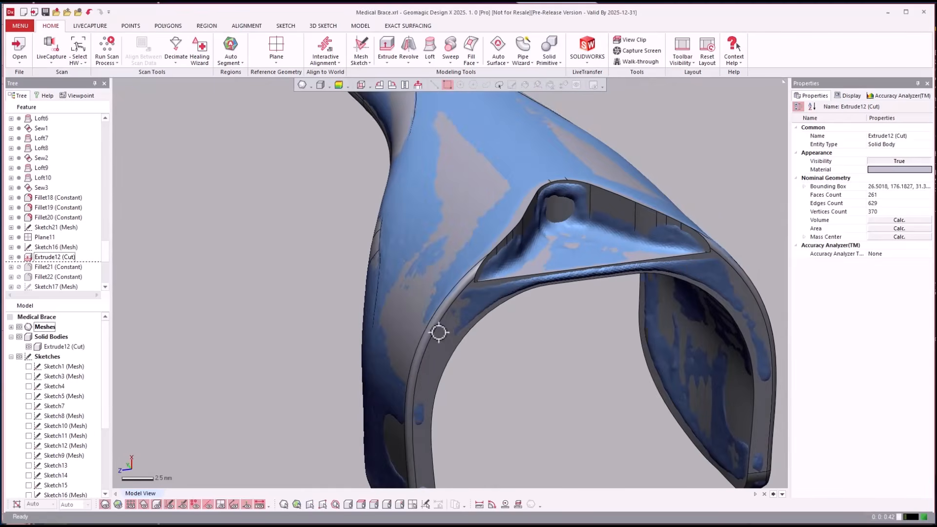
# Roll the history forward through Fillet21 and Fillet22 to view the rounded edges of the triangular cut
pyautogui.rightClick(41, 277)
pyautogui.click(58, 282)
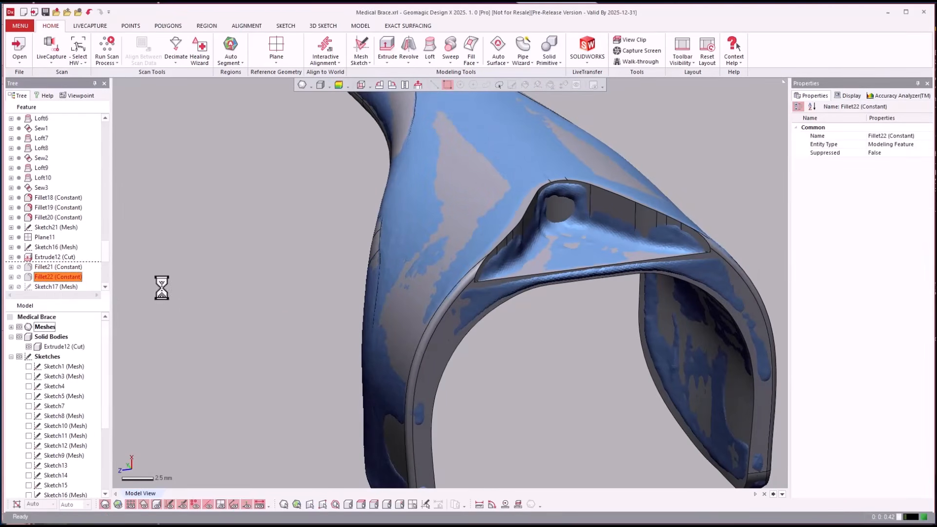
pyautogui.scroll(-1, 258, 316)
pyautogui.click(258, 317)
pyautogui.scroll(-3, 258, 316)
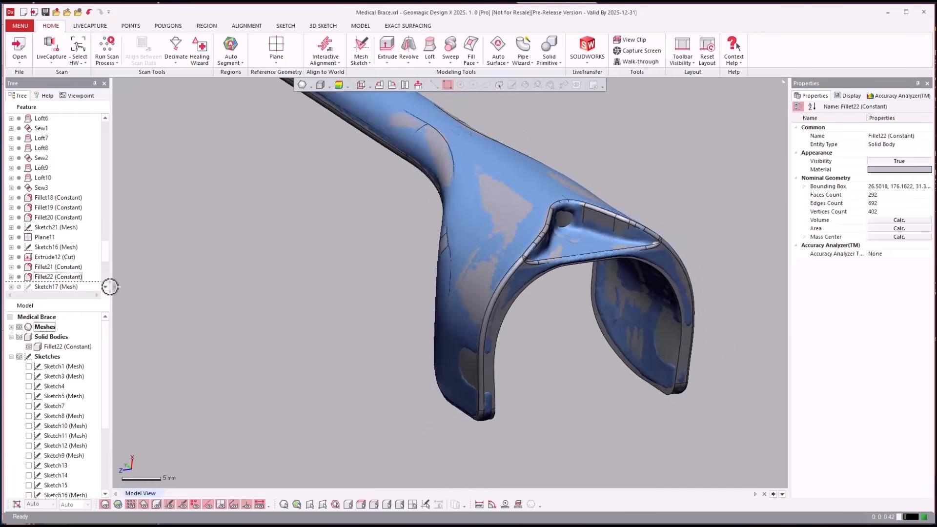
# Highlight the Extrude12 cut, roll the history forward through Extrude13 and Chamfer1, and view the chamfered notches in the cradle arms
pyautogui.click(55, 261)
pyautogui.scroll(-3, 55, 262)
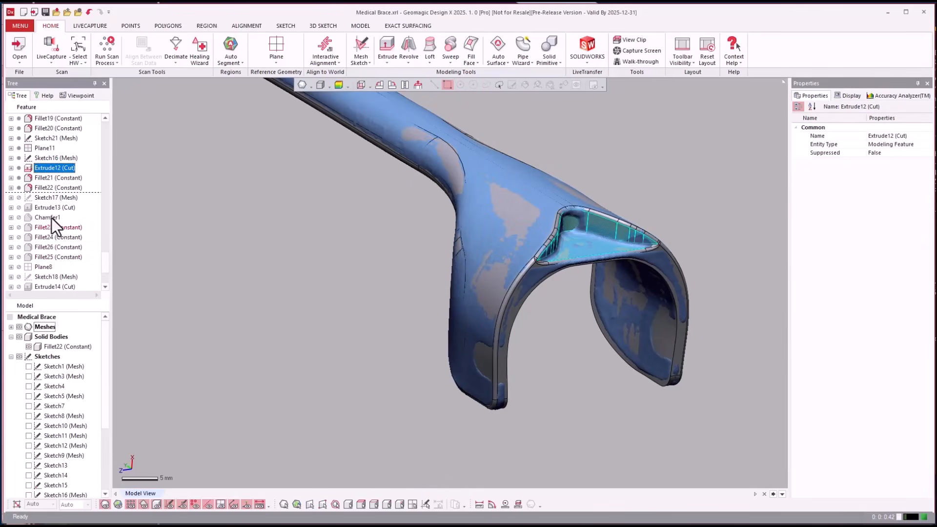
pyautogui.click(49, 217)
pyautogui.rightClick(45, 219)
pyautogui.click(58, 226)
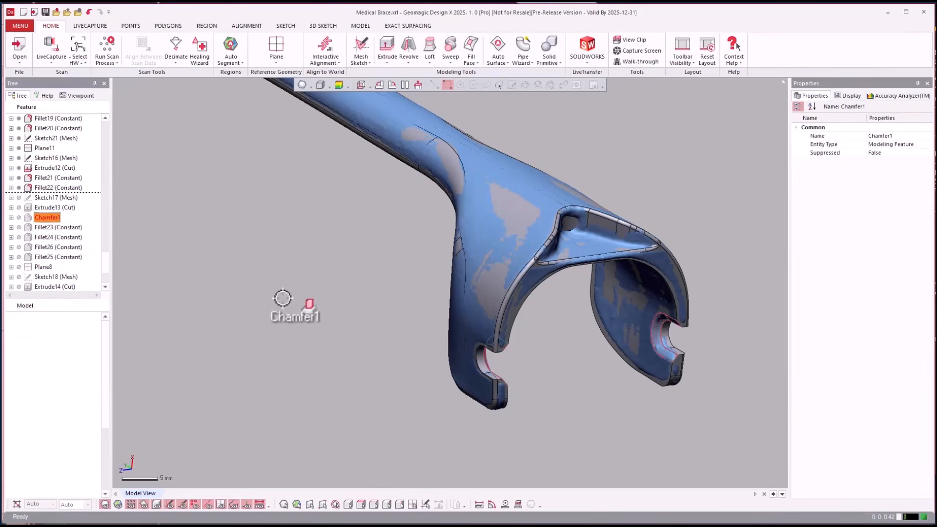
pyautogui.moveTo(569, 392); pyautogui.dragTo(142, 314, button='right')
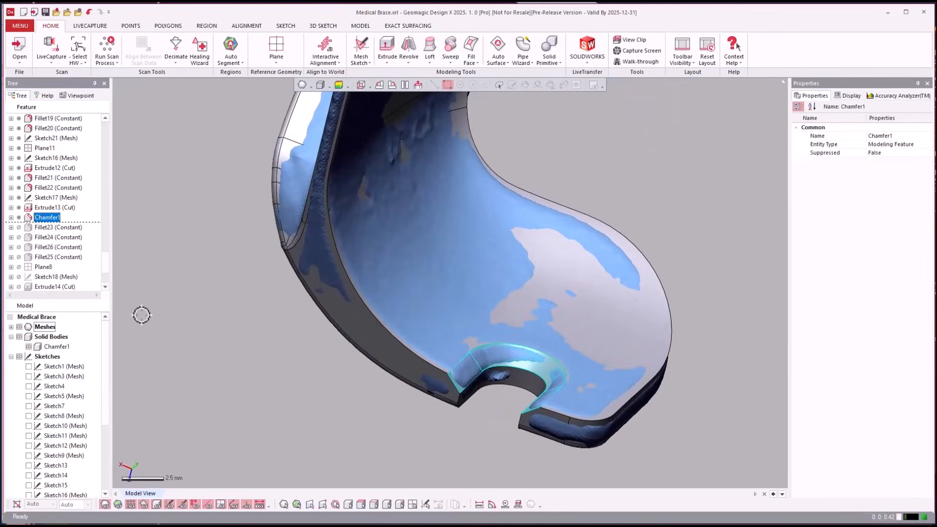
# Roll the history forward through Fillet23, Fillet24, Fillet26 and Fillet25 to view the filleted cradle edges
pyautogui.click(39, 257)
pyautogui.rightClick(43, 259)
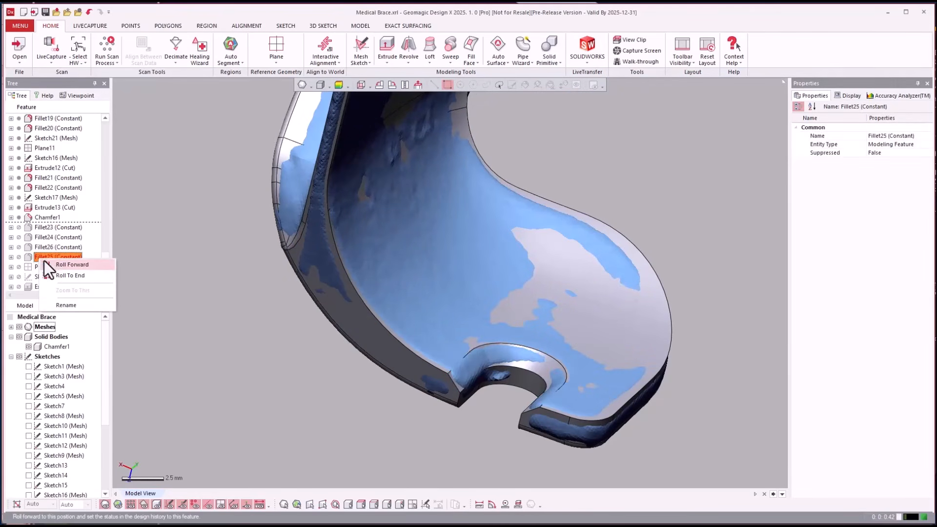
pyautogui.click(52, 264)
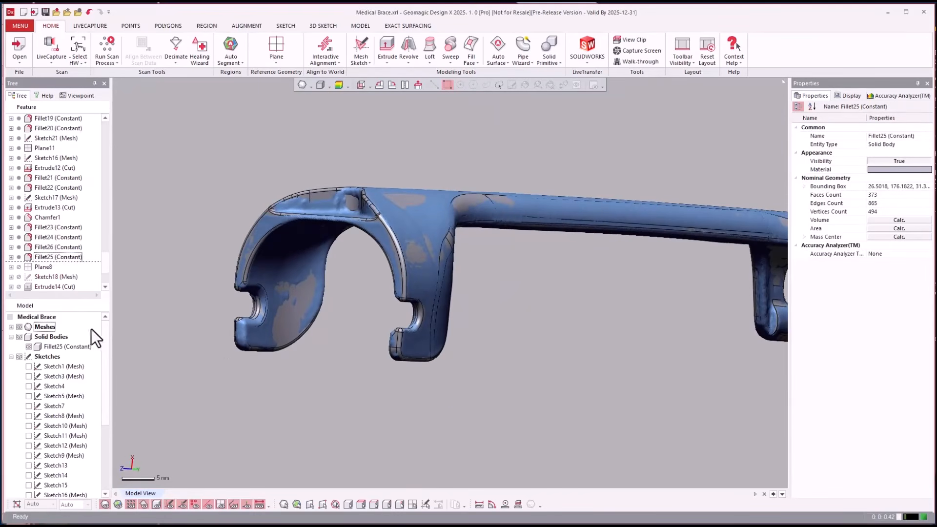
# Roll the history forward through Plane8, Sketch18 and Extrude14 to view the round hole cut in the triangular recess
pyautogui.scroll(-2, 72, 272)
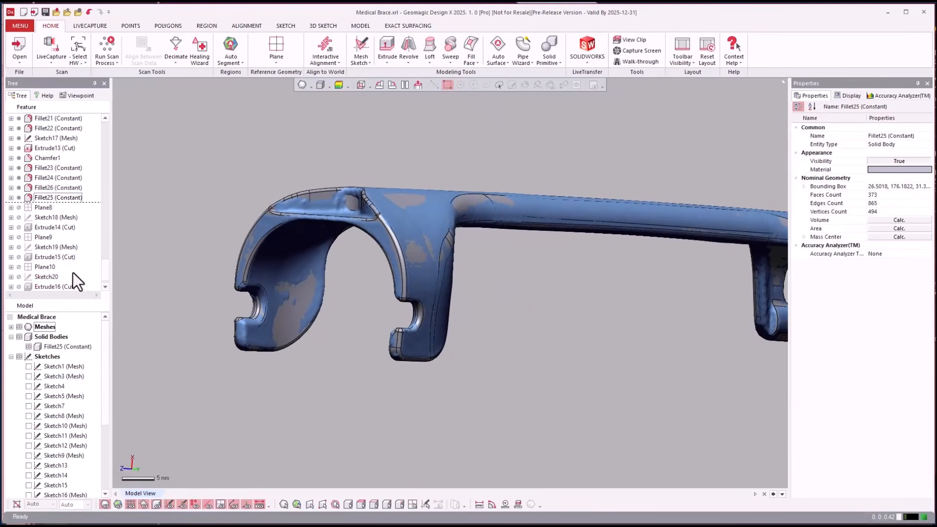
pyautogui.click(41, 229)
pyautogui.rightClick(41, 228)
pyautogui.click(61, 235)
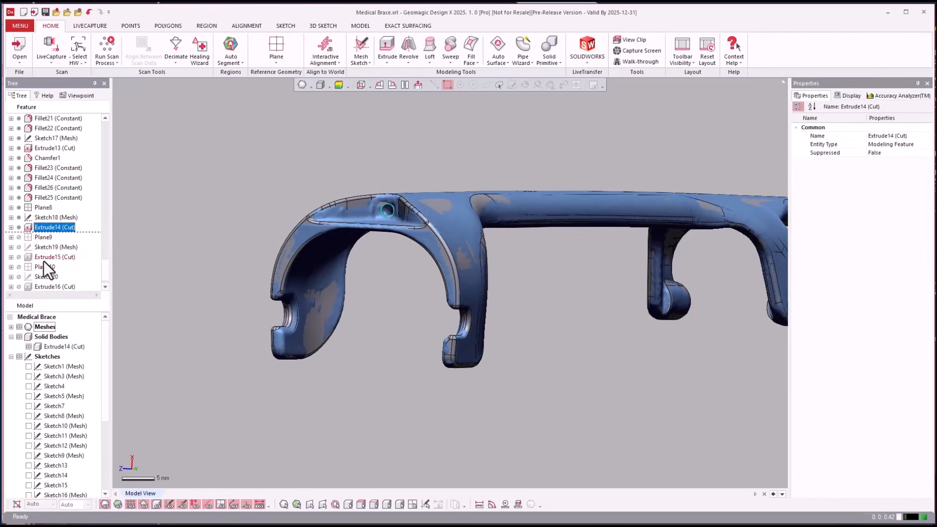
# Roll the history forward through Plane9, Sketch19 and Extrude15 and view the square pocket in the bar near the cradle
pyautogui.click(44, 259)
pyautogui.rightClick(45, 261)
pyautogui.click(54, 266)
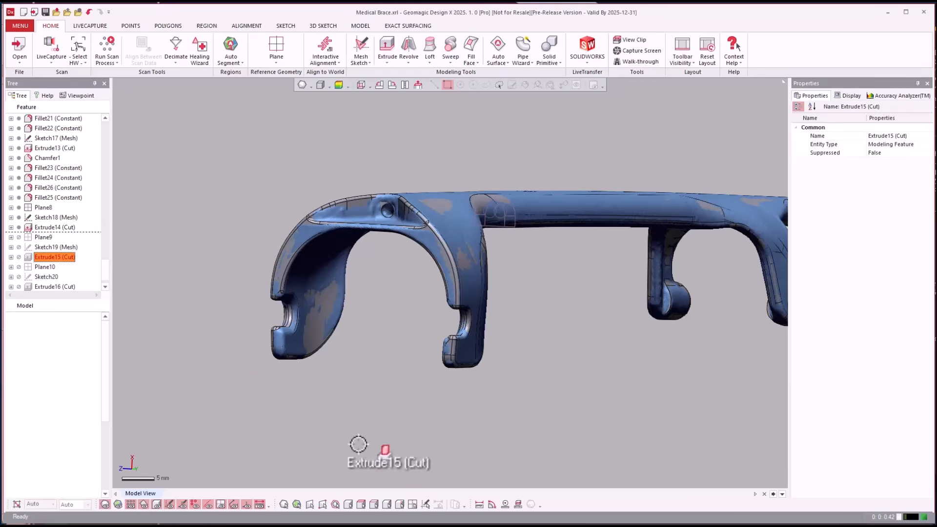
pyautogui.moveTo(372, 431); pyautogui.dragTo(149, 258, button='right')
pyautogui.scroll(3, 393, 281)
pyautogui.scroll(-3, 391, 280)
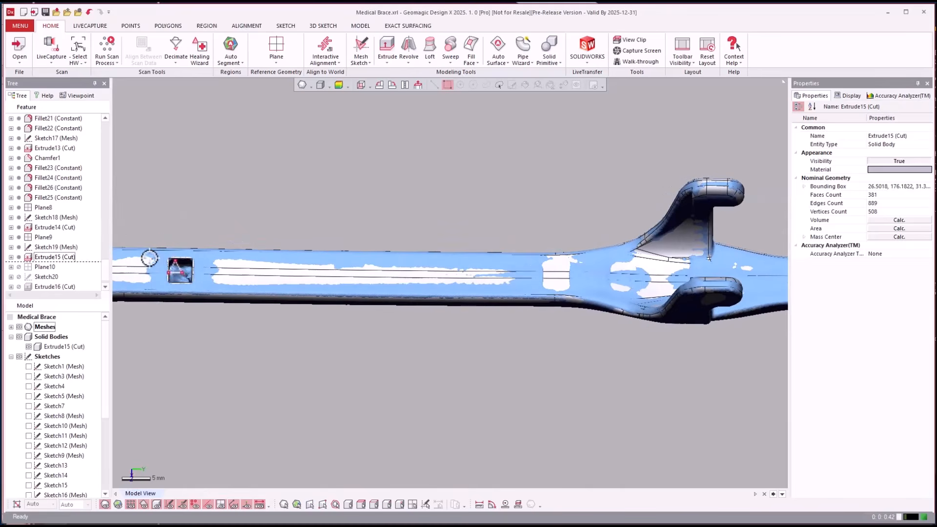
# Roll the history forward through Plane10, Sketch20 and Extrude16 to view the second square pocket and the finished brace
pyautogui.click(38, 256)
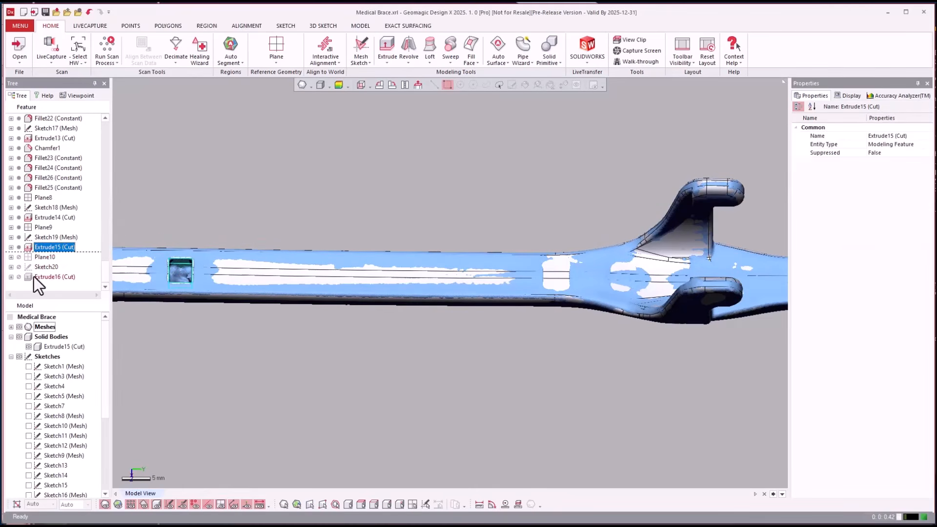
pyautogui.rightClick(36, 278)
pyautogui.click(51, 280)
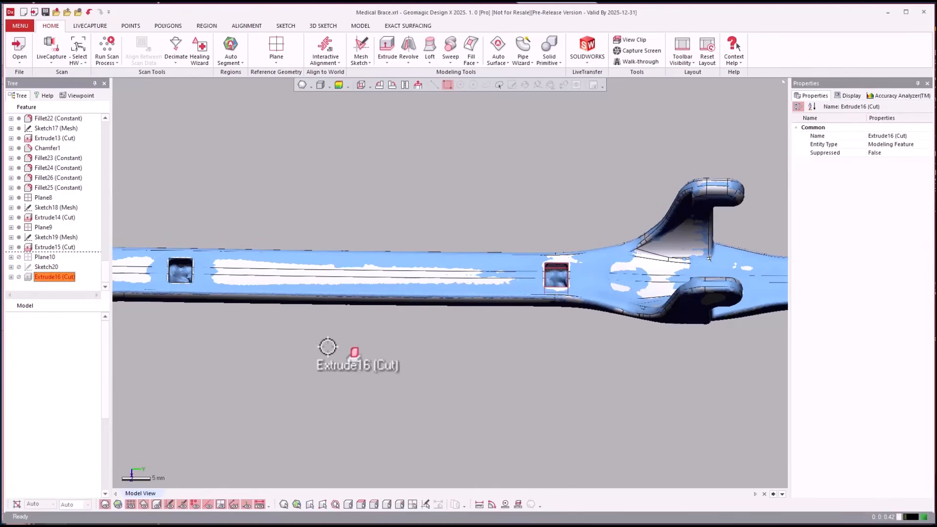
pyautogui.click(473, 399)
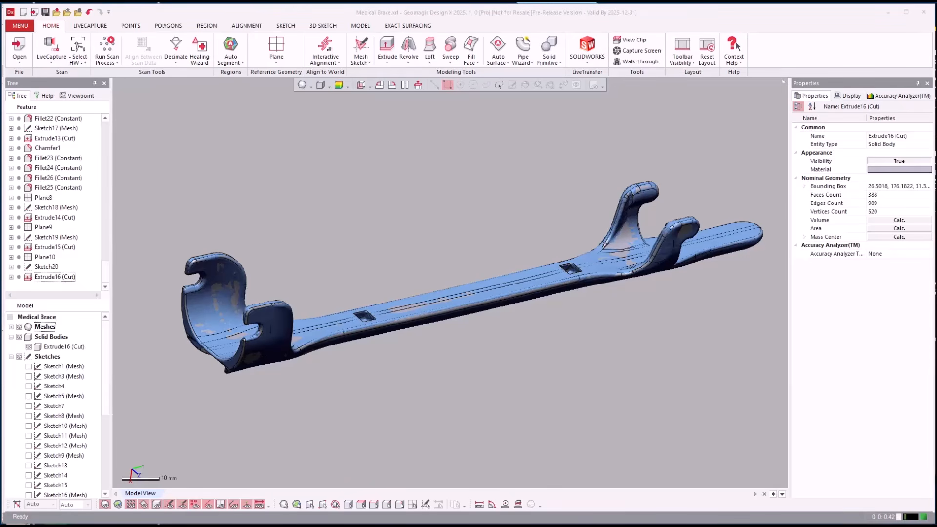
pyautogui.click(575, 362)
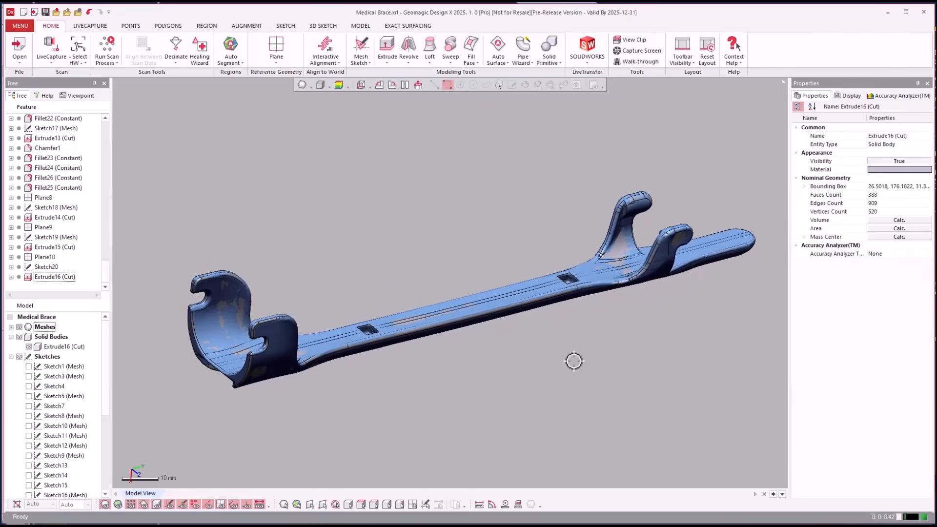
pyautogui.moveTo(574, 361); pyautogui.dragTo(575, 361, button='right')
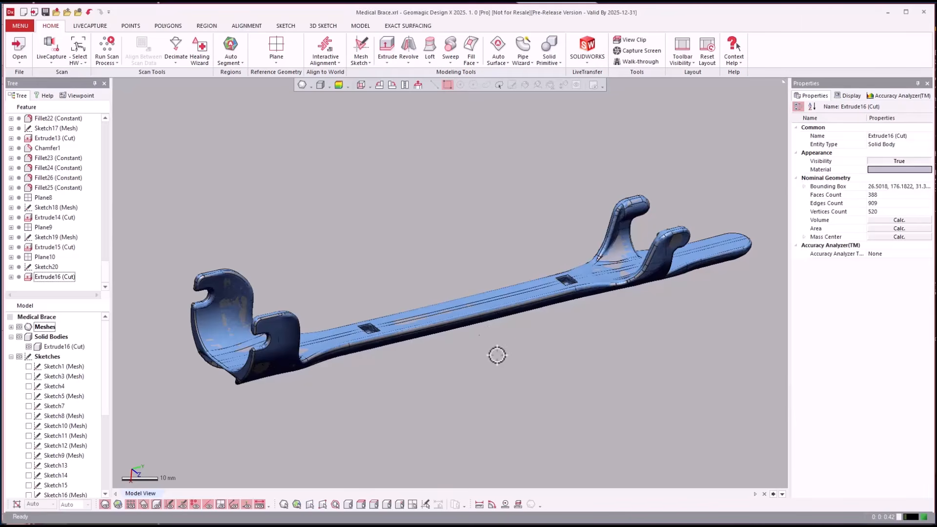
pyautogui.moveTo(497, 355); pyautogui.dragTo(427, 214, button='right')
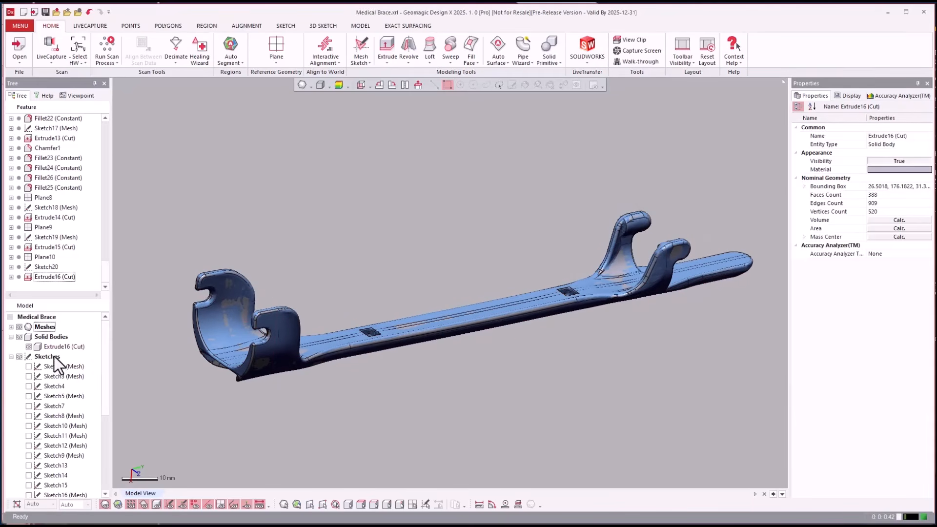
# Collapse the sketch list, expand the reference planes, and show the Front, Top and Right planes around the brace
pyautogui.click(60, 377)
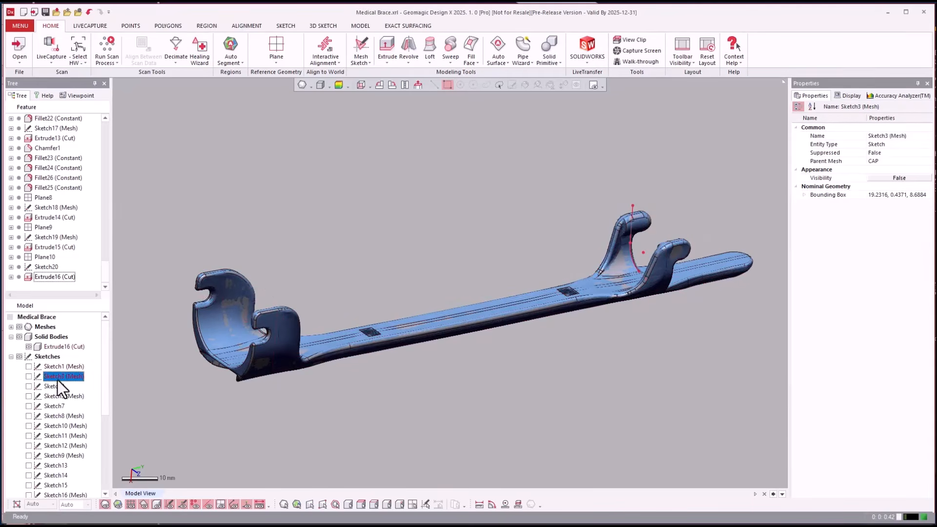
pyautogui.click(11, 357)
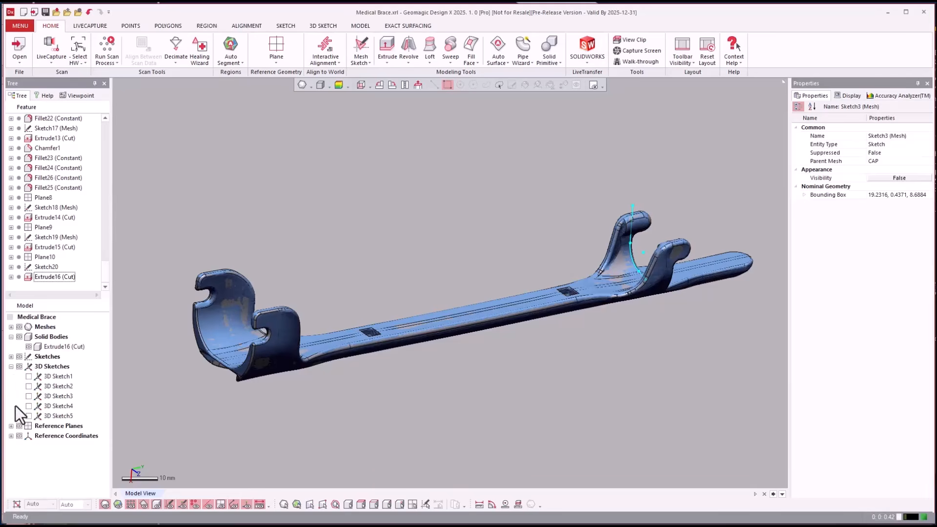
pyautogui.click(11, 426)
pyautogui.click(29, 386)
pyautogui.click(28, 376)
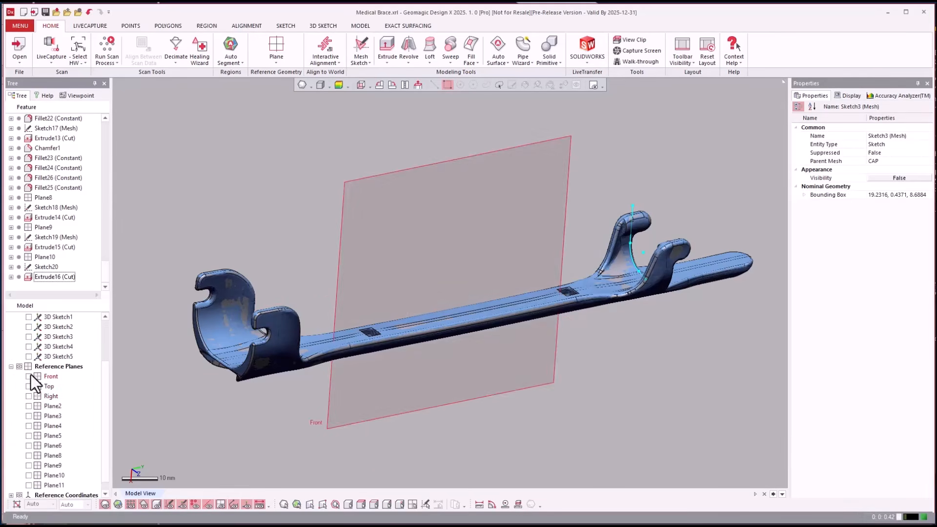
pyautogui.click(29, 396)
pyautogui.click(226, 195)
pyautogui.moveTo(226, 196); pyautogui.dragTo(241, 205, button='right')
pyautogui.scroll(2, 240, 205)
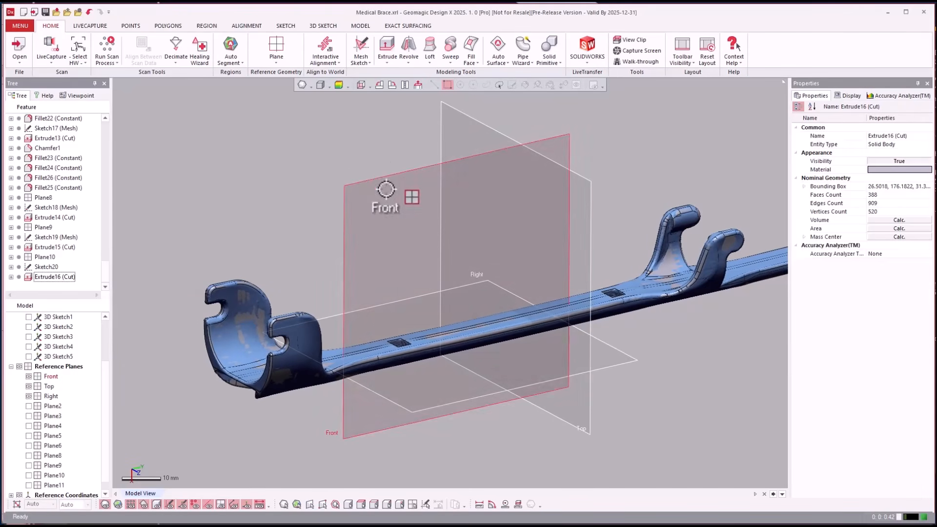
# Start a regular sketch on the Top plane and hide the mesh and the solid body
pyautogui.click(376, 195)
pyautogui.moveTo(293, 140); pyautogui.dragTo(477, 168, button='right')
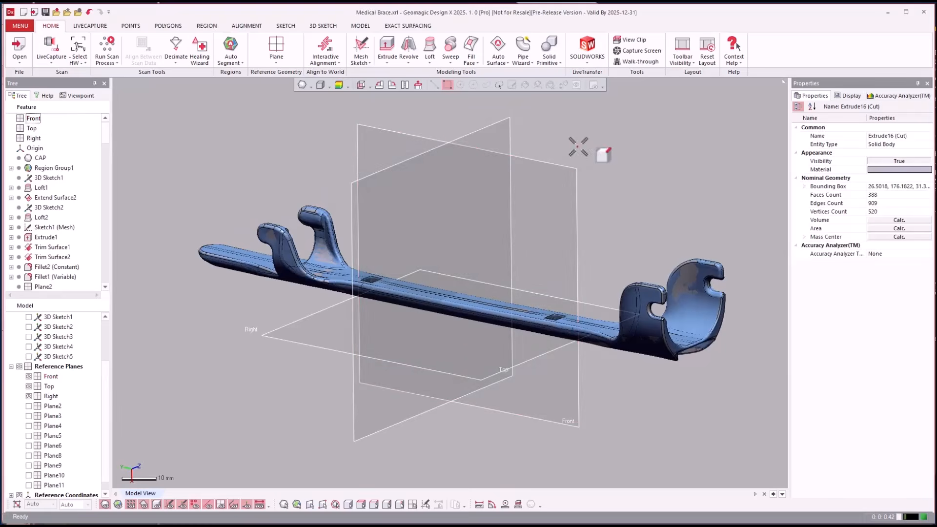
pyautogui.moveTo(565, 142); pyautogui.dragTo(559, 141, button='right')
pyautogui.click(501, 122)
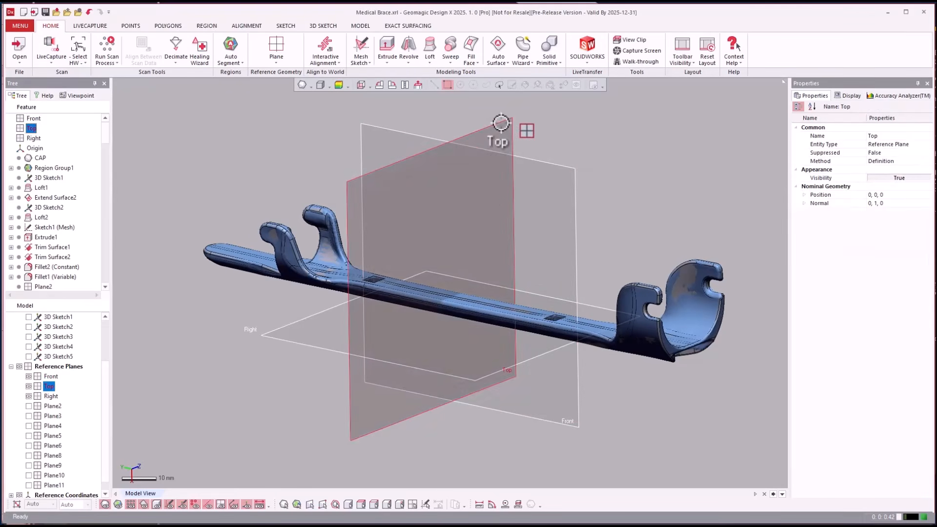
pyautogui.moveTo(501, 122); pyautogui.dragTo(502, 123, button='right')
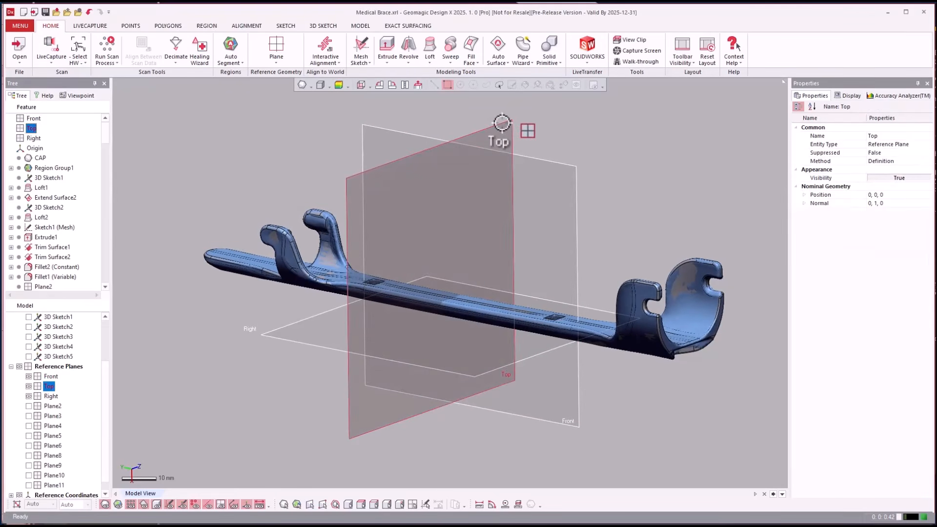
pyautogui.rightClick(559, 115)
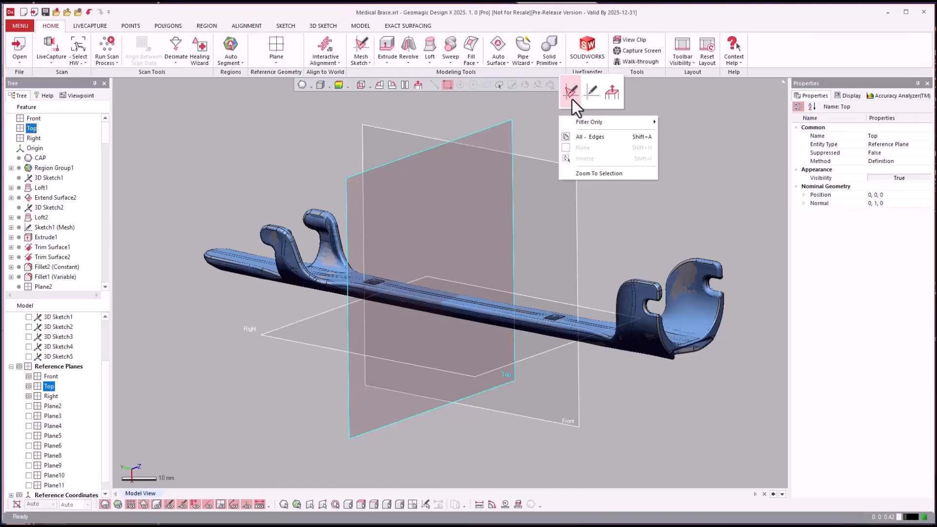
pyautogui.click(591, 93)
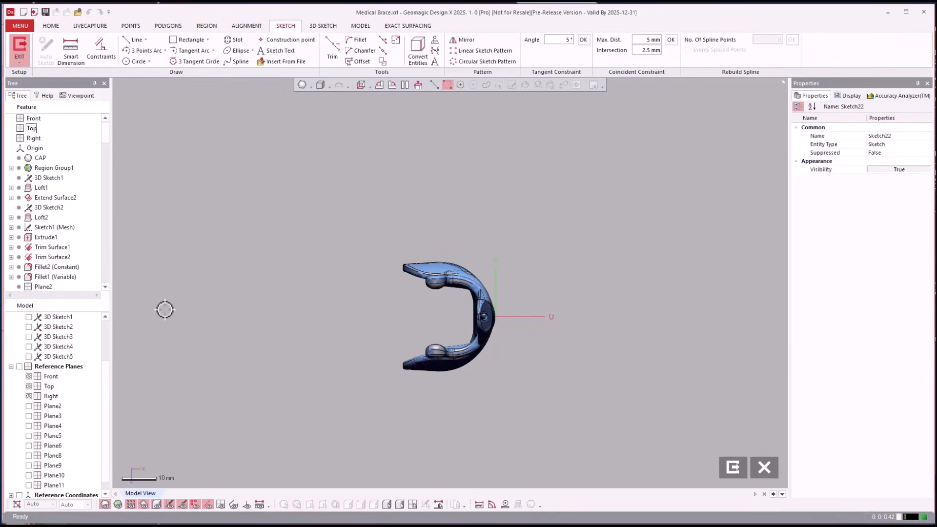
pyautogui.hotkey('ctrl', '1')
pyautogui.hotkey('ctrl', '5')
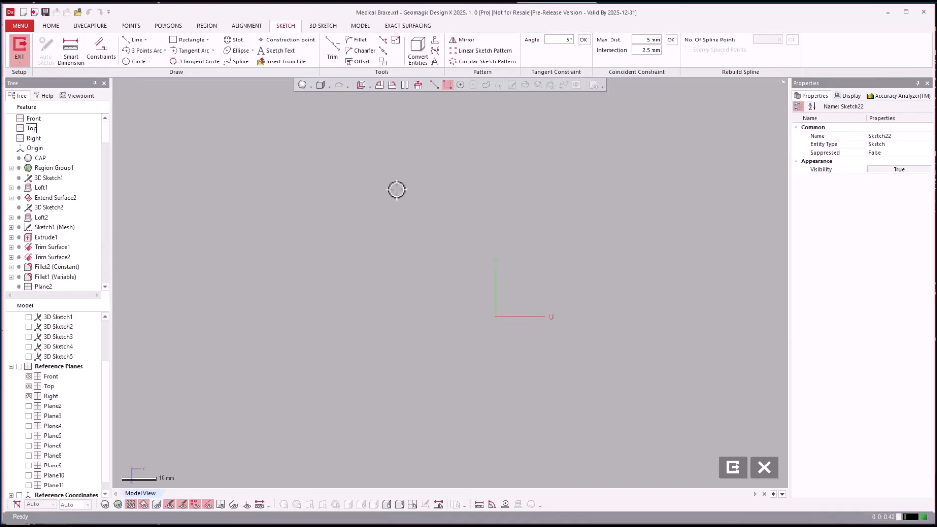
# Sketch two connected lines about 31 mm and 40 mm long, rising from the lower left toward the vertical axis
pyautogui.click(131, 37)
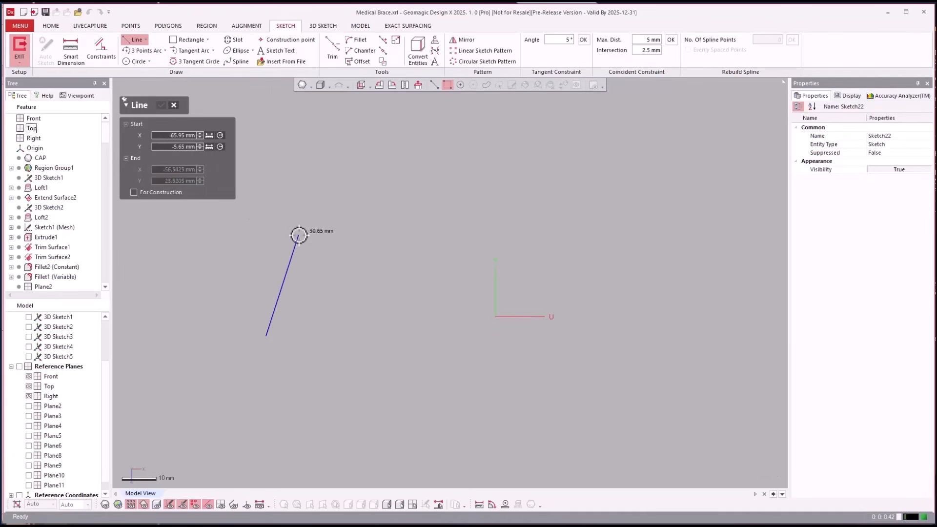
pyautogui.click(298, 234)
pyautogui.click(425, 170)
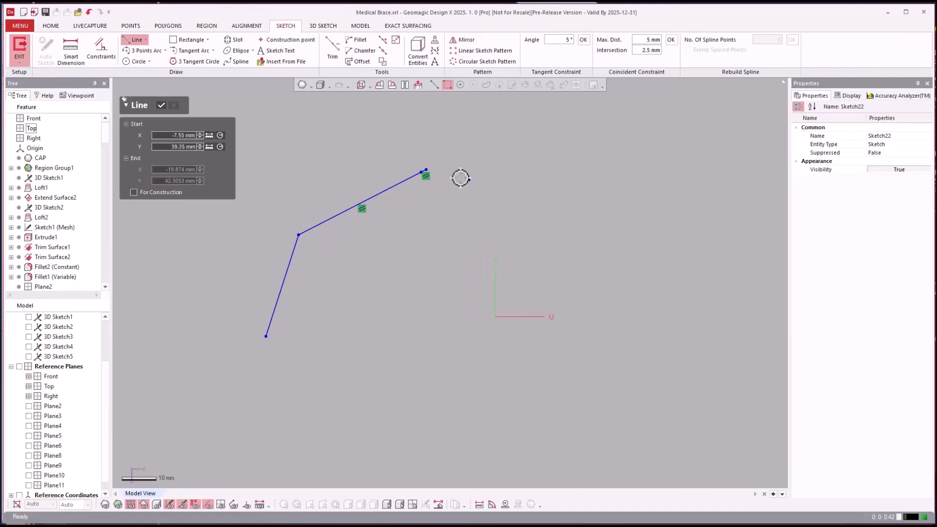
pyautogui.press('Escape')
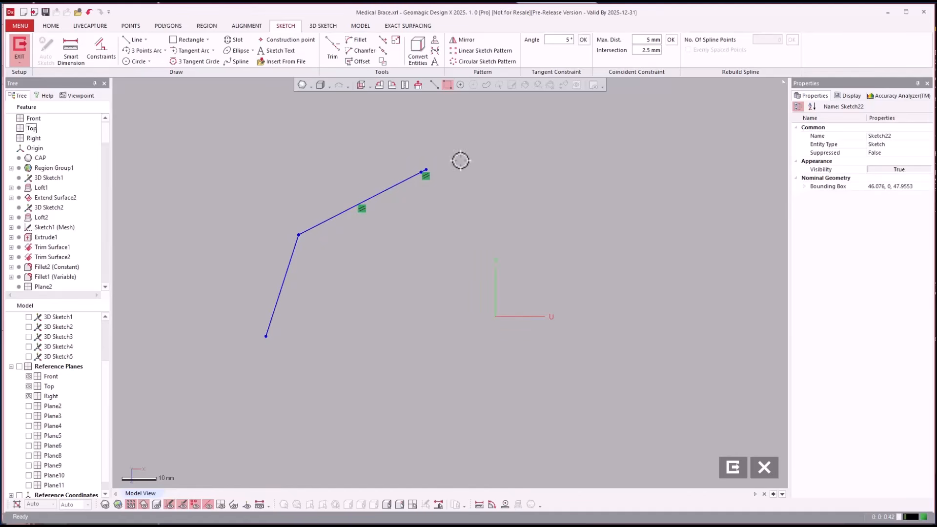
# Delete the short stray line segment at the upper end of the second line
pyautogui.scroll(6, 437, 160)
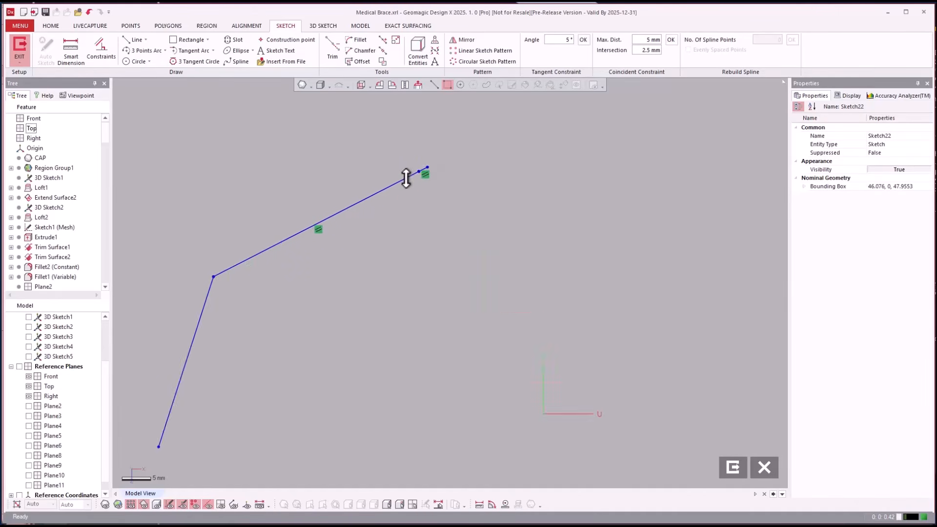
pyautogui.click(445, 161)
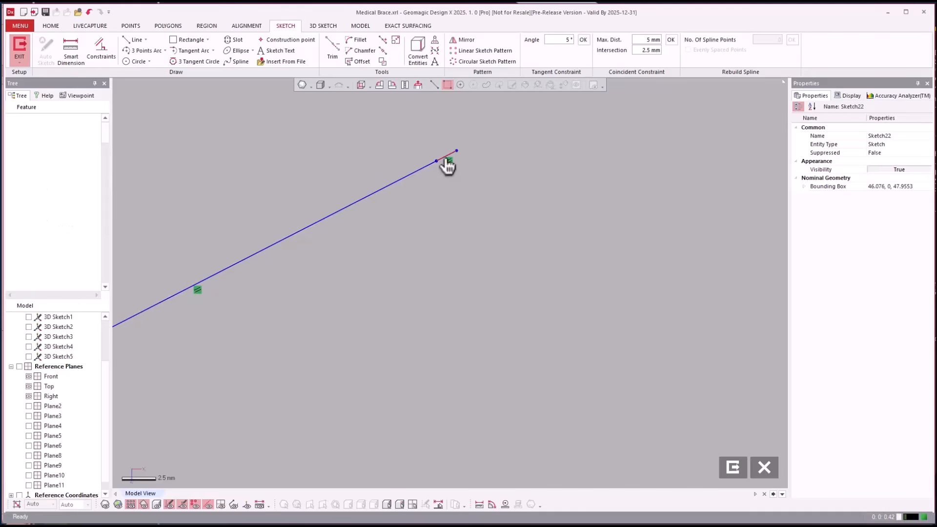
pyautogui.press('Delete')
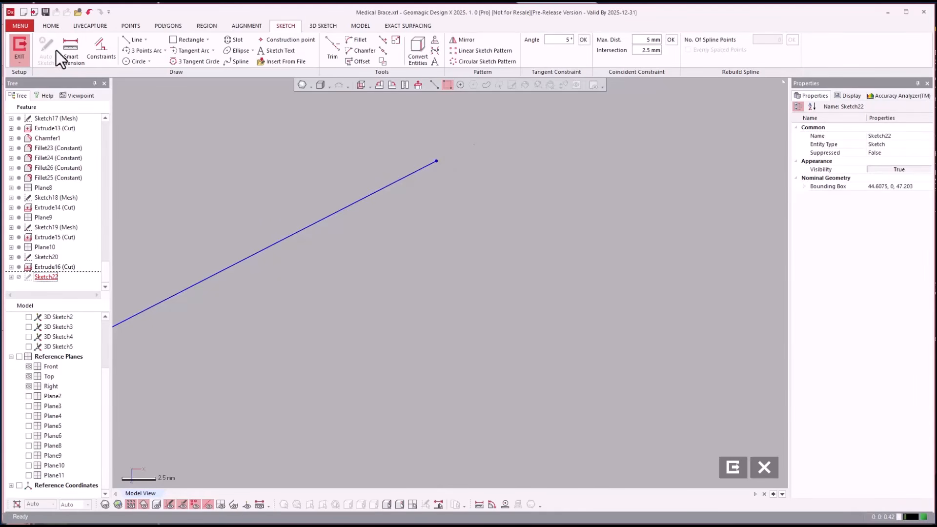
# Draw a third line from the upper open endpoint down across the vertical axis to about (36.6, 2.3) mm
pyautogui.click(129, 39)
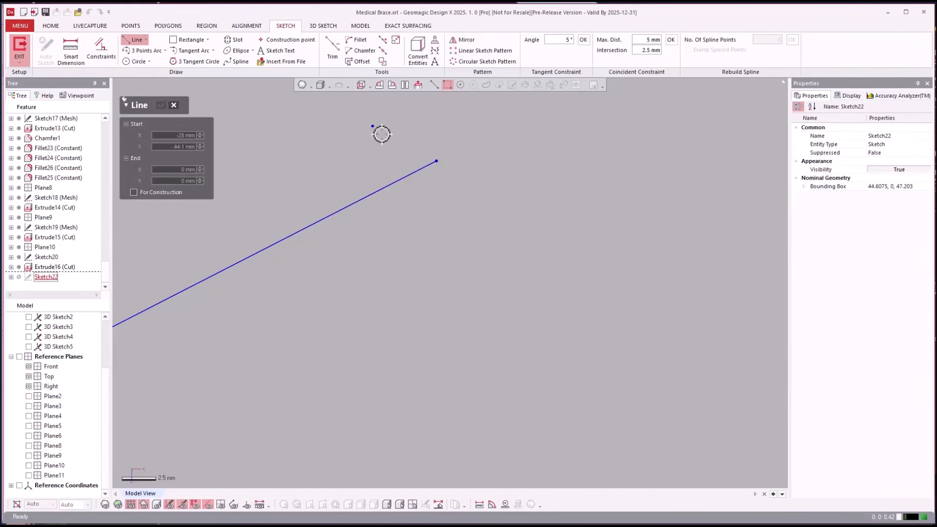
pyautogui.click(436, 163)
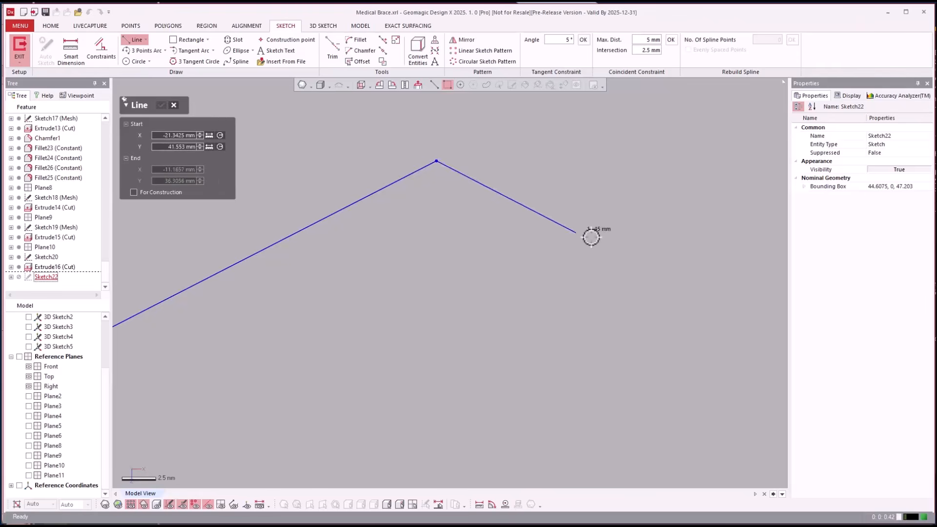
pyautogui.scroll(-6, 588, 234)
pyautogui.click(697, 320)
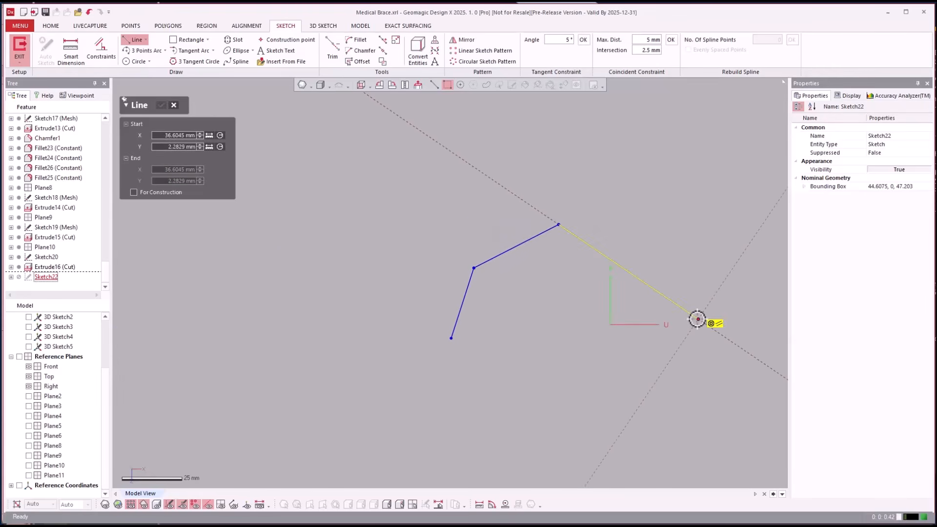
pyautogui.press('Escape')
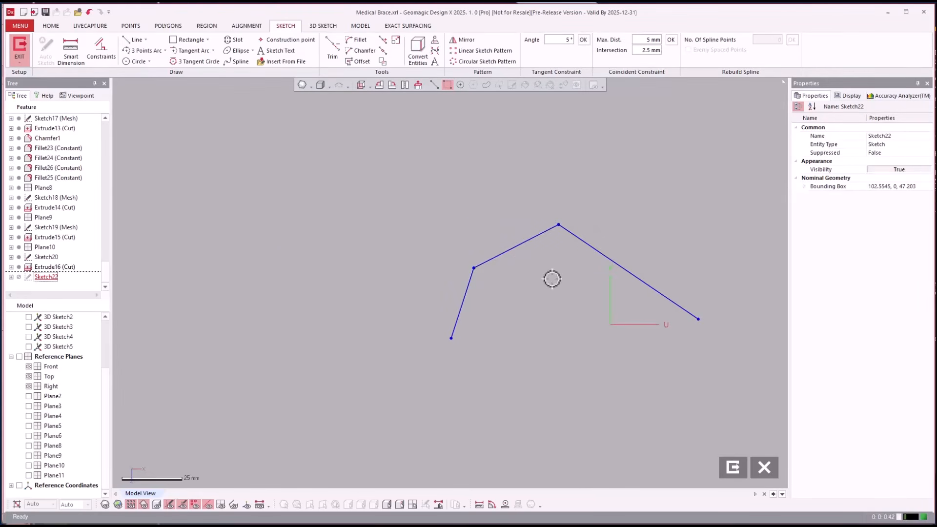
# Fillet both corners of the three-line profile, with radii of about 20 mm at the first and 41 mm at the second
pyautogui.click(359, 40)
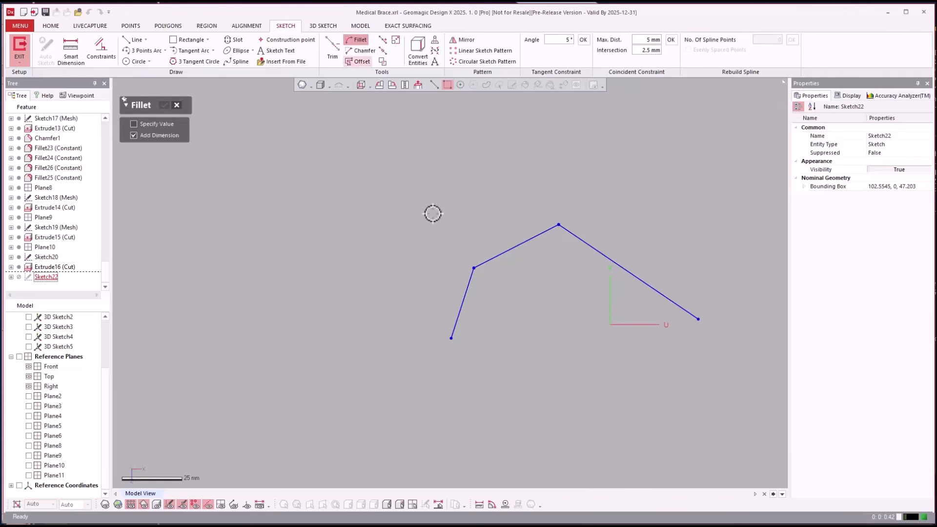
pyautogui.click(487, 259)
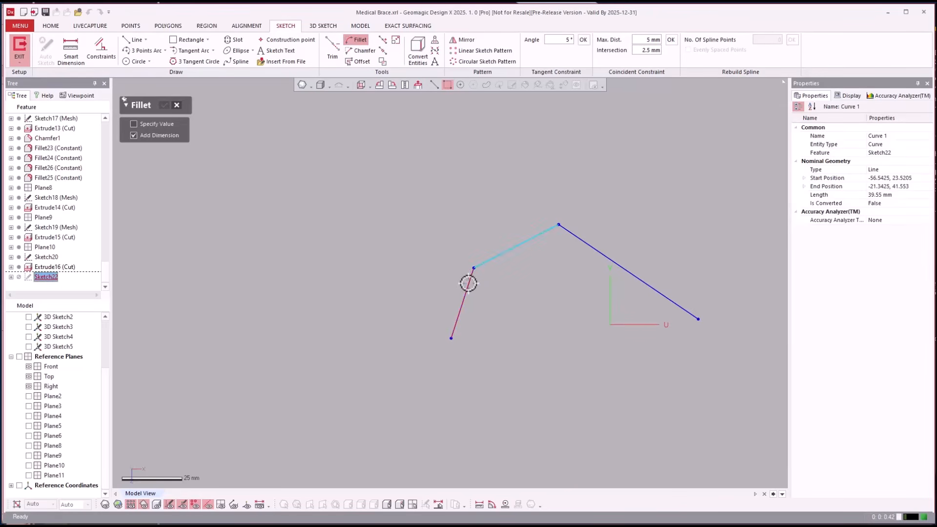
pyautogui.click(468, 284)
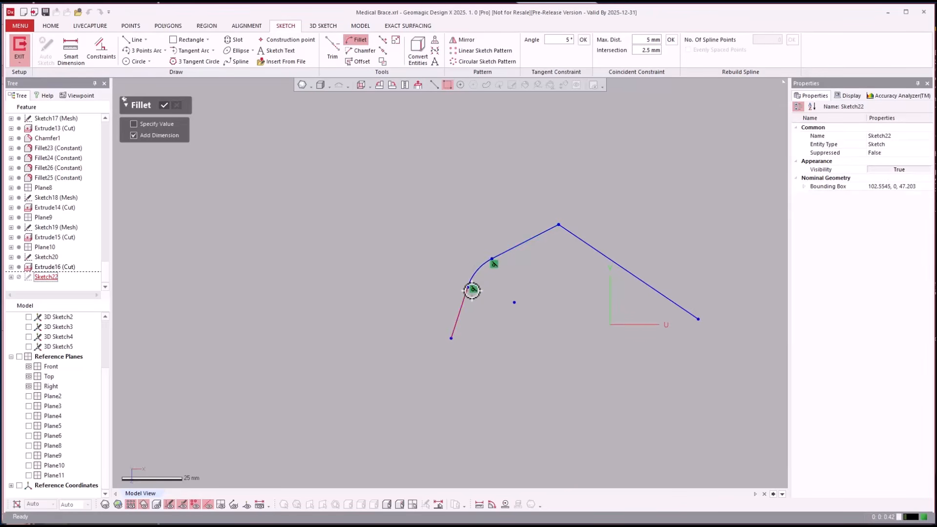
pyautogui.click(545, 235)
pyautogui.click(587, 246)
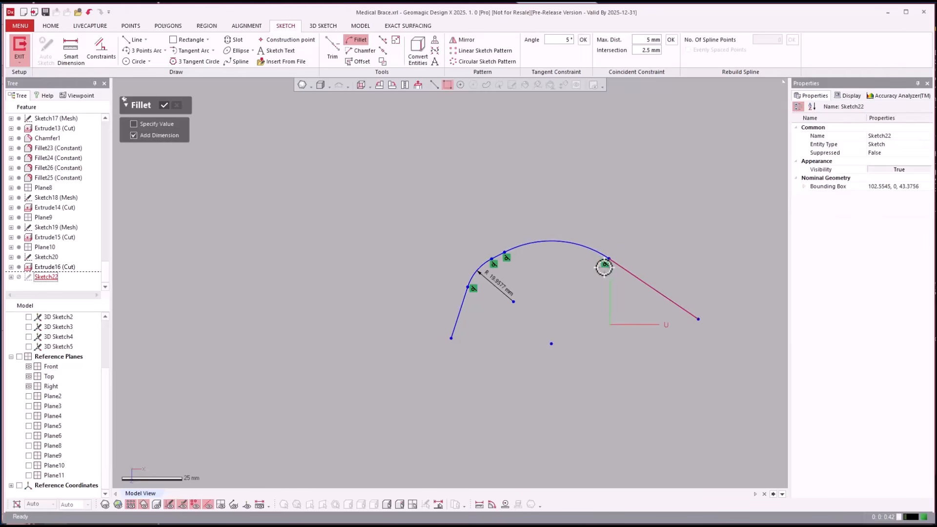
pyautogui.press('Escape')
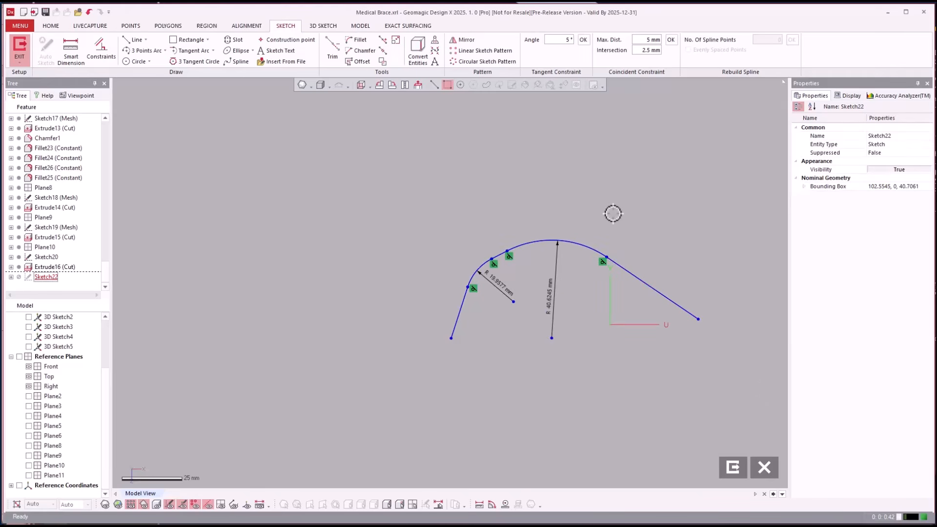
# Exit the sketch and create a reference plane offset 98 mm from the Top plane
pyautogui.click(732, 465)
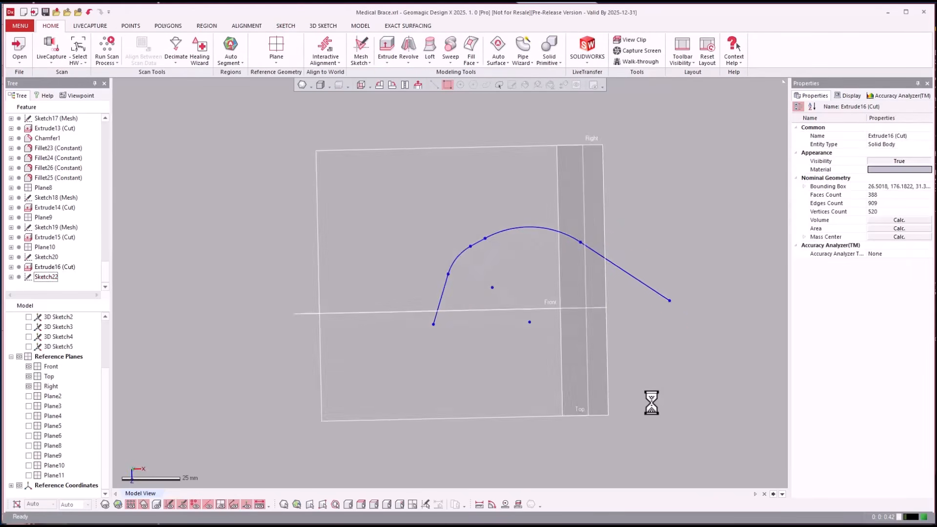
pyautogui.moveTo(610, 355); pyautogui.dragTo(460, 209, button='right')
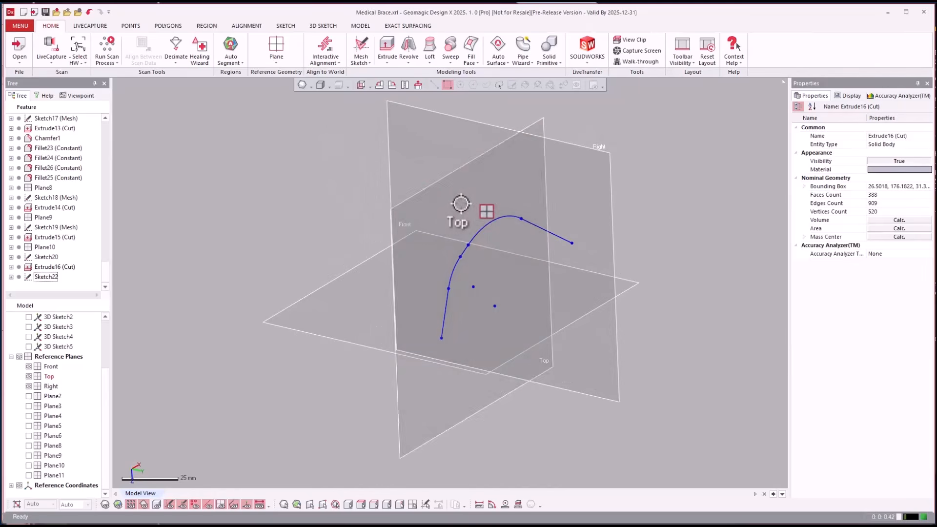
pyautogui.keyDown('ctrl'); pyautogui.moveTo(455, 200); pyautogui.dragTo(669, 254); pyautogui.keyUp('ctrl')
pyautogui.click(627, 148)
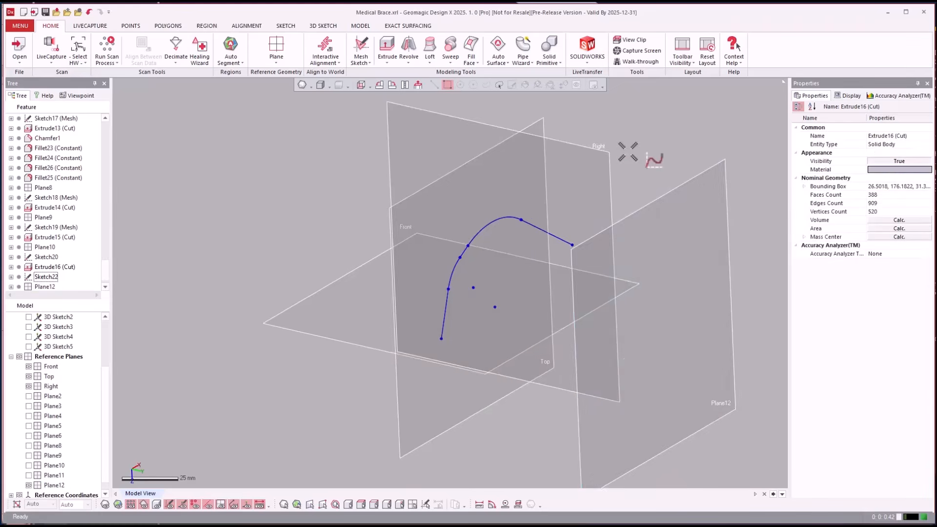
# Start a sketch on the 98 mm offset plane and draw two lines from (-75, -13) through about (-21, 59) to (32, -13) mm
pyautogui.moveTo(628, 148); pyautogui.dragTo(486, 99, button='right')
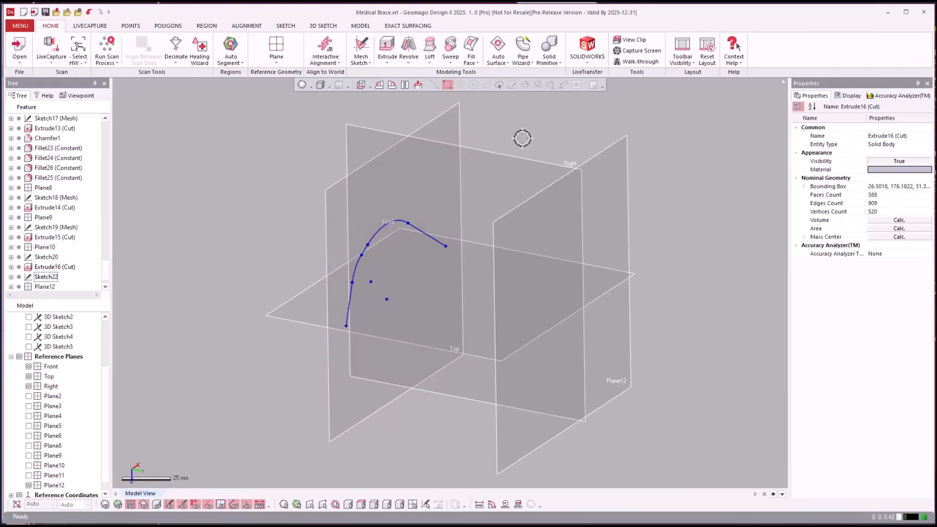
pyautogui.click(619, 168)
pyautogui.rightClick(619, 167)
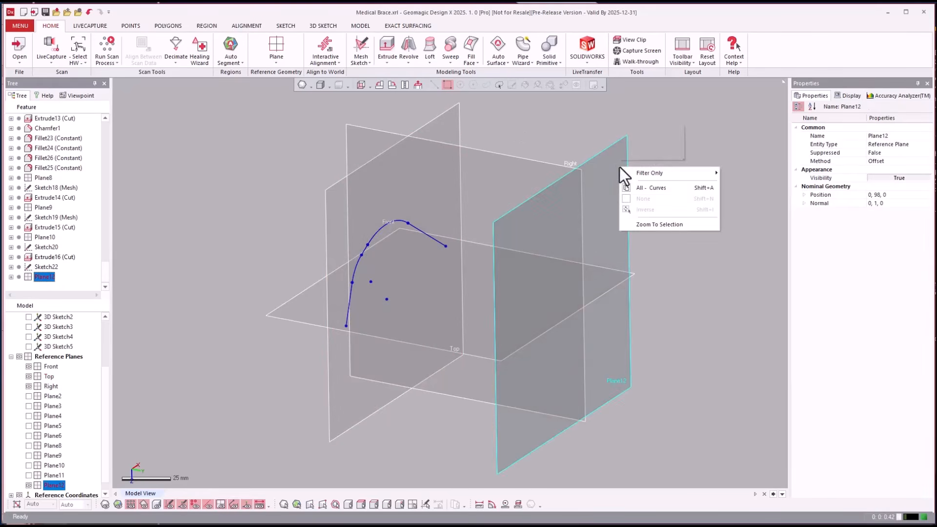
pyautogui.click(650, 143)
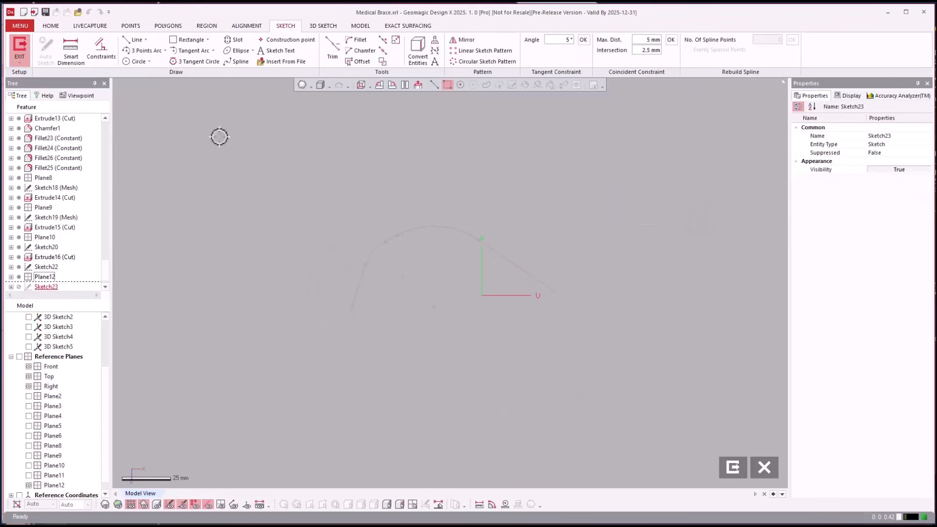
pyautogui.click(128, 38)
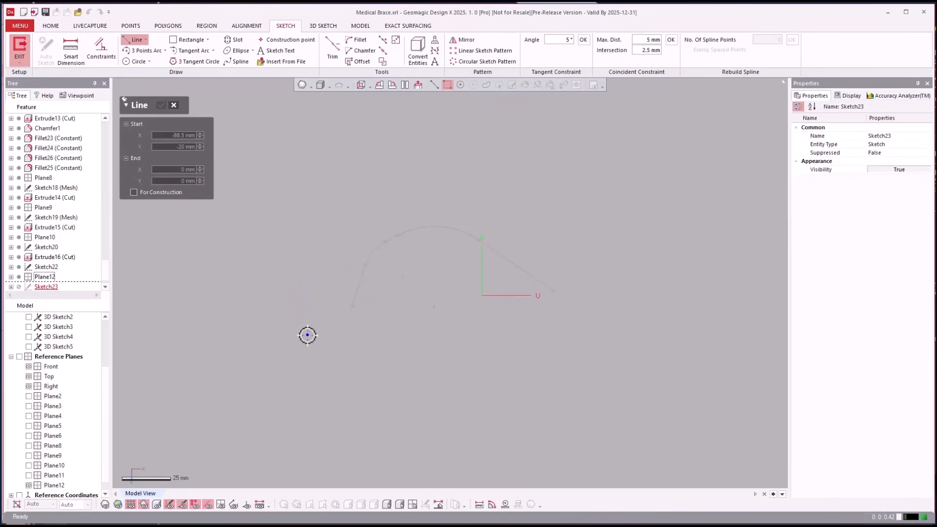
pyautogui.click(334, 321)
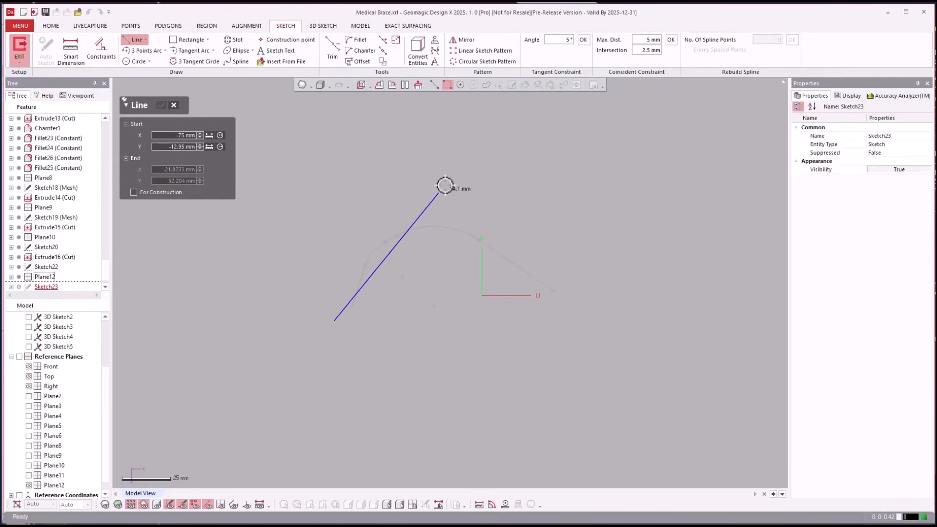
pyautogui.click(440, 179)
pyautogui.click(545, 321)
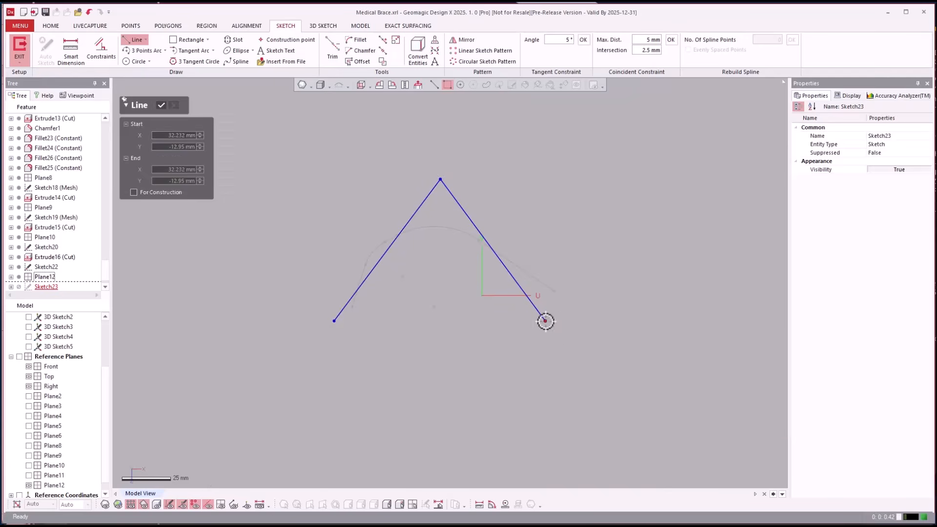
pyautogui.press('Escape')
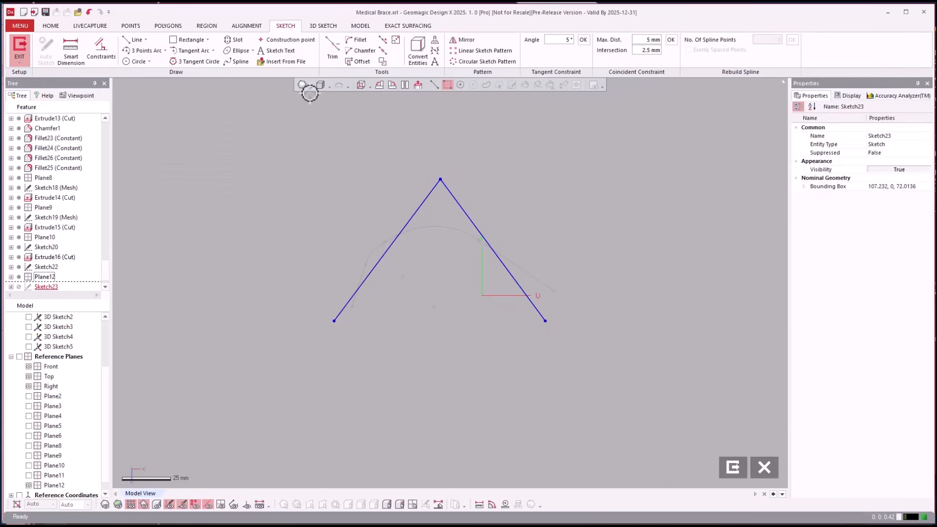
# Fillet the apex between the two lines with a radius of about 26.5 mm and exit the sketch
pyautogui.click(345, 41)
pyautogui.click(419, 205)
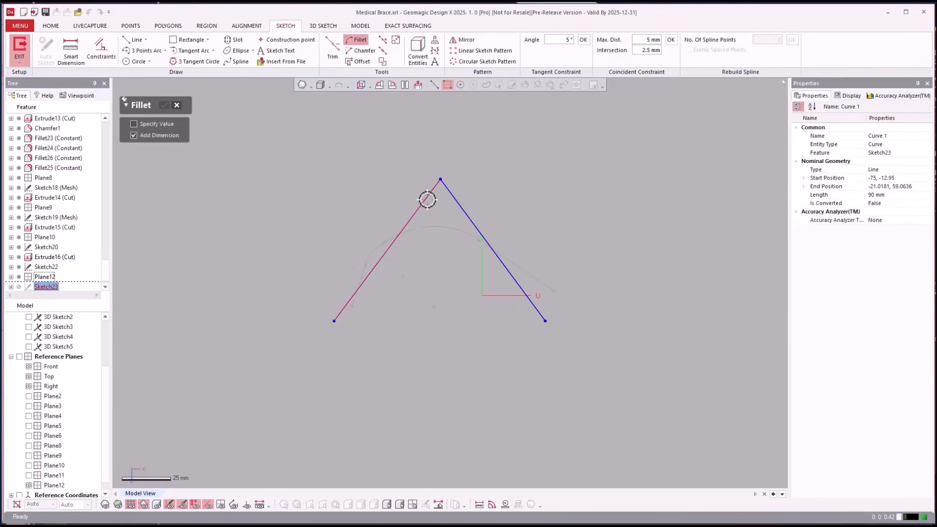
pyautogui.click(455, 199)
pyautogui.click(477, 239)
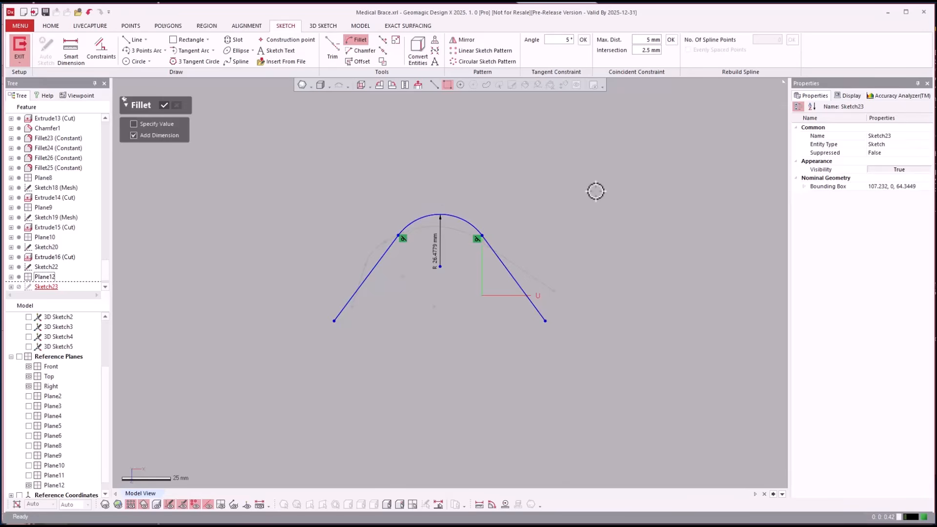
pyautogui.moveTo(596, 191); pyautogui.dragTo(560, 197, button='right')
pyautogui.press('Escape')
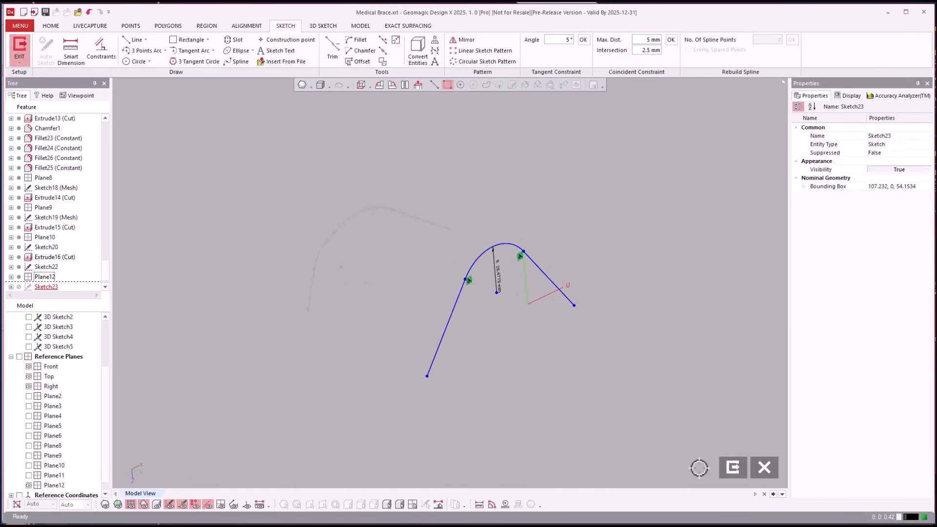
pyautogui.click(733, 468)
# Loft a surface between the two open profile sketches and undo the loft
pyautogui.moveTo(704, 399); pyautogui.dragTo(601, 286, button='right')
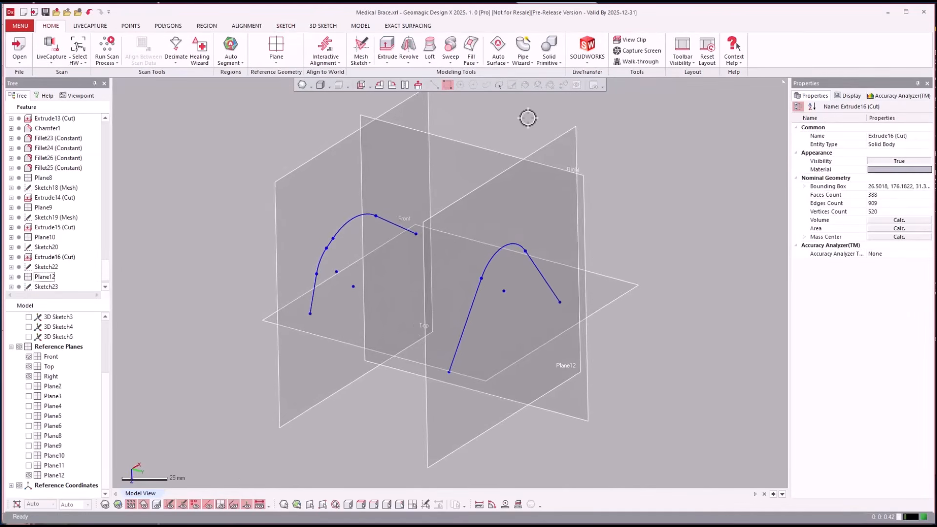
pyautogui.click(429, 60)
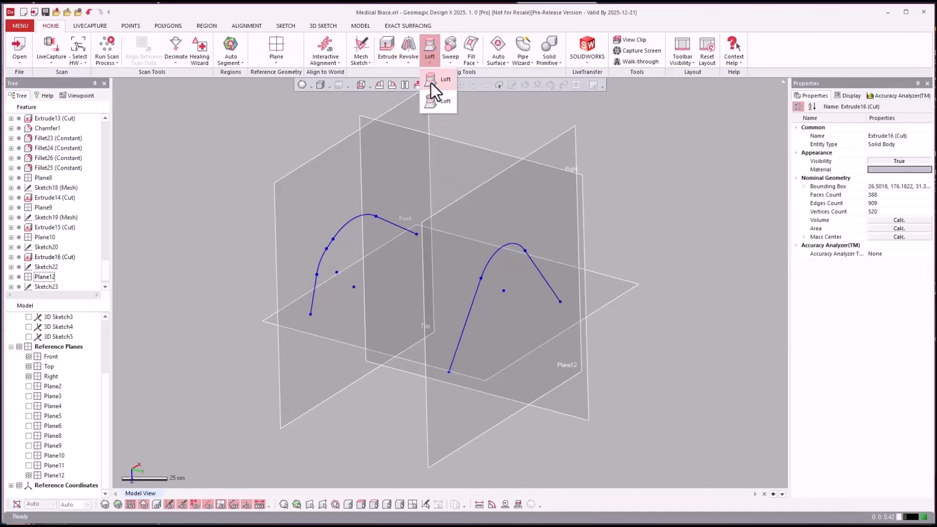
pyautogui.click(434, 101)
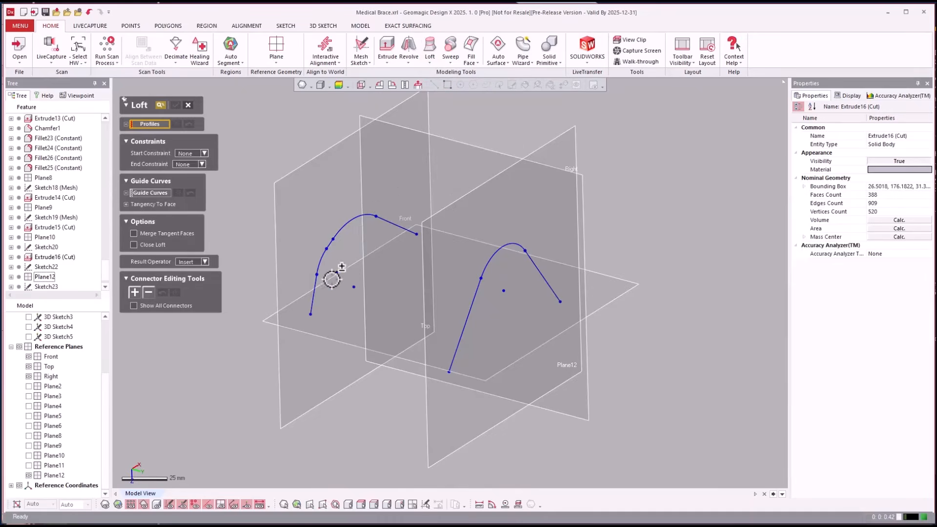
pyautogui.click(312, 295)
pyautogui.click(457, 352)
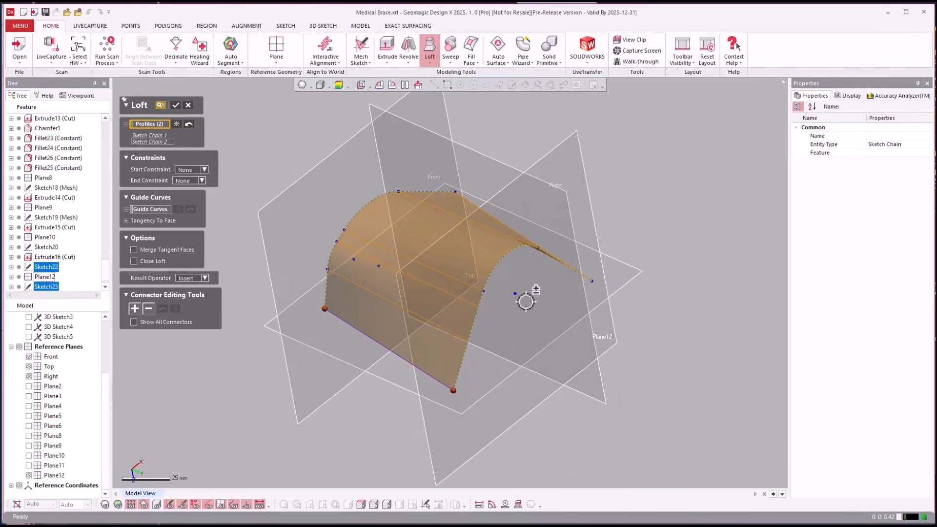
pyautogui.press('Return')
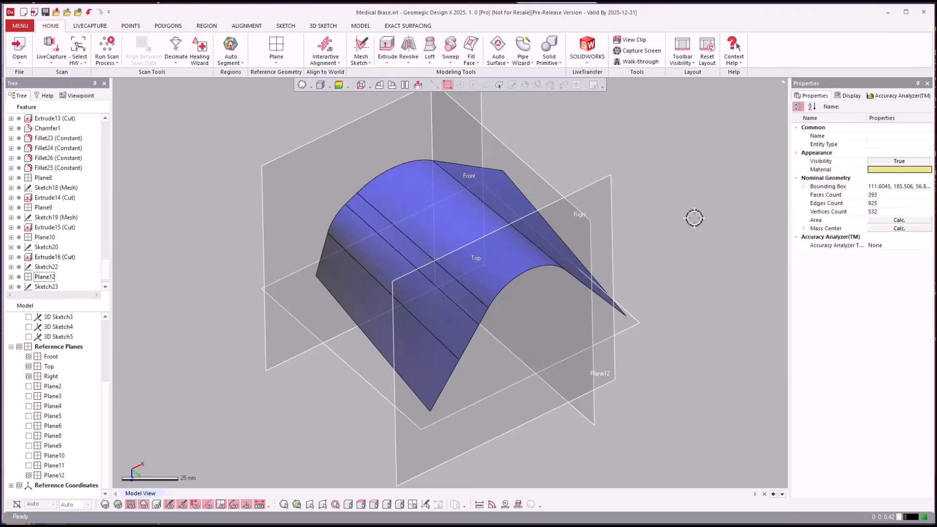
pyautogui.hotkey('ctrl', 'z')
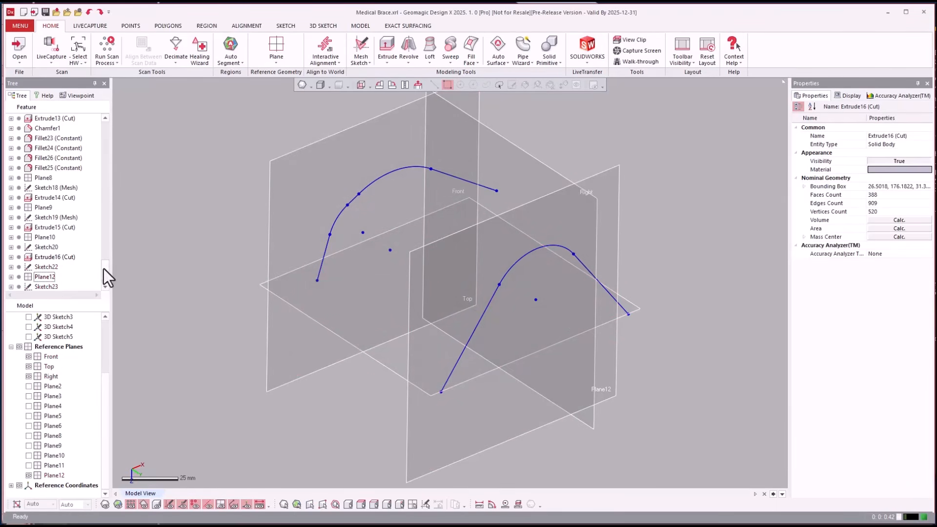
# Reopen the first profile sketch on the Top plane for editing
pyautogui.moveTo(104, 277); pyautogui.dragTo(107, 289)
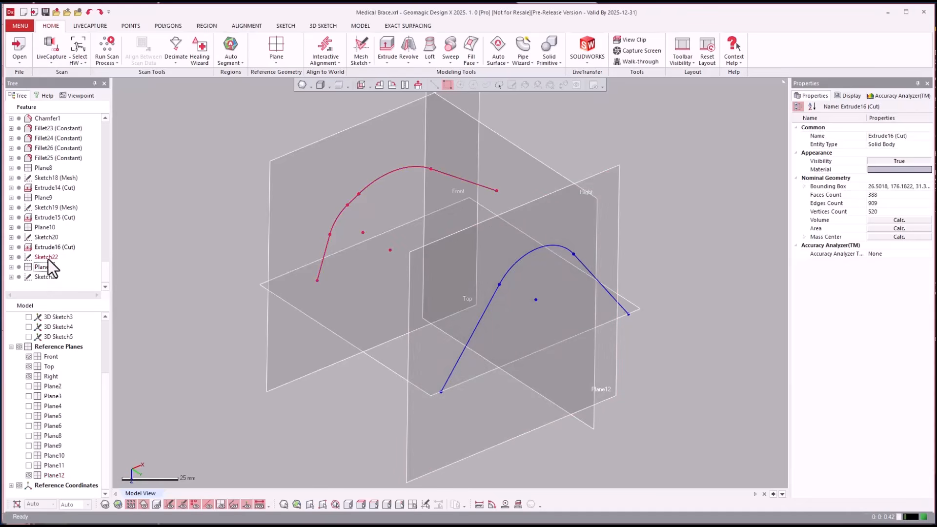
pyautogui.click(47, 257)
pyautogui.click(49, 259)
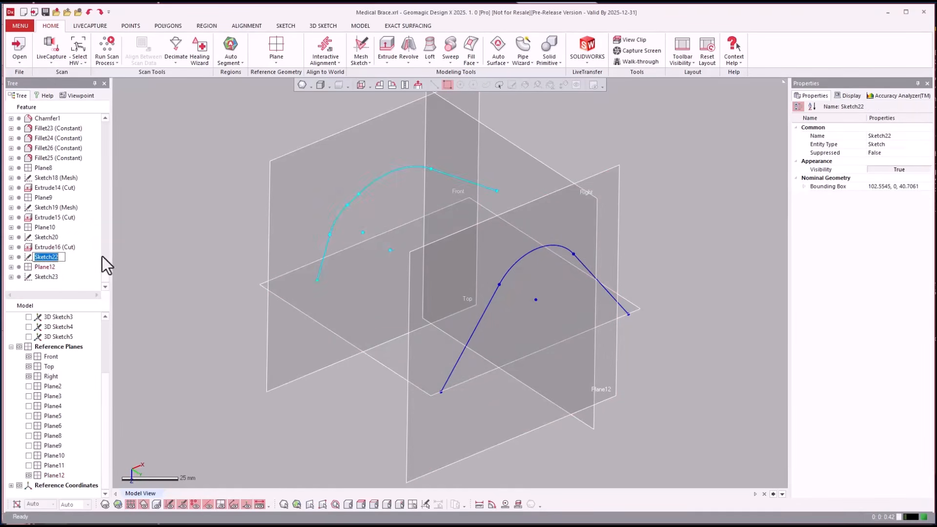
pyautogui.click(34, 247)
pyautogui.rightClick(40, 256)
pyautogui.click(73, 286)
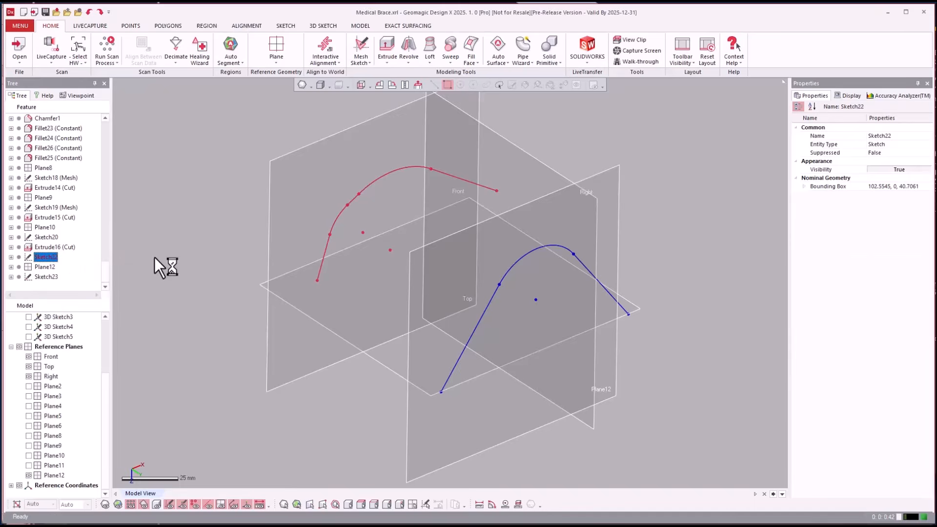
pyautogui.click(418, 85)
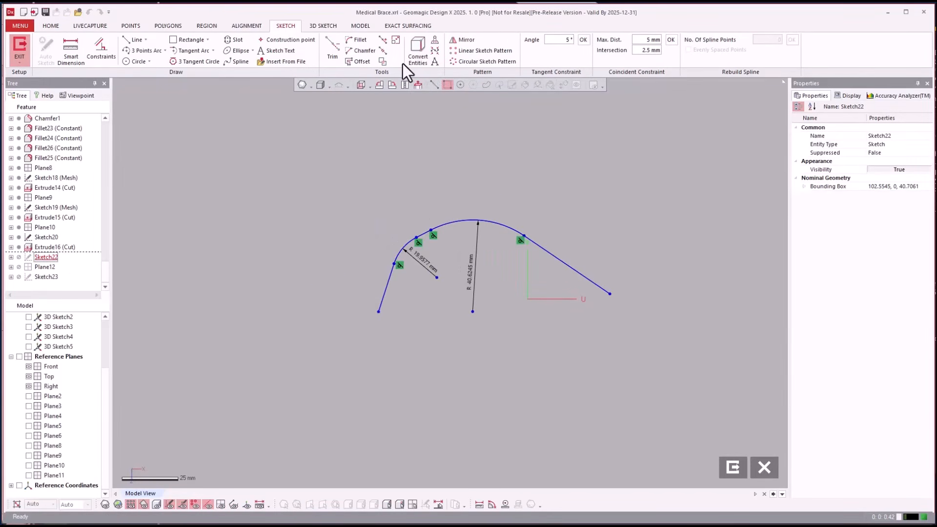
# Convert the five connected lines and arcs of the Top-plane profile to a spline, keeping the original entities
pyautogui.click(437, 48)
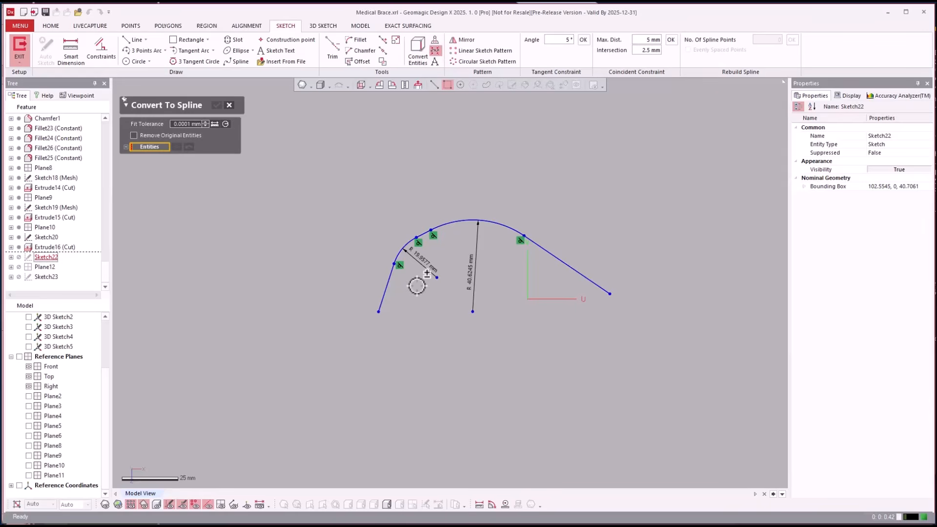
pyautogui.click(385, 291)
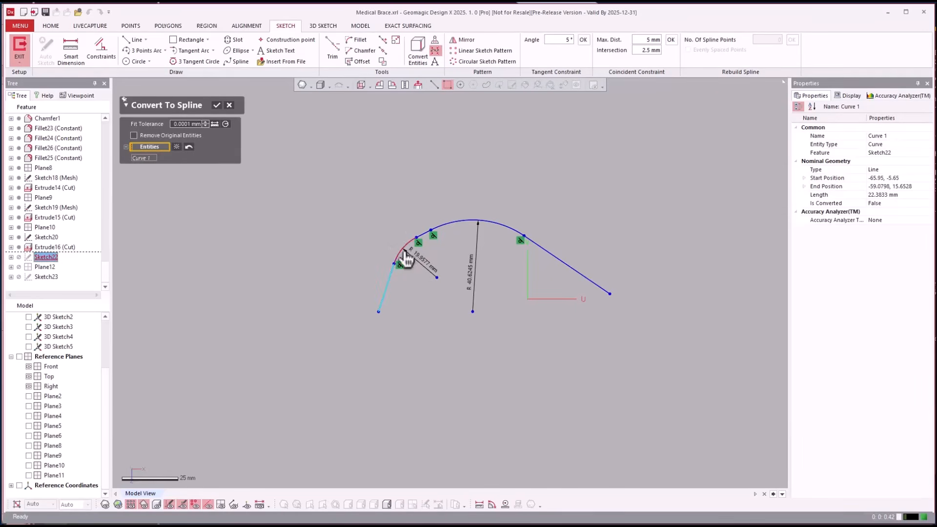
pyautogui.click(402, 252)
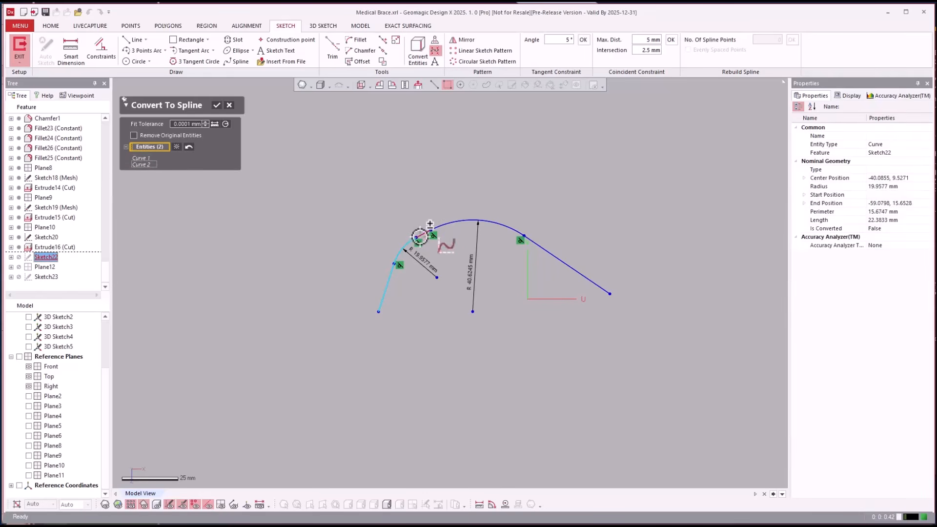
pyautogui.click(424, 234)
pyautogui.click(448, 224)
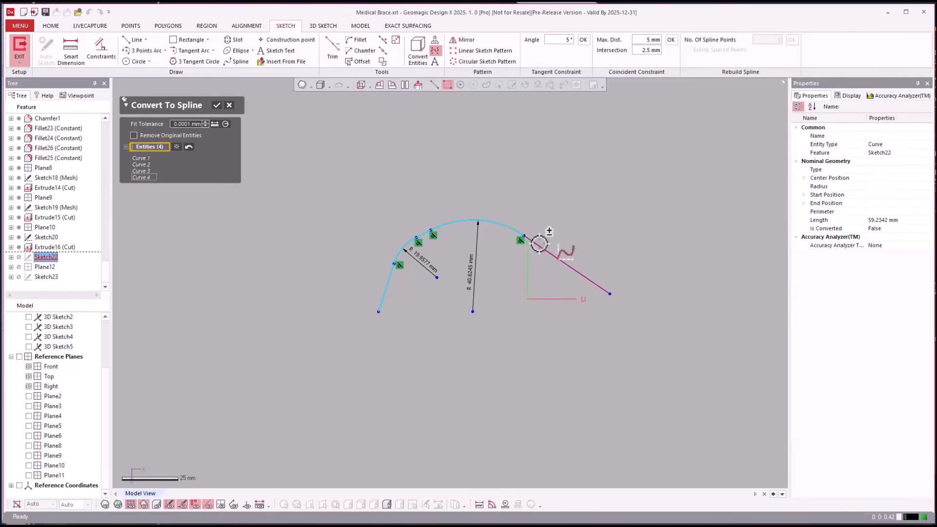
pyautogui.click(539, 244)
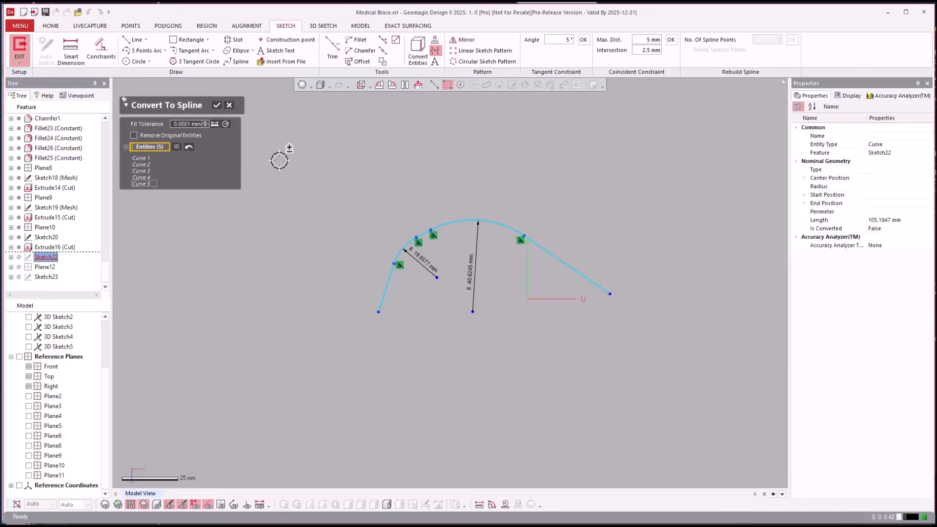
pyautogui.press('Return')
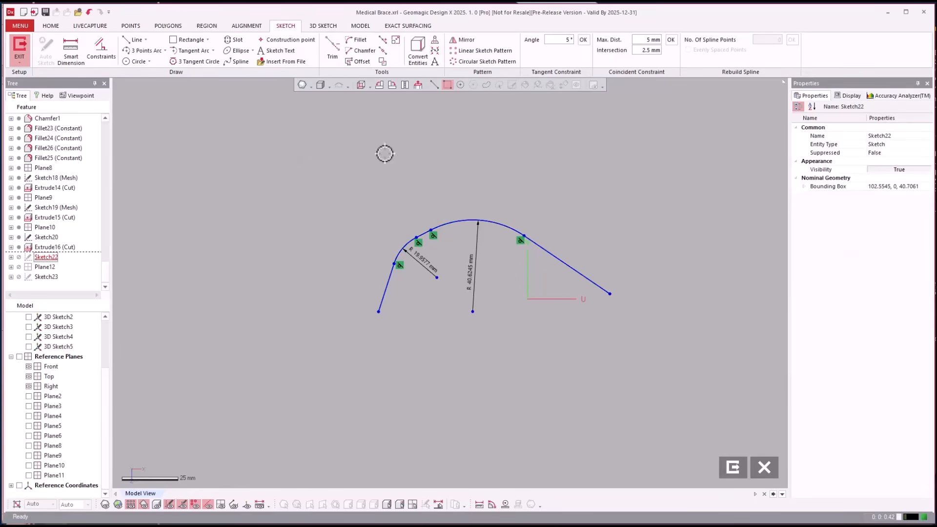
# Select the converted spline to check its extent along the profile, and exit the sketch
pyautogui.moveTo(602, 331)
pyautogui.mouseDown(button='right')
pyautogui.moveTo(616, 327)
pyautogui.moveTo(571, 327)
pyautogui.mouseUp(button='right')
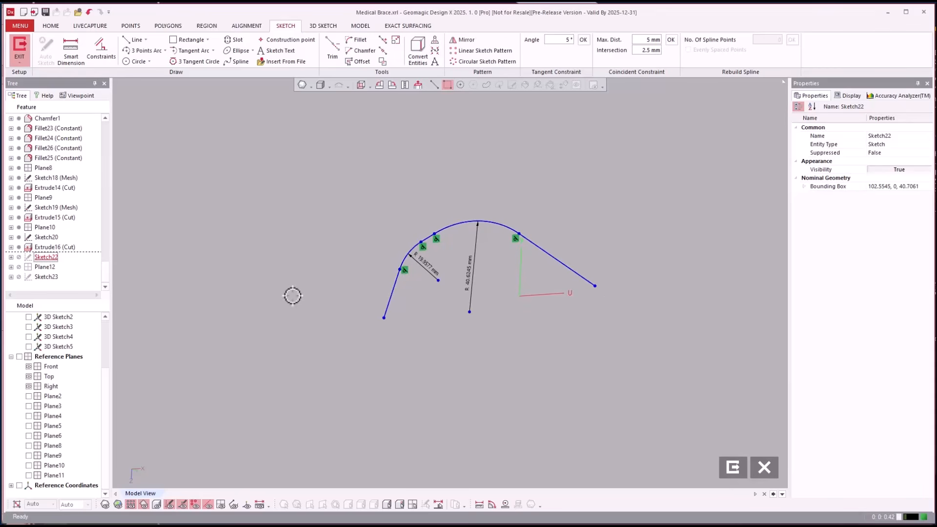
pyautogui.moveTo(542, 400); pyautogui.dragTo(559, 374, button='right')
pyautogui.scroll(8, 523, 331)
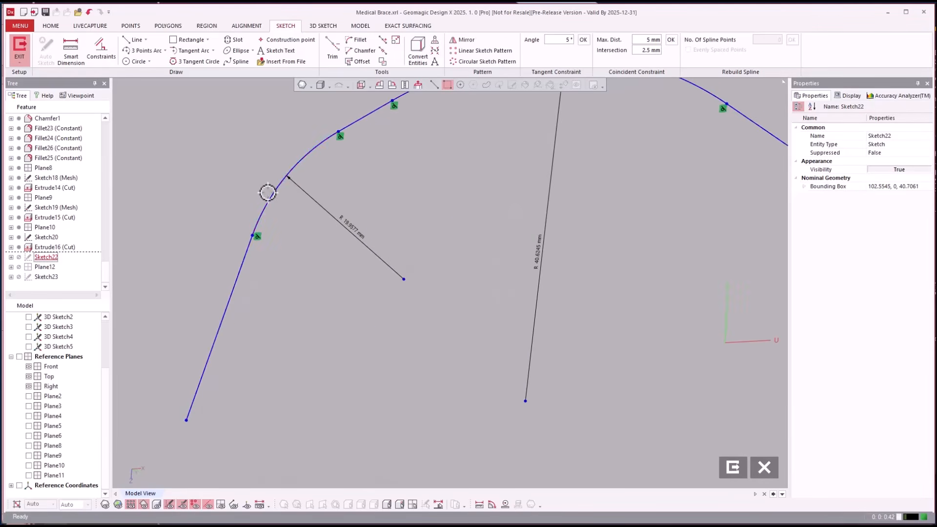
pyautogui.click(271, 195)
pyautogui.scroll(-3, 317, 277)
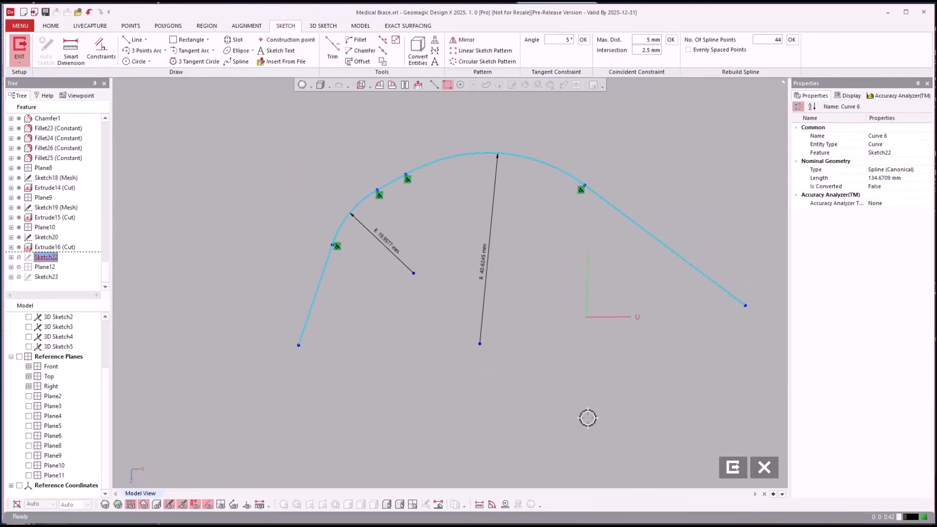
pyautogui.click(733, 467)
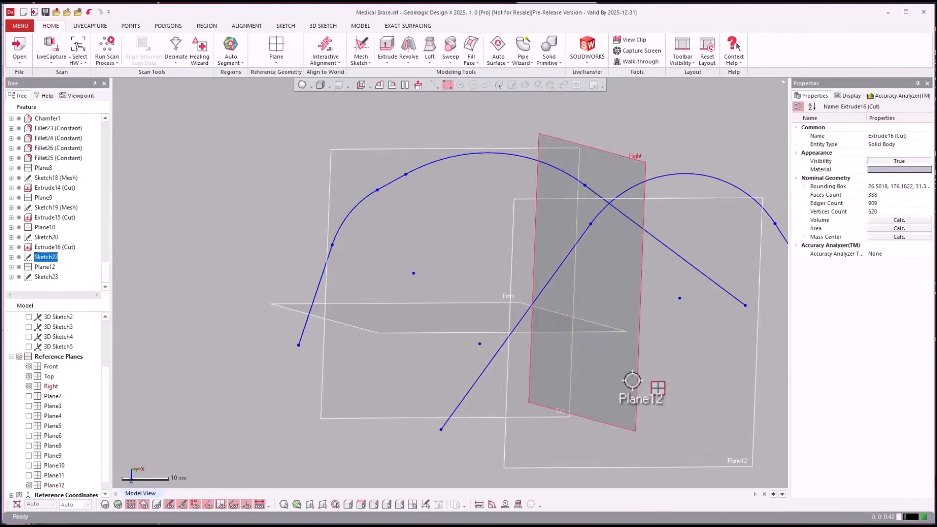
# Convert the arc and two lines of the profile sketch on Plane12 to a spline, keeping the original entities, and exit the sketch
pyautogui.doubleClick(538, 282)
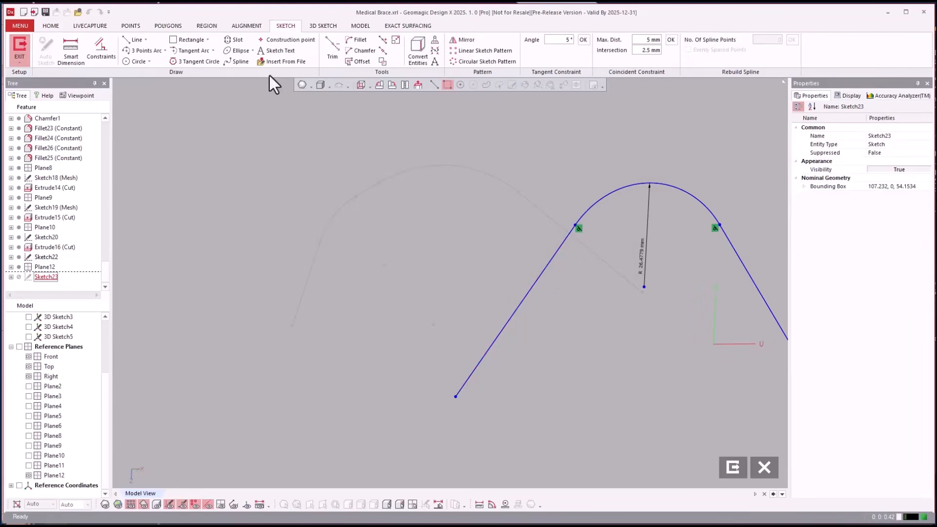
pyautogui.click(436, 51)
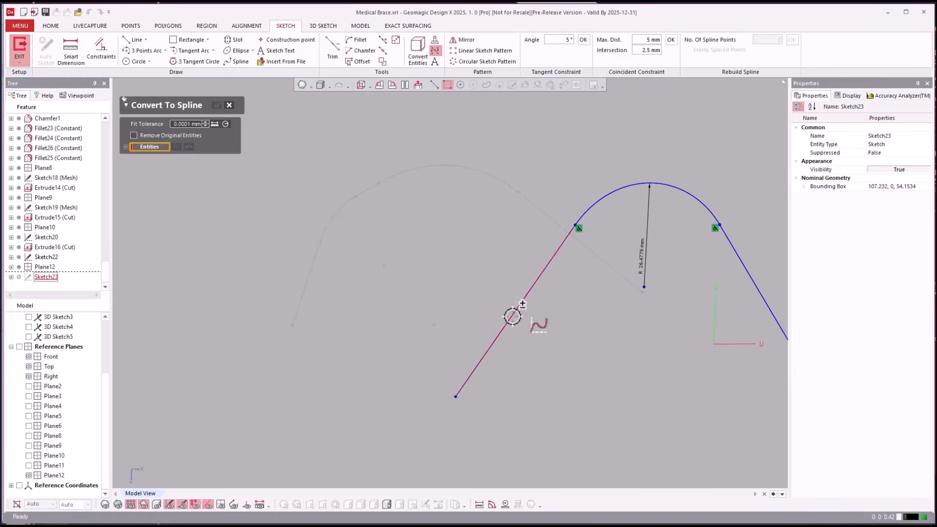
pyautogui.click(615, 205)
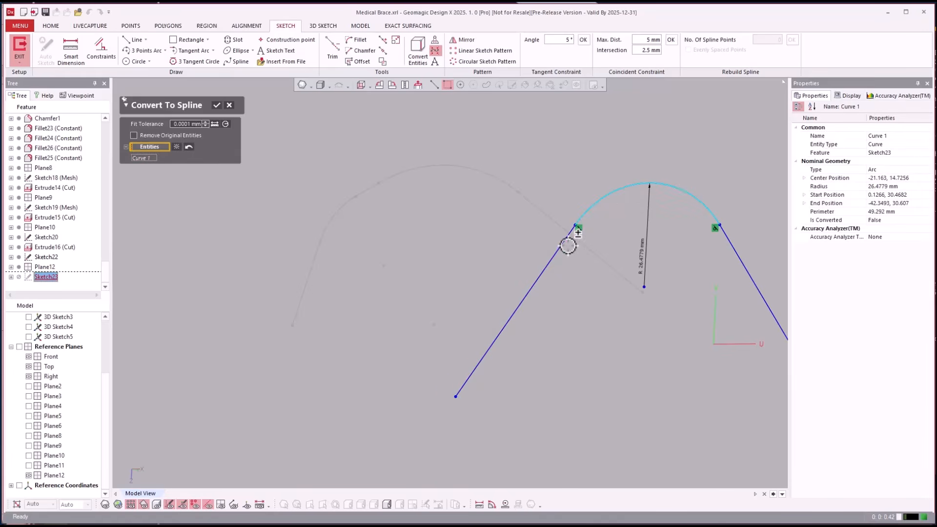
pyautogui.click(560, 246)
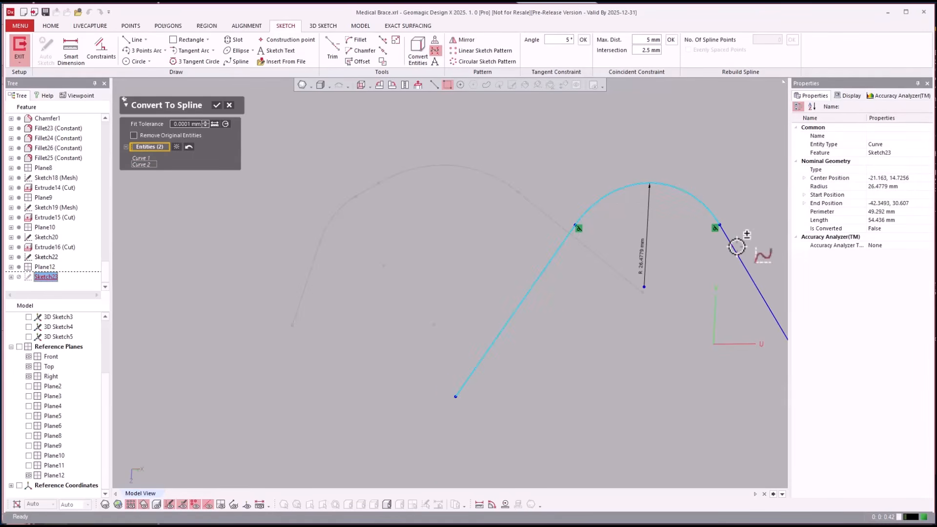
pyautogui.click(736, 243)
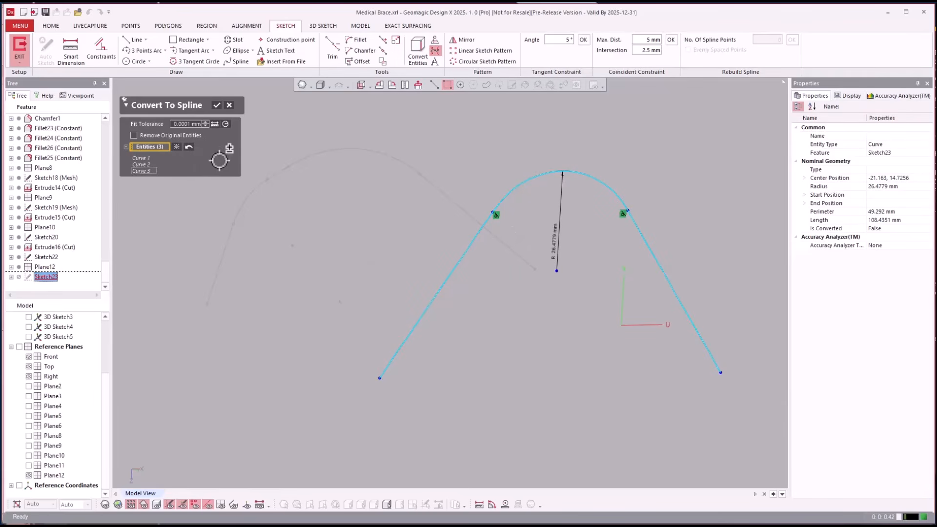
pyautogui.press('Return')
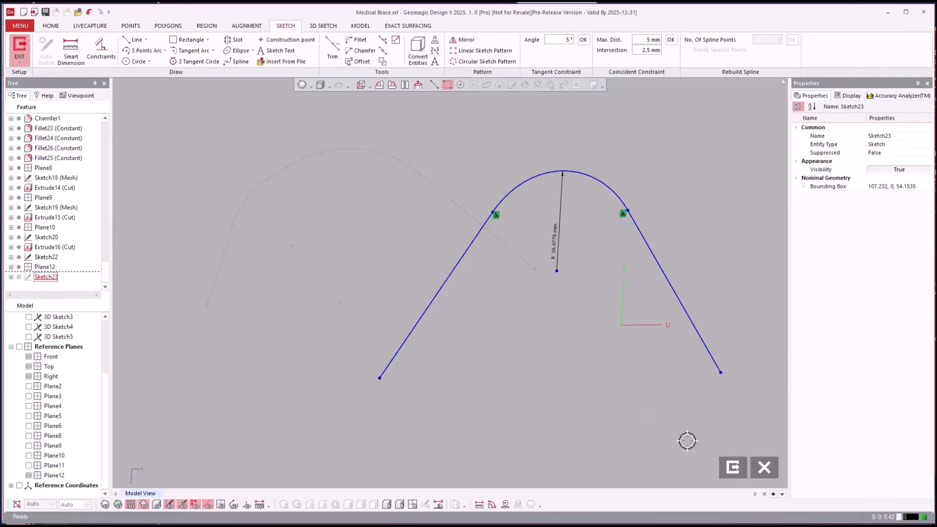
pyautogui.click(731, 467)
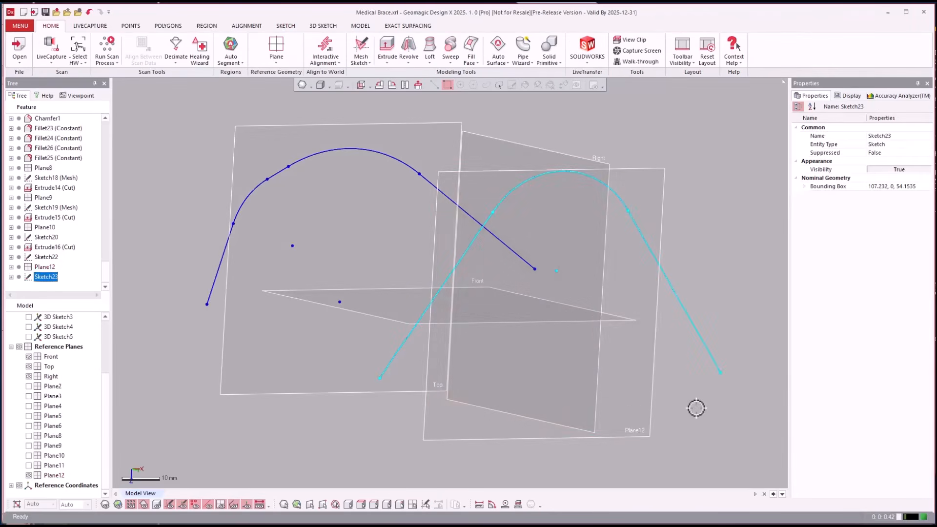
# Loft a surface between the spline profiles on the Top plane and Plane12, with no start or end constraint
pyautogui.moveTo(691, 417); pyautogui.dragTo(602, 406, button='right')
pyautogui.moveTo(343, 278); pyautogui.dragTo(352, 205, button='right')
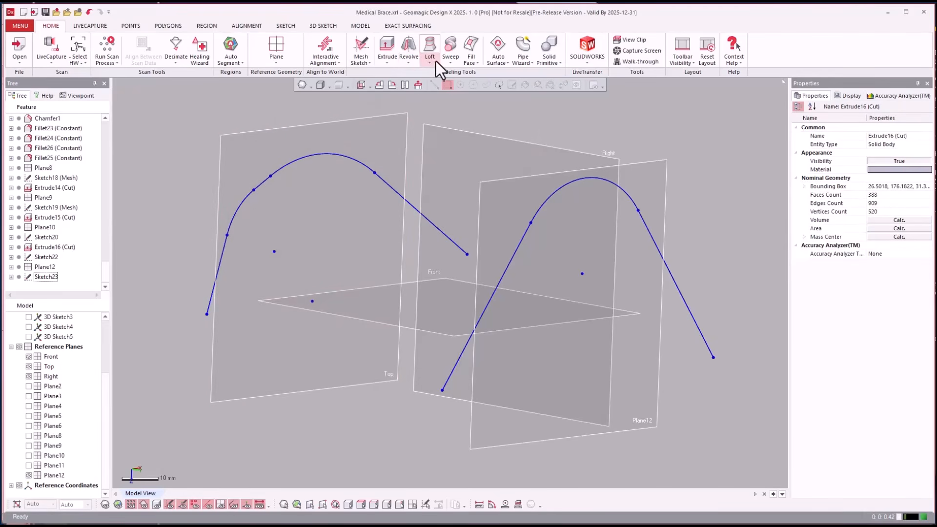
pyautogui.click(434, 63)
pyautogui.click(440, 99)
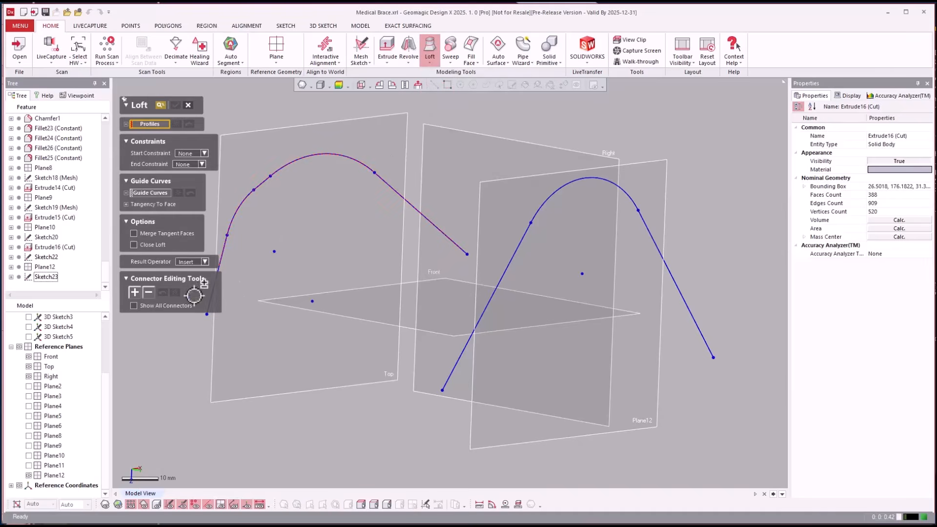
pyautogui.click(221, 259)
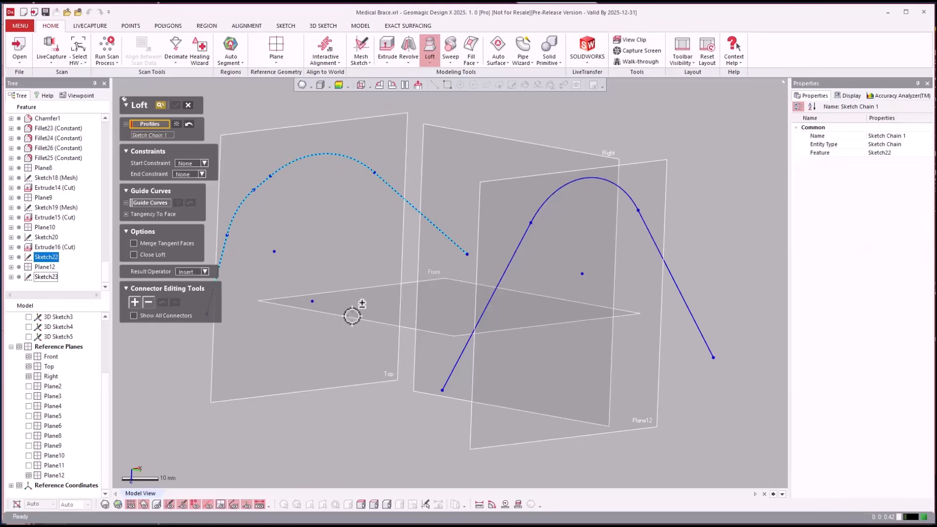
pyautogui.click(457, 367)
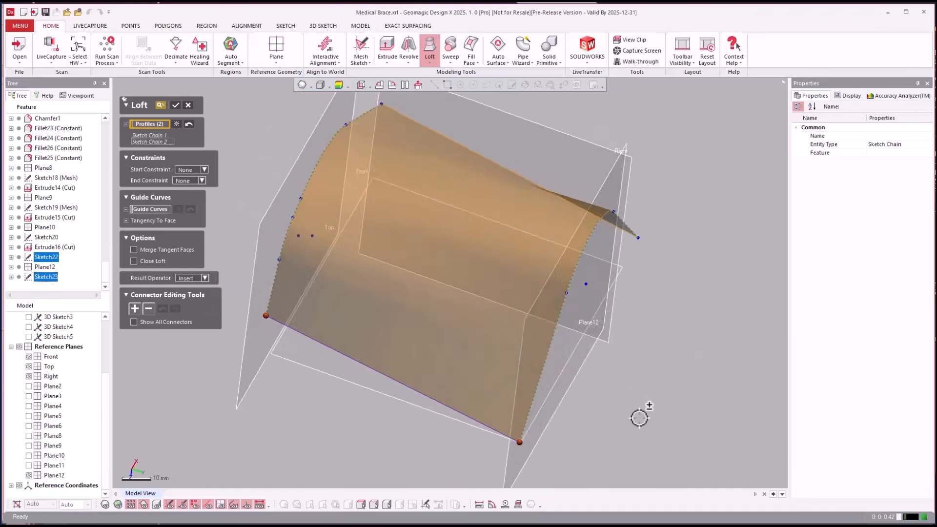
pyautogui.press('Return')
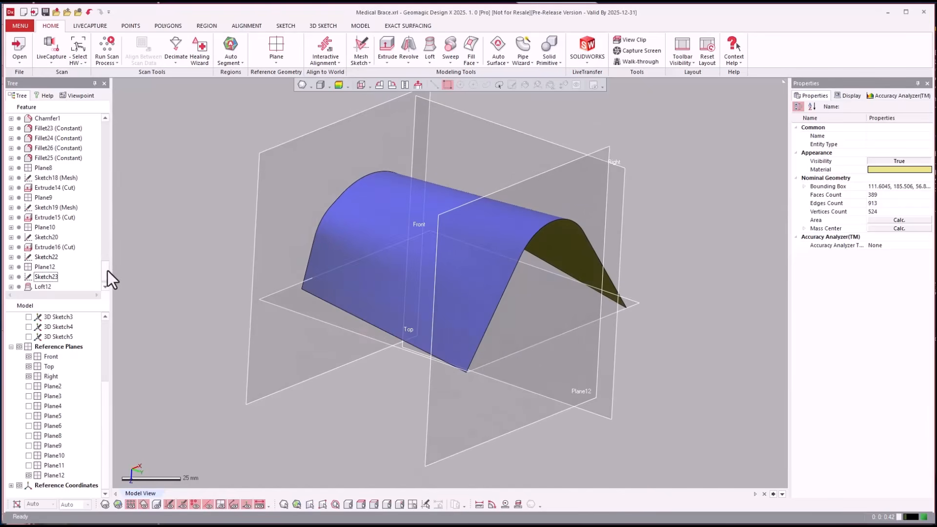
# Reopen the Top-plane profile sketch, rebuild its spline with 50 points, and exit the sketch
pyautogui.scroll(-1, 107, 270)
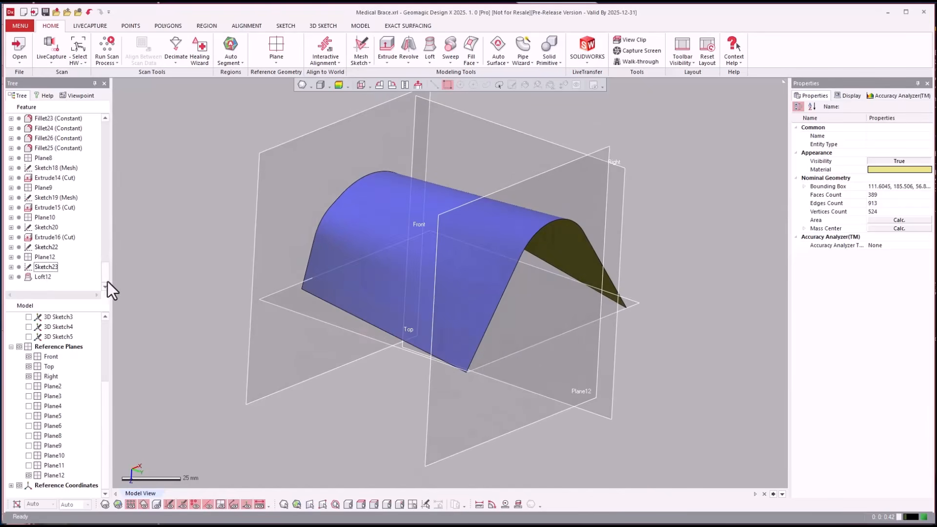
pyautogui.doubleClick(42, 248)
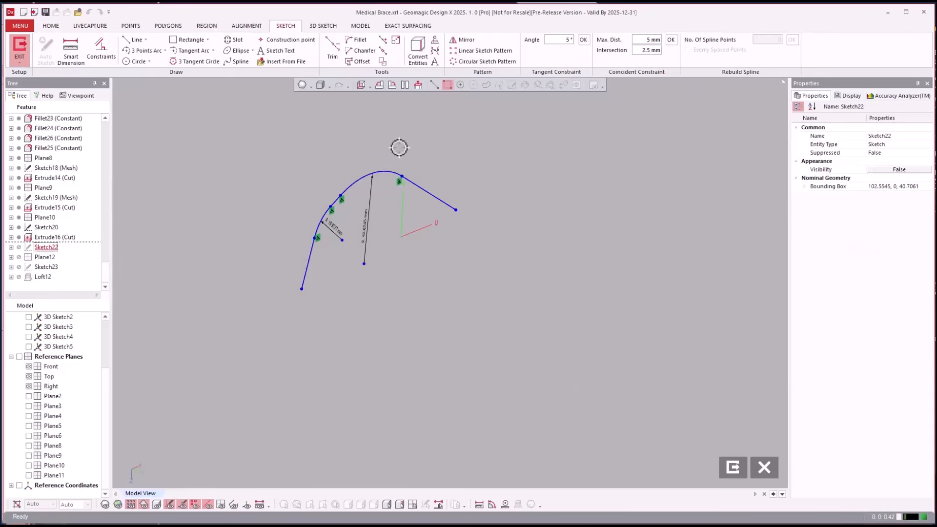
pyautogui.click(387, 167)
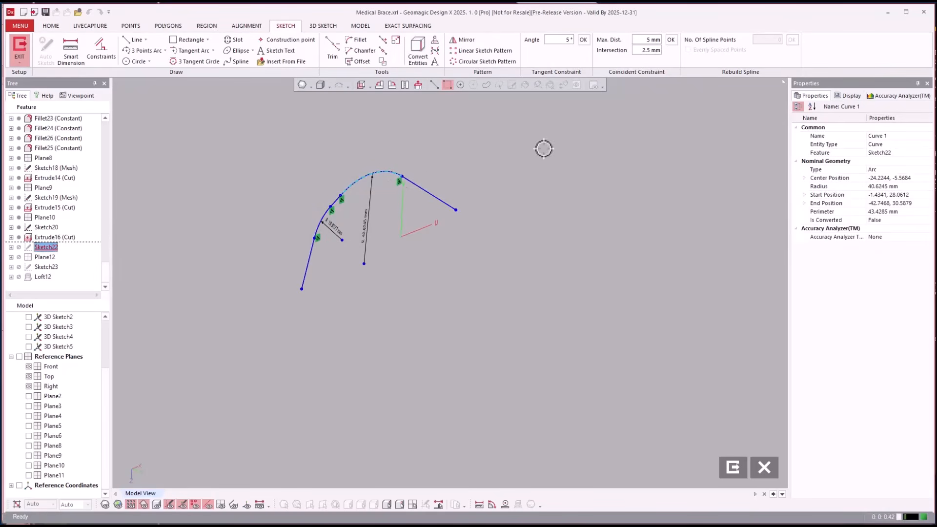
pyautogui.click(443, 199)
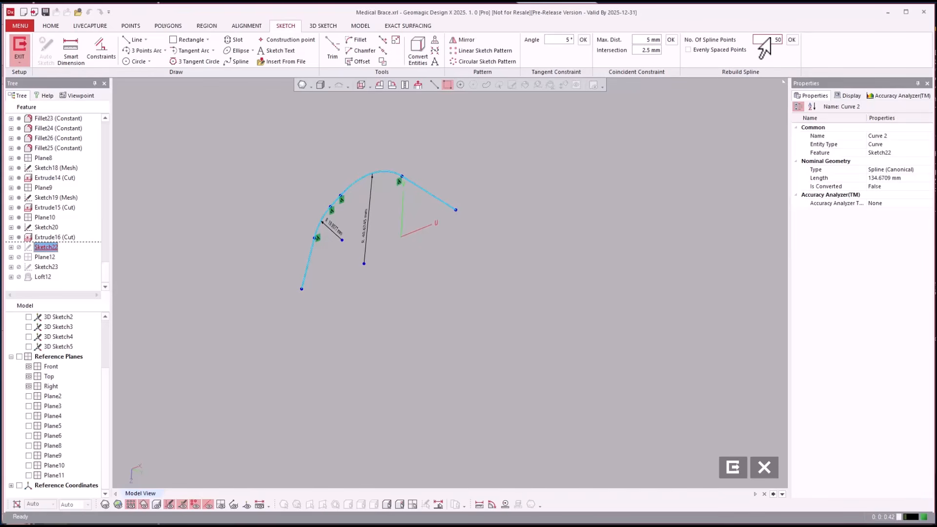
pyautogui.press('Return')
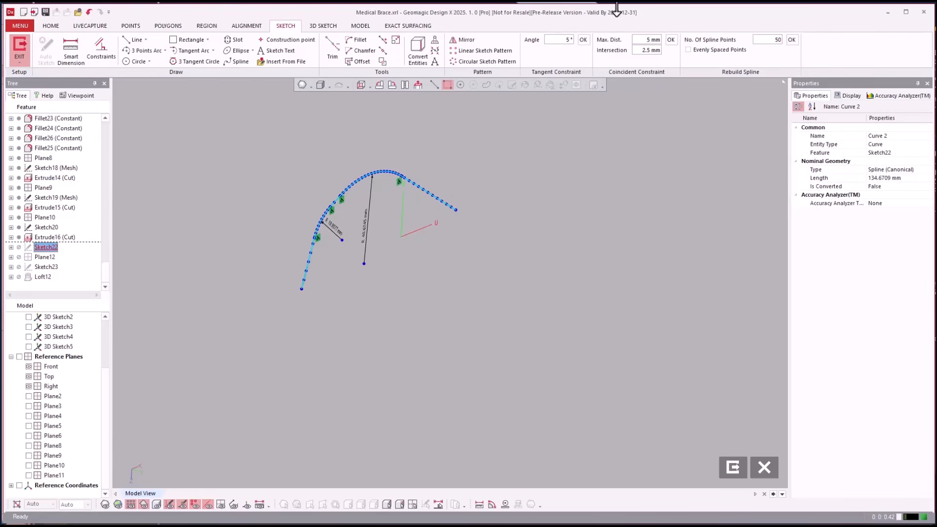
pyautogui.click(609, 246)
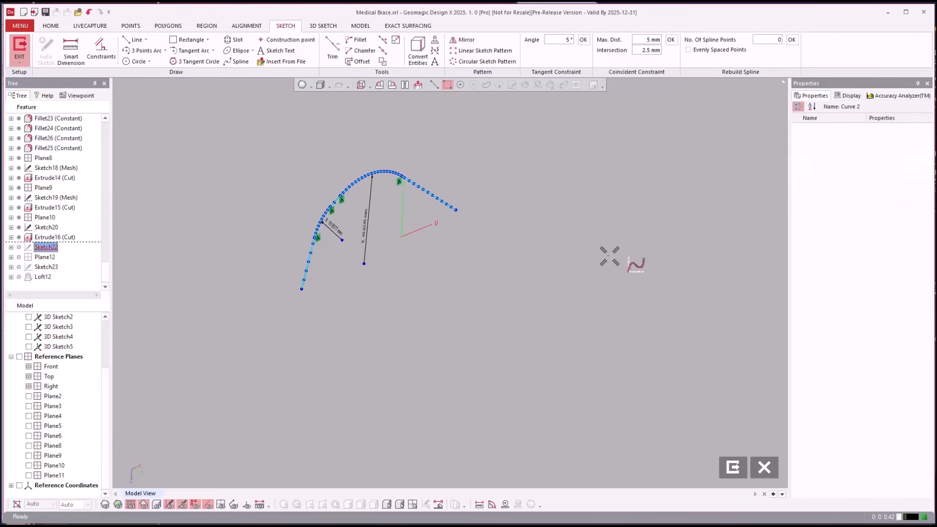
pyautogui.click(732, 466)
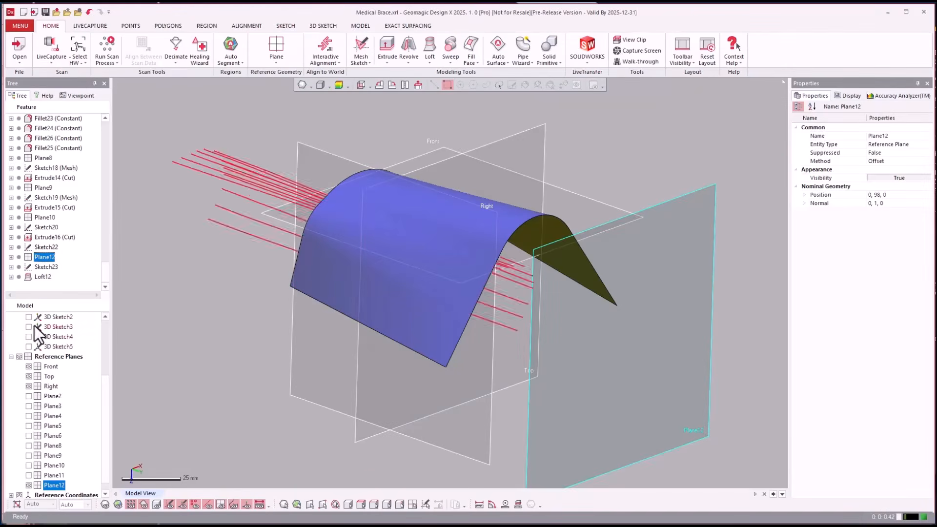
# Reopen the profile sketch on Plane12, rebuild its spline with 50 points, and exit to update the loft
pyautogui.doubleClick(46, 266)
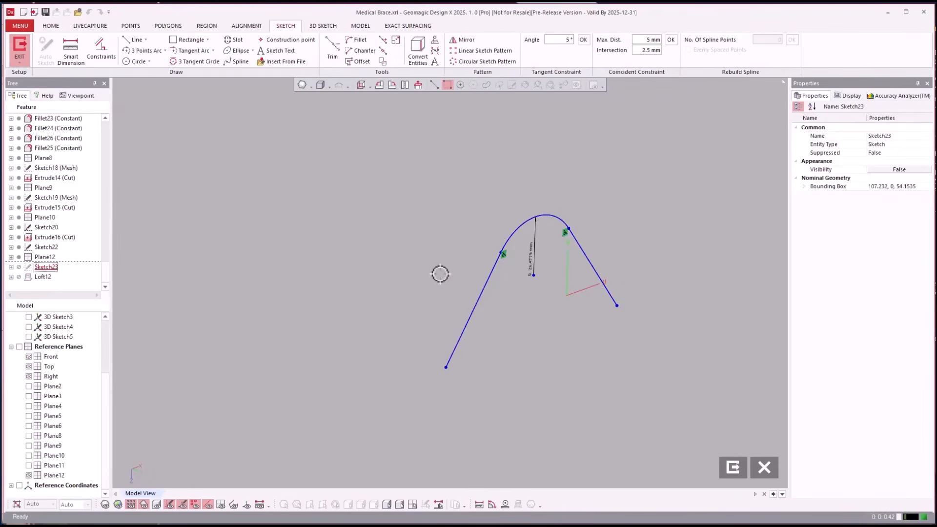
pyautogui.click(472, 308)
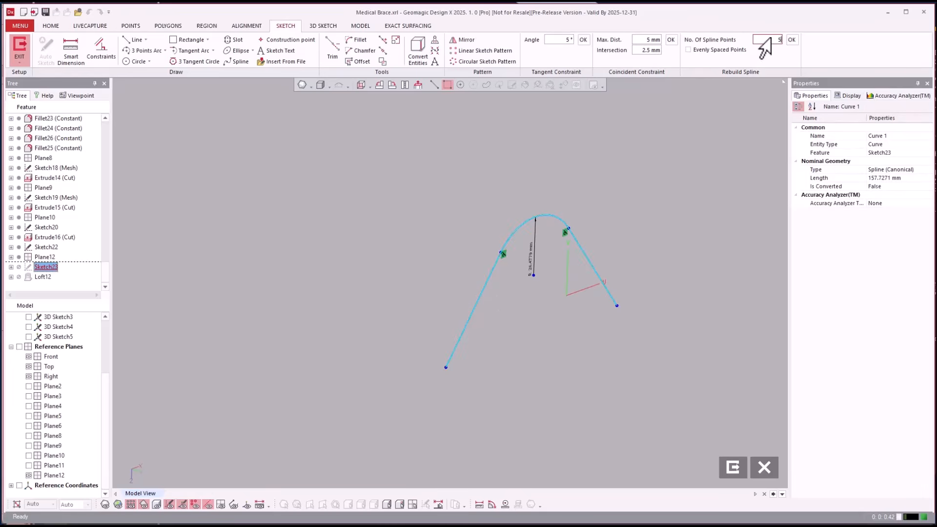
pyautogui.press('Return')
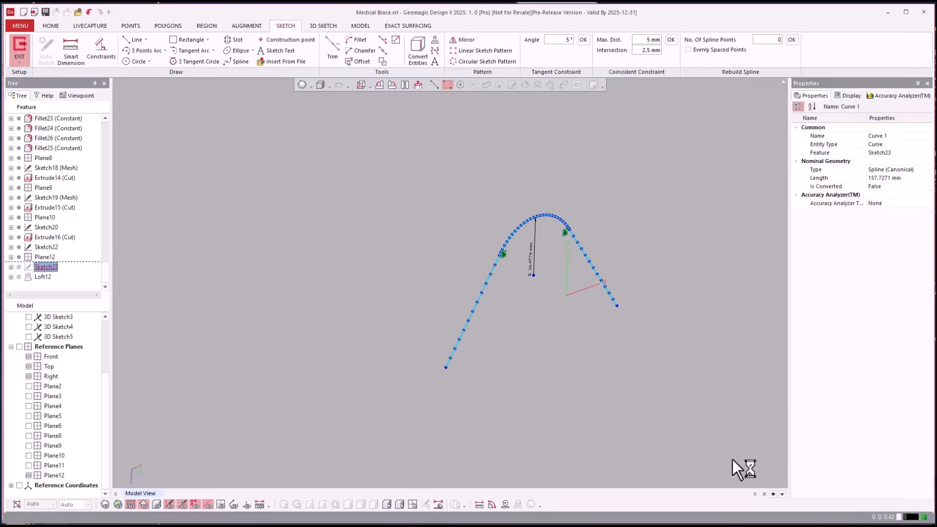
pyautogui.click(733, 467)
pyautogui.moveTo(605, 378); pyautogui.dragTo(627, 341, button='right')
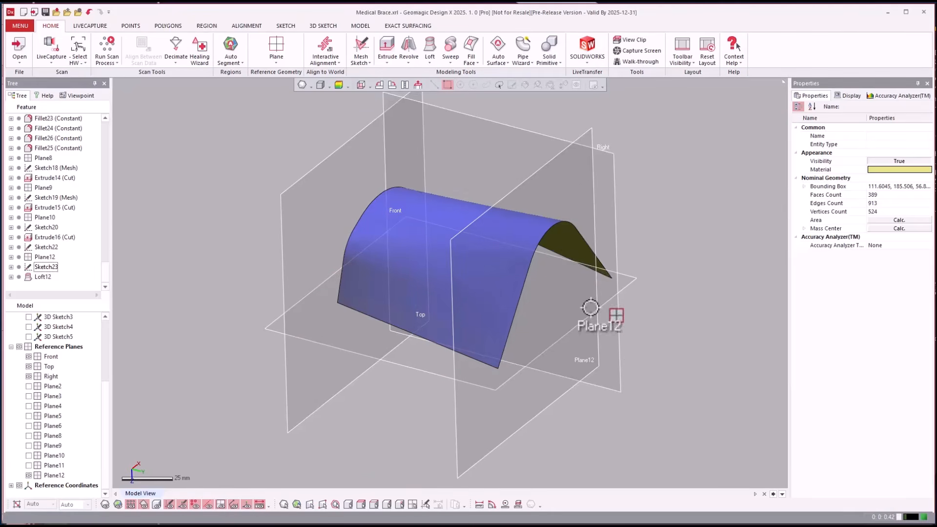
# Hide the lofted surface body Loft12
pyautogui.moveTo(679, 213); pyautogui.dragTo(672, 223, button='right')
pyautogui.scroll(3, 673, 223)
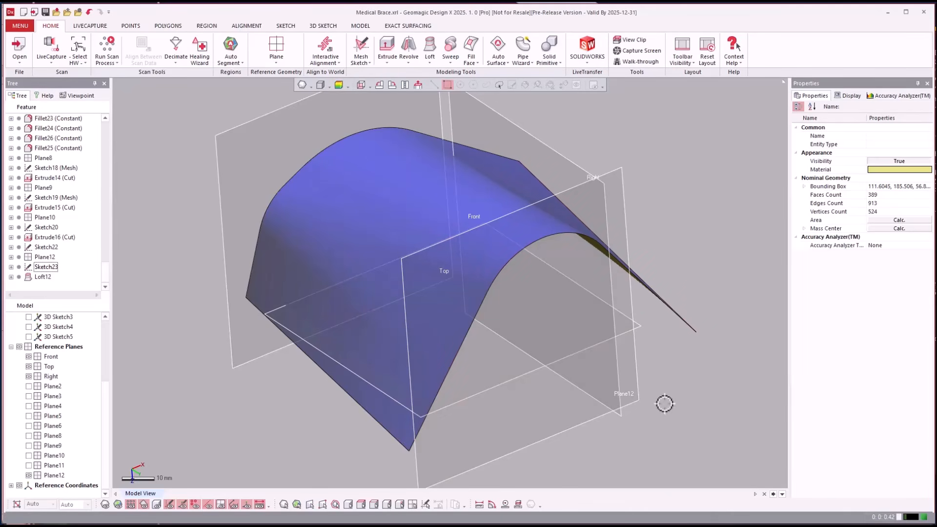
pyautogui.moveTo(660, 404); pyautogui.dragTo(710, 450, button='right')
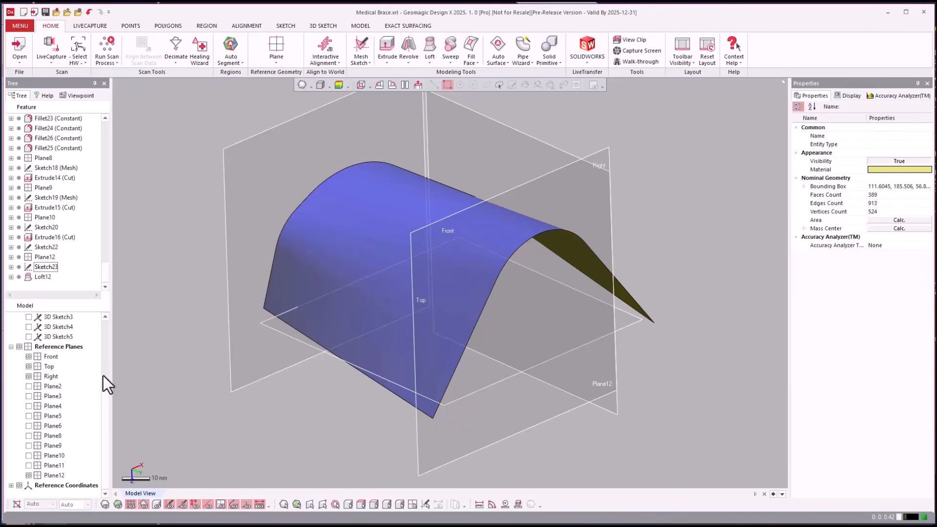
pyautogui.scroll(3, 105, 412)
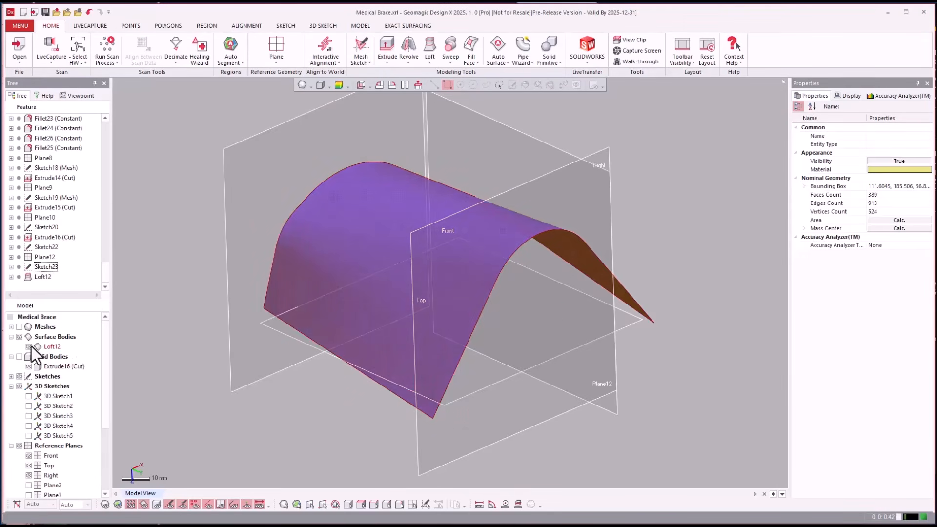
pyautogui.click(28, 346)
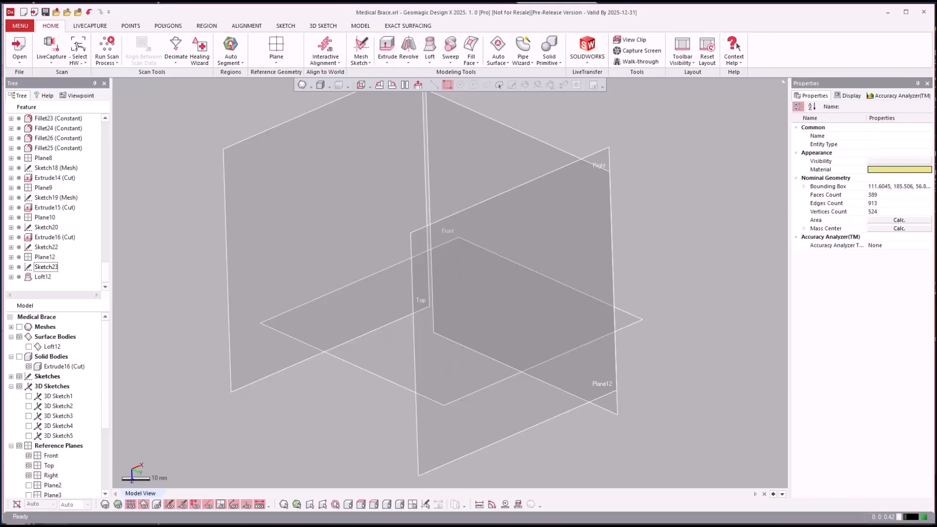
# Sketch a rectangle about 145 by 114 mm around the origin on the Top plane and exit the sketch
pyautogui.click(382, 193)
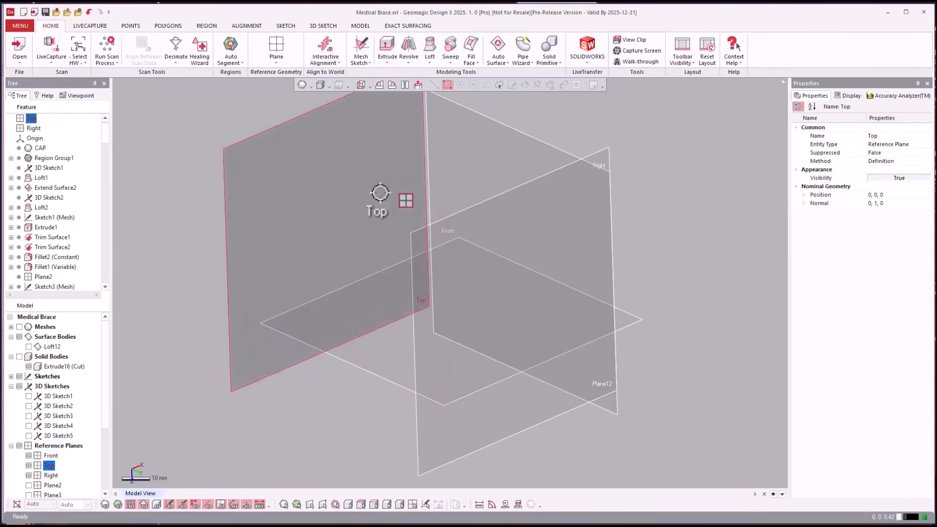
pyautogui.rightClick(381, 193)
pyautogui.click(410, 170)
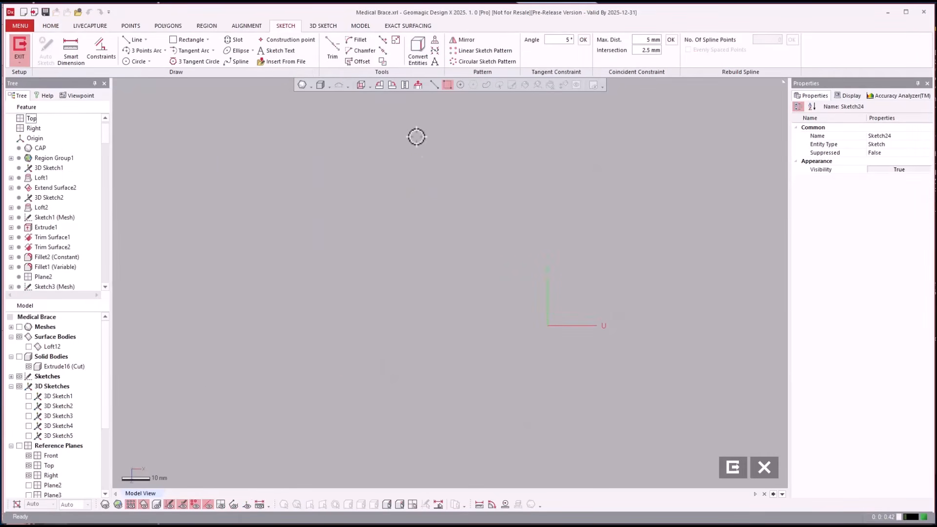
pyautogui.click(189, 39)
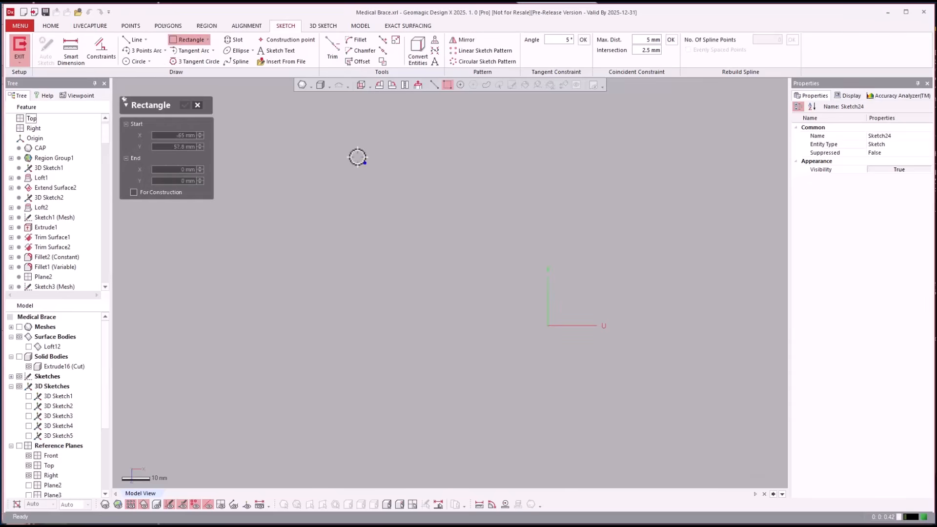
pyautogui.click(334, 143)
pyautogui.click(742, 463)
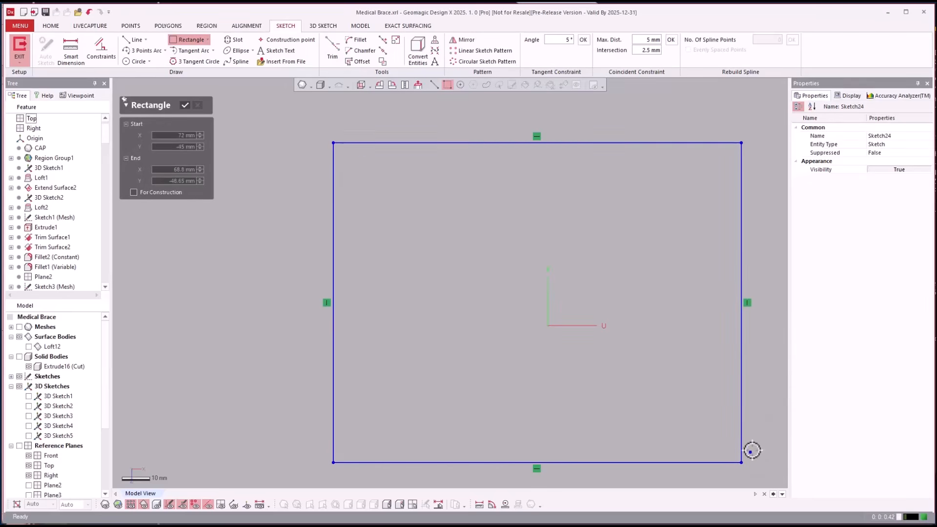
pyautogui.rightClick(693, 373)
pyautogui.click(704, 350)
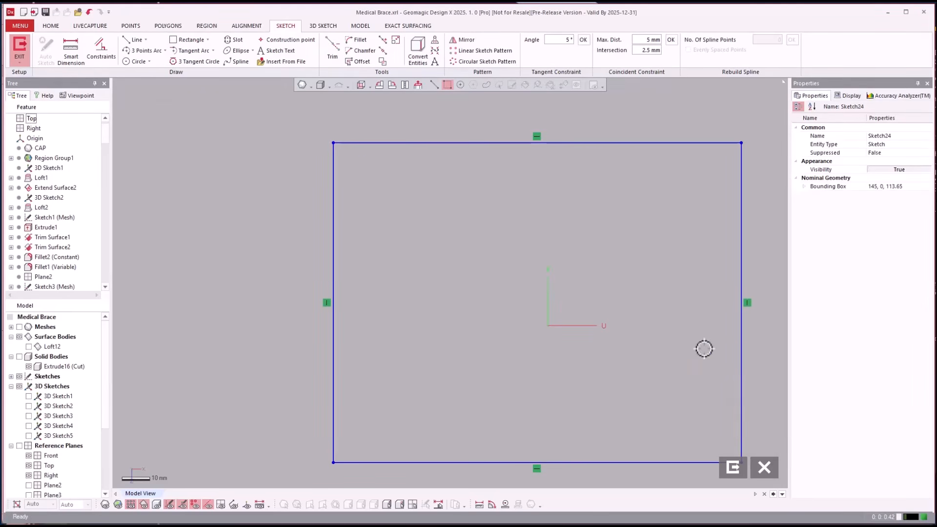
pyautogui.rightClick(704, 349)
pyautogui.click(875, 325)
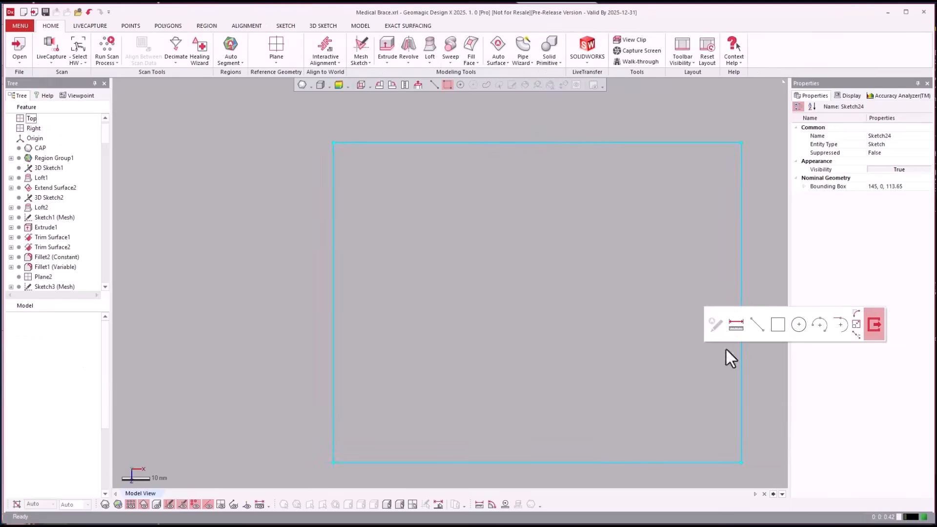
# Extrude the rectangle sketch 236.5 mm into a solid block with the Merge result option
pyautogui.moveTo(618, 325); pyautogui.dragTo(628, 233, button='right')
pyautogui.click(671, 134)
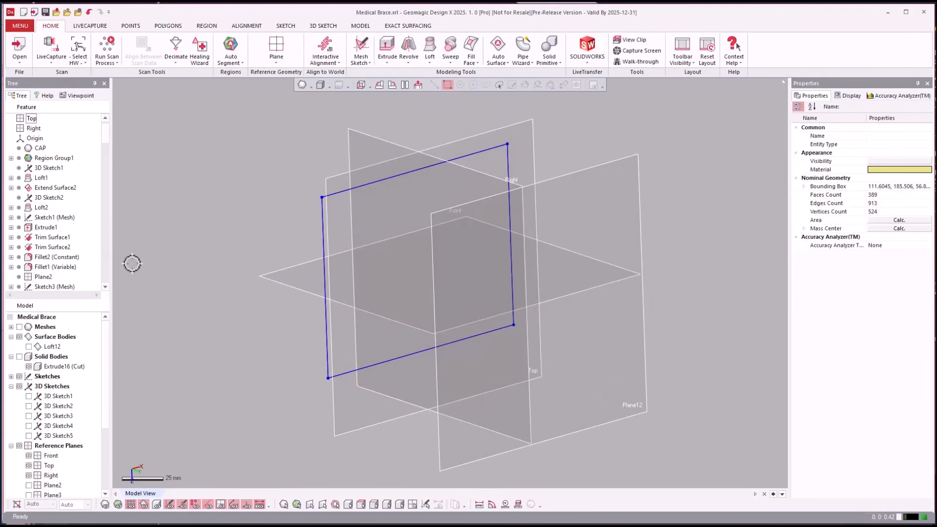
pyautogui.click(340, 191)
pyautogui.rightClick(338, 191)
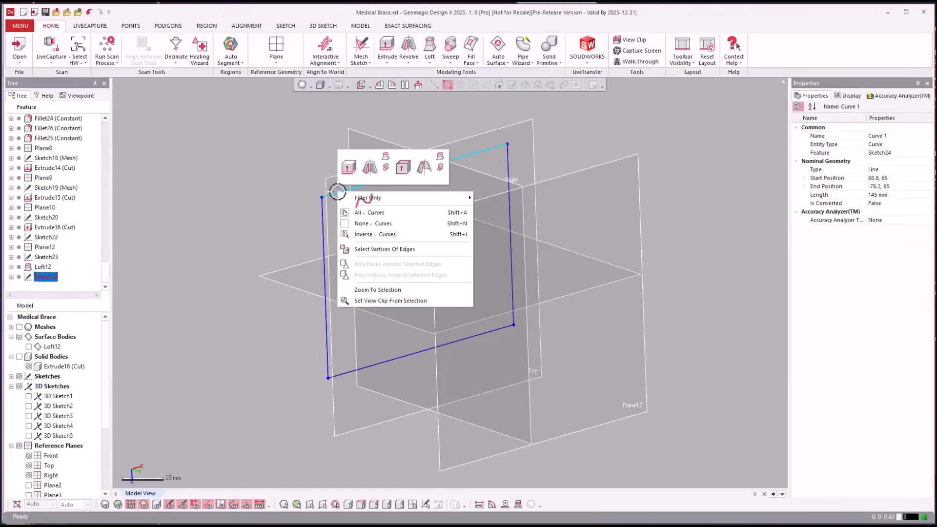
pyautogui.click(347, 169)
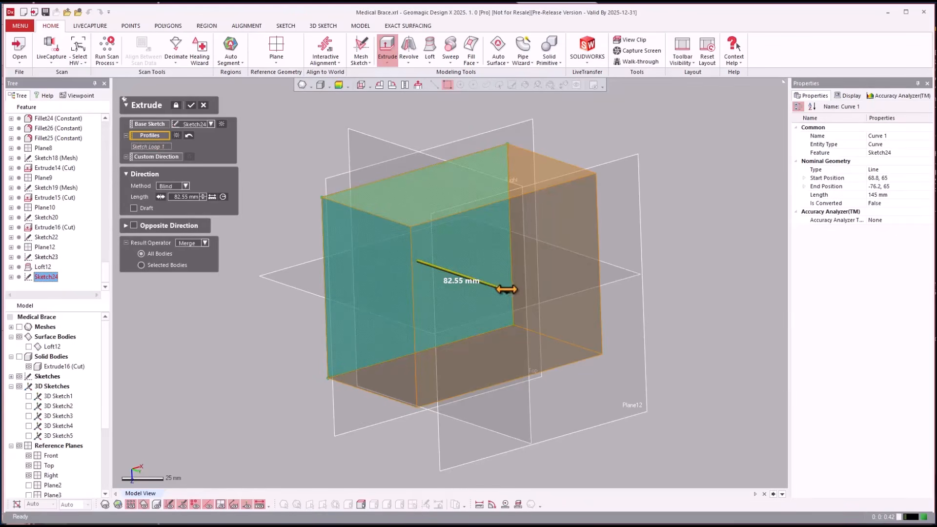
pyautogui.moveTo(507, 289); pyautogui.dragTo(671, 345)
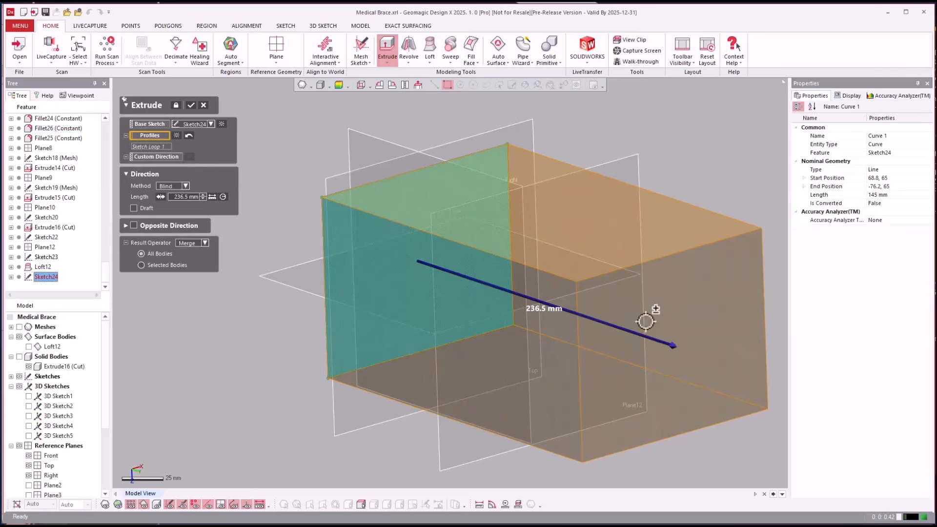
pyautogui.click(311, 185)
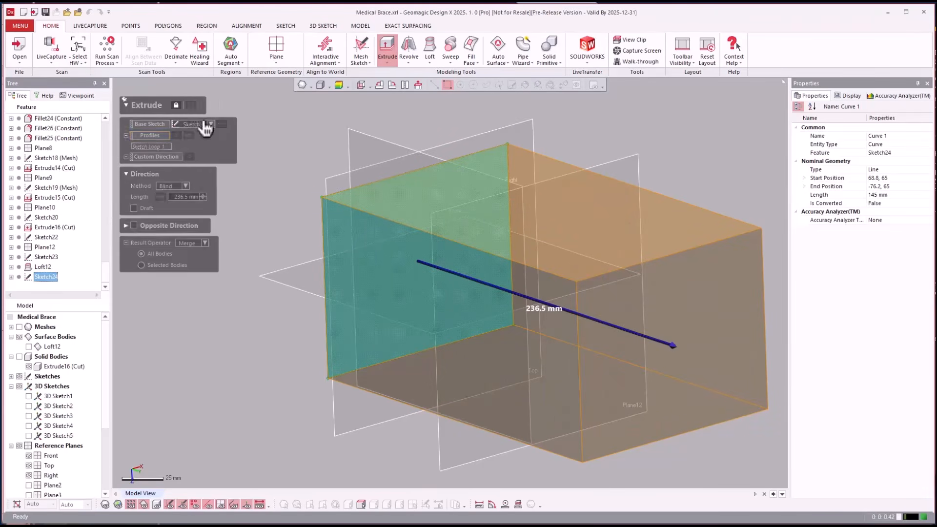
pyautogui.click(192, 109)
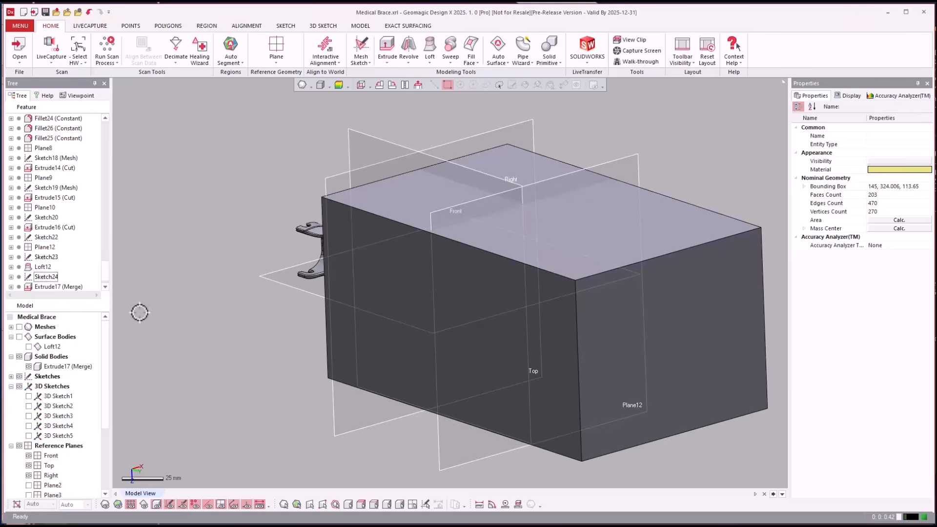
# Edit the block's extrusion so its result operator is Insert, keeping it separate from the brace body
pyautogui.moveTo(32, 369); pyautogui.dragTo(195, 340)
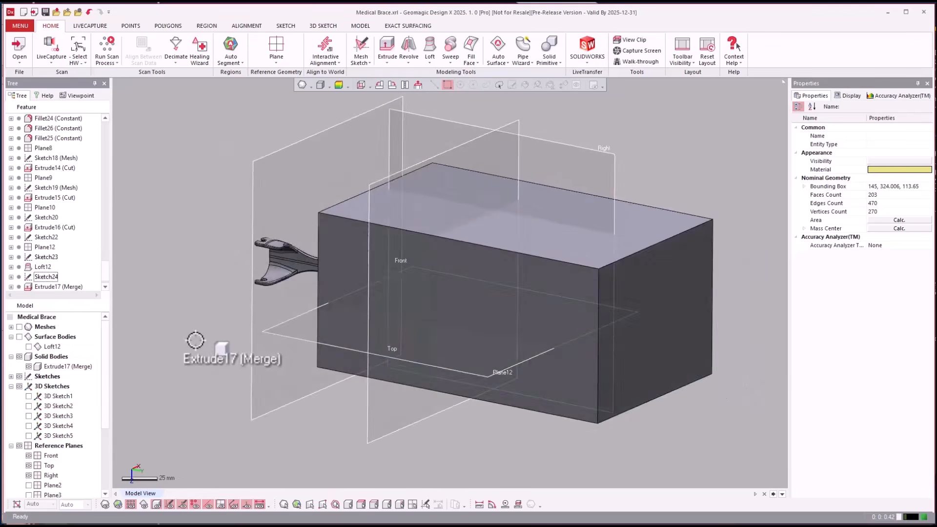
pyautogui.moveTo(106, 255); pyautogui.dragTo(107, 272)
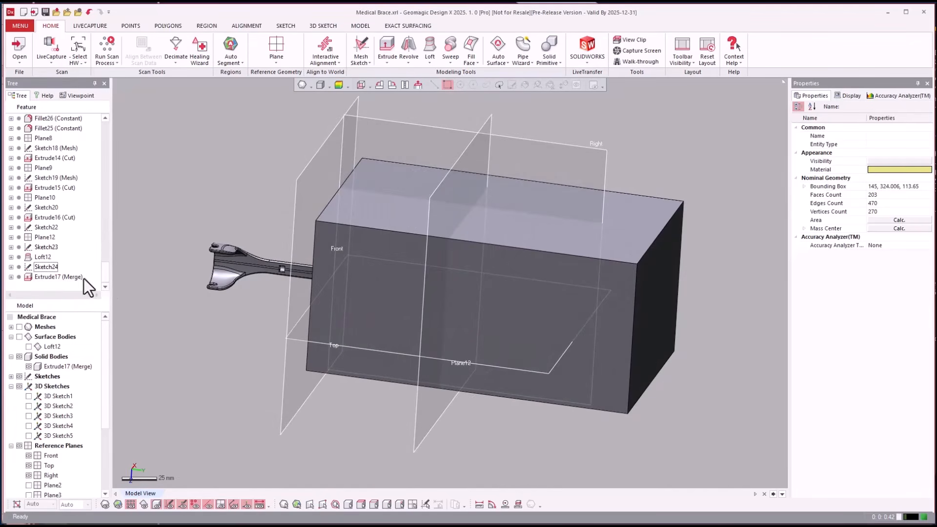
pyautogui.rightClick(68, 275)
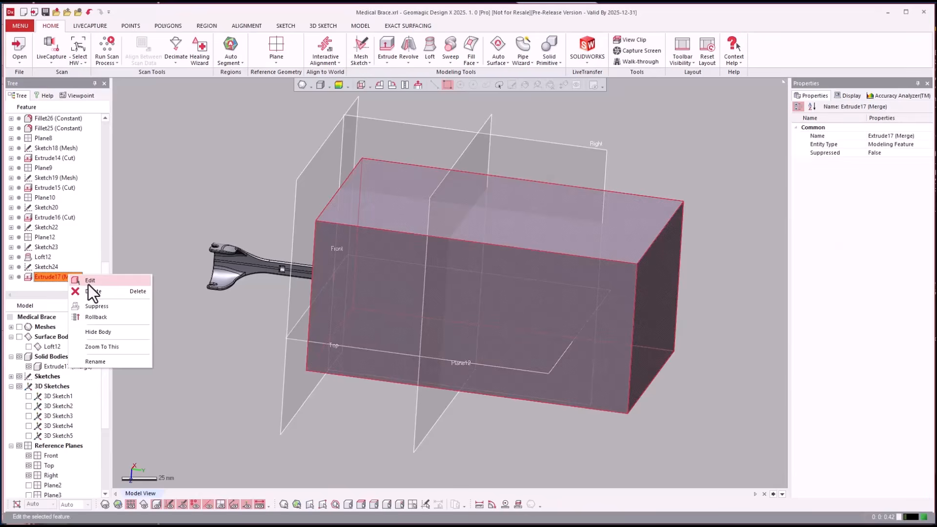
pyautogui.click(89, 281)
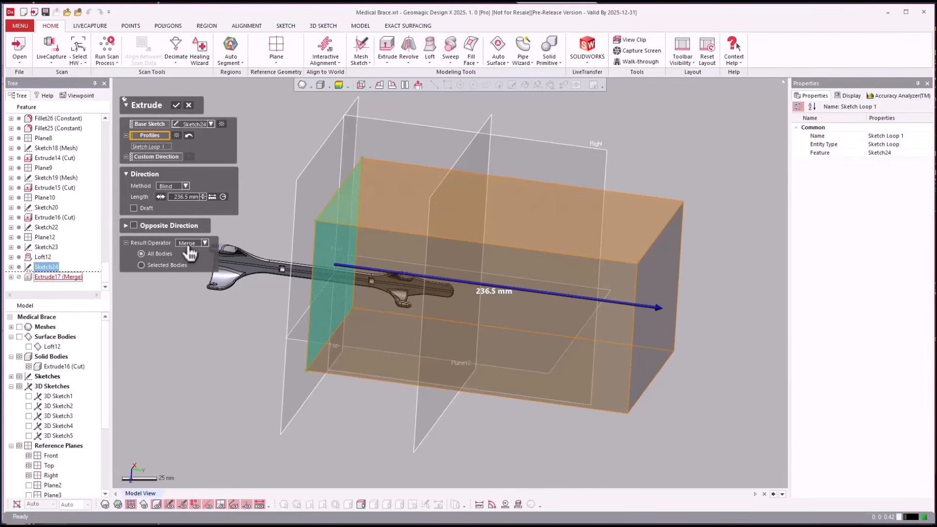
pyautogui.click(190, 252)
pyautogui.click(188, 253)
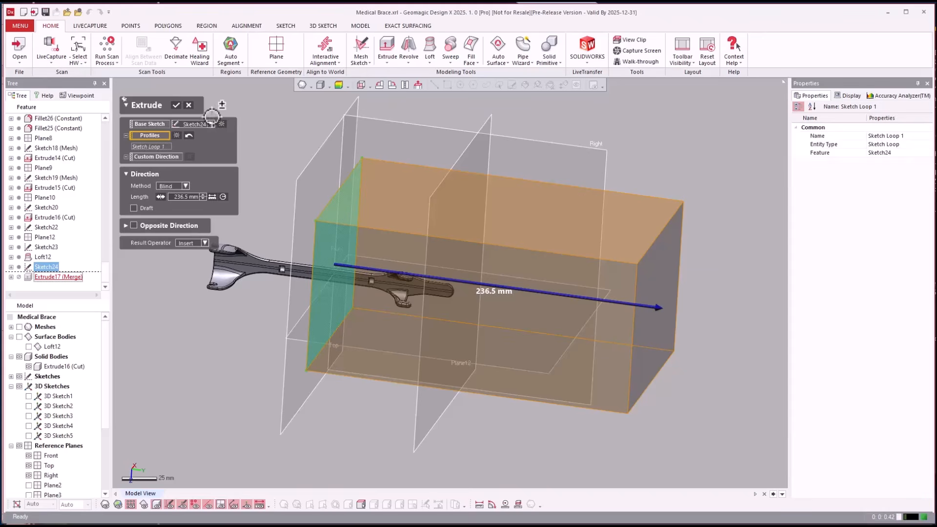
pyautogui.press('Return')
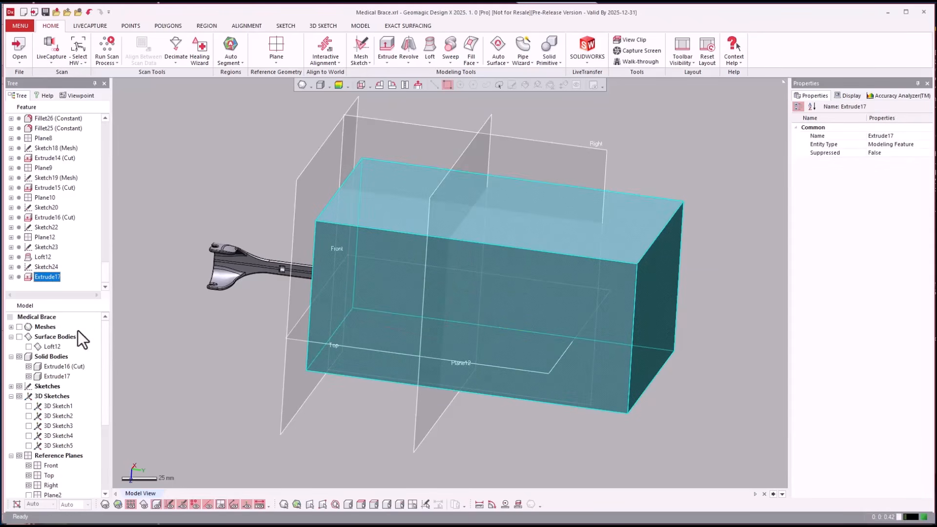
# Hide the brace solid body Extrude16 (Cut)
pyautogui.click(29, 367)
pyautogui.click(197, 393)
pyautogui.moveTo(196, 394); pyautogui.dragTo(641, 450, button='right')
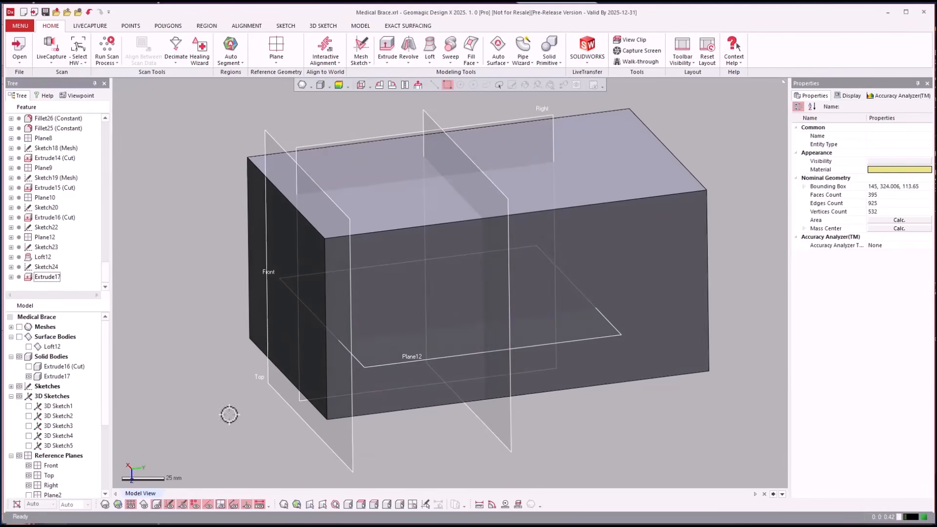
# Hide the Front, Top and Right reference planes and Plane12
pyautogui.click(29, 475)
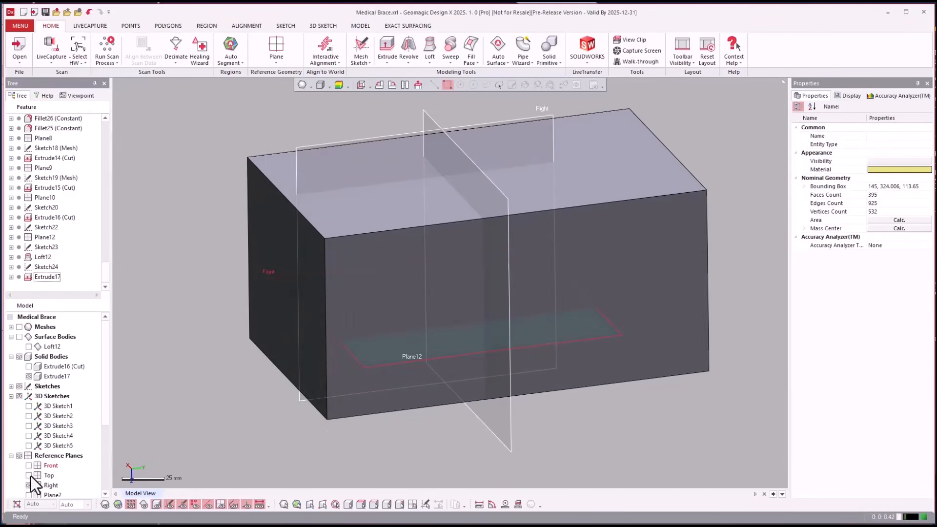
pyautogui.click(30, 484)
pyautogui.click(29, 485)
pyautogui.moveTo(108, 403); pyautogui.dragTo(104, 476)
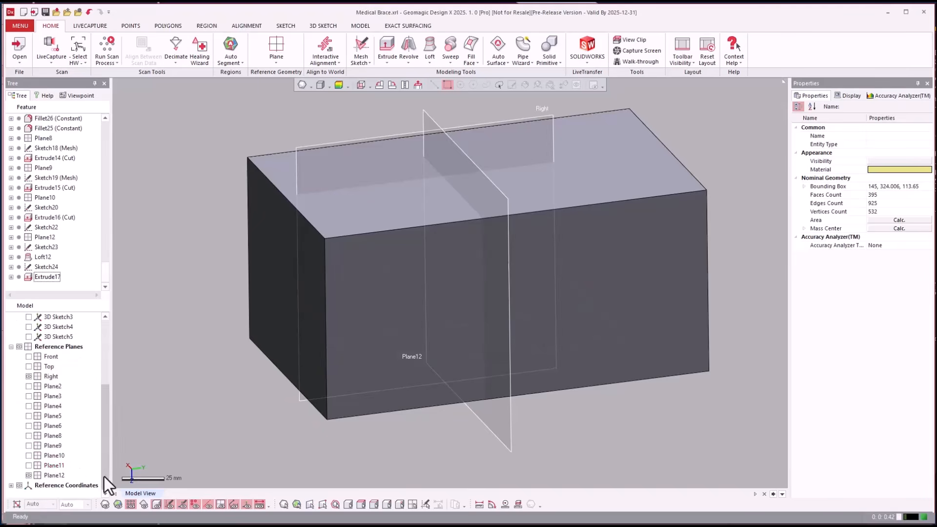
pyautogui.click(28, 475)
pyautogui.moveTo(210, 394); pyautogui.dragTo(181, 410, button='right')
pyautogui.click(29, 376)
pyautogui.scroll(2, 181, 410)
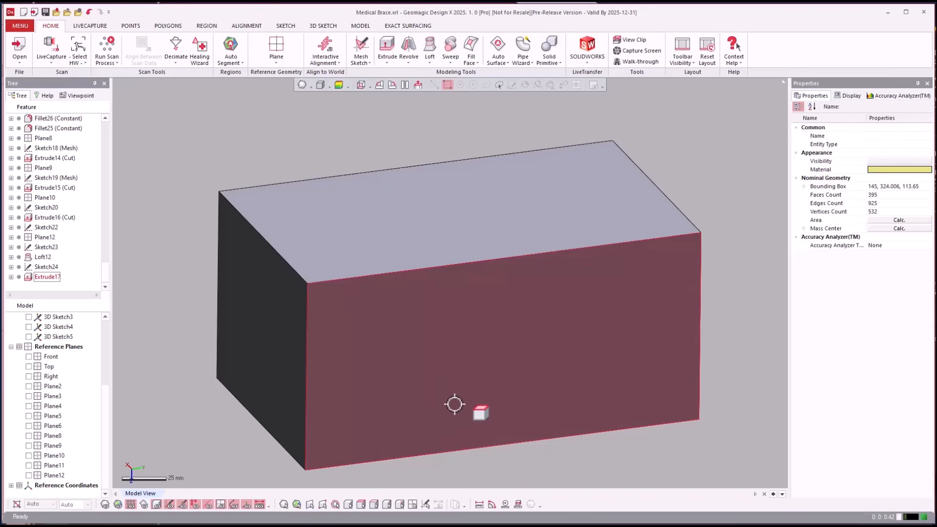
# In a new 3D sketch, draw a four-point spline about 236.5 mm long by 40 mm high across the block's long side face, then exit
pyautogui.rightClick(252, 133)
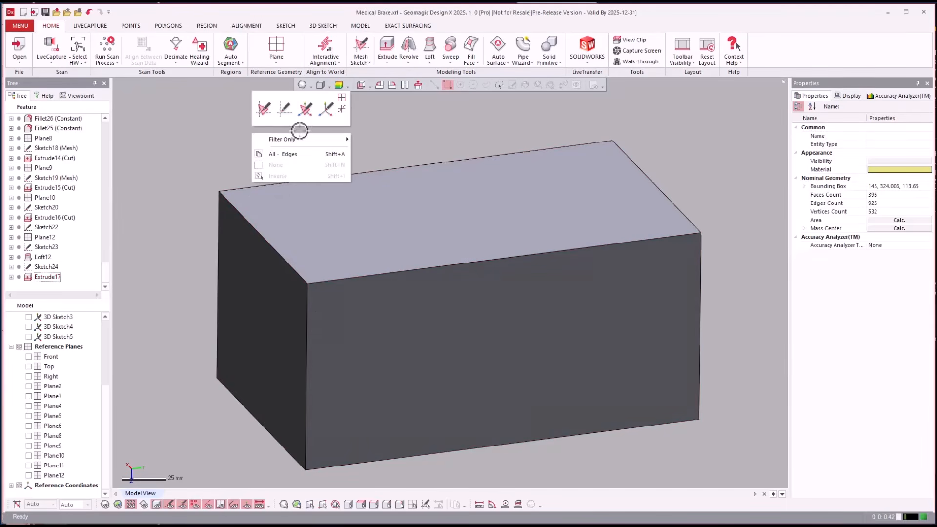
pyautogui.click(325, 108)
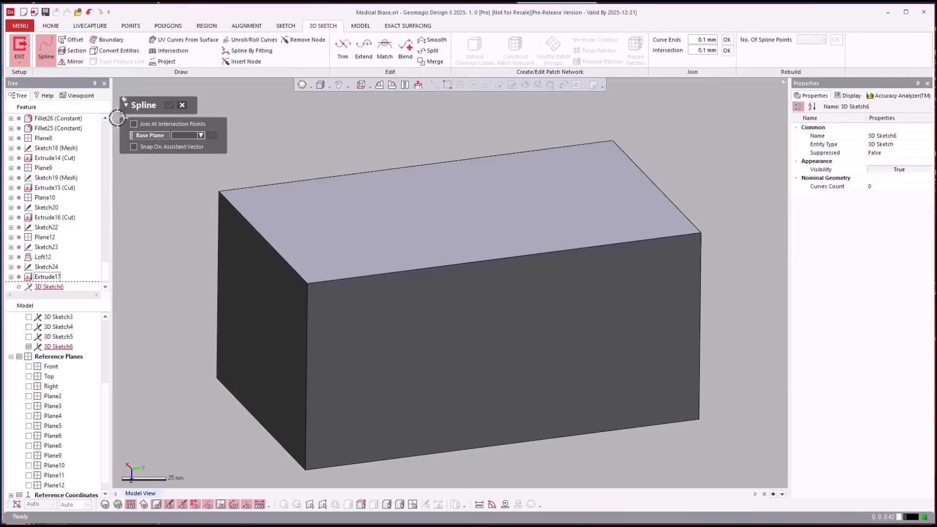
pyautogui.click(306, 365)
pyautogui.click(421, 323)
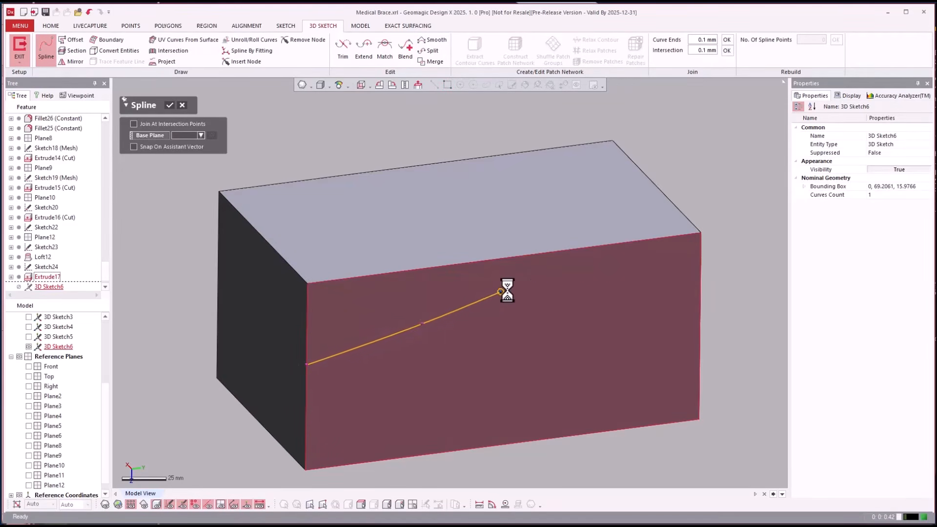
pyautogui.click(551, 291)
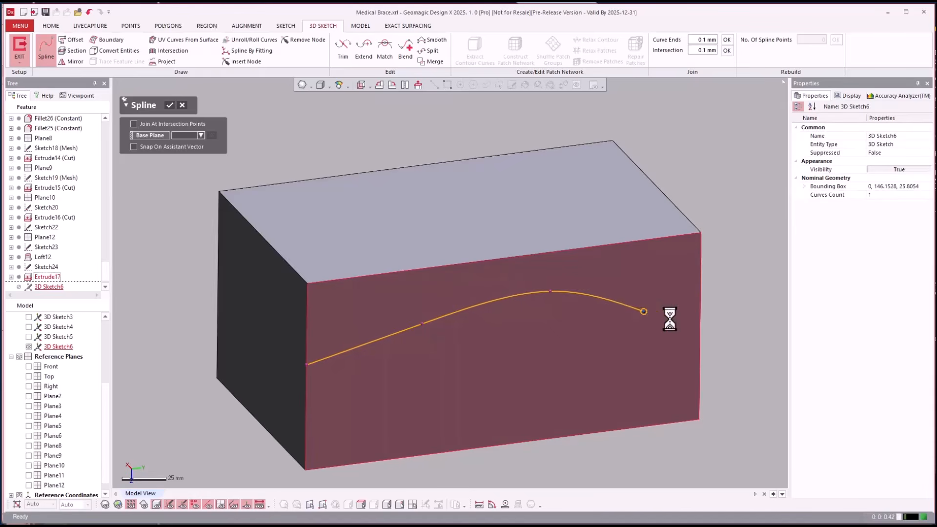
pyautogui.click(701, 322)
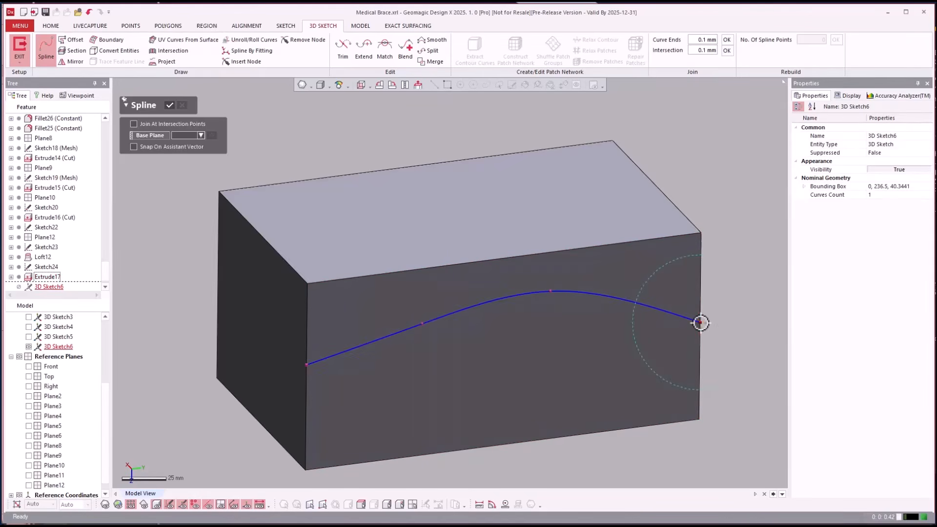
pyautogui.moveTo(746, 420); pyautogui.dragTo(750, 392, button='right')
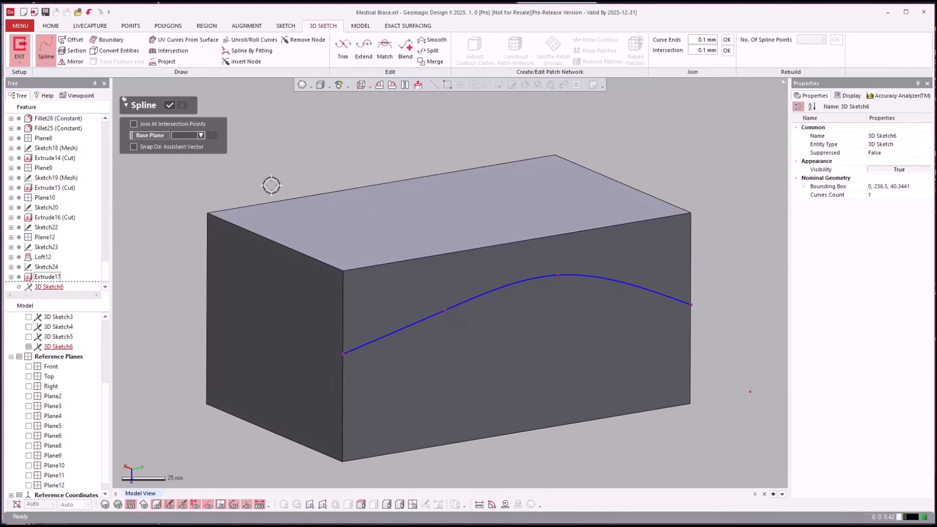
pyautogui.click(171, 106)
pyautogui.moveTo(556, 182); pyautogui.dragTo(487, 306, button='right')
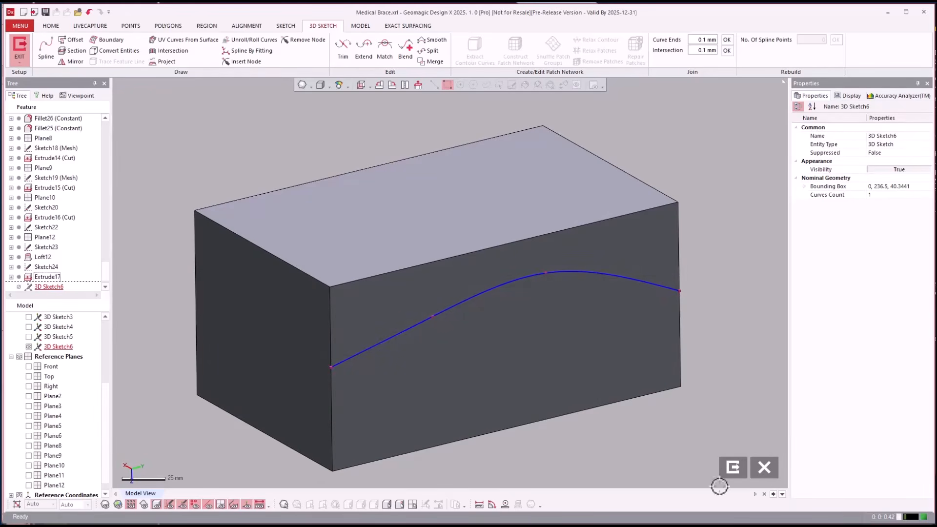
pyautogui.click(732, 469)
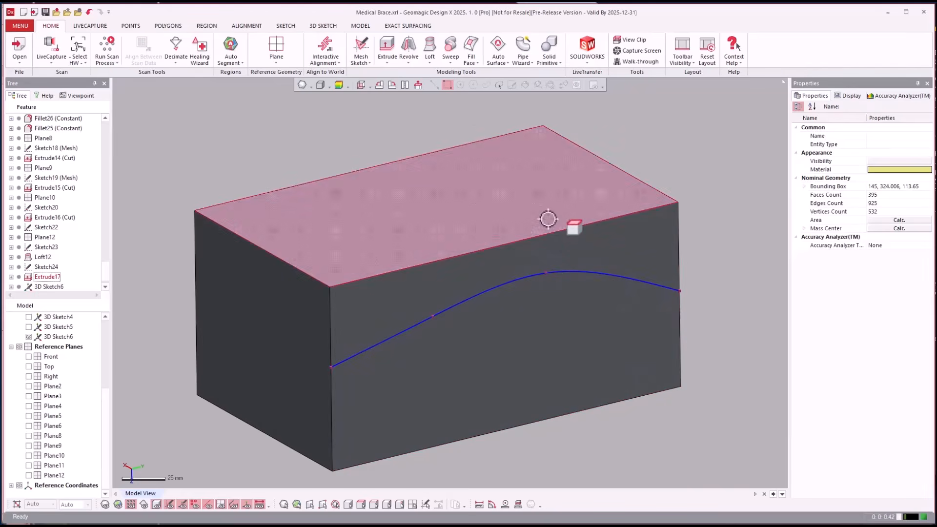
# Try a constant fillet of 20 mm radius on the block's upper long edge and clear the edge selection
pyautogui.click(360, 26)
pyautogui.click(533, 43)
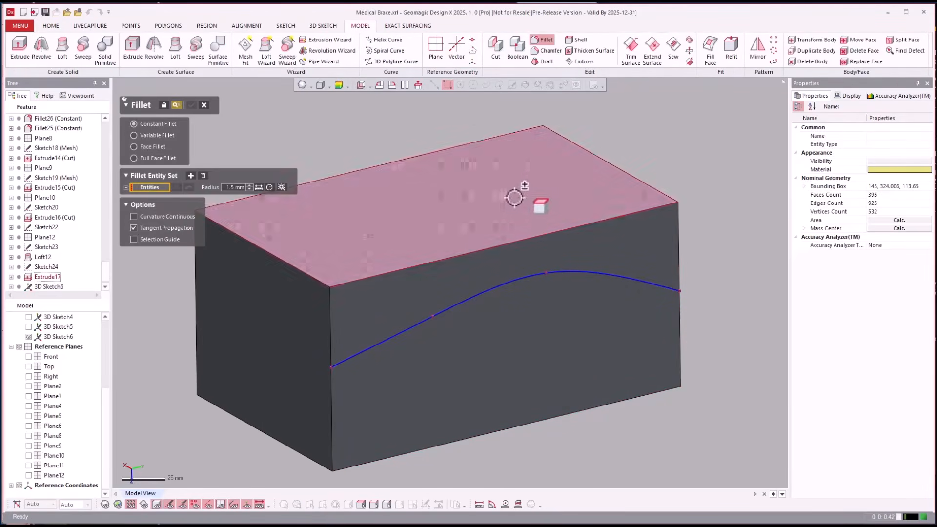
pyautogui.click(507, 244)
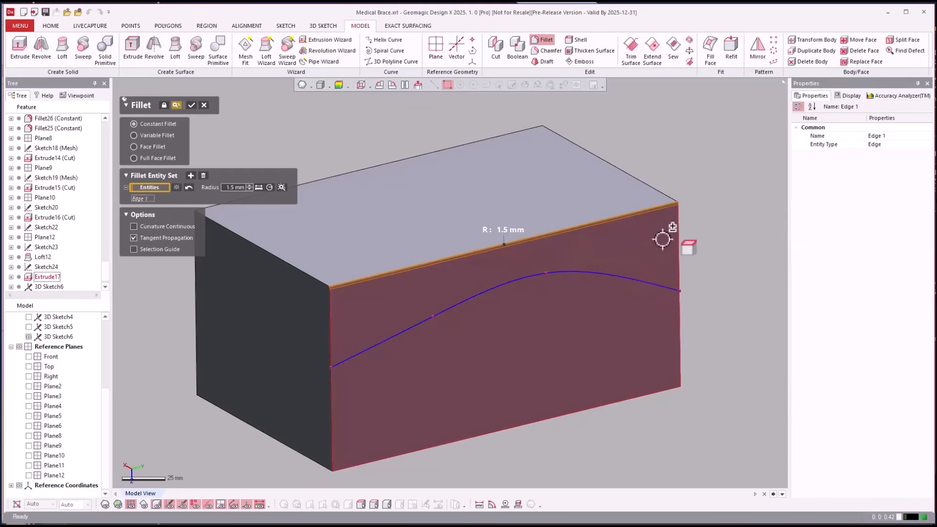
pyautogui.moveTo(665, 237); pyautogui.dragTo(515, 215, button='right')
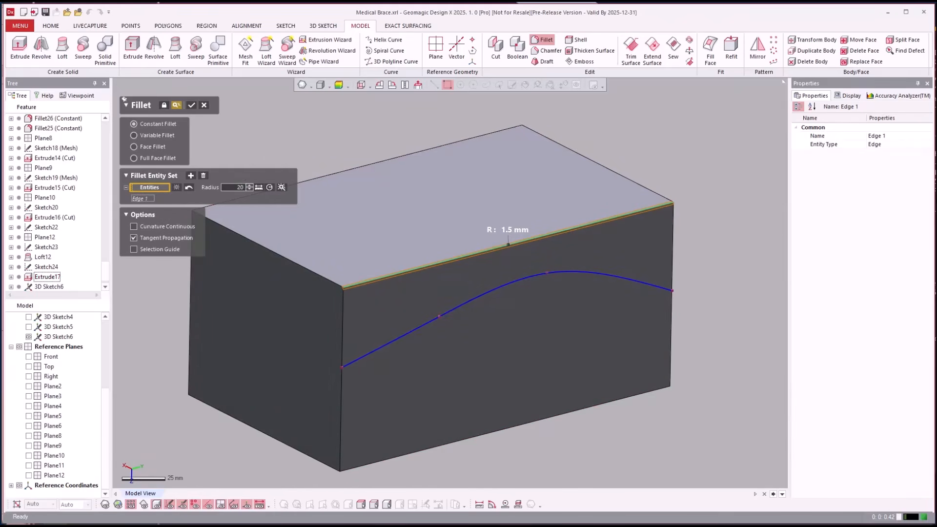
pyautogui.press('Return')
pyautogui.moveTo(522, 268); pyautogui.dragTo(432, 257, button='right')
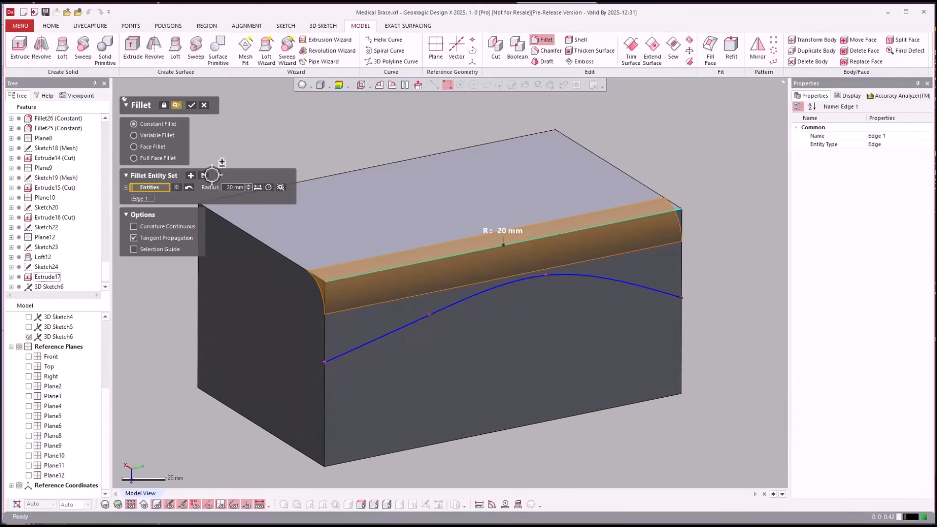
pyautogui.click(176, 189)
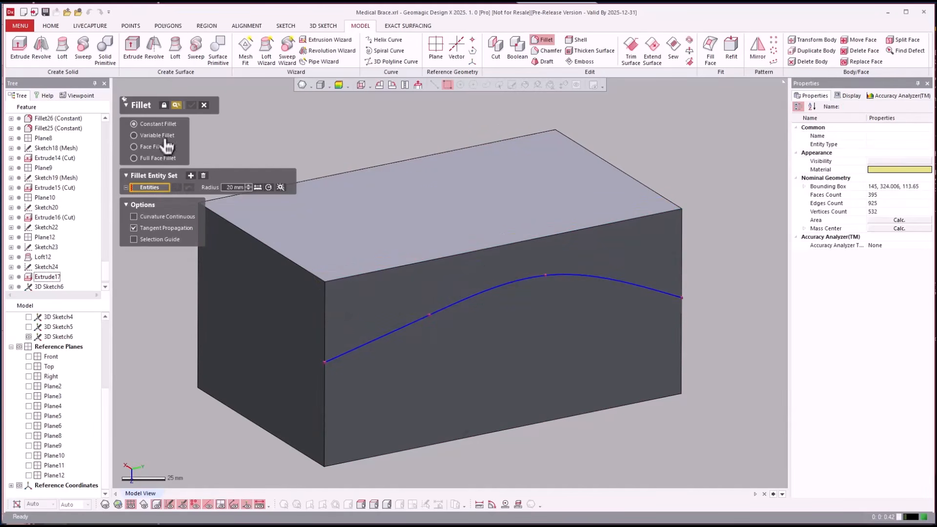
# Switch to a face fillet with the block's top face in the first set and the long side face carrying the spline in the second
pyautogui.click(158, 148)
pyautogui.click(397, 214)
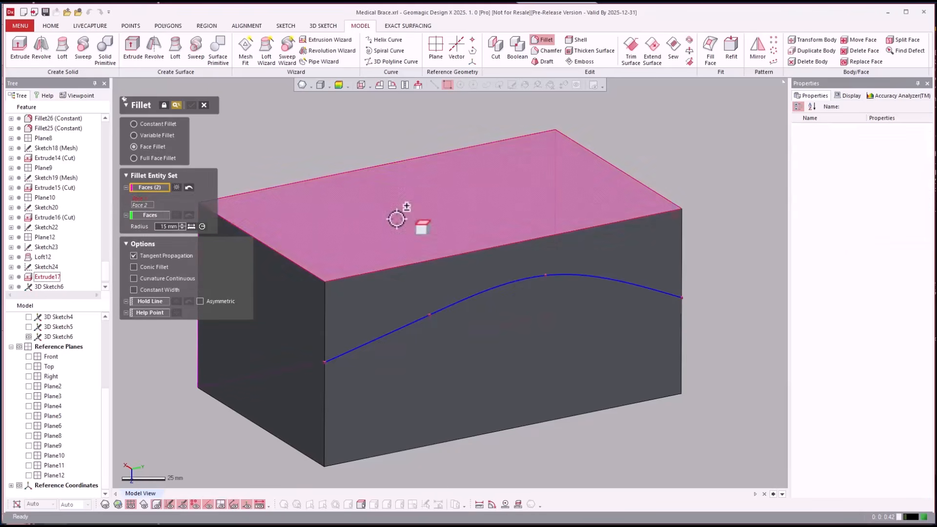
pyautogui.click(417, 285)
pyautogui.moveTo(540, 343); pyautogui.dragTo(709, 379, button='right')
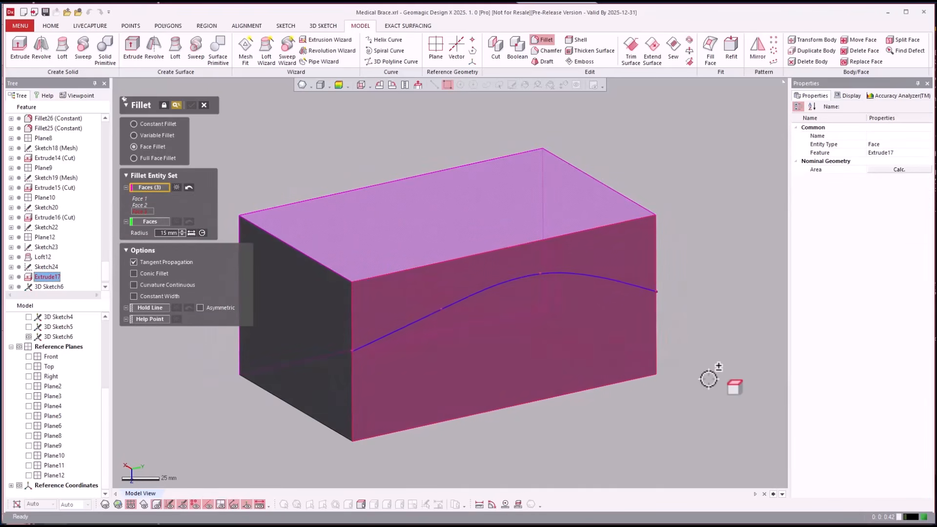
pyautogui.click(176, 188)
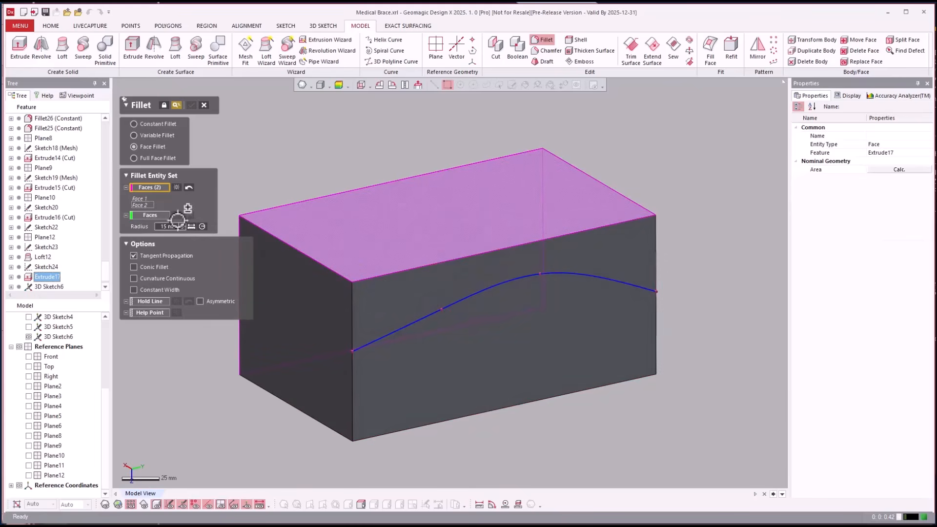
pyautogui.click(362, 236)
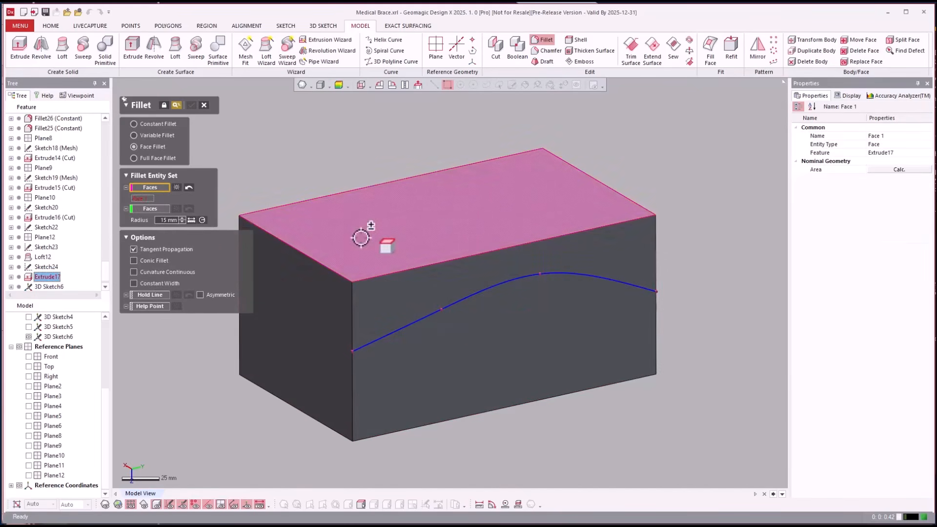
pyautogui.click(145, 208)
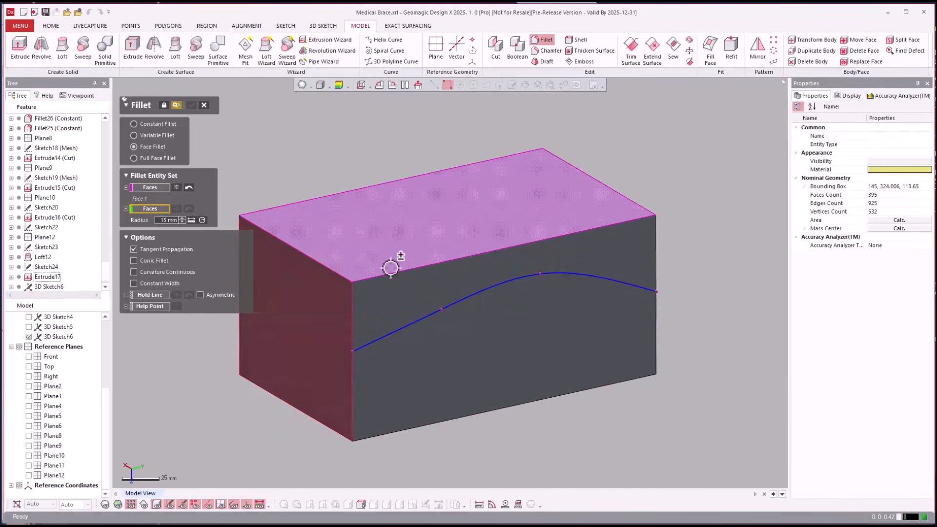
pyautogui.click(417, 279)
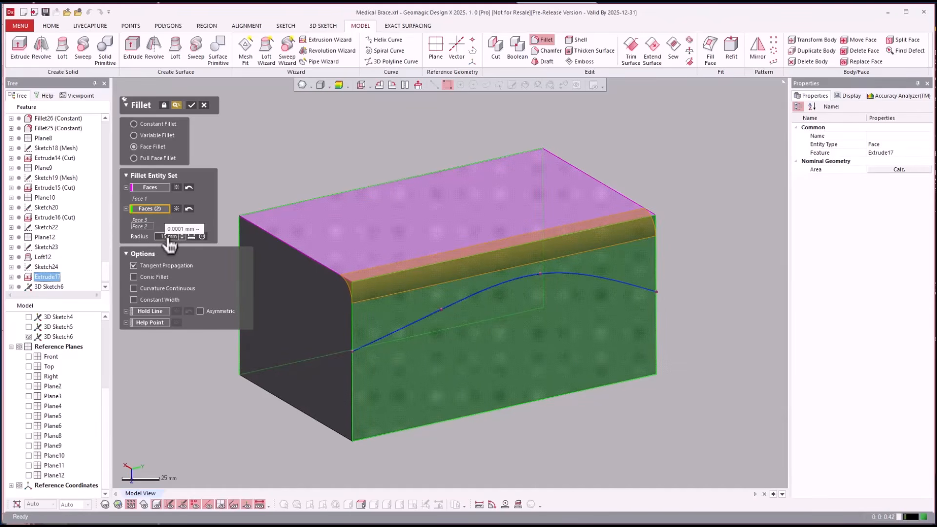
# Use the 3D sketch spline as the face fillet's hold line and set the radius to 50 mm
pyautogui.click(162, 313)
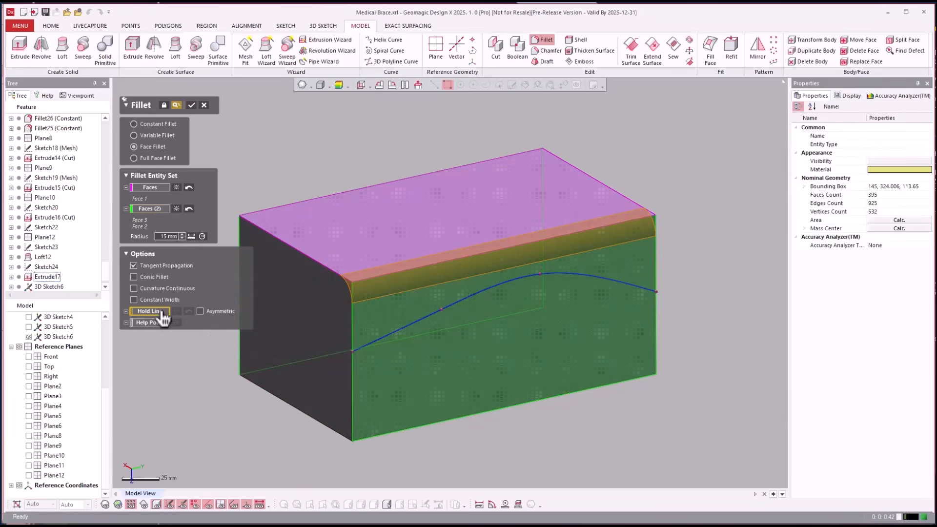
pyautogui.click(390, 332)
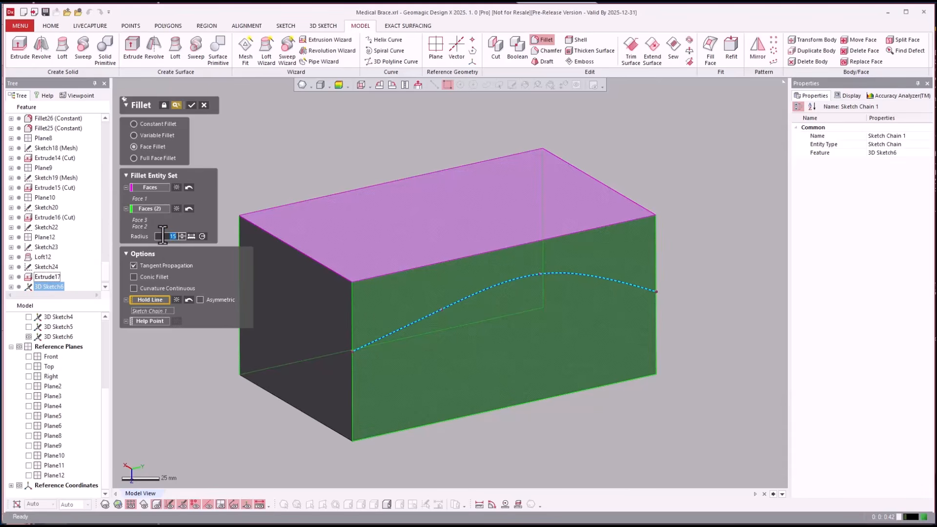
# Reselect only the long side face with the spline as the fillet's second face set, and open the radius value for editing
pyautogui.click(176, 210)
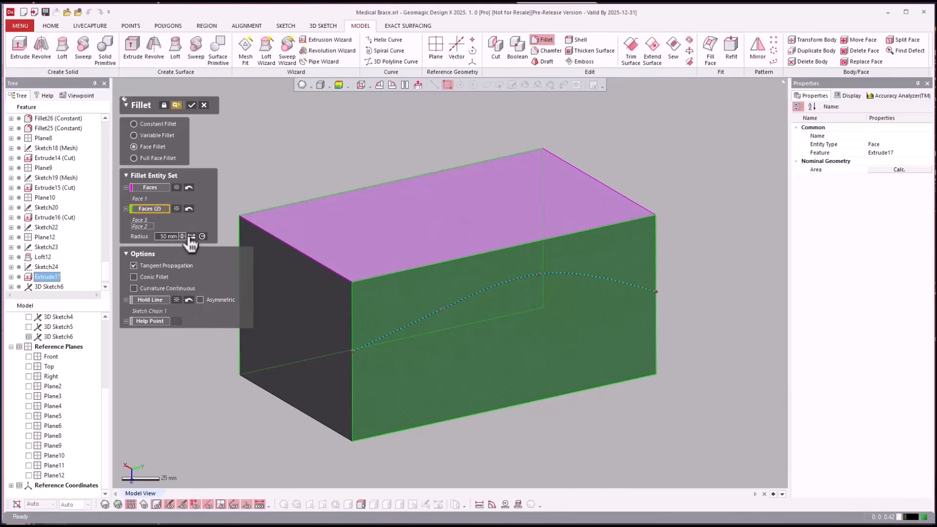
pyautogui.click(188, 209)
pyautogui.click(386, 295)
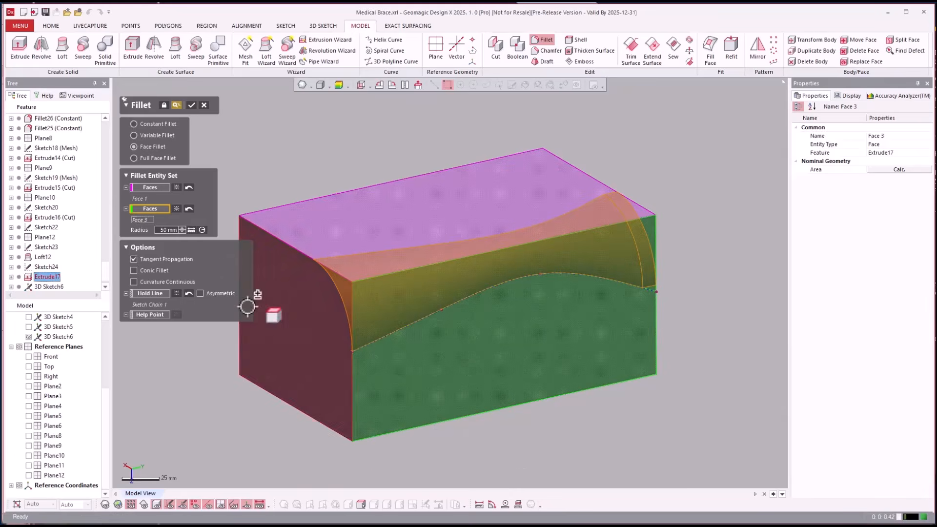
pyautogui.doubleClick(167, 231)
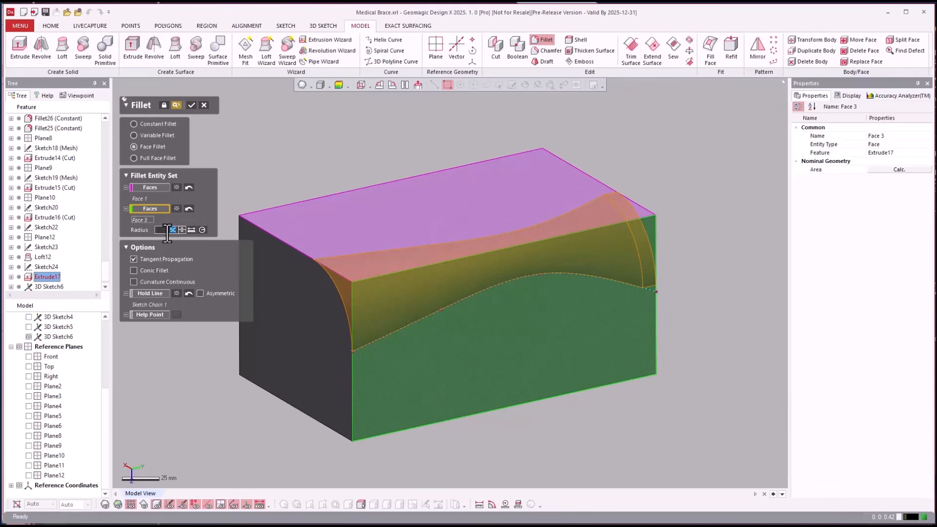
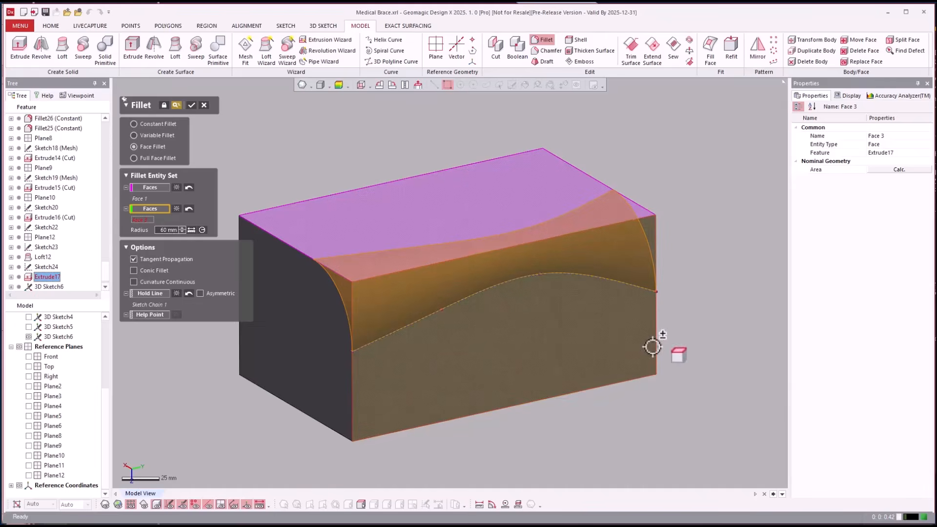
# Apply the face fillet along the spline hold line with a 60 mm radius
pyautogui.moveTo(734, 315)
pyautogui.mouseDown(button='right')
pyautogui.moveTo(789, 313)
pyautogui.moveTo(728, 314)
pyautogui.mouseUp(button='right')
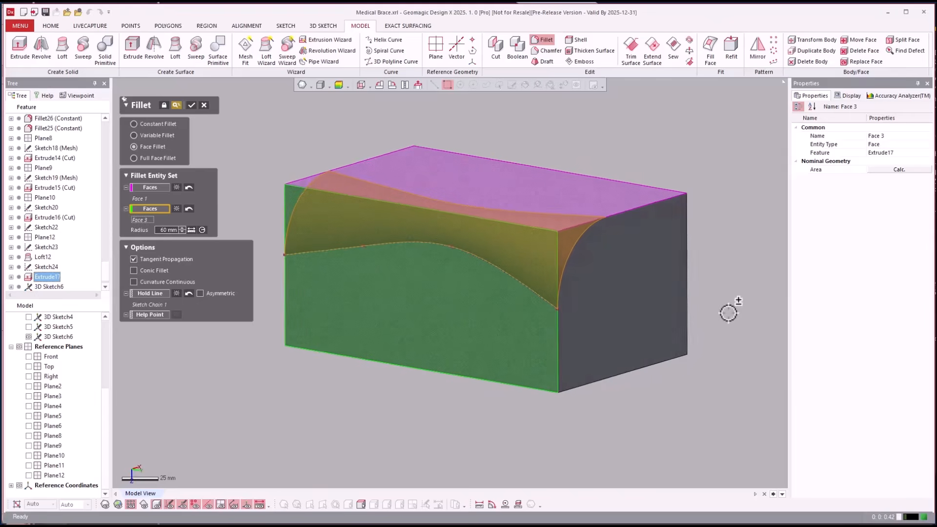
pyautogui.click(191, 105)
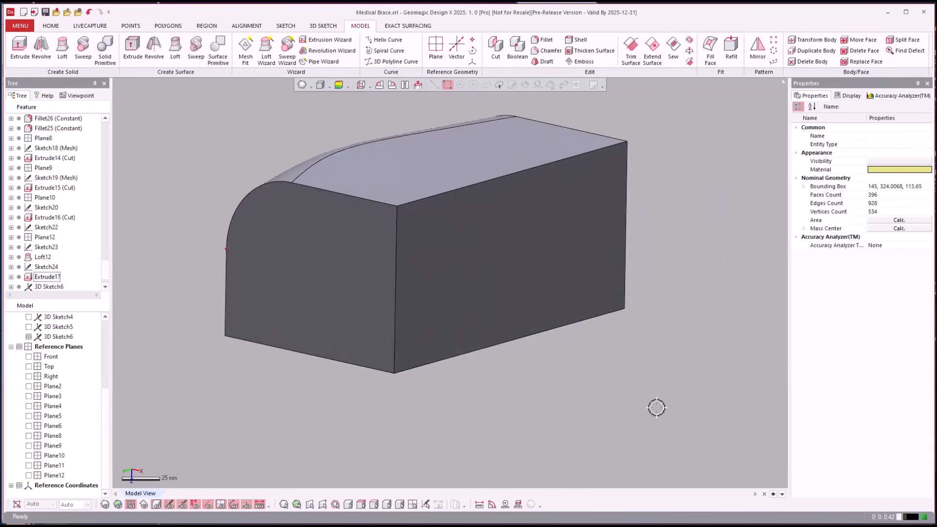
# Start a 2D sketch on the block's unfilleted long side face and roll the view so the face's long side lies horizontally
pyautogui.click(436, 309)
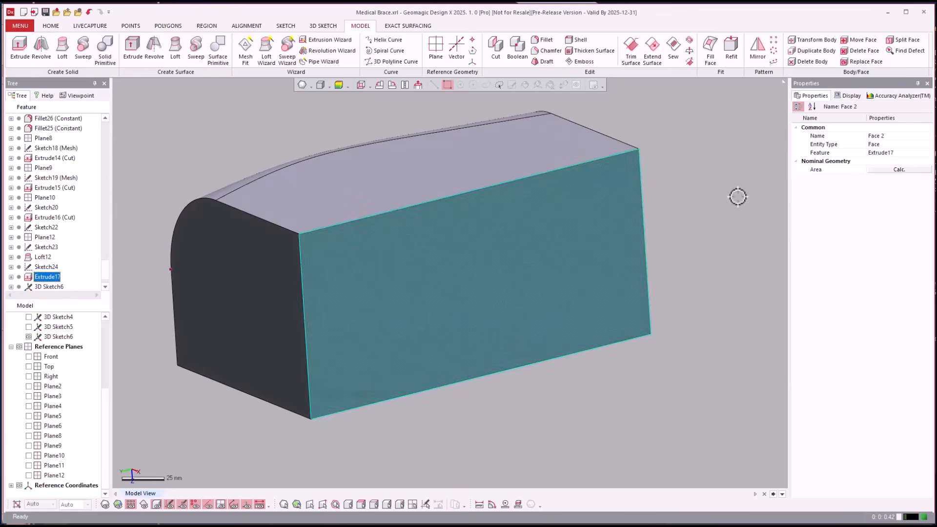
pyautogui.click(738, 196)
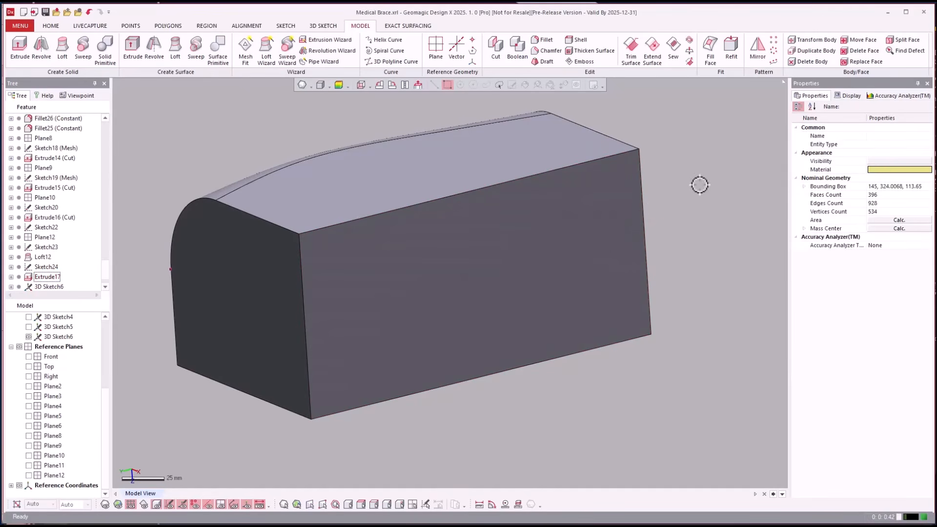
pyautogui.click(592, 210)
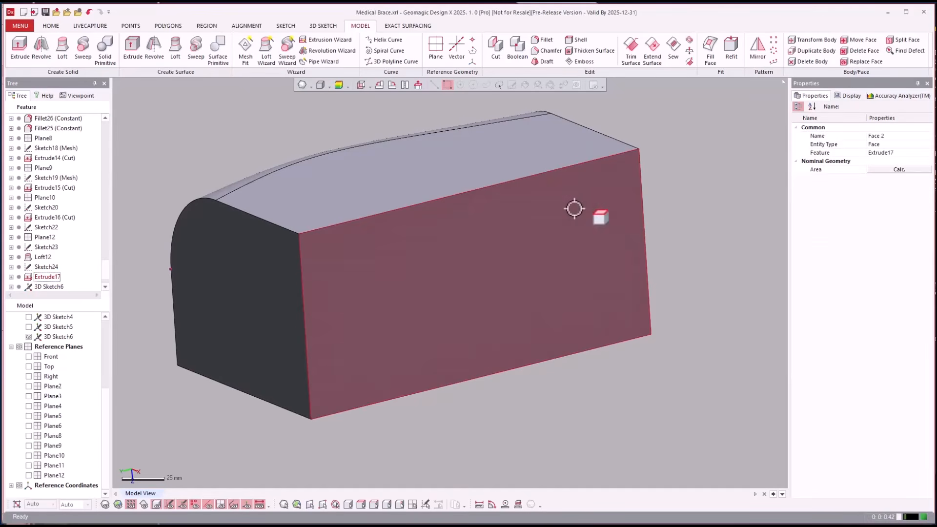
pyautogui.rightClick(592, 210)
pyautogui.click(602, 184)
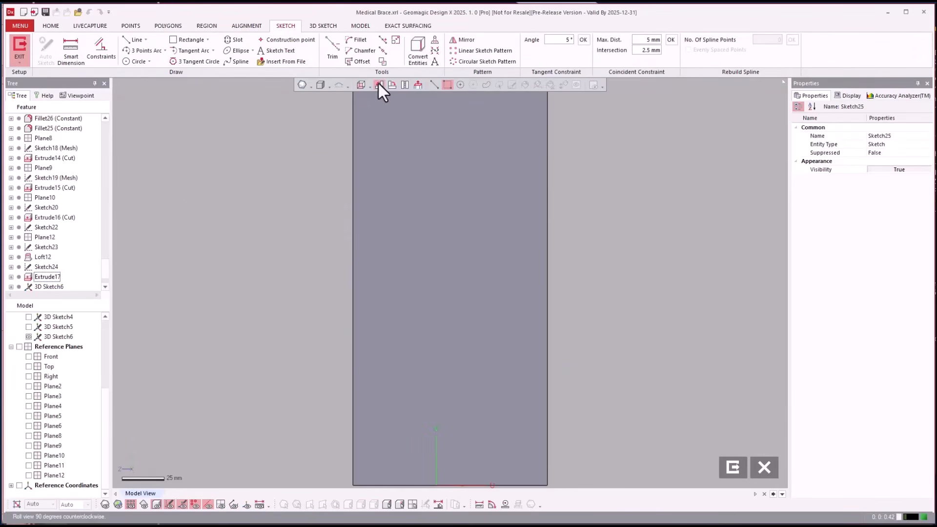
pyautogui.click(378, 84)
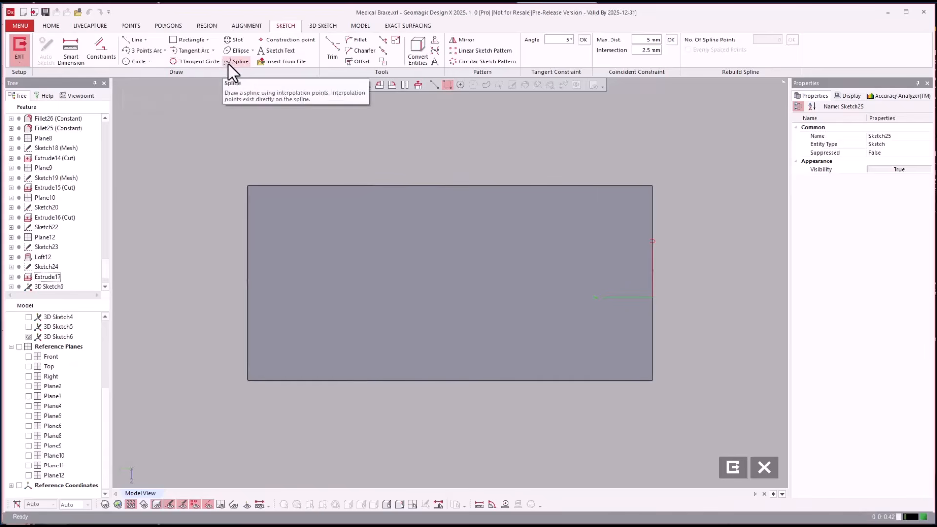
# Sketch a horizontal line about 51 mm long outward from the middle of the face's short edge
pyautogui.click(133, 41)
pyautogui.click(245, 283)
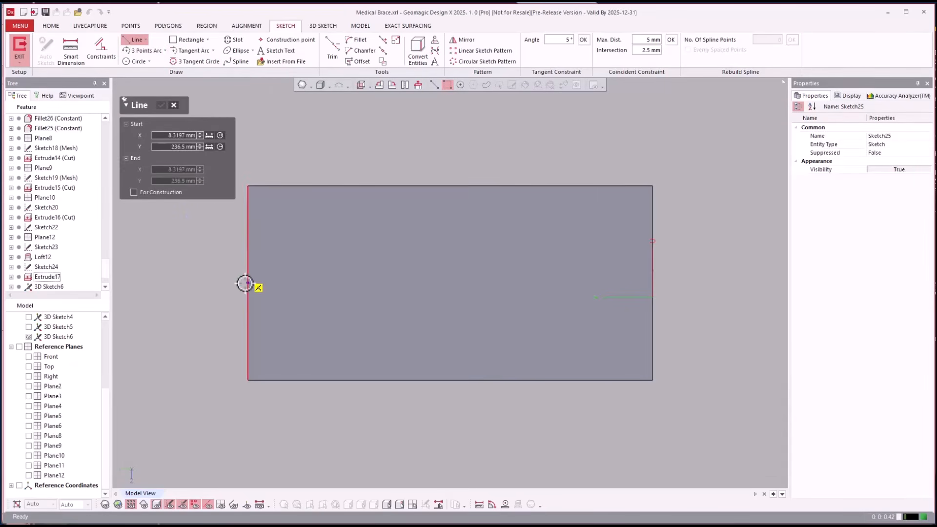
pyautogui.click(160, 282)
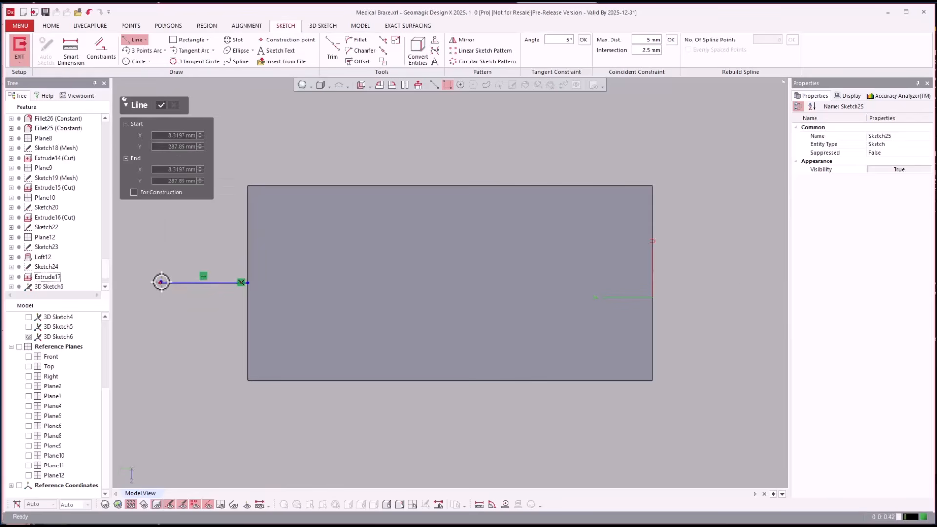
pyautogui.press('Escape')
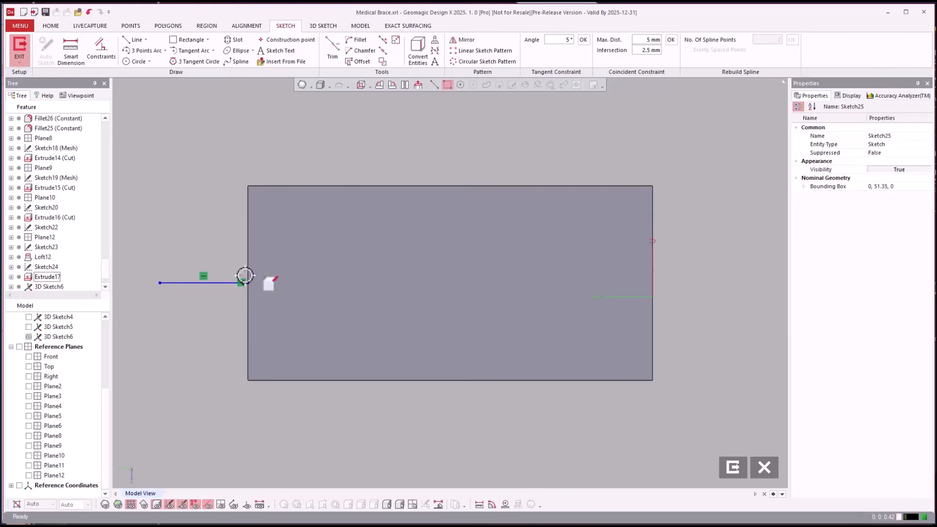
# Sketch three connected lines across the face: about 92 mm rising, about 92 mm nearly level, and one parallel to the first ending past the far edge
pyautogui.click(134, 41)
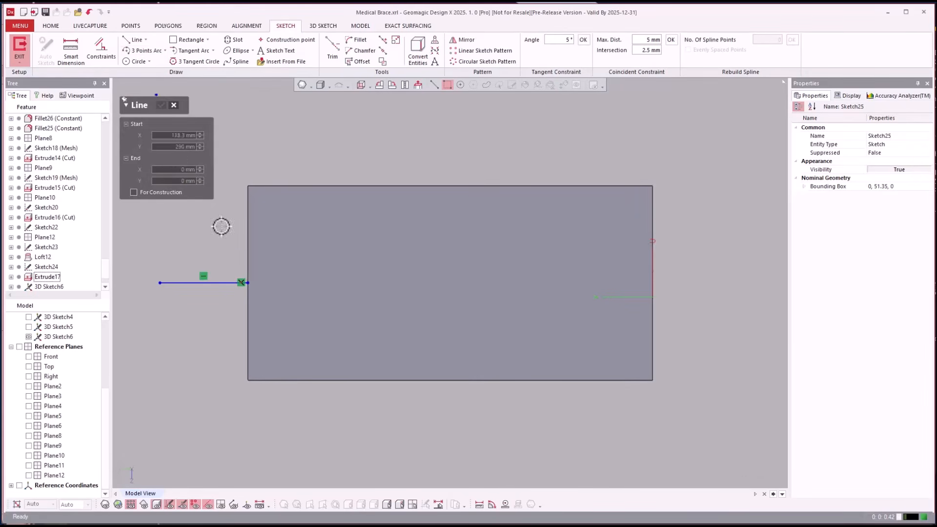
pyautogui.click(249, 282)
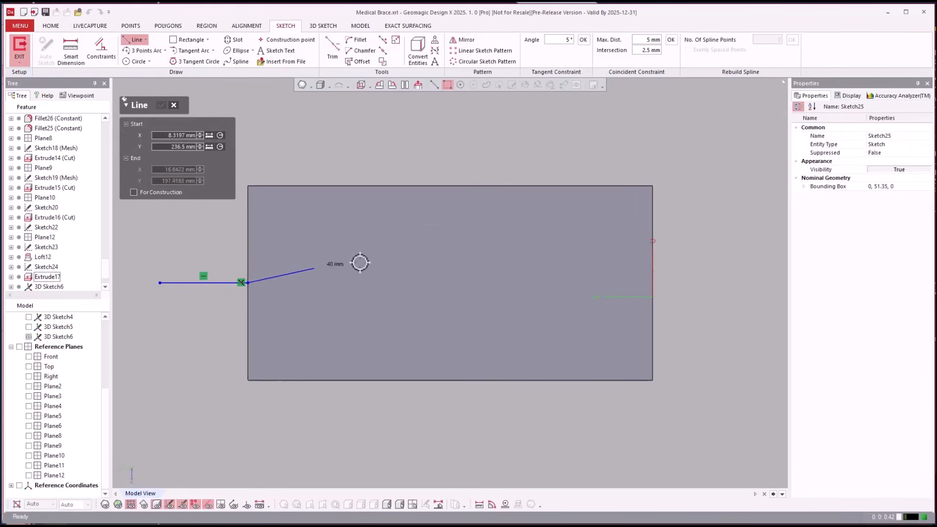
pyautogui.click(402, 248)
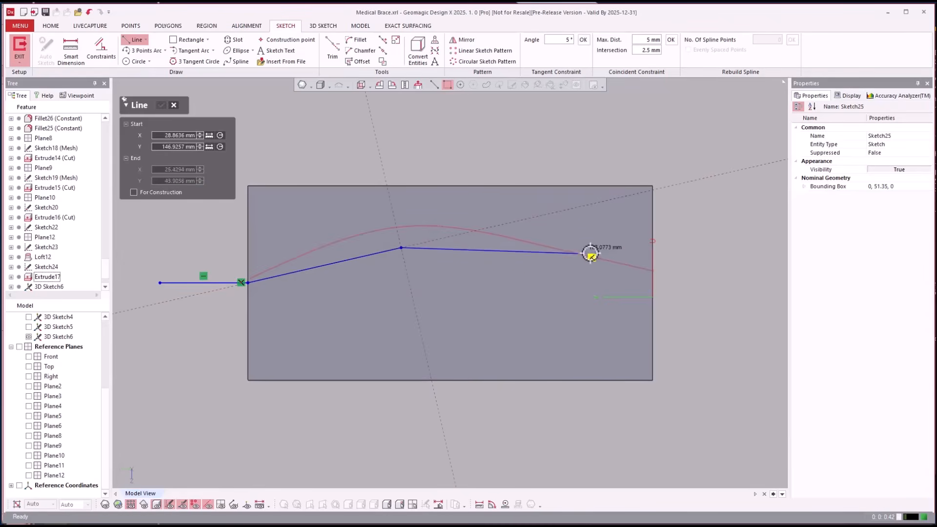
pyautogui.click(558, 251)
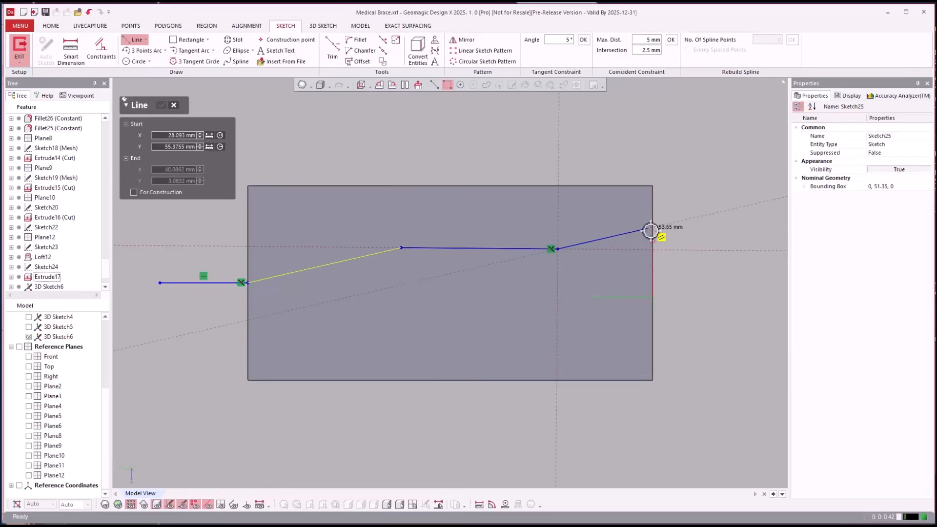
pyautogui.click(683, 220)
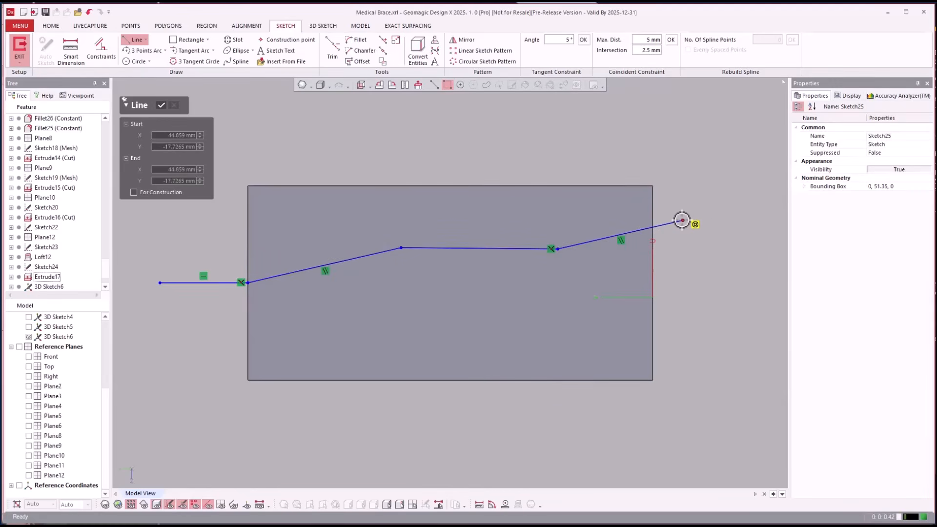
pyautogui.press('Escape')
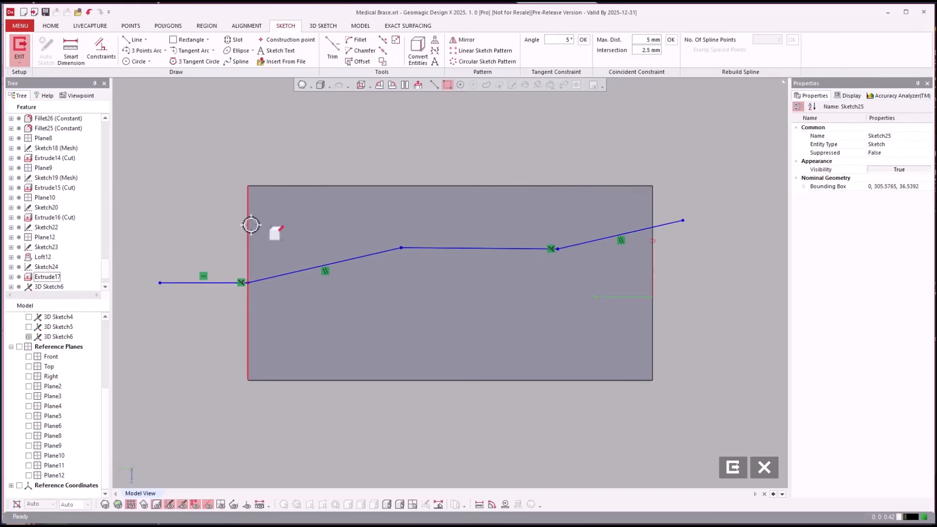
pyautogui.click(653, 212)
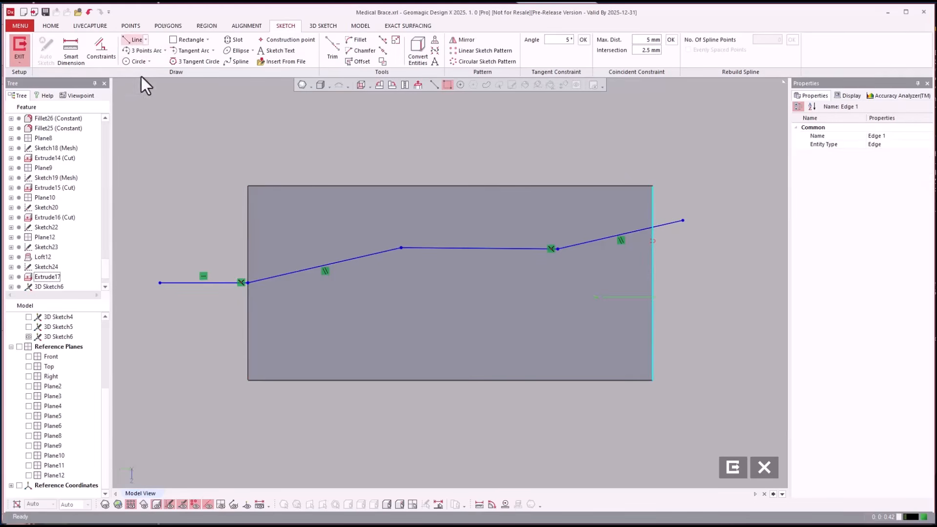
pyautogui.click(247, 226)
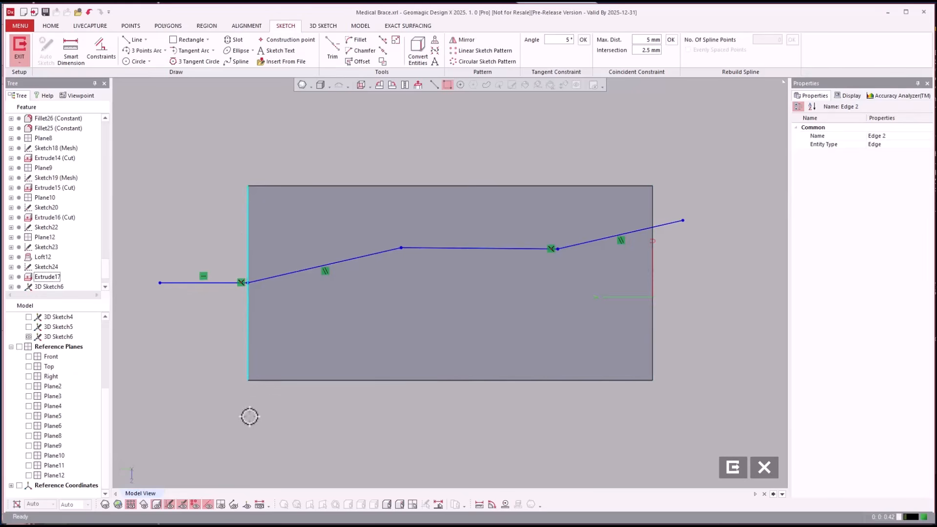
pyautogui.click(254, 469)
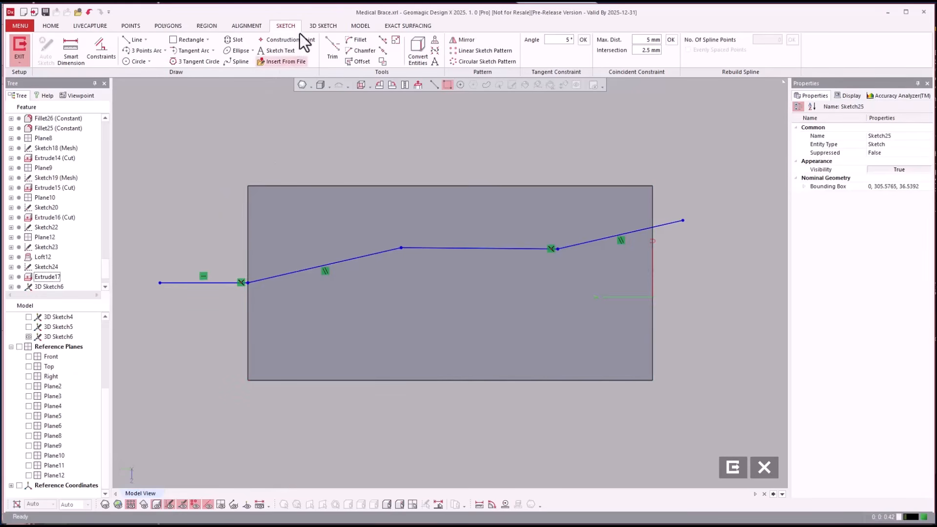
# Fillet both corners between the three connected sketch lines, giving the first corner a radius of about 190 mm
pyautogui.click(358, 40)
pyautogui.click(371, 256)
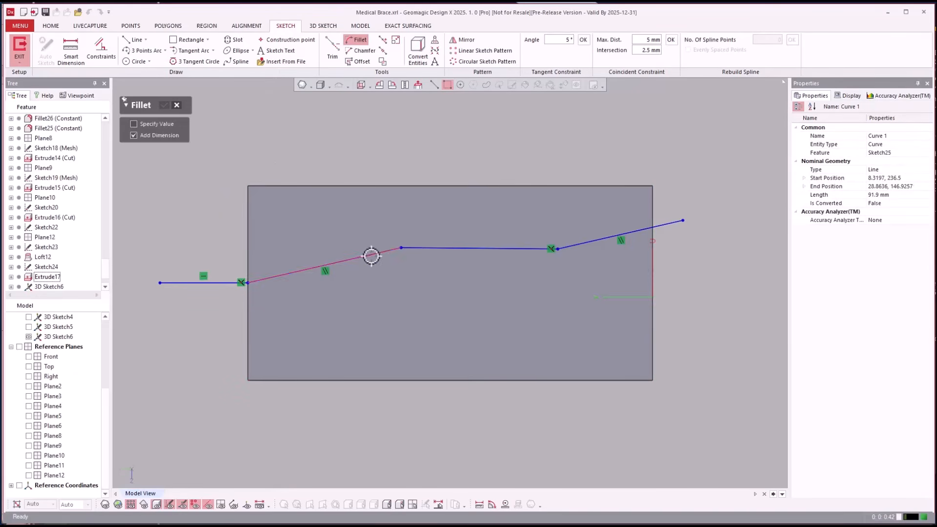
pyautogui.click(419, 248)
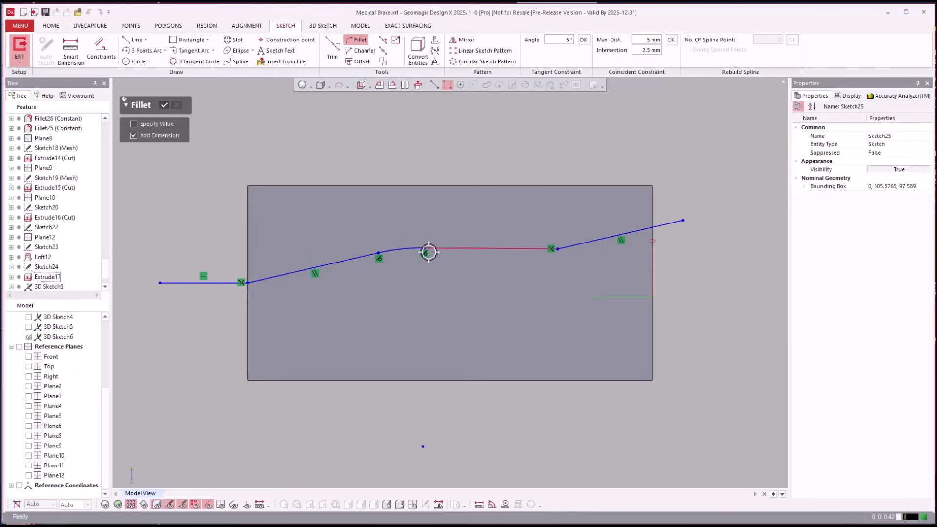
pyautogui.click(521, 251)
pyautogui.click(577, 244)
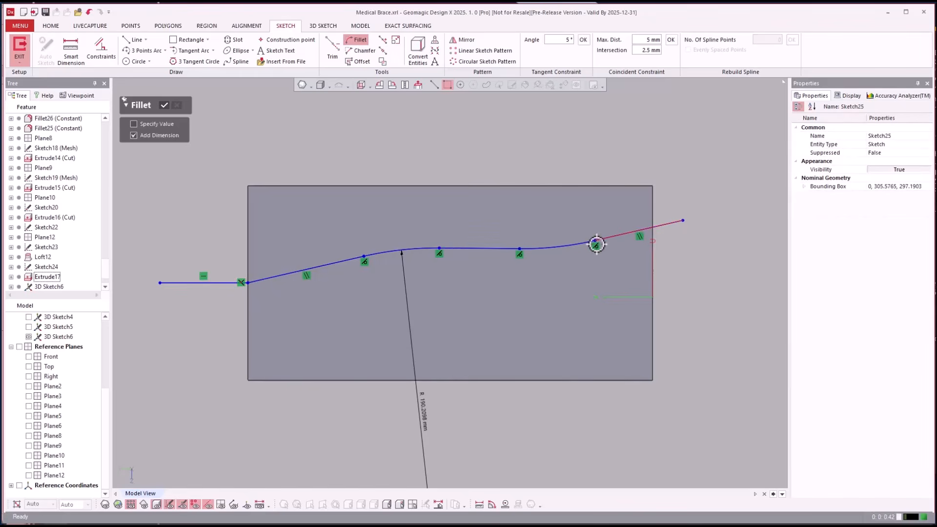
pyautogui.press('Escape')
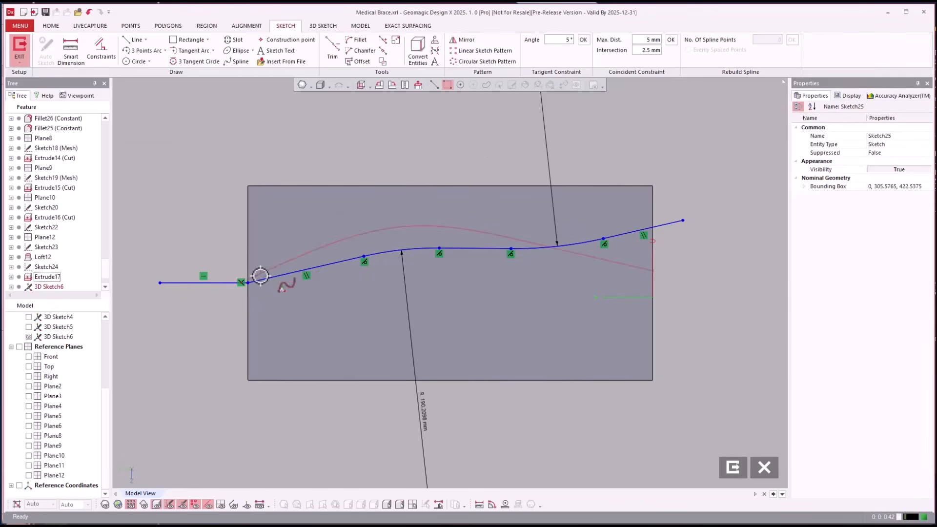
# Delete the horizontal line outside the face and draw a vertical line from the upper corner along the edge that the profile crosses, extending below the face
pyautogui.click(178, 282)
pyautogui.press('Delete')
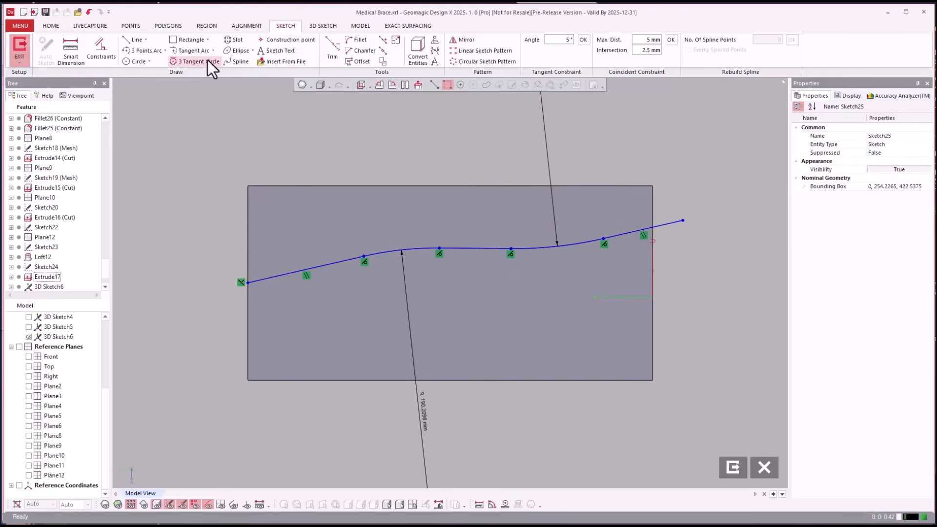
pyautogui.click(136, 39)
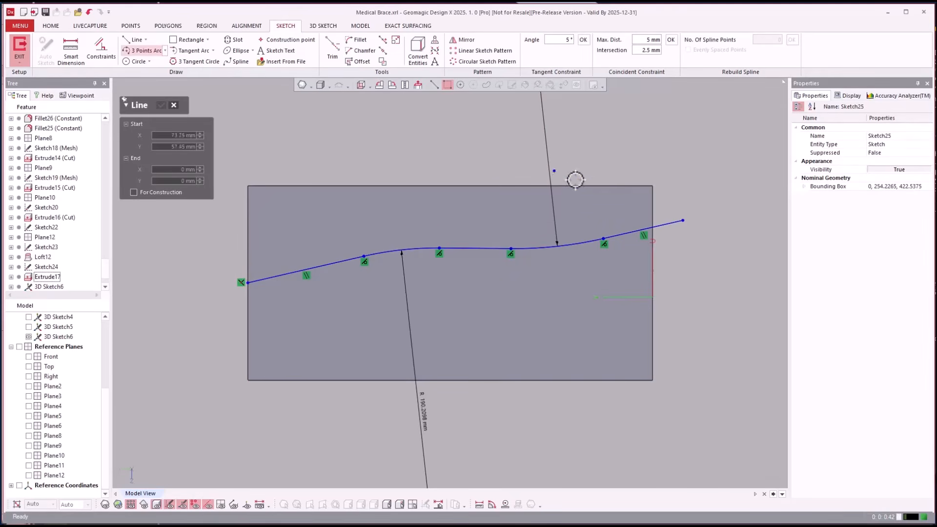
pyautogui.click(654, 185)
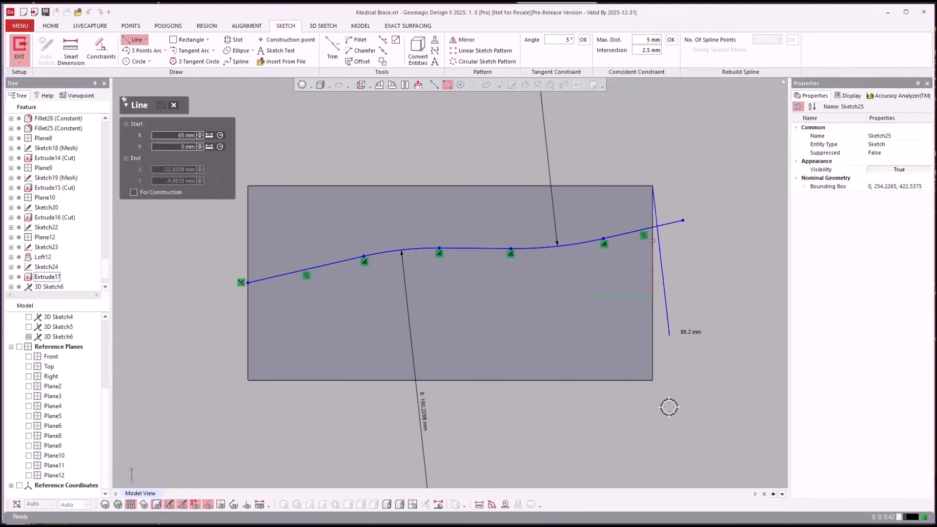
pyautogui.click(652, 454)
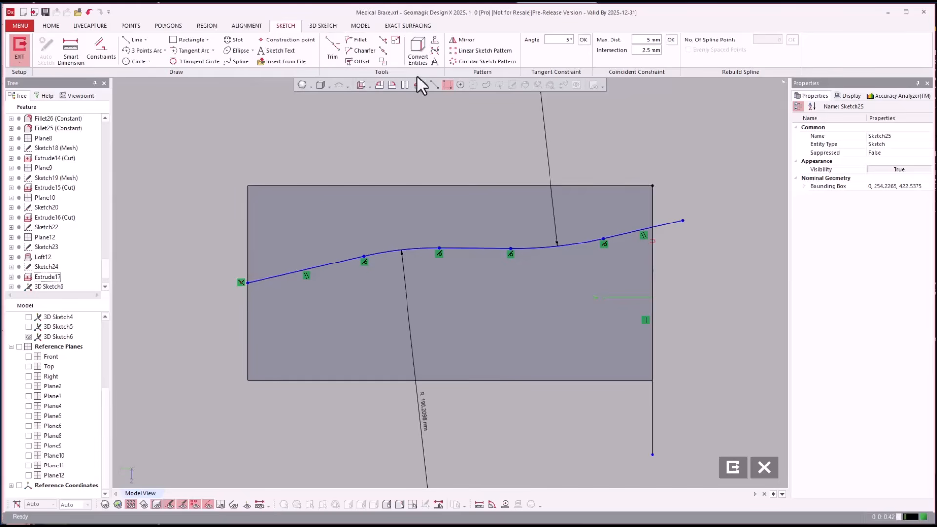
# Trim the profile's overhang at the face edge, trim away the vertical helper line, and exit the sketch
pyautogui.click(334, 47)
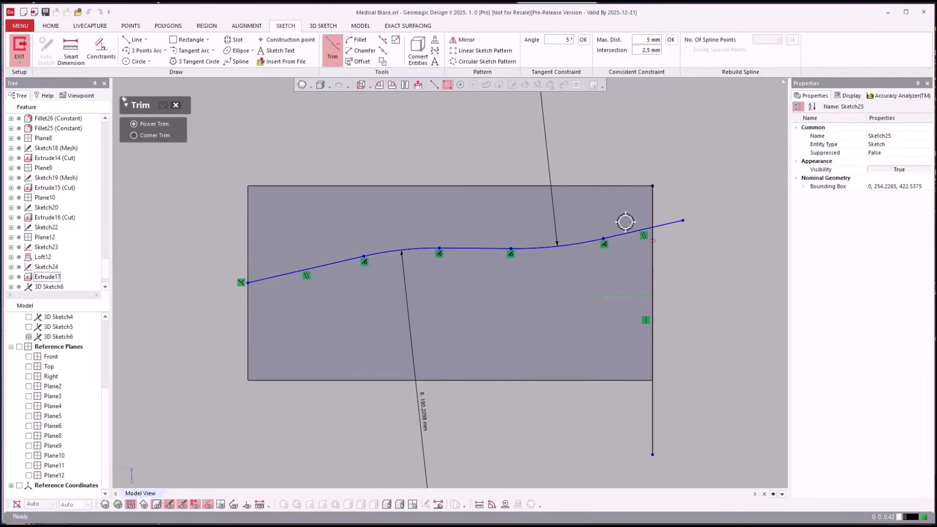
pyautogui.click(672, 223)
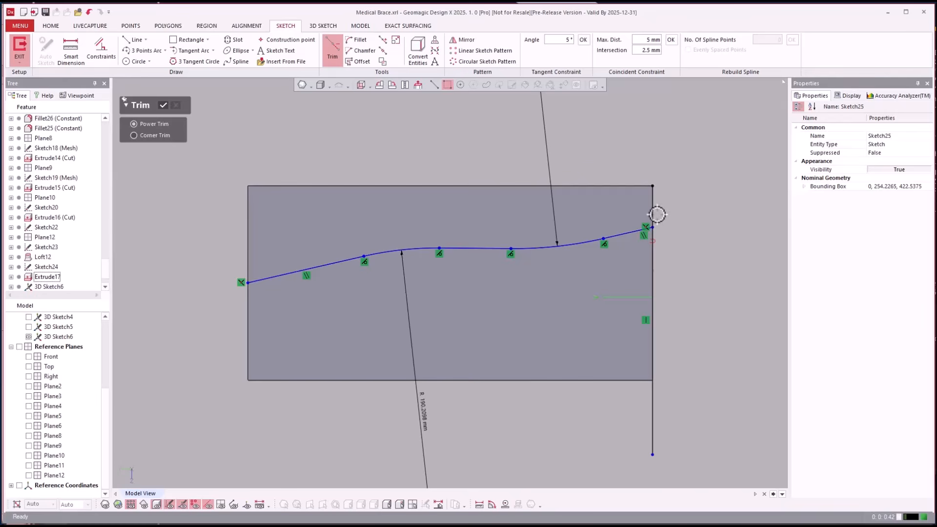
pyautogui.click(654, 210)
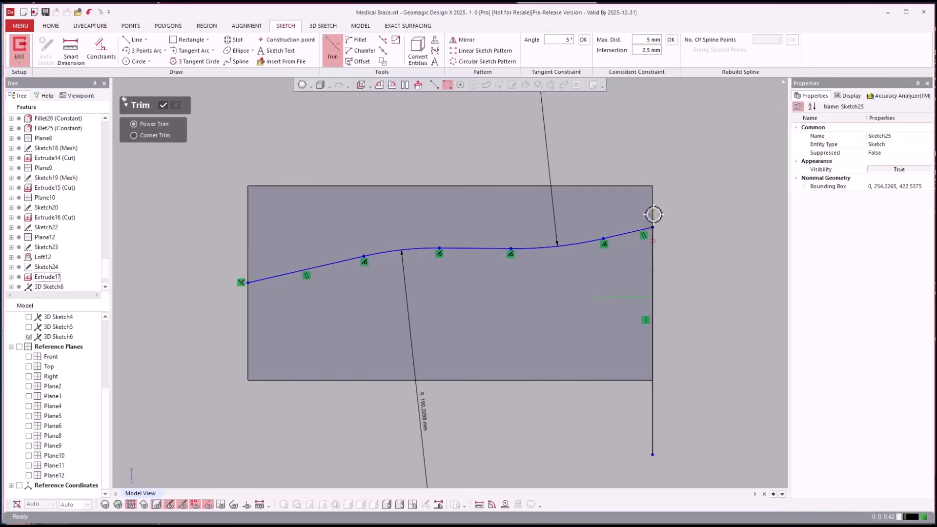
pyautogui.click(654, 250)
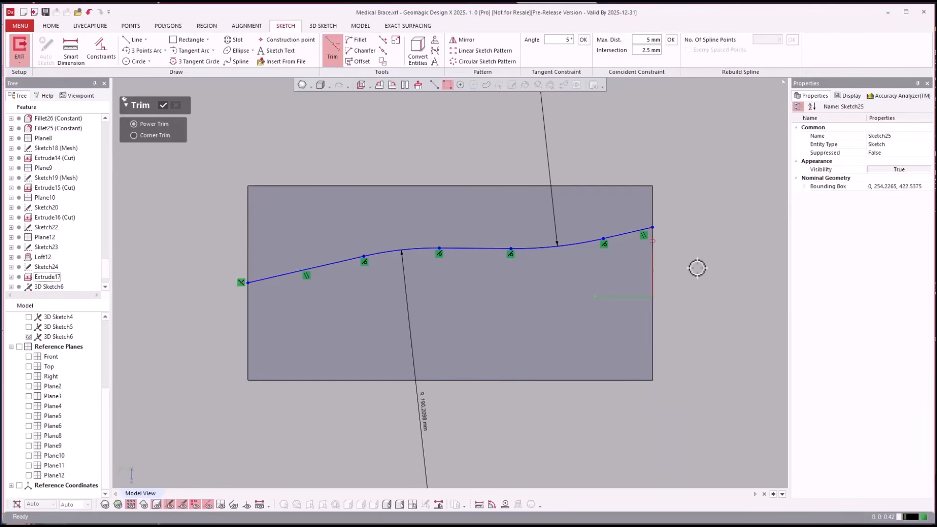
pyautogui.moveTo(654, 244); pyautogui.dragTo(713, 266, button='right')
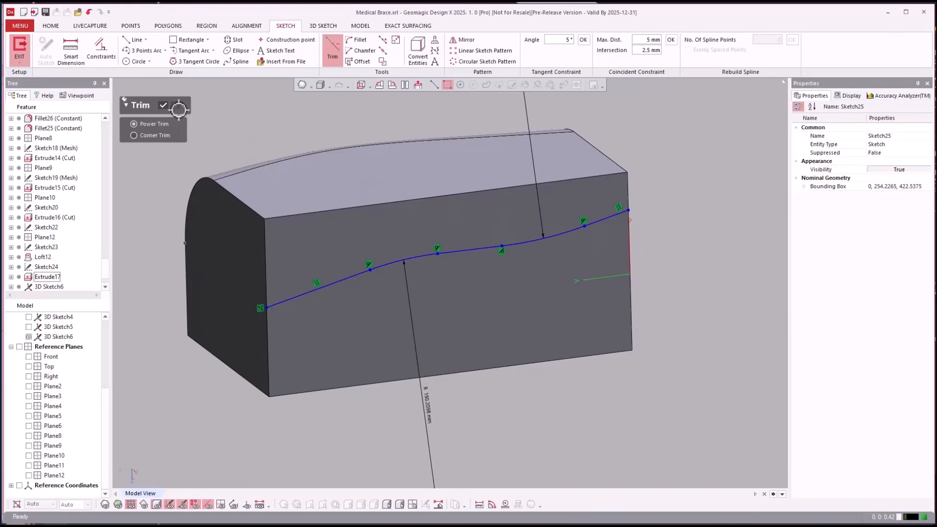
pyautogui.click(163, 105)
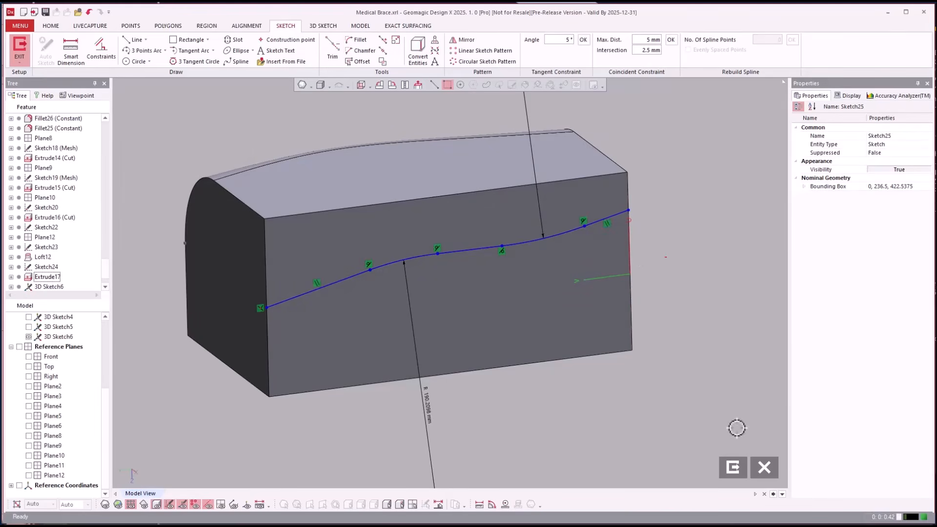
pyautogui.click(735, 470)
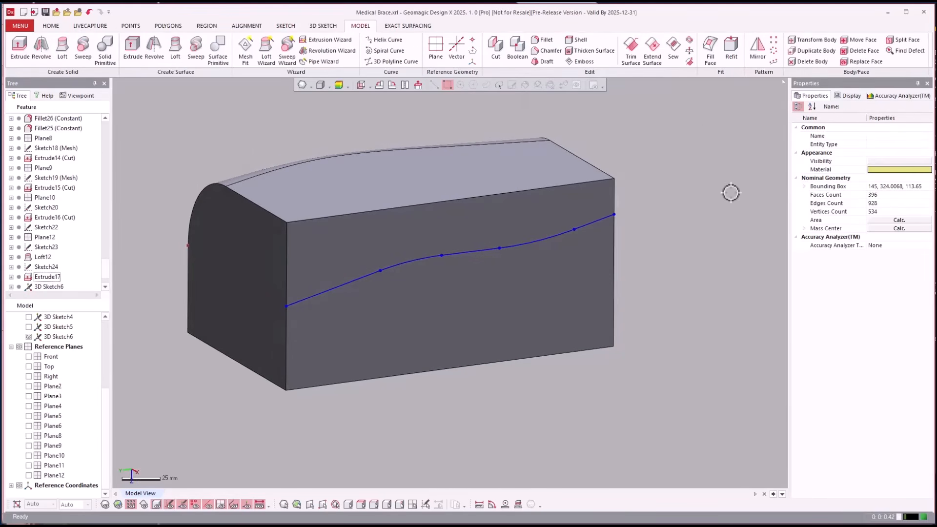
# Create a 60 mm face fillet between the block's top and front faces, using the sketched curve on the front face as hold line
pyautogui.click(540, 44)
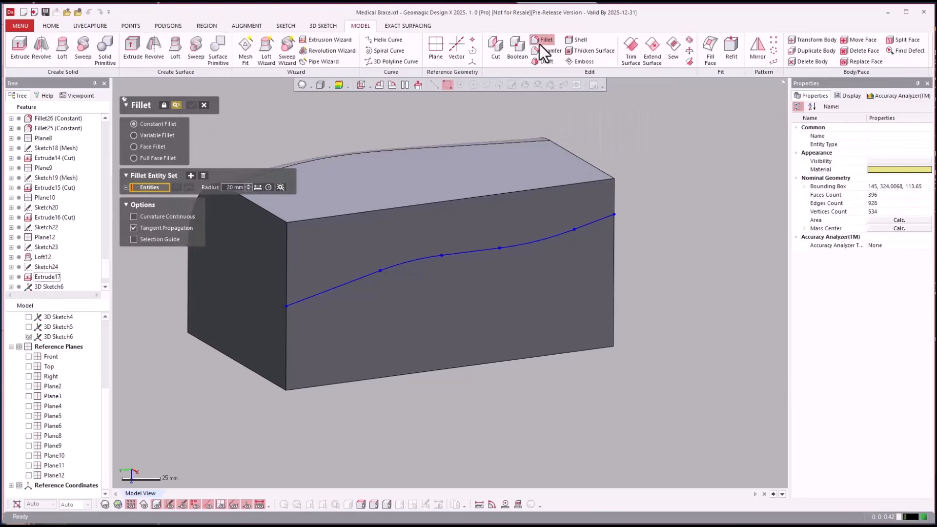
pyautogui.click(137, 149)
pyautogui.click(334, 185)
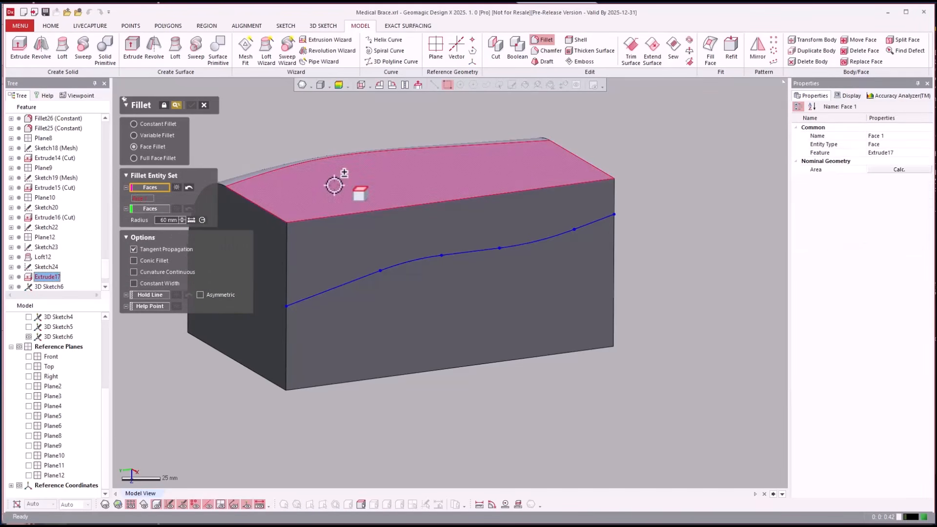
pyautogui.click(148, 209)
pyautogui.click(298, 244)
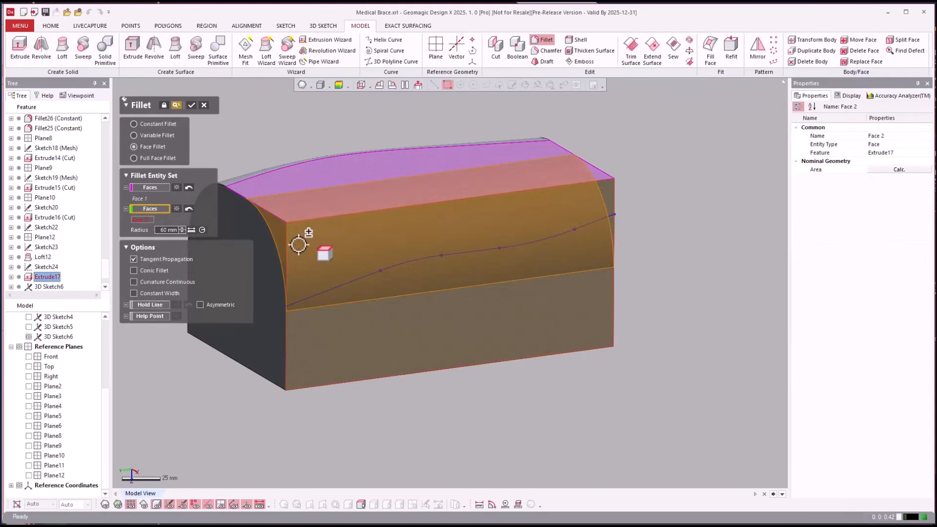
pyautogui.click(152, 305)
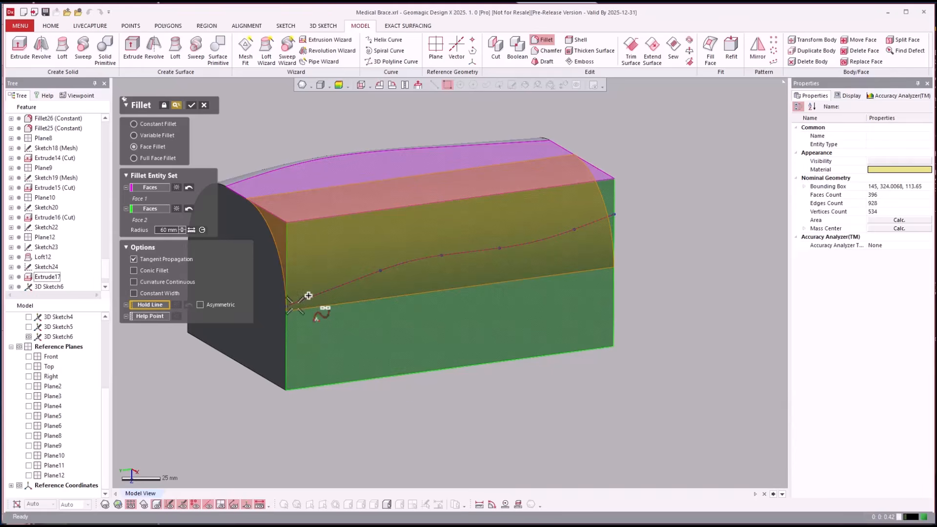
pyautogui.click(294, 306)
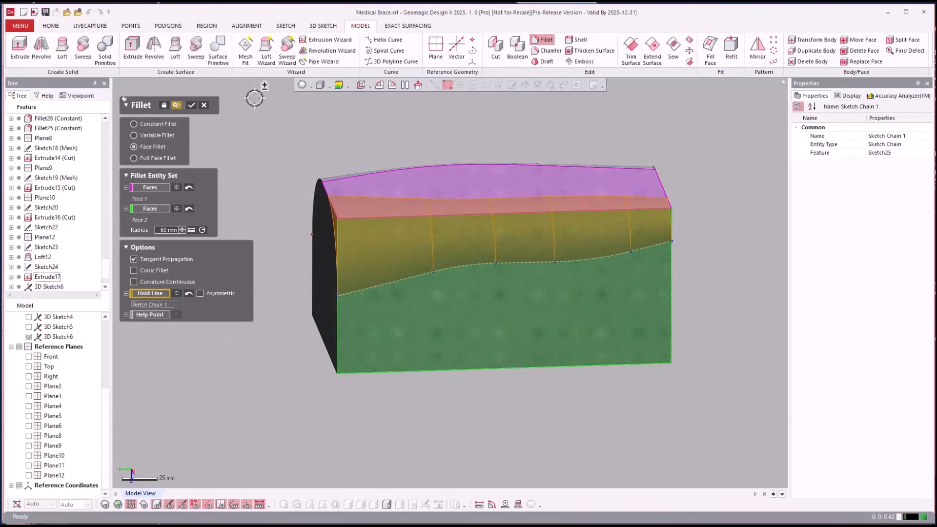
pyautogui.click(191, 105)
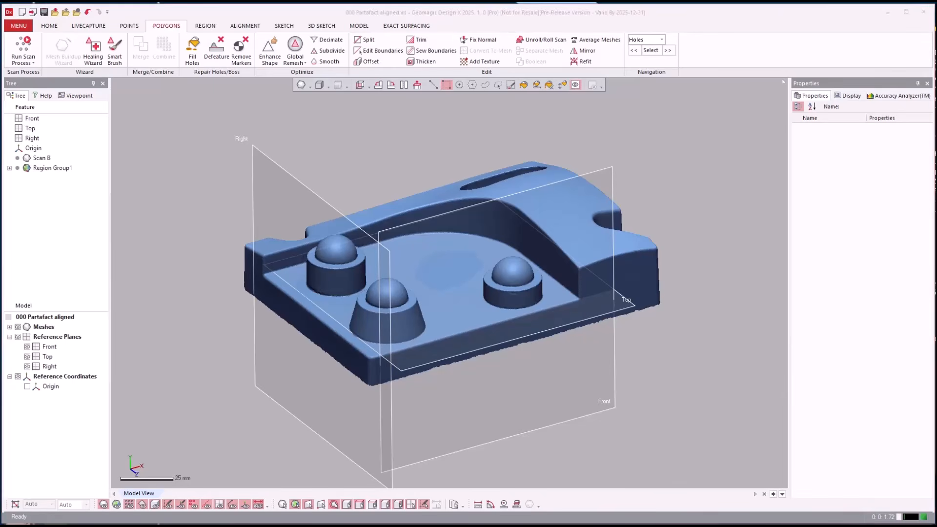
# Set up a mesh sketch of the scanned part on the Top plane with a 13 mm section offset and a 101 mm silhouette range
pyautogui.scroll(2, 677, 429)
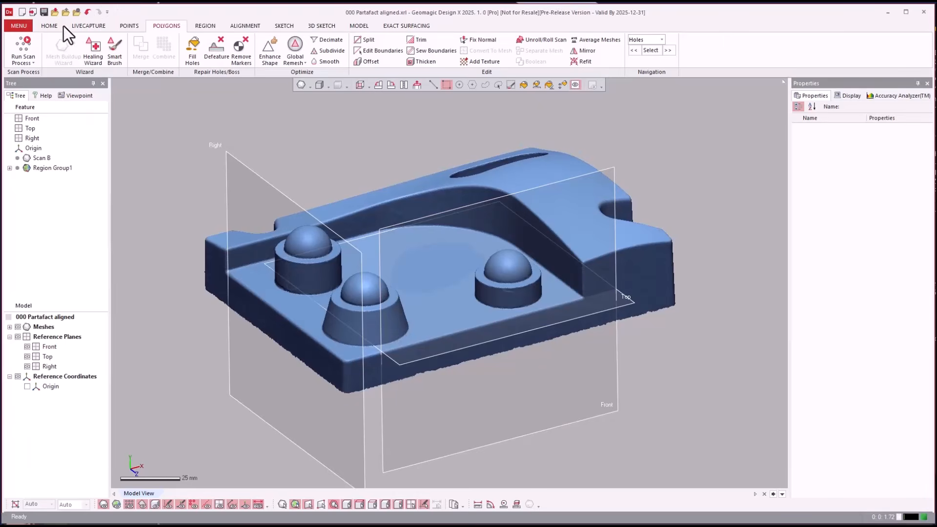
pyautogui.click(50, 26)
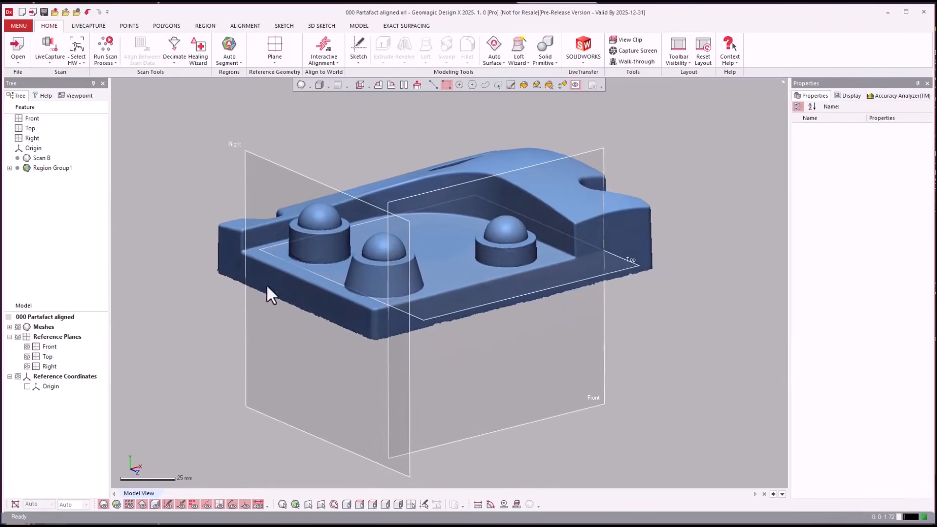
pyautogui.click(629, 266)
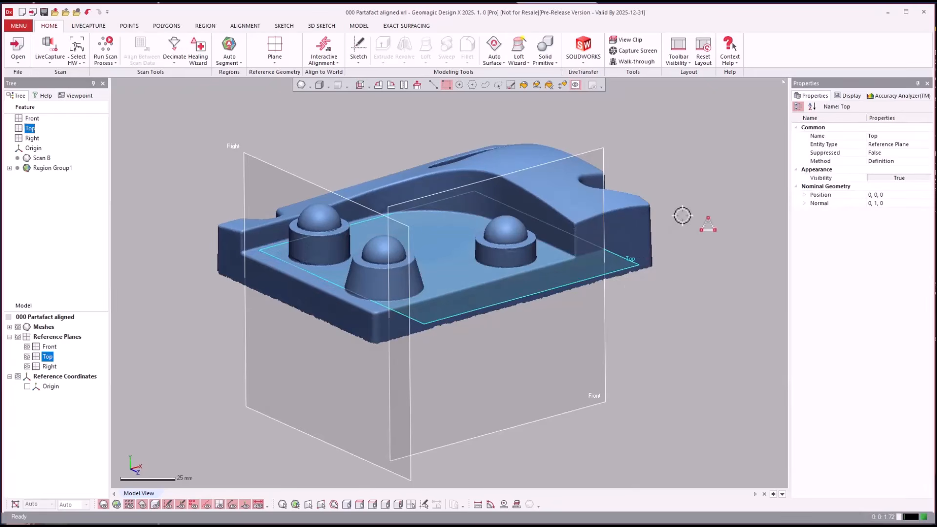
pyautogui.rightClick(684, 216)
pyautogui.click(692, 195)
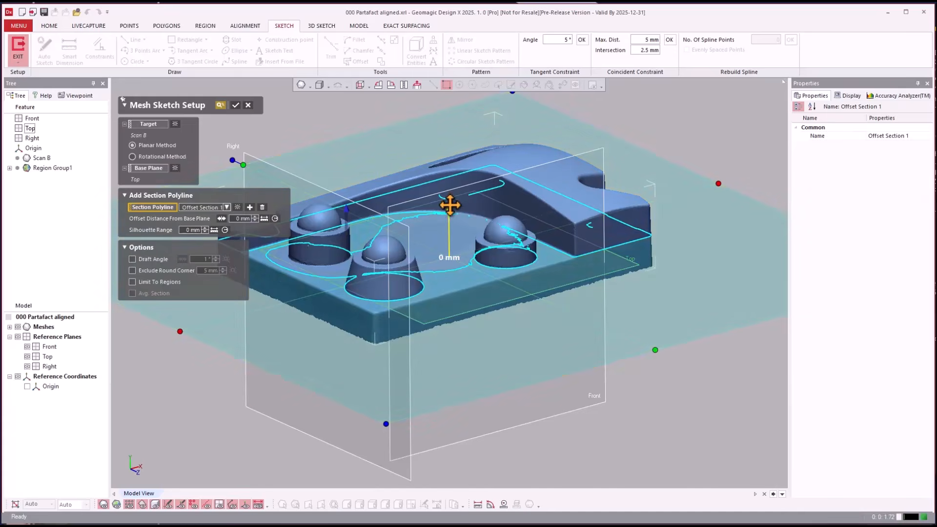
pyautogui.moveTo(448, 205); pyautogui.dragTo(455, 227)
pyautogui.moveTo(459, 231); pyautogui.dragTo(460, 232)
pyautogui.scroll(-3, 460, 232)
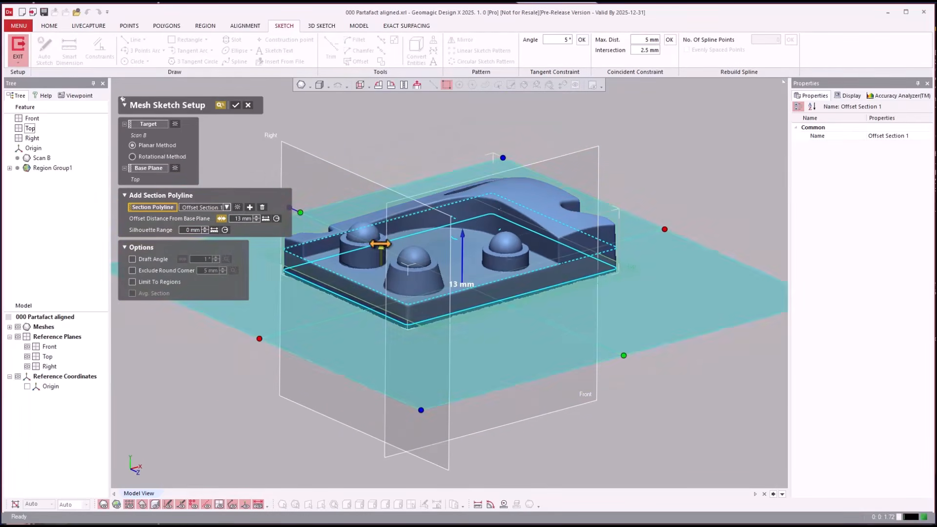
pyautogui.moveTo(381, 247); pyautogui.dragTo(391, 86)
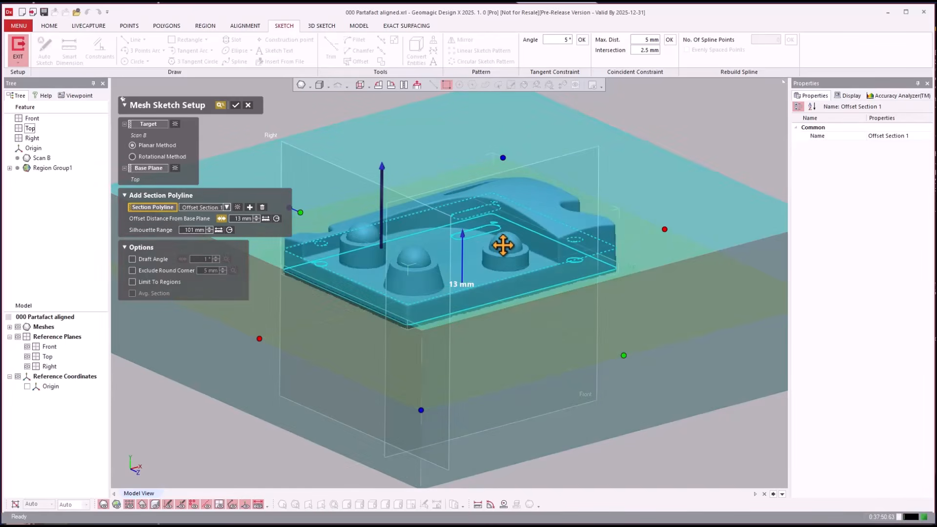
pyautogui.press('Return')
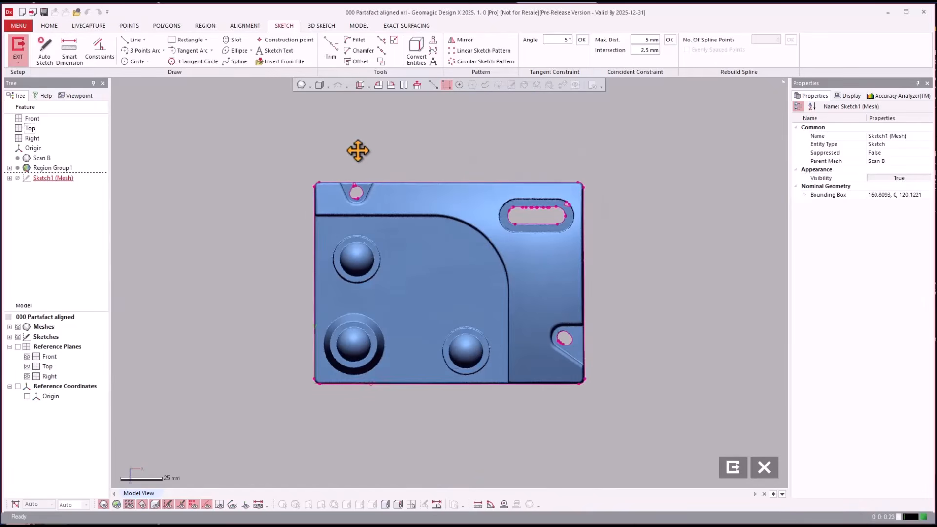
# Hide the mesh, fit a rectangle of about 160 × 120 mm to all four sides of the outer section outline, and exit the sketch
pyautogui.hotkey('ctrl', '1')
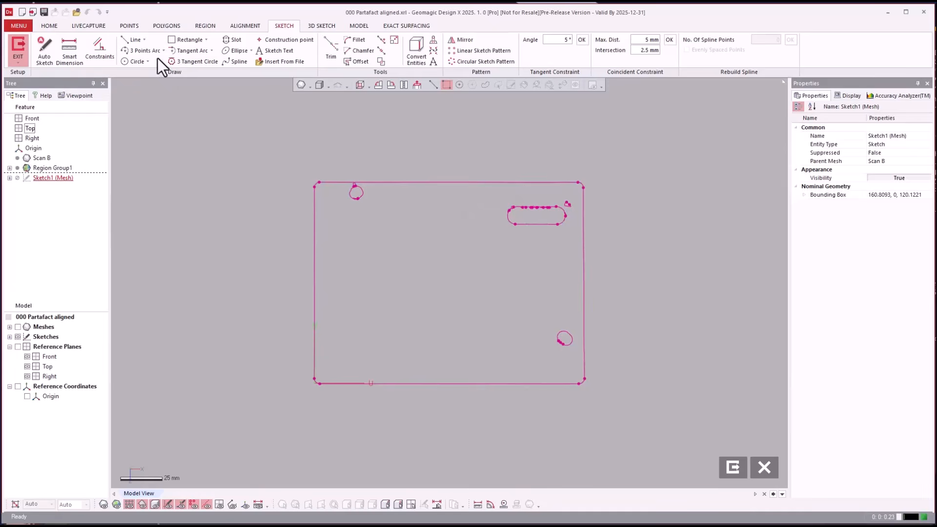
pyautogui.click(181, 40)
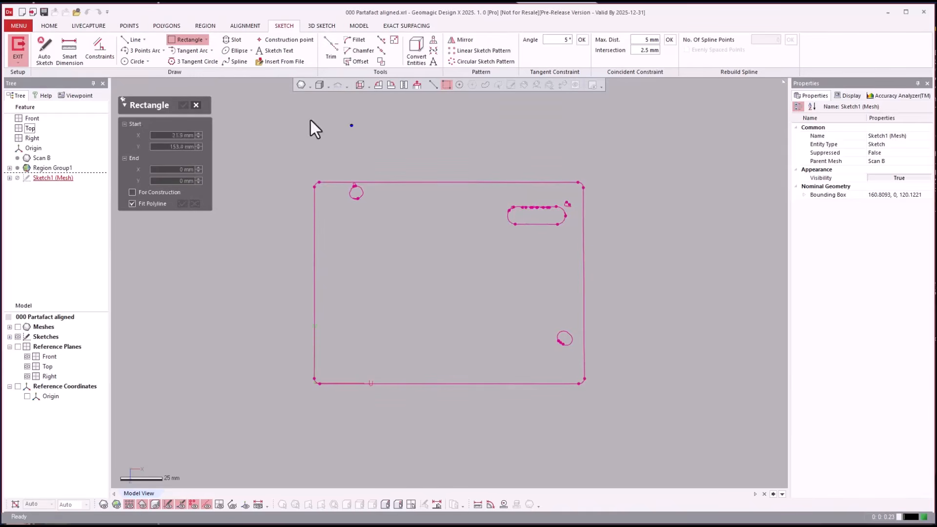
pyautogui.click(427, 190)
pyautogui.moveTo(318, 287); pyautogui.dragTo(308, 300)
pyautogui.moveTo(405, 316); pyautogui.dragTo(469, 400)
pyautogui.moveTo(580, 291); pyautogui.dragTo(579, 294)
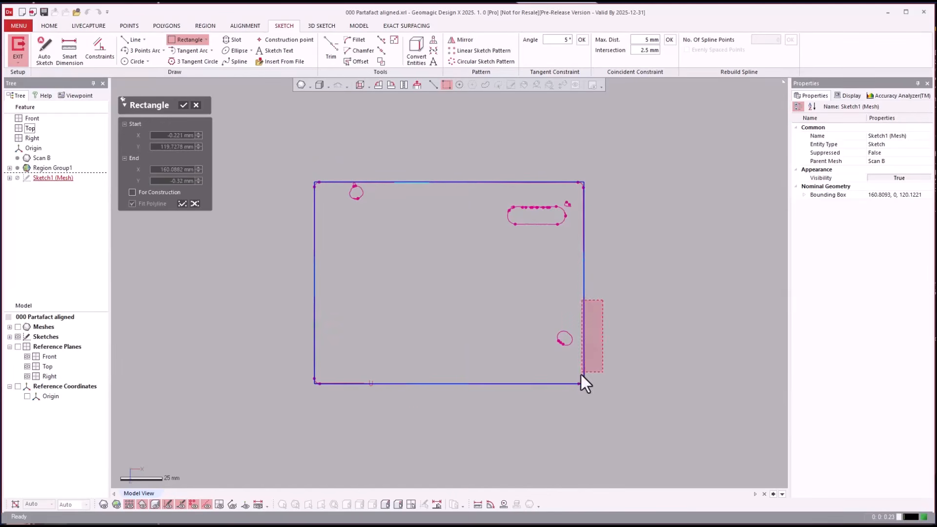
pyautogui.moveTo(581, 373); pyautogui.dragTo(582, 374)
pyautogui.moveTo(338, 341); pyautogui.dragTo(308, 366)
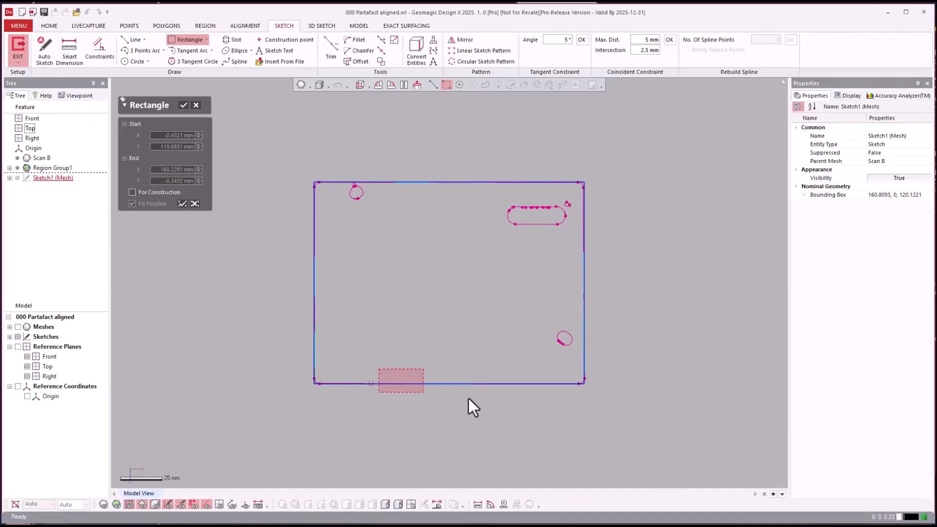
pyautogui.moveTo(469, 398); pyautogui.dragTo(469, 397)
pyautogui.moveTo(444, 207); pyautogui.dragTo(452, 157)
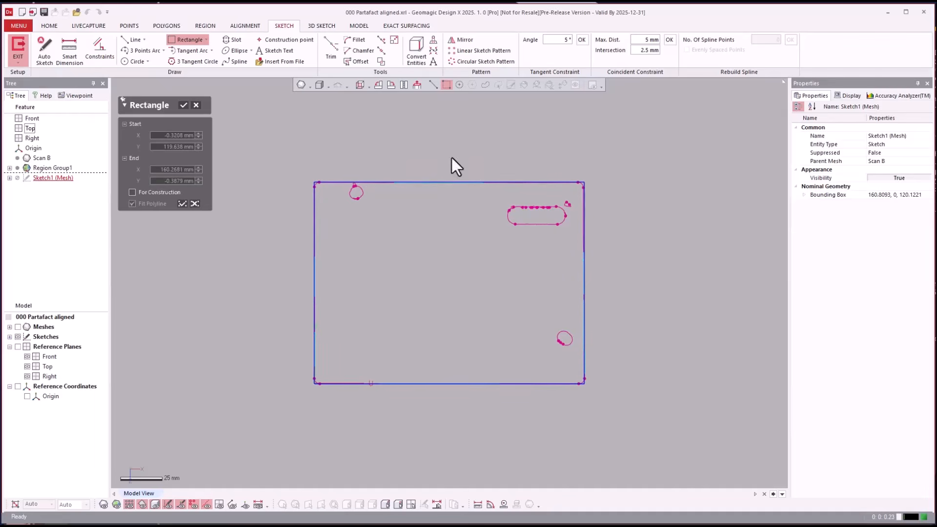
pyautogui.moveTo(504, 181); pyautogui.dragTo(536, 190)
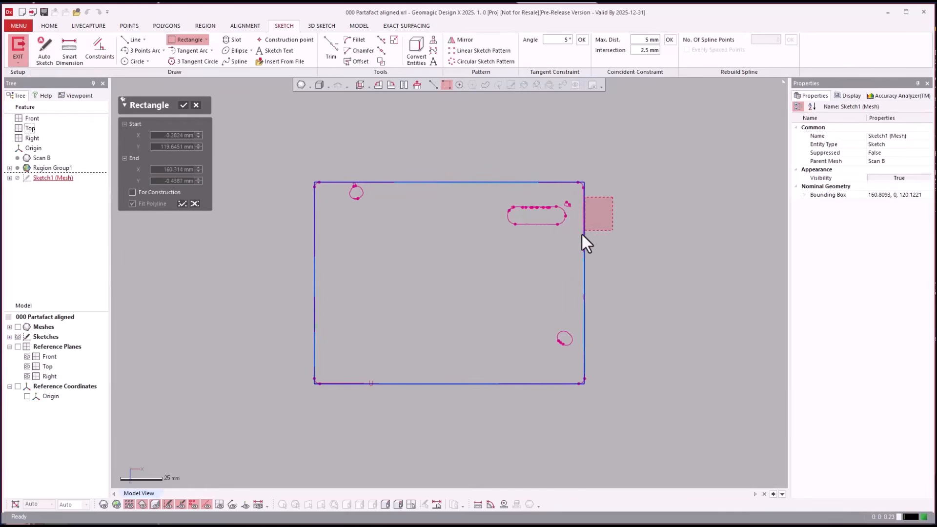
pyautogui.moveTo(582, 235); pyautogui.dragTo(578, 249)
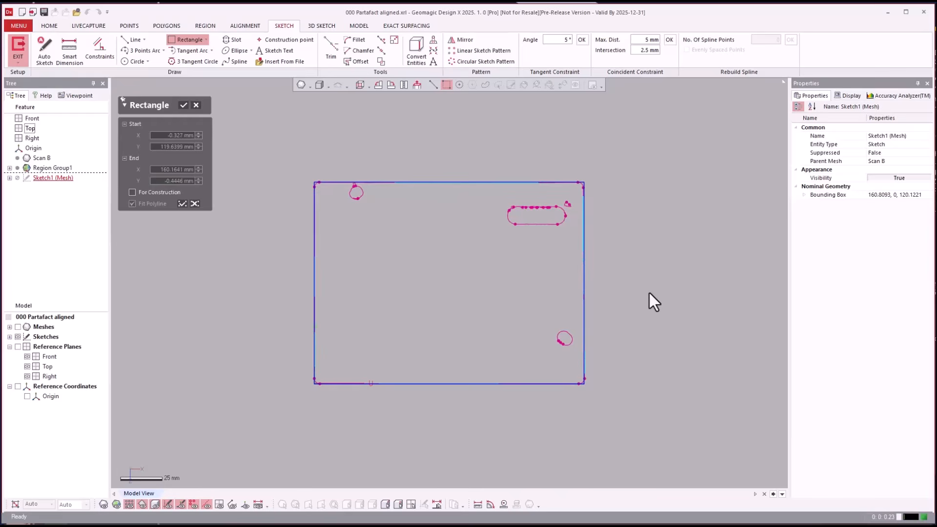
pyautogui.press('Return')
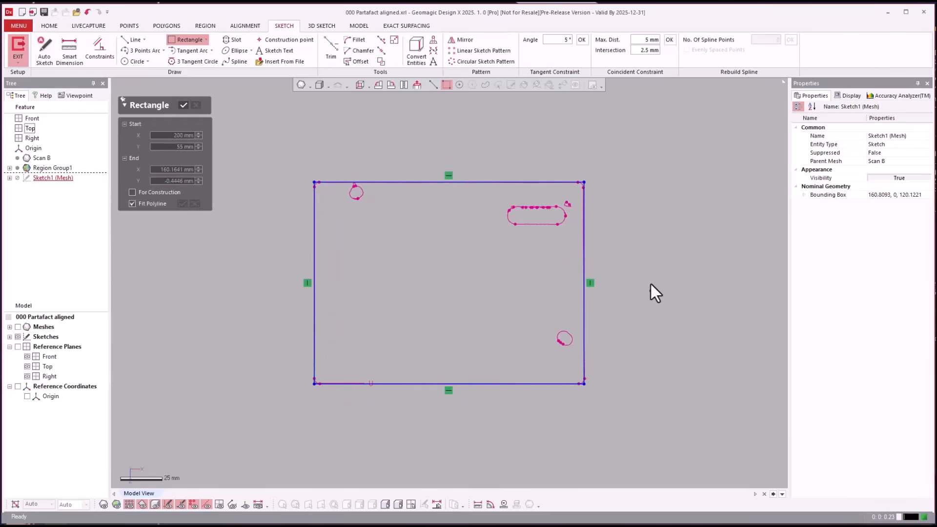
pyautogui.press('Escape')
pyautogui.click(736, 467)
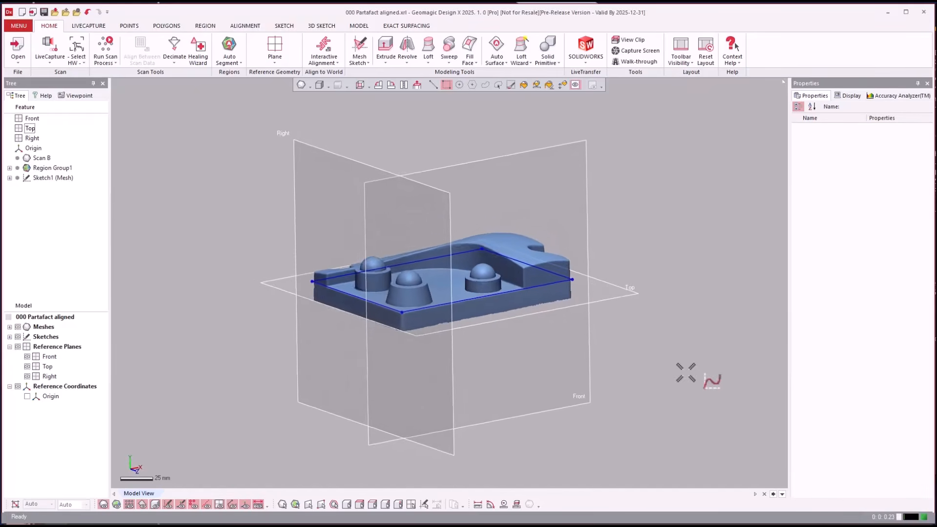
# Set up a mesh sketch of the part on the Front plane with a silhouette range of about 225 mm
pyautogui.click(579, 186)
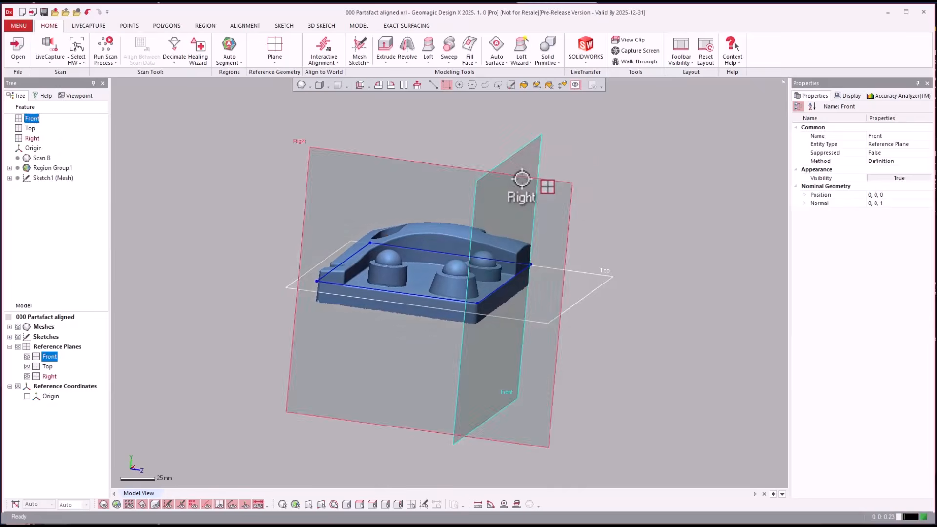
pyautogui.rightClick(524, 166)
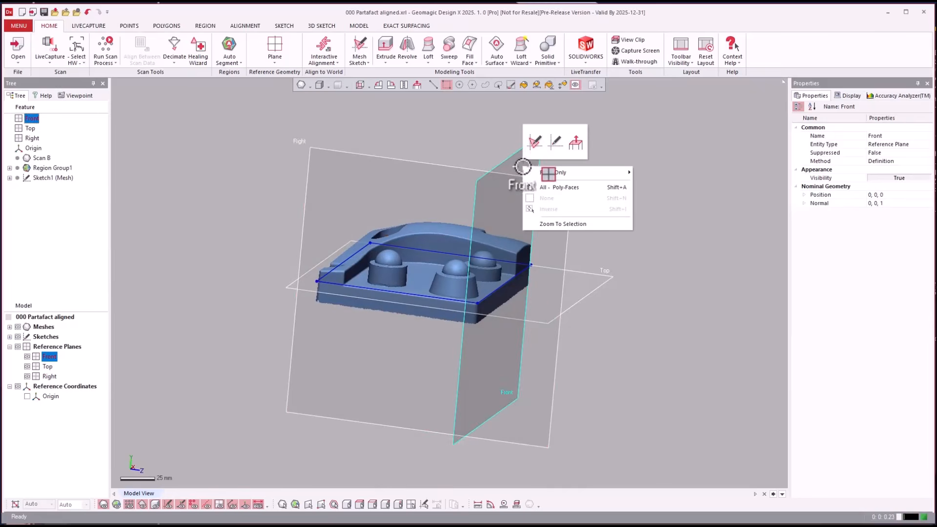
pyautogui.click(540, 147)
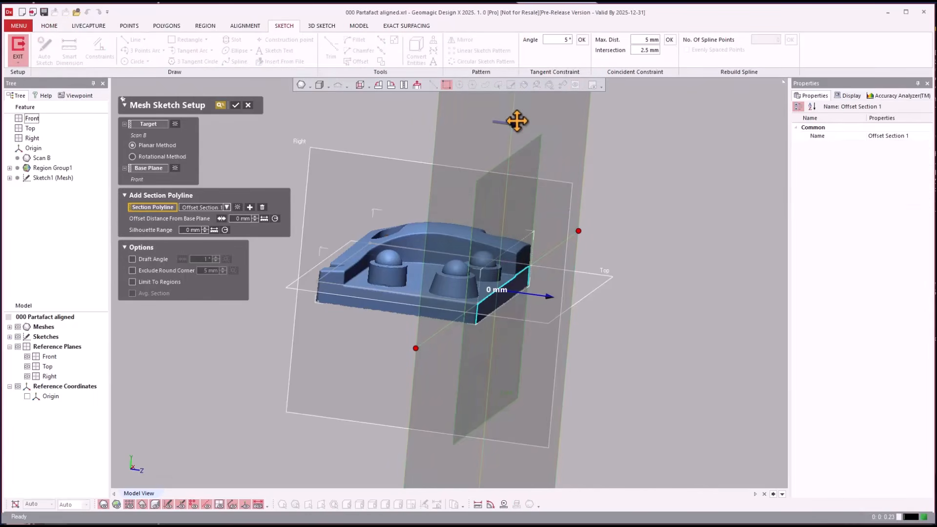
pyautogui.moveTo(517, 121); pyautogui.dragTo(667, 145)
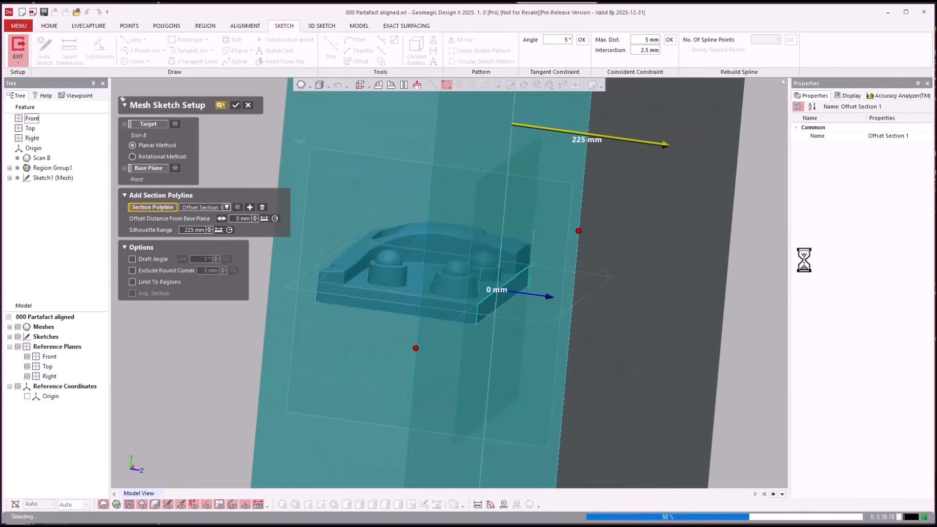
pyautogui.moveTo(733, 266); pyautogui.dragTo(589, 259, button='right')
pyautogui.press('Return')
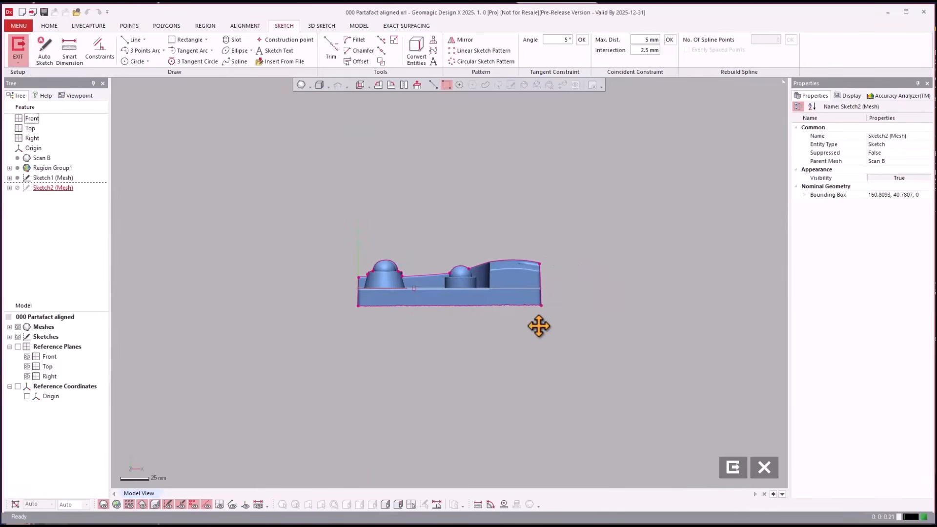
# Sketch a horizontal line about 163 mm long below the part and move it up onto the part's bottom edge
pyautogui.click(128, 41)
pyautogui.scroll(-2, 373, 329)
pyautogui.scroll(8, 373, 340)
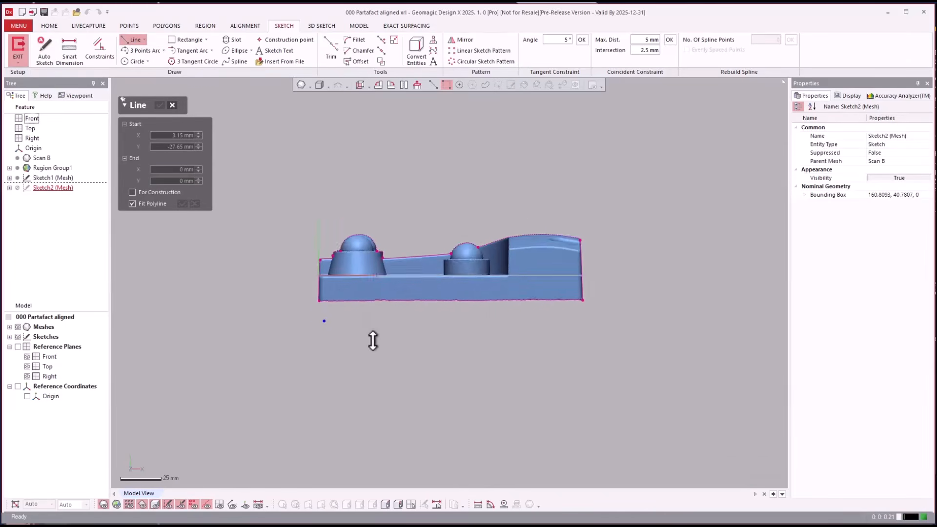
pyautogui.click(238, 322)
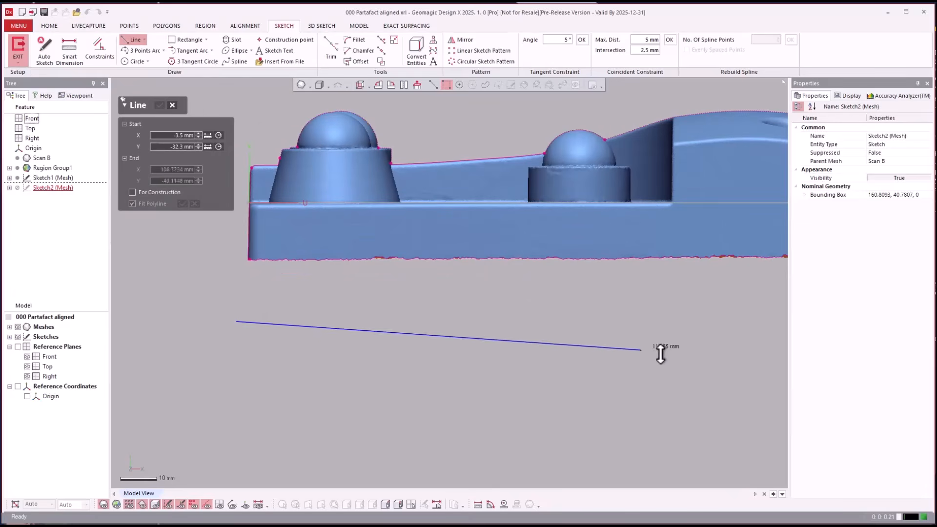
pyautogui.scroll(2, 622, 334)
pyautogui.scroll(-4, 626, 326)
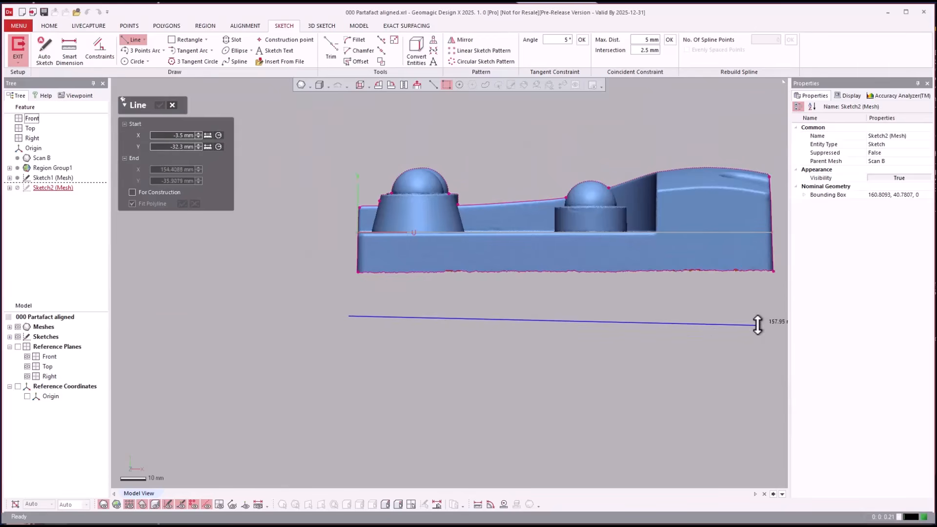
pyautogui.click(770, 316)
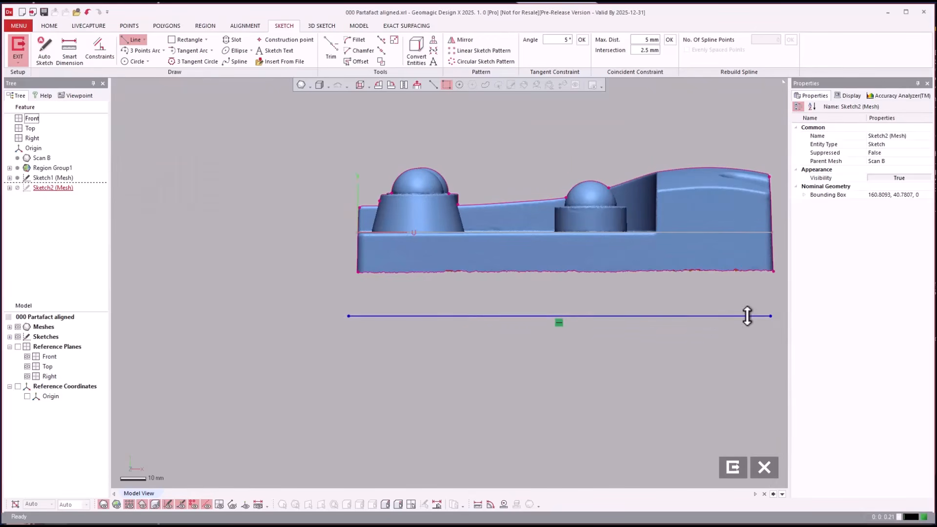
pyautogui.moveTo(747, 317); pyautogui.dragTo(752, 273)
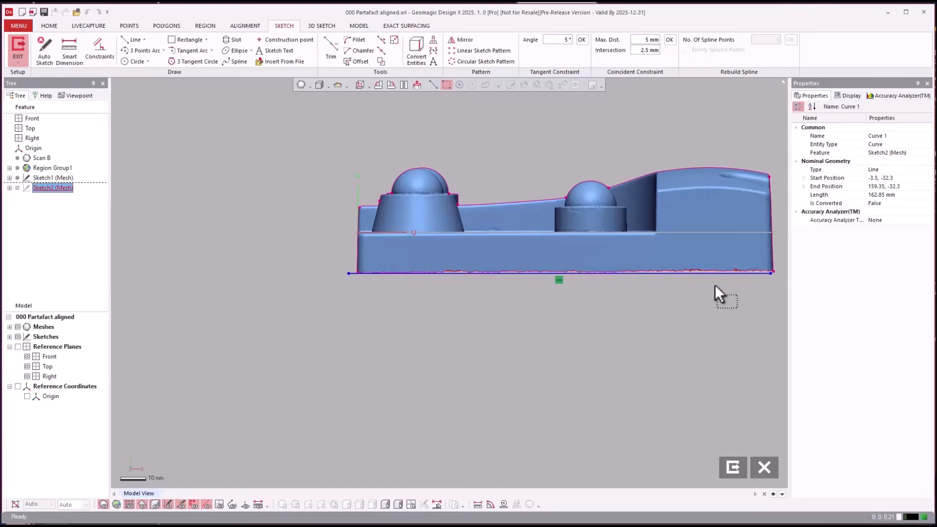
# Sketch a horizontal line about 85 mm long beside the part's upper side and move it down level with the part's top
pyautogui.scroll(-3, 364, 331)
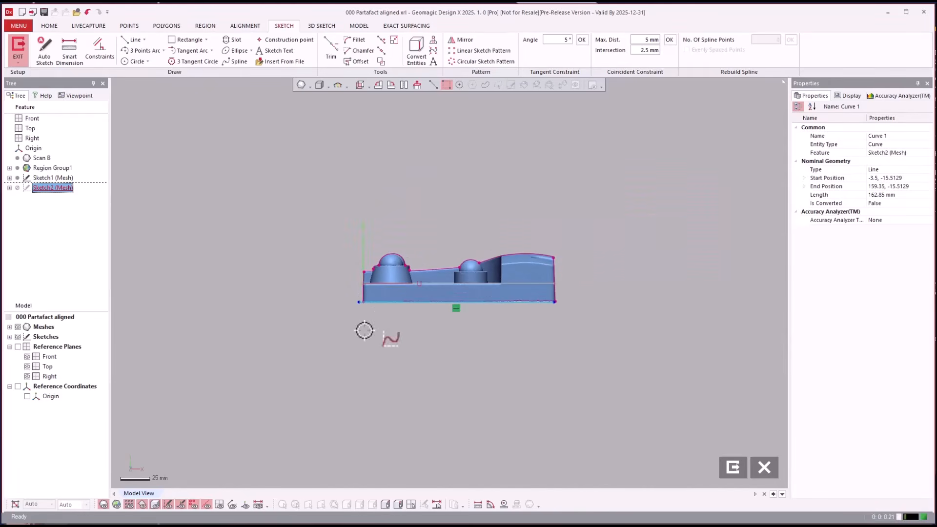
pyautogui.click(570, 187)
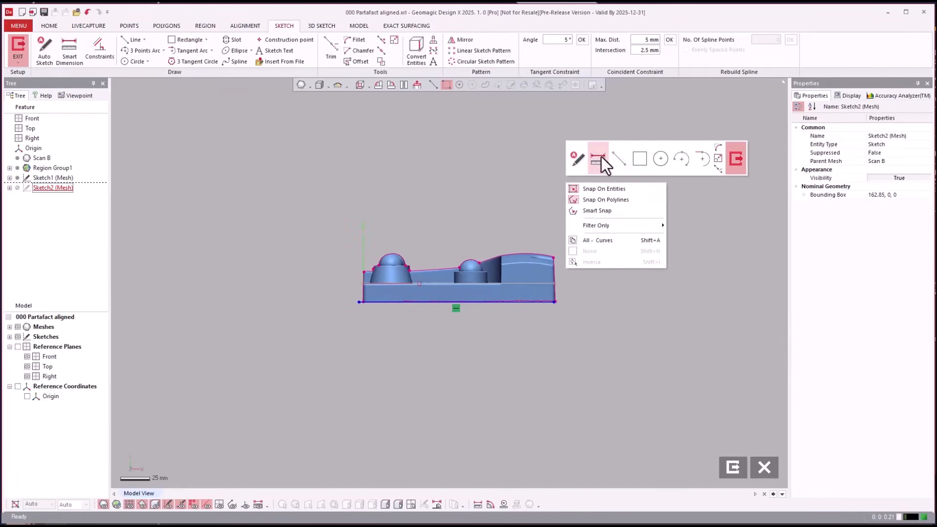
pyautogui.click(616, 161)
pyautogui.click(567, 205)
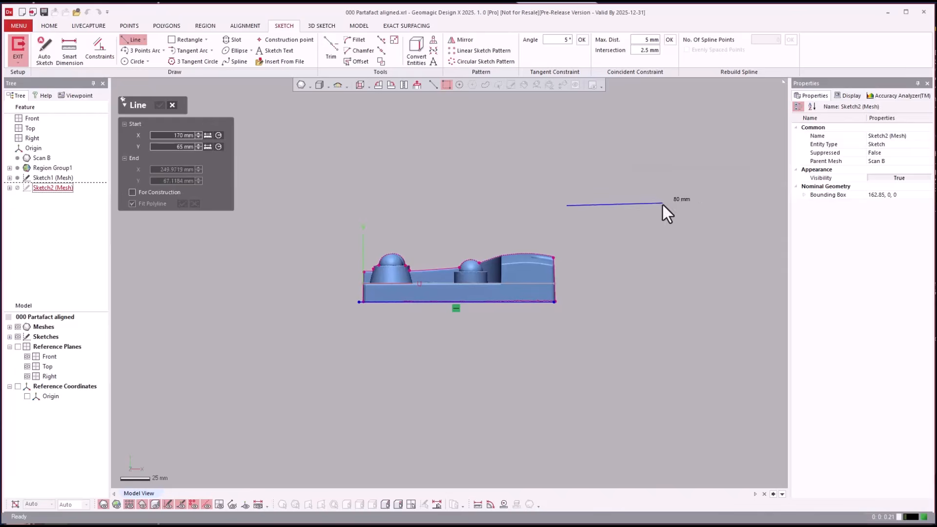
pyautogui.click(668, 206)
pyautogui.press('Escape')
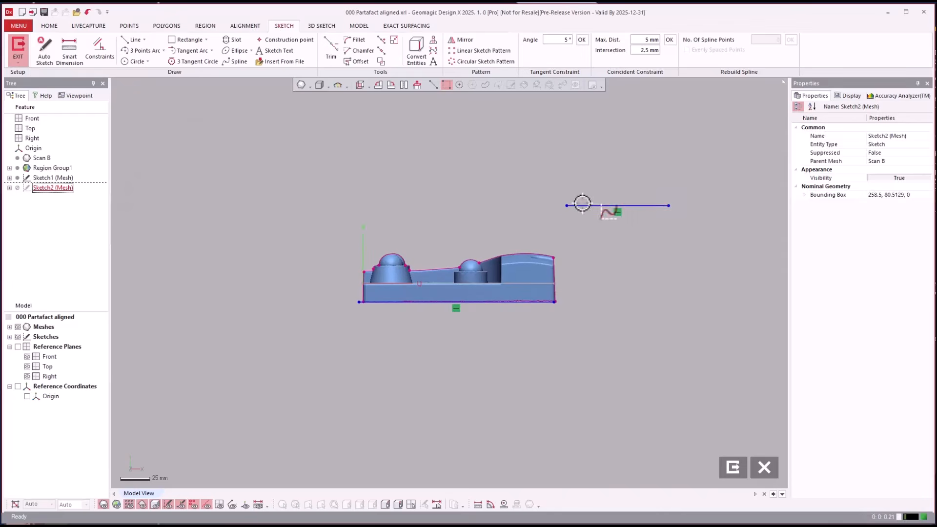
pyautogui.moveTo(582, 205)
pyautogui.mouseDown()
pyautogui.moveTo(525, 242)
pyautogui.moveTo(530, 253)
pyautogui.mouseUp()
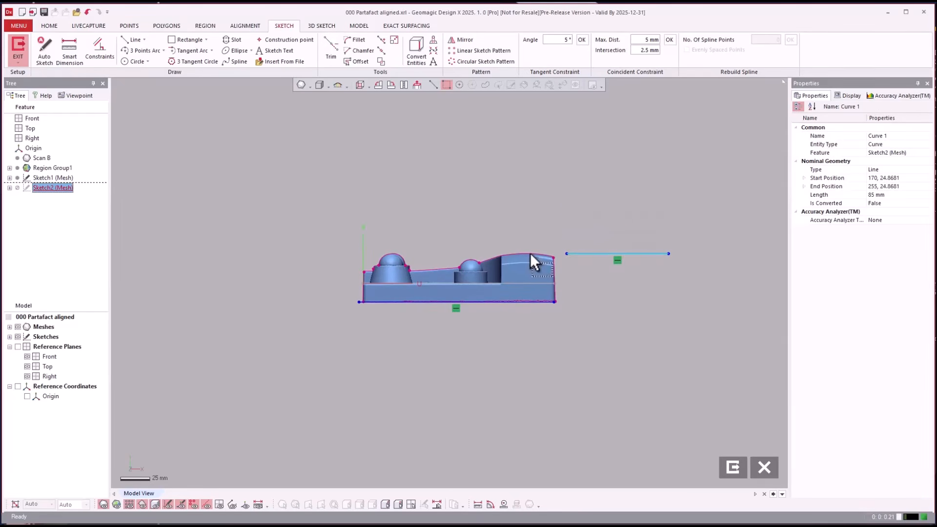
# Resize the upper and lower horizontal lines so both extend past the two ends of the part, and exit the sketch
pyautogui.click(394, 40)
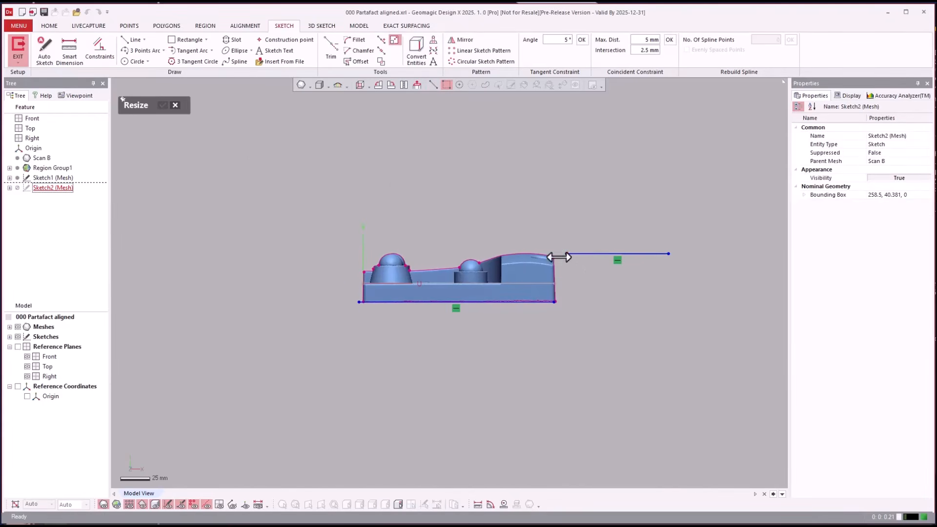
pyautogui.moveTo(559, 258); pyautogui.dragTo(279, 286)
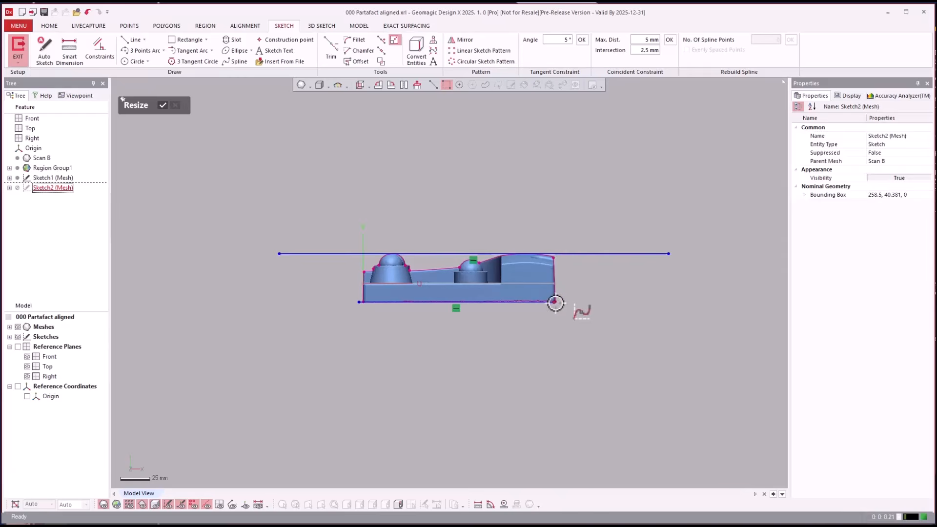
pyautogui.moveTo(555, 302); pyautogui.dragTo(626, 302)
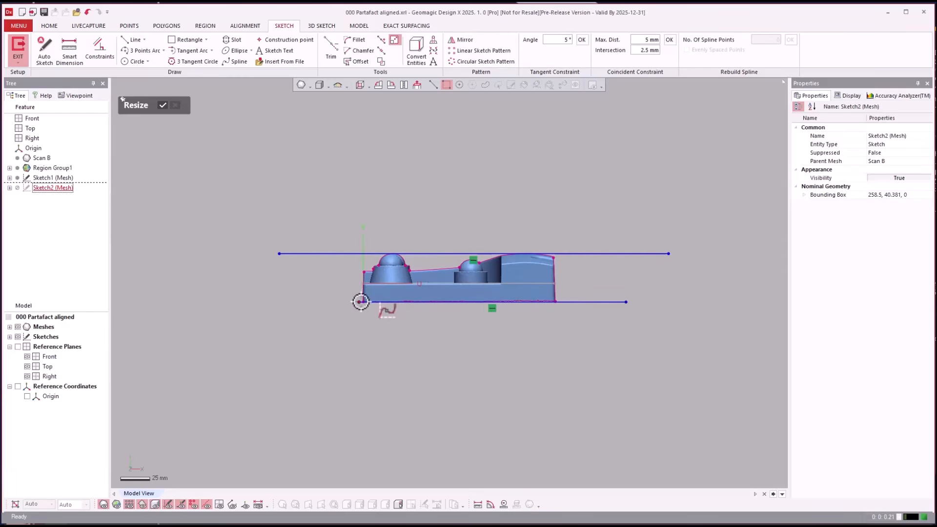
pyautogui.moveTo(359, 302); pyautogui.dragTo(312, 302)
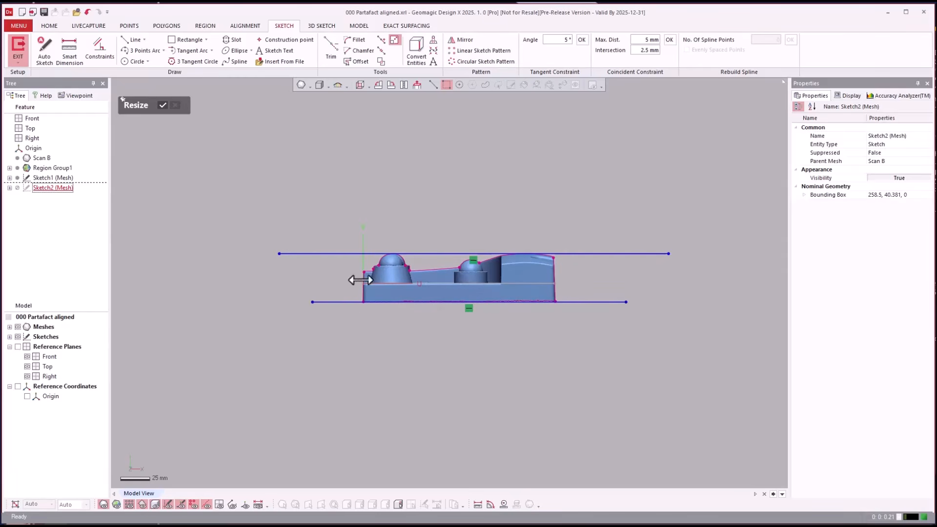
pyautogui.click(163, 106)
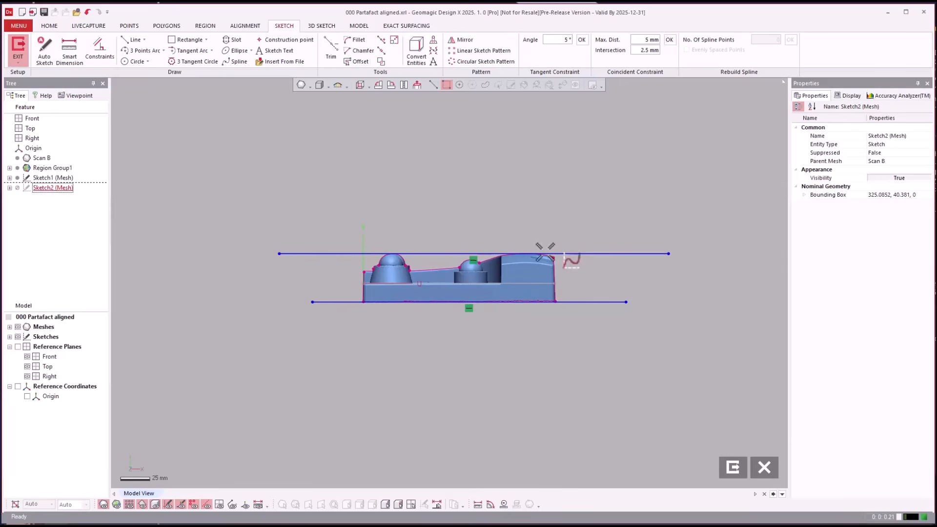
pyautogui.click(733, 467)
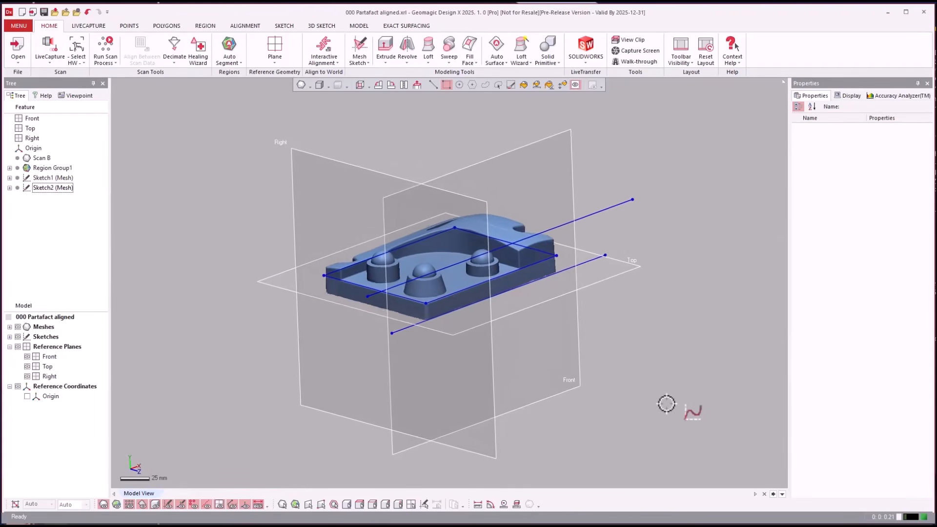
# Transfer the model to SOLIDWORKS with LiveTransfer, using Start From First Feature, and view the sketches there at an angle
pyautogui.click(581, 66)
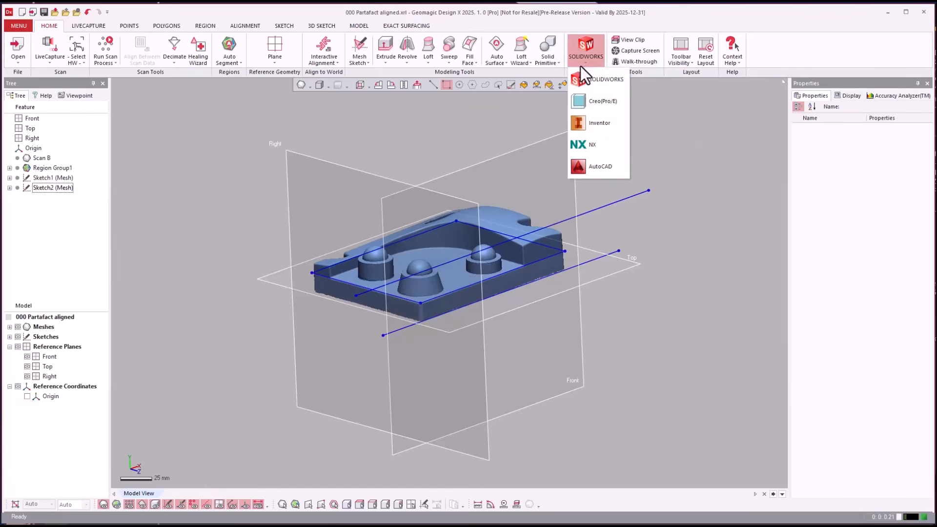
pyautogui.click(584, 78)
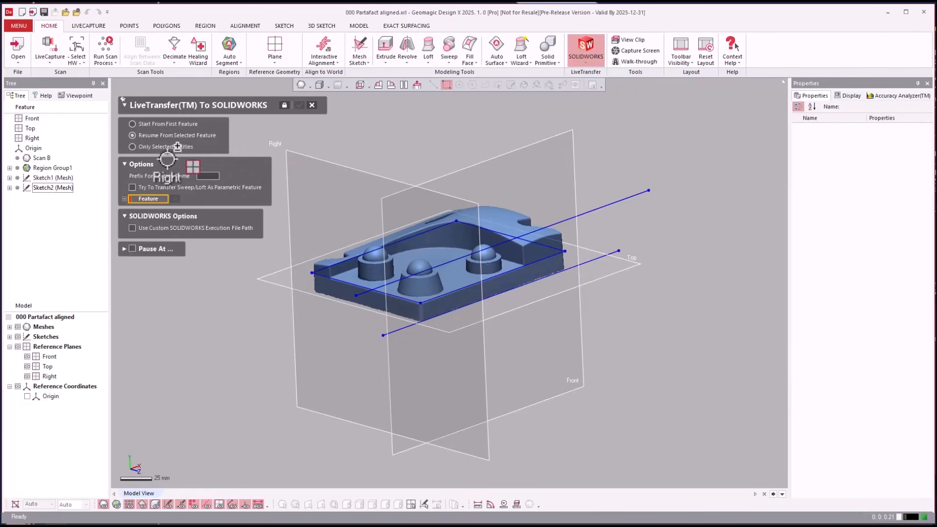
pyautogui.click(151, 124)
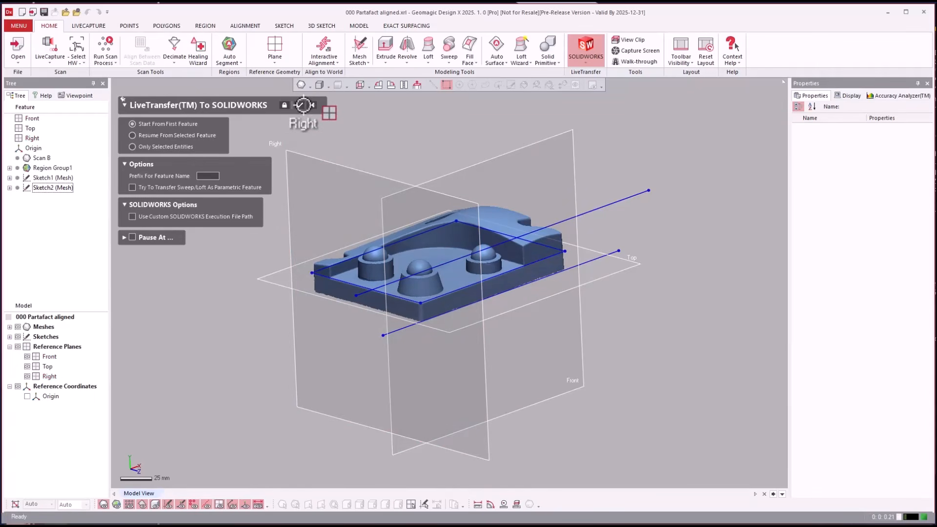
pyautogui.click(303, 105)
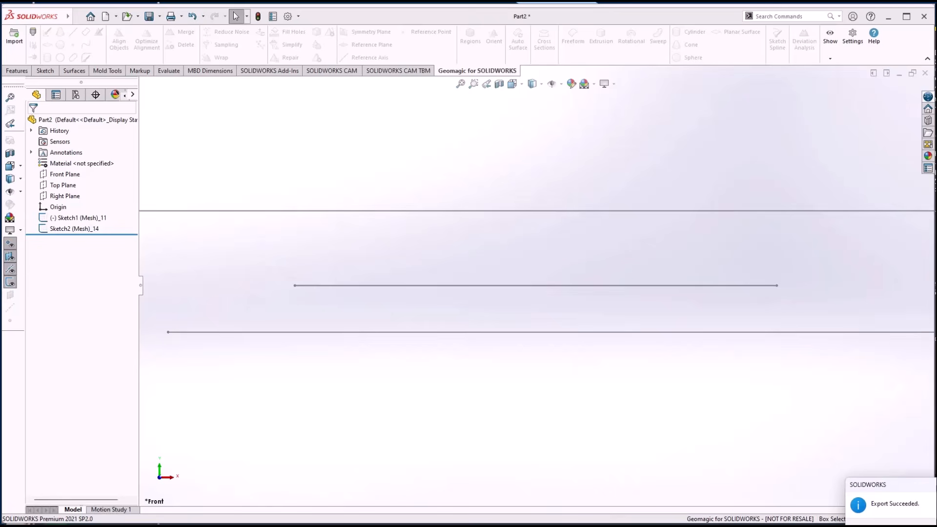
pyautogui.click(715, 427)
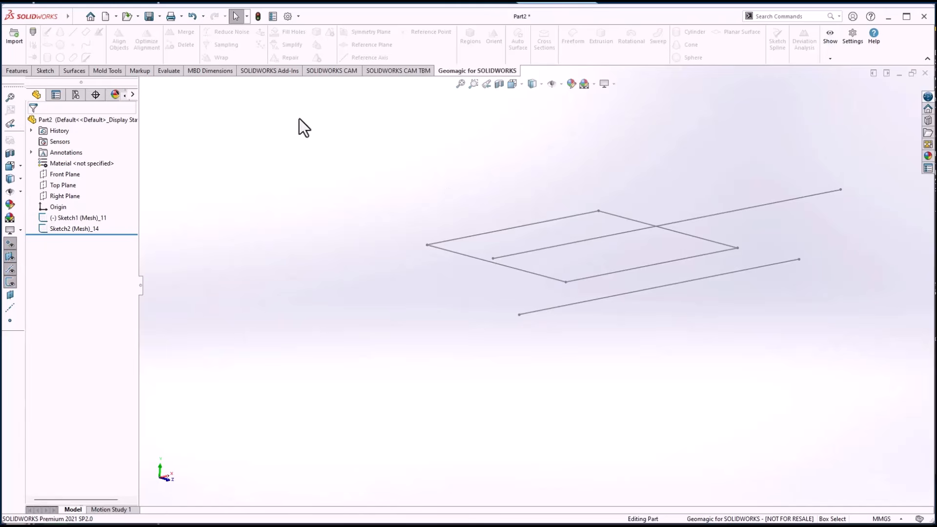
# Apply Extruded Boss/Base to the transferred rectangle and pull its depth downward to 16 mm near the lower line
pyautogui.click(16, 71)
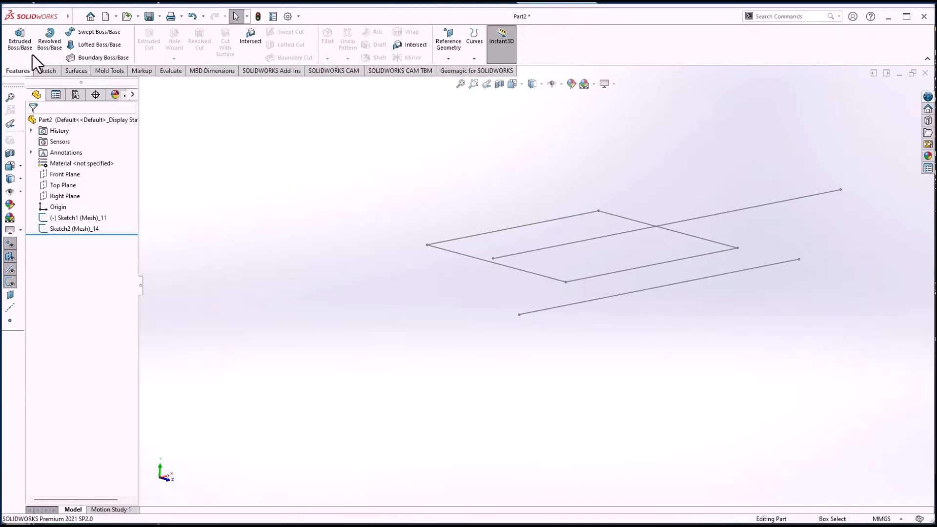
pyautogui.click(20, 38)
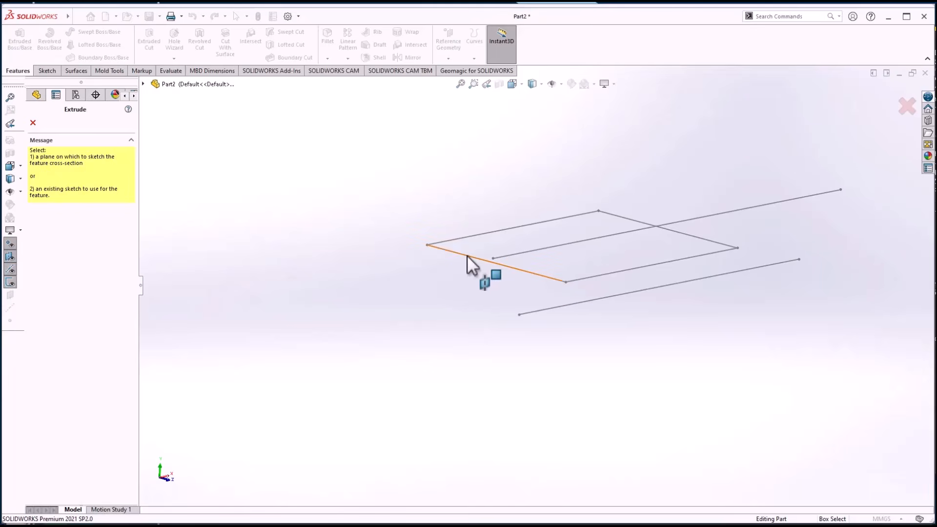
pyautogui.click(467, 255)
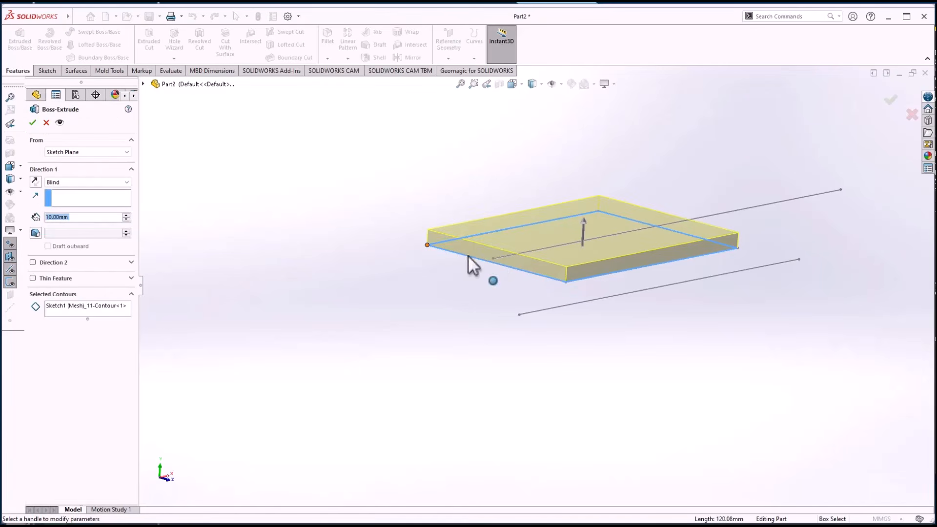
pyautogui.moveTo(578, 219); pyautogui.dragTo(576, 220, button='middle')
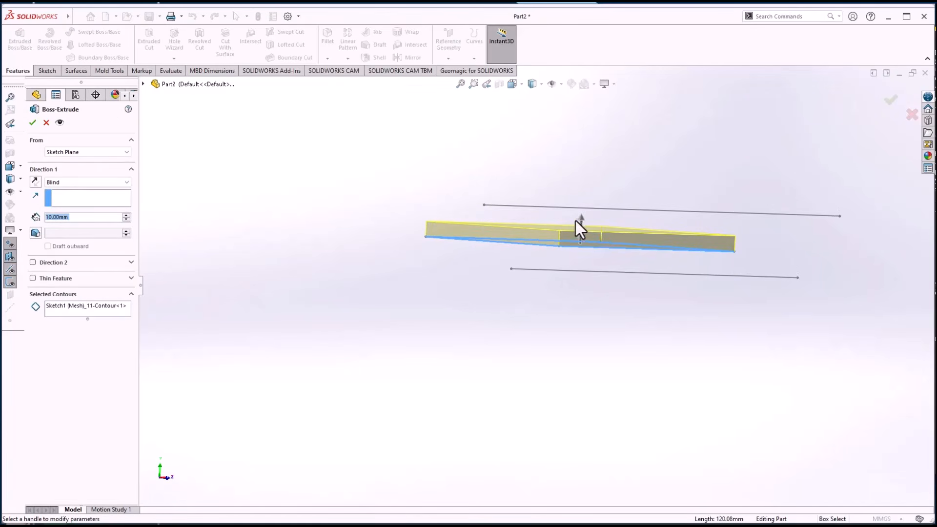
pyautogui.click(580, 218)
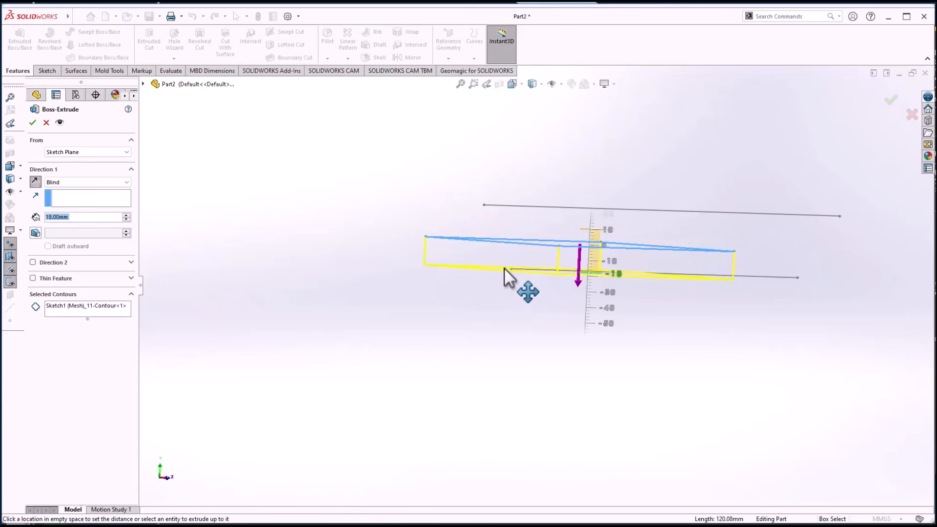
pyautogui.click(511, 270)
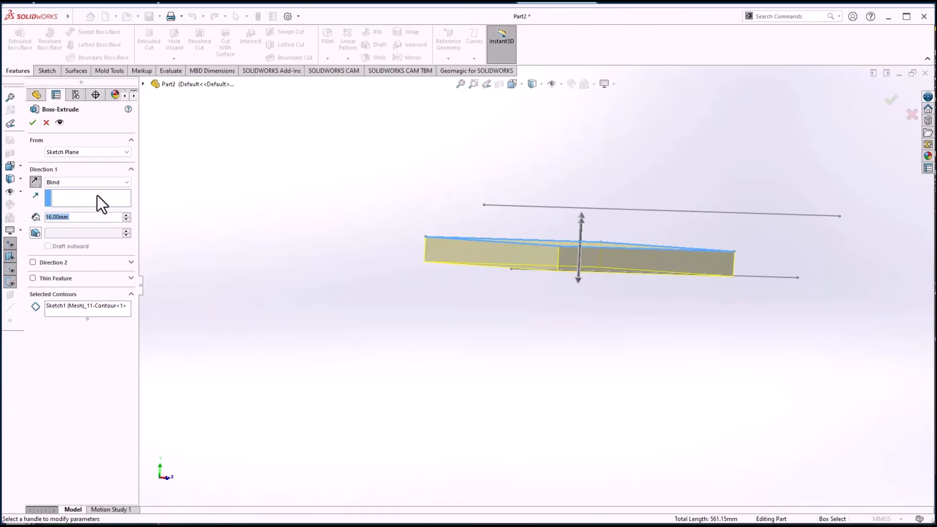
# Set the extrusion's first direction to Up To Vertex, ending at the near endpoint of the lower horizontal line
pyautogui.click(125, 180)
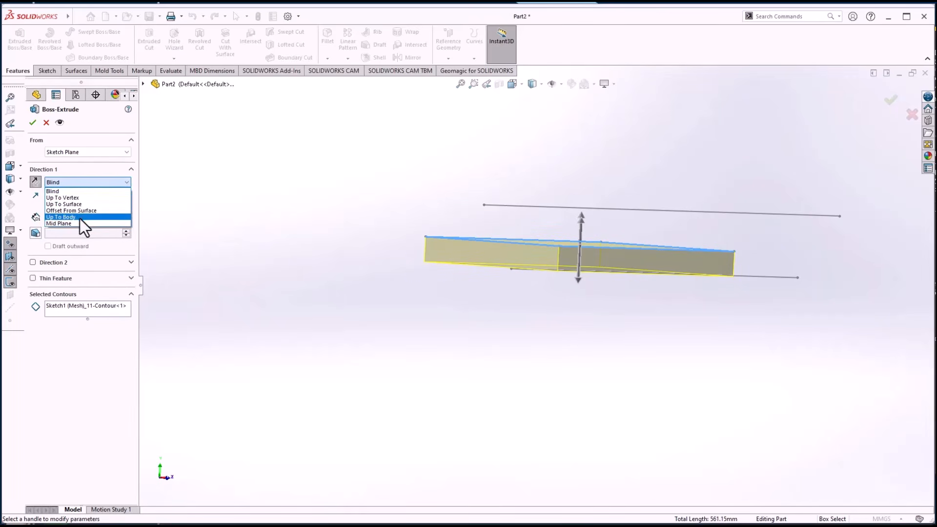
pyautogui.click(62, 197)
pyautogui.moveTo(440, 251); pyautogui.dragTo(470, 264, button='middle')
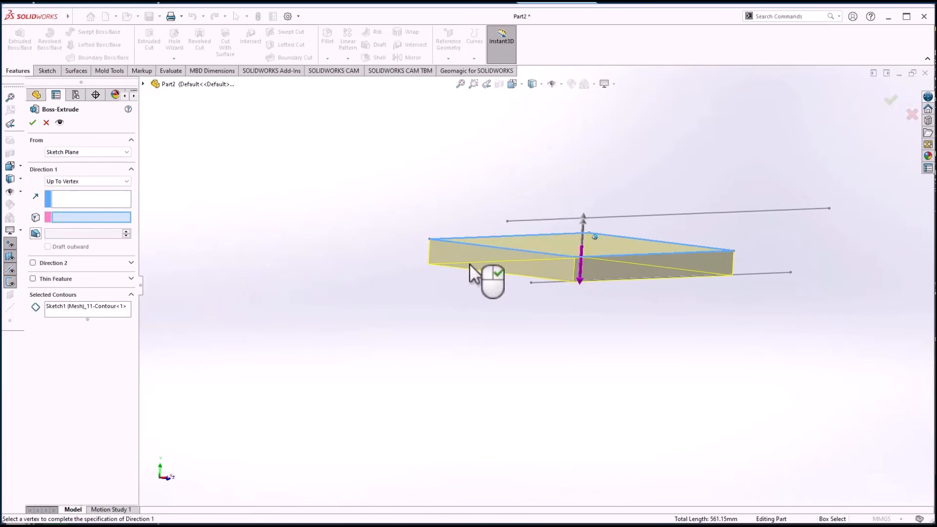
pyautogui.click(531, 283)
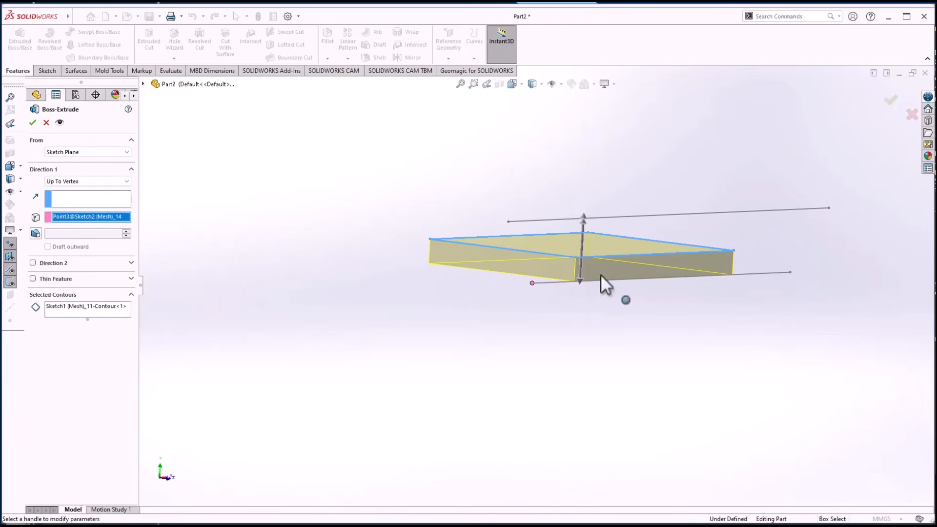
# Add an upward second direction of 30 mm Blind to the extrusion, accept the feature and show the part in isometric view
pyautogui.moveTo(583, 215); pyautogui.dragTo(567, 201)
pyautogui.moveTo(568, 200); pyautogui.dragTo(279, 270, button='middle')
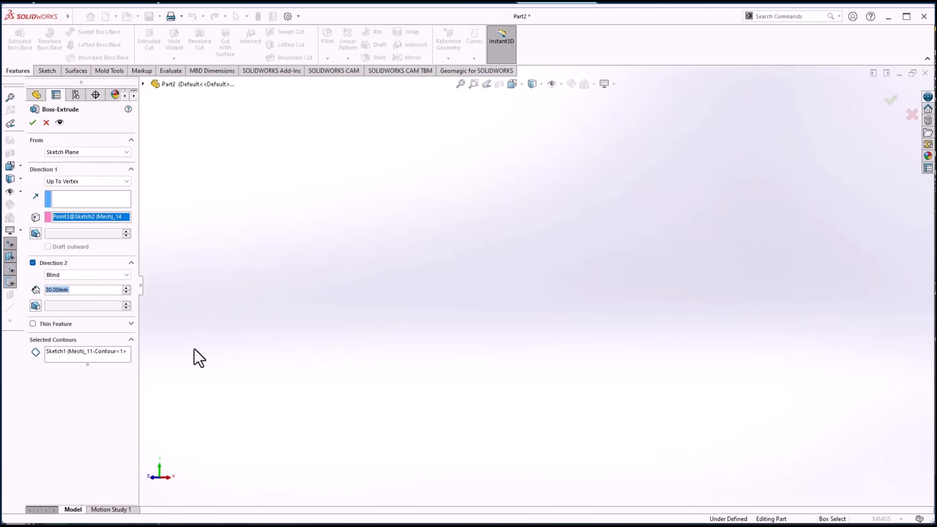
pyautogui.click(892, 100)
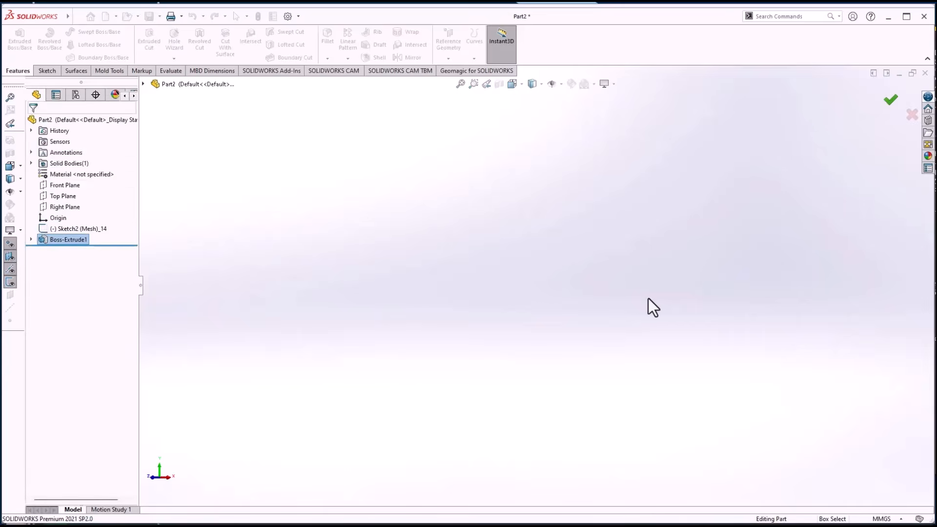
pyautogui.click(268, 251)
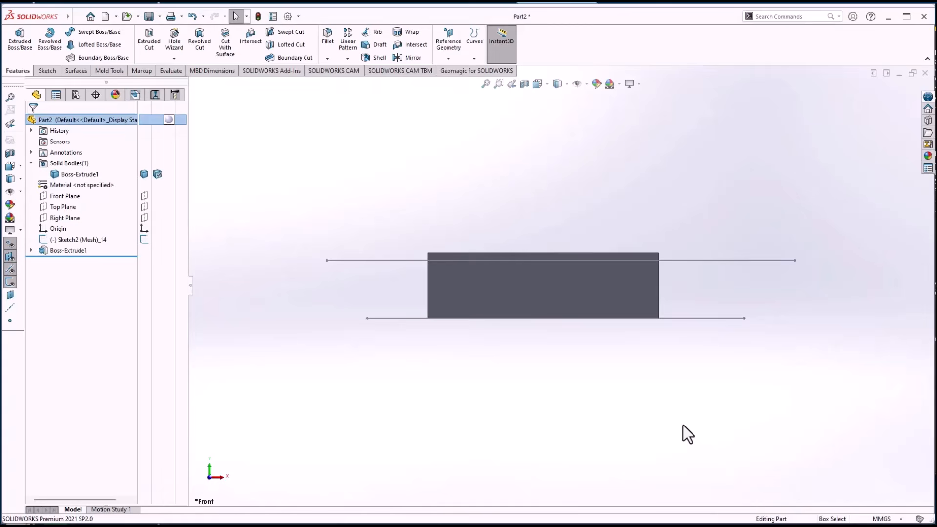
pyautogui.hotkey('ctrl', '7')
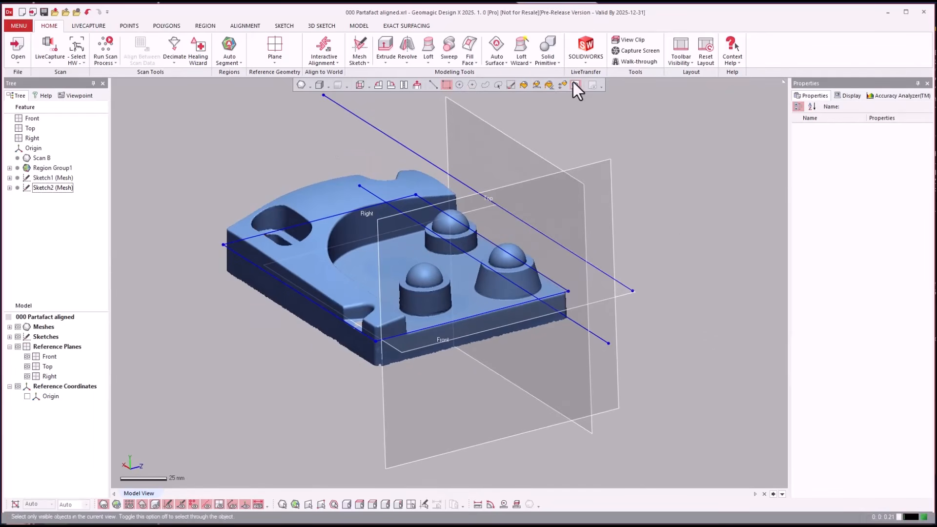
# Back in Geomagic Design X, select the mesh faces of the part's curved raised top surface and insert them as a region
pyautogui.click(565, 84)
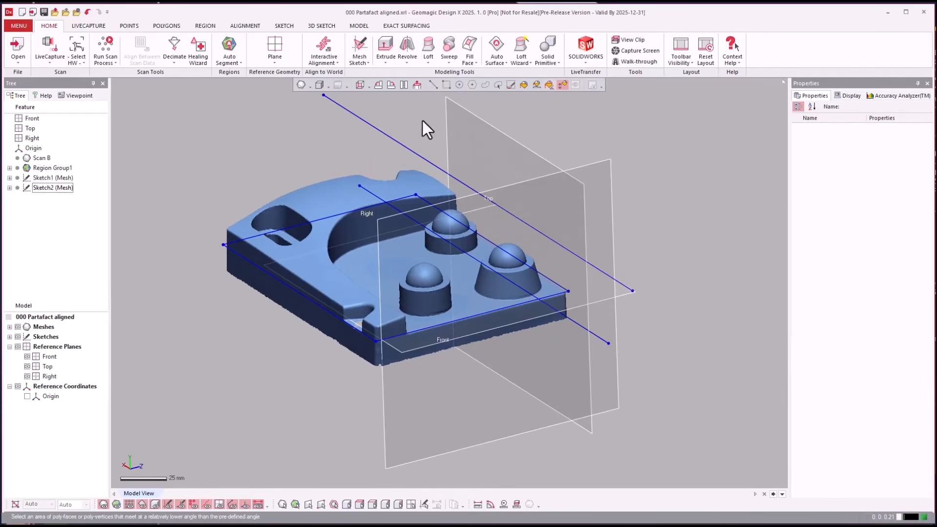
pyautogui.click(350, 181)
pyautogui.moveTo(350, 177); pyautogui.dragTo(365, 191, button='right')
pyautogui.click(207, 26)
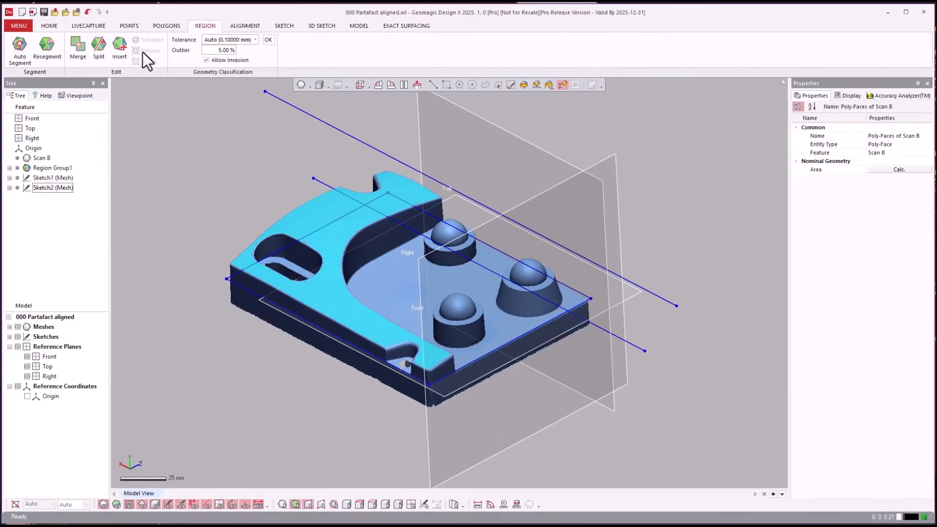
pyautogui.click(123, 54)
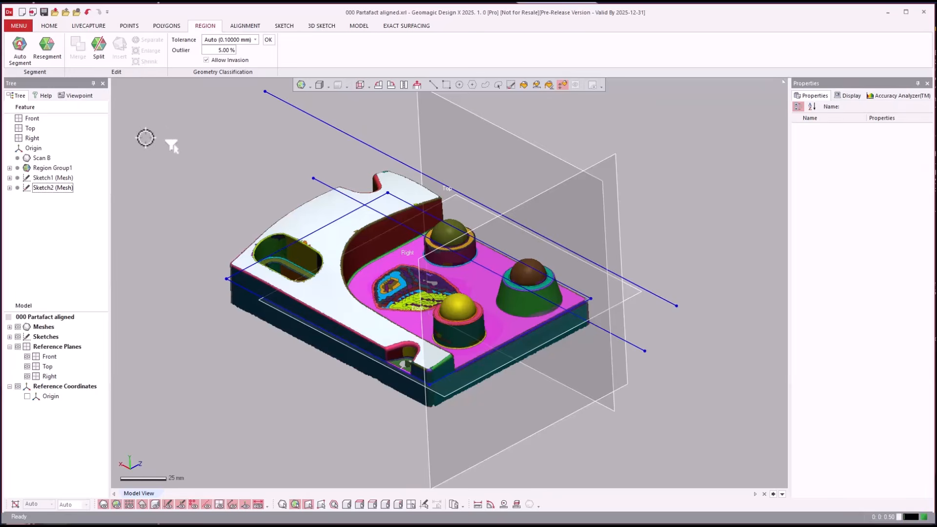
# Select the new region on the curved top surface to check its geometry type and properties
pyautogui.moveTo(147, 140); pyautogui.dragTo(243, 165, button='right')
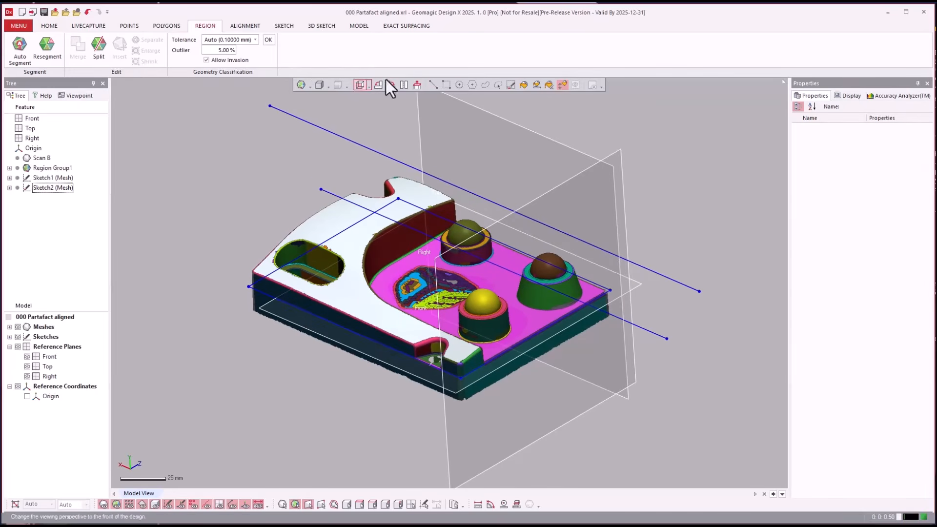
pyautogui.click(366, 210)
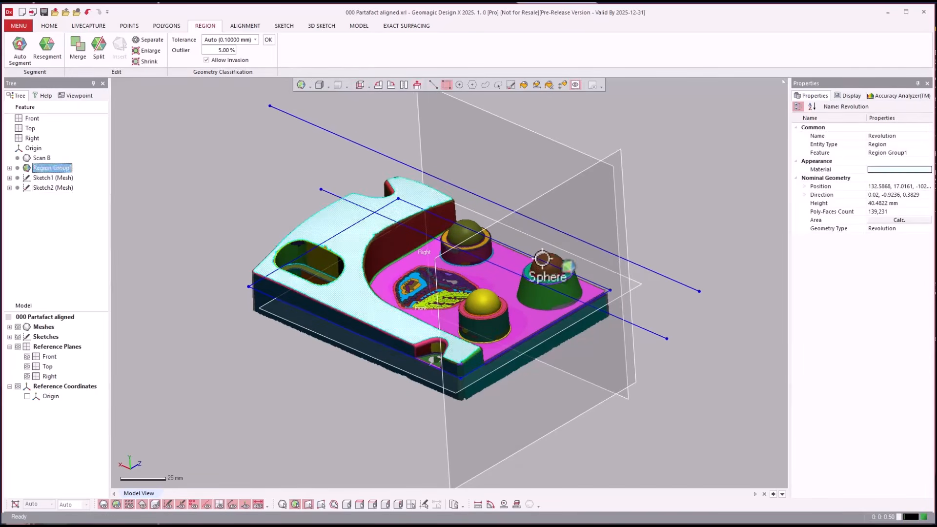
pyautogui.click(372, 241)
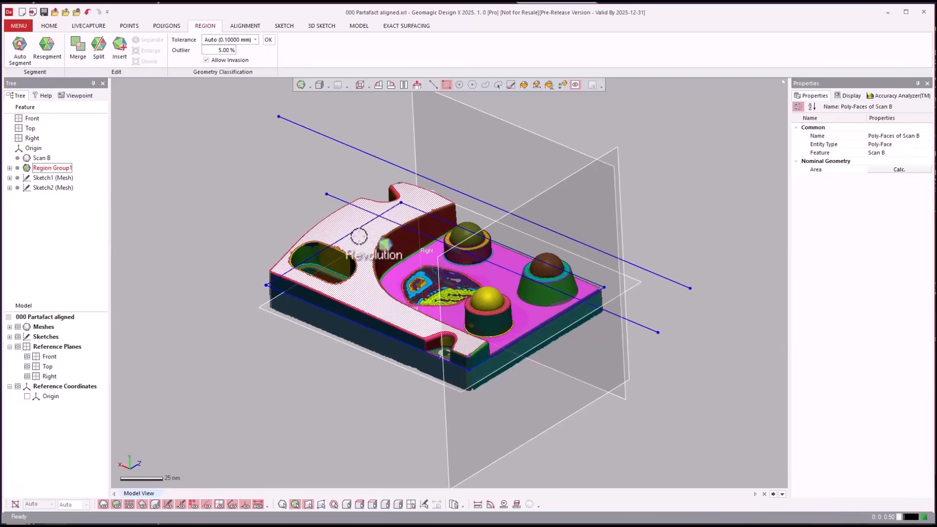
# Start a Loft Wizard with the path defined by plane, using only the curved top surface's revolution region as input
pyautogui.click(49, 26)
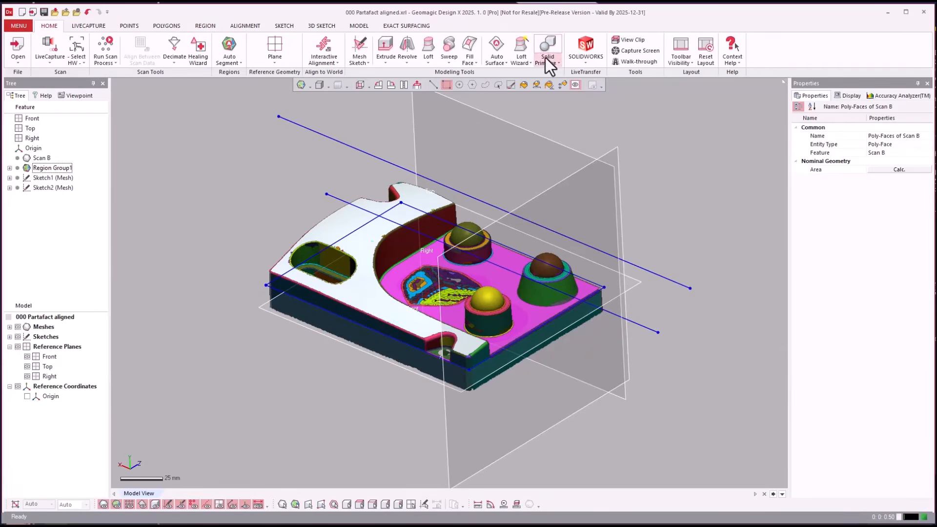
pyautogui.click(525, 62)
pyautogui.click(525, 60)
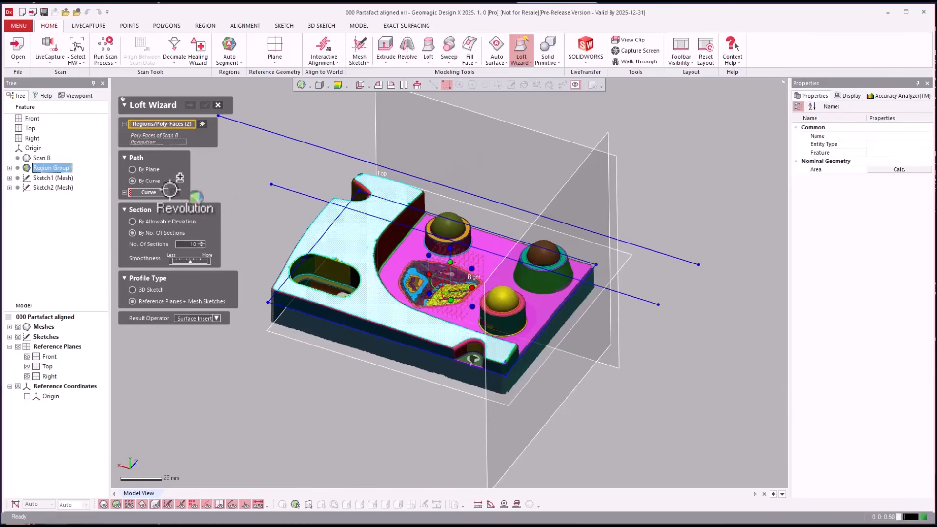
pyautogui.click(144, 169)
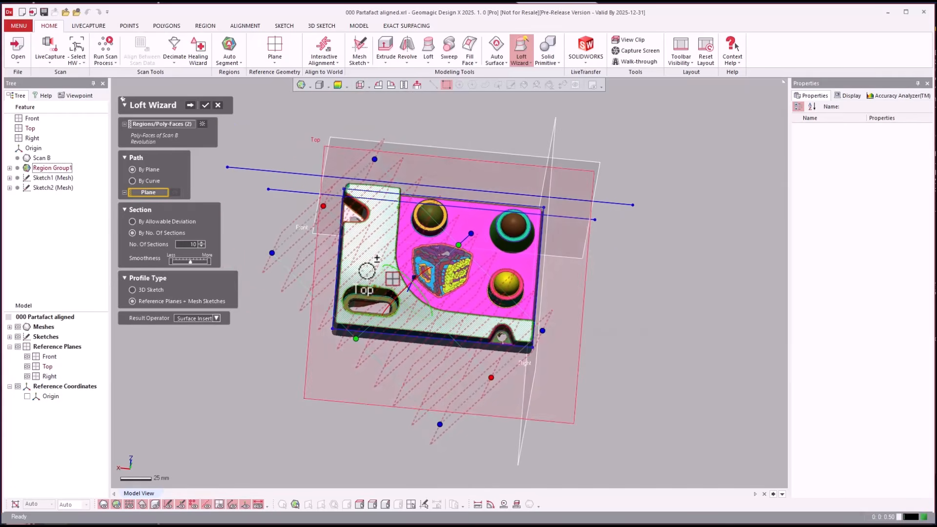
pyautogui.click(200, 124)
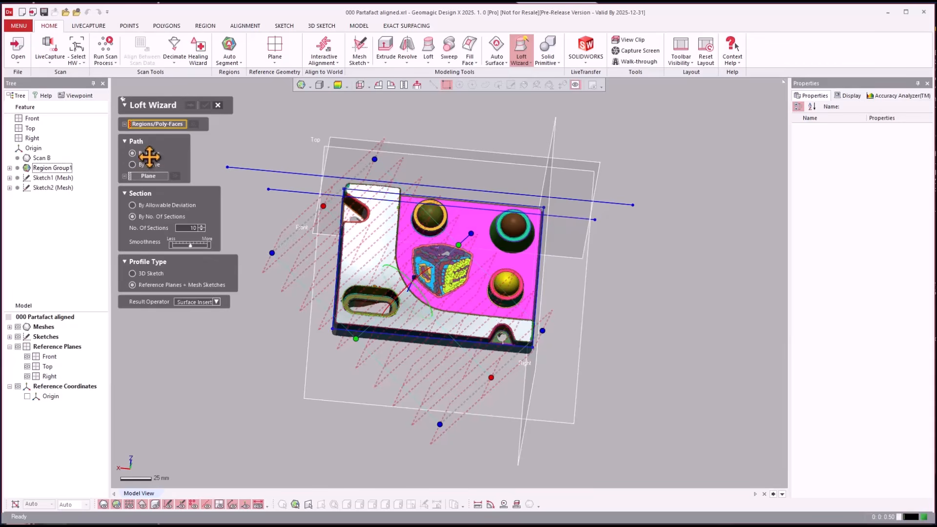
pyautogui.click(385, 219)
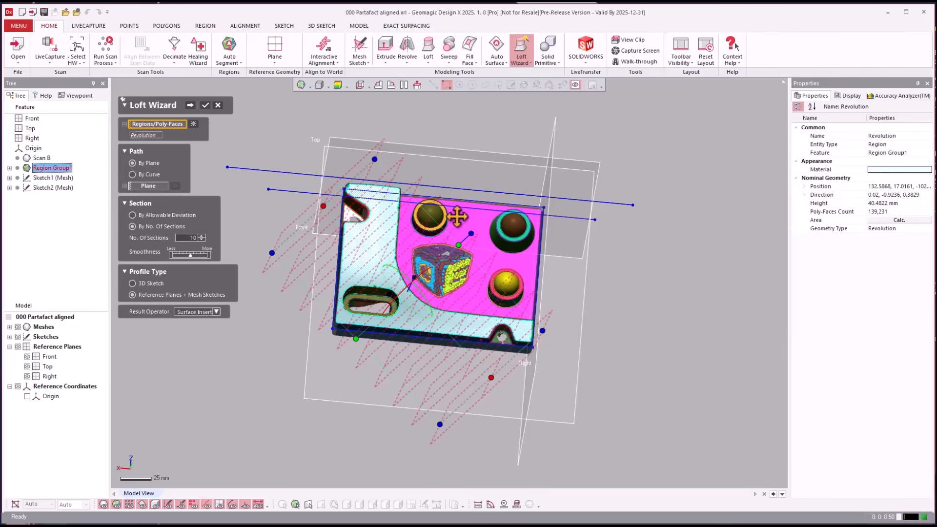
# Rotate the loft's section planes to run across the part's length and advance to the loft preview
pyautogui.moveTo(453, 194); pyautogui.dragTo(411, 186)
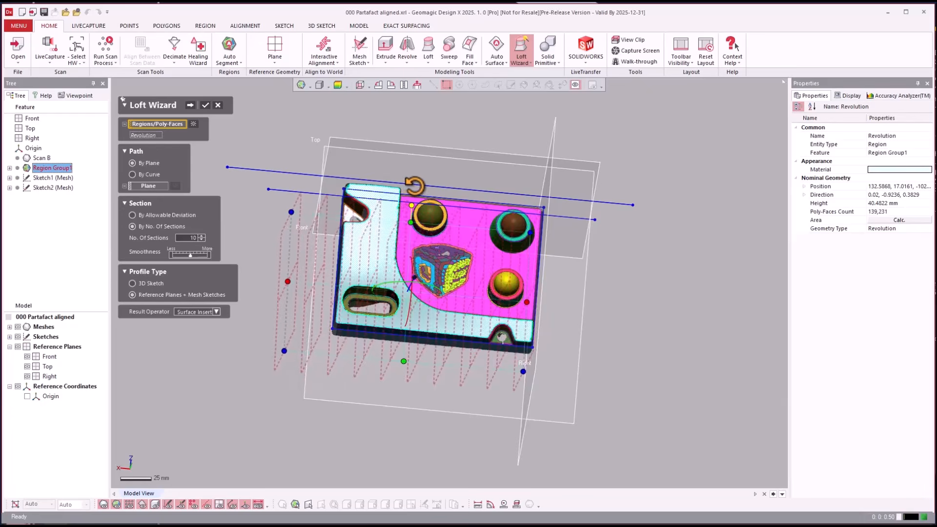
pyautogui.moveTo(411, 185); pyautogui.dragTo(637, 194, button='right')
pyautogui.moveTo(644, 197); pyautogui.dragTo(368, 146)
pyautogui.moveTo(368, 146); pyautogui.dragTo(188, 104, button='right')
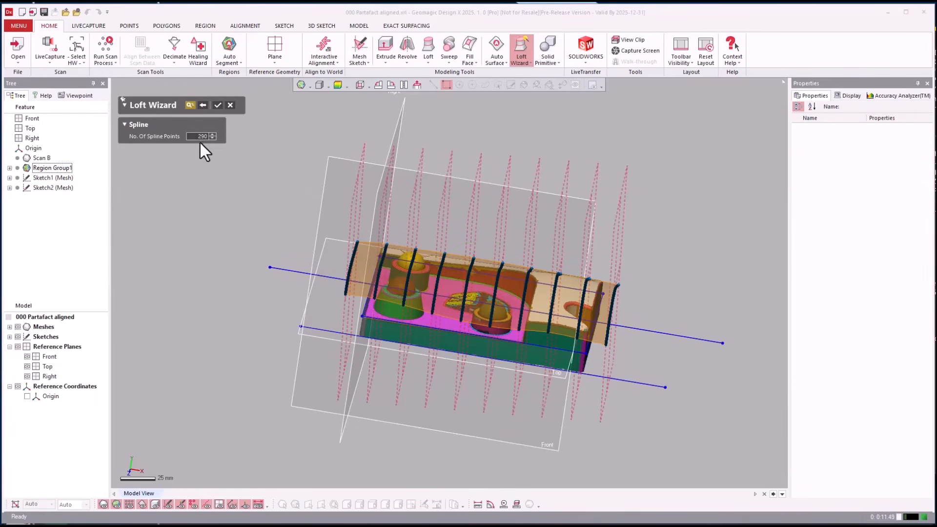
# Set the number of spline points to 15 and accept the loft surface
pyautogui.doubleClick(196, 137)
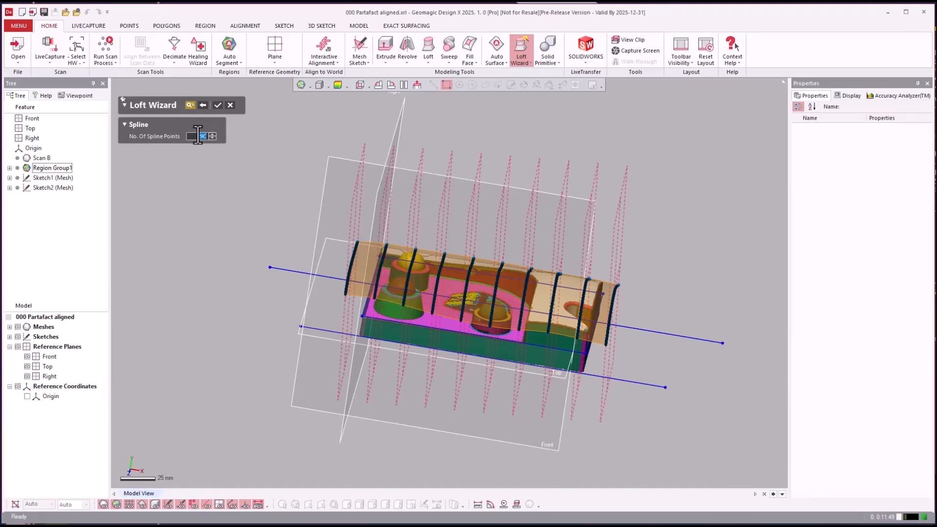
pyautogui.press('Return')
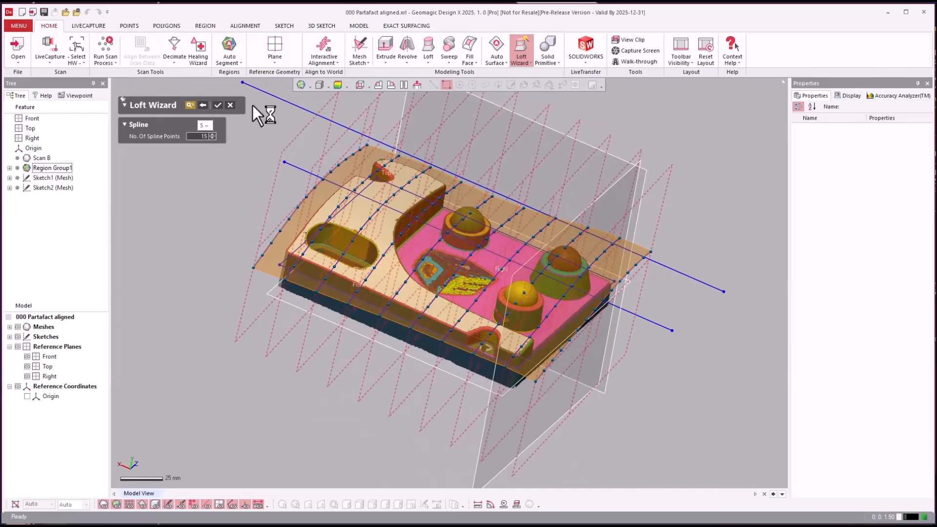
pyautogui.click(220, 104)
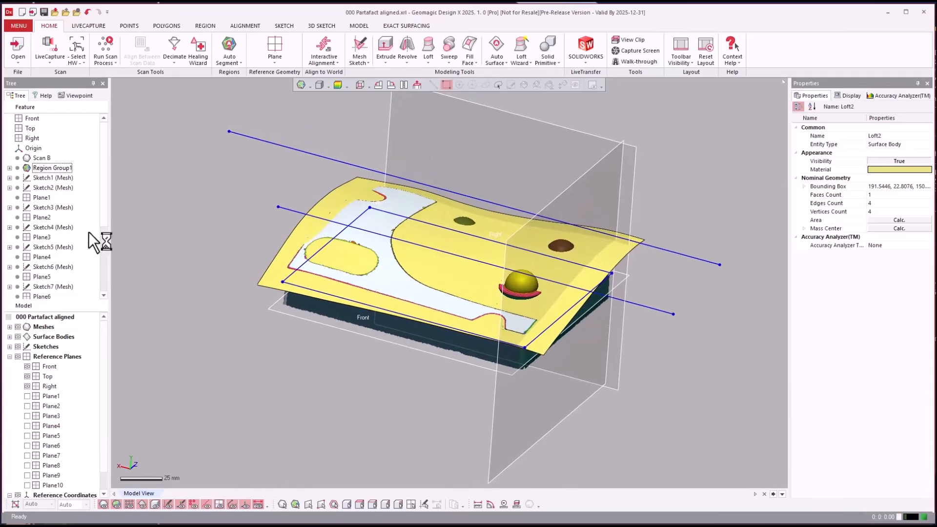
# Send the loft features to SOLIDWORKS with LiveTransfer, resuming from Plane1, and dismiss the export notification
pyautogui.click(44, 190)
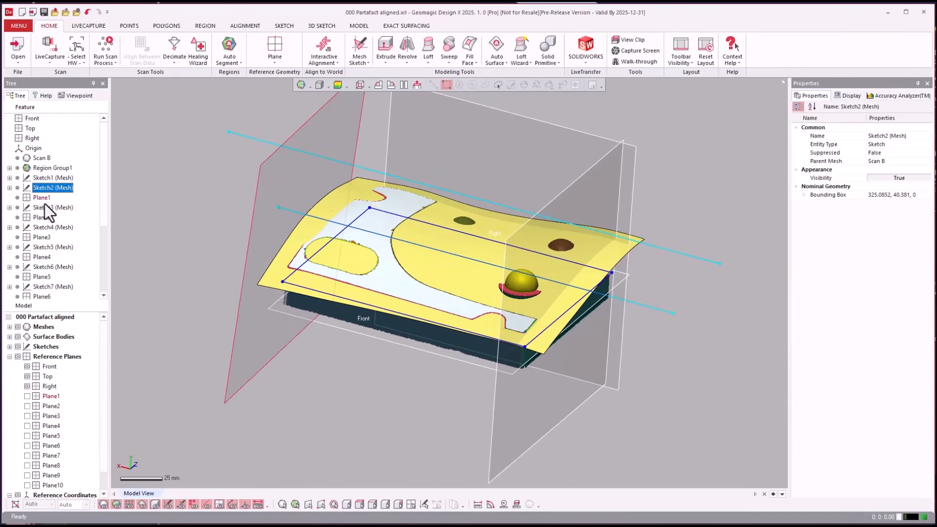
pyautogui.click(42, 198)
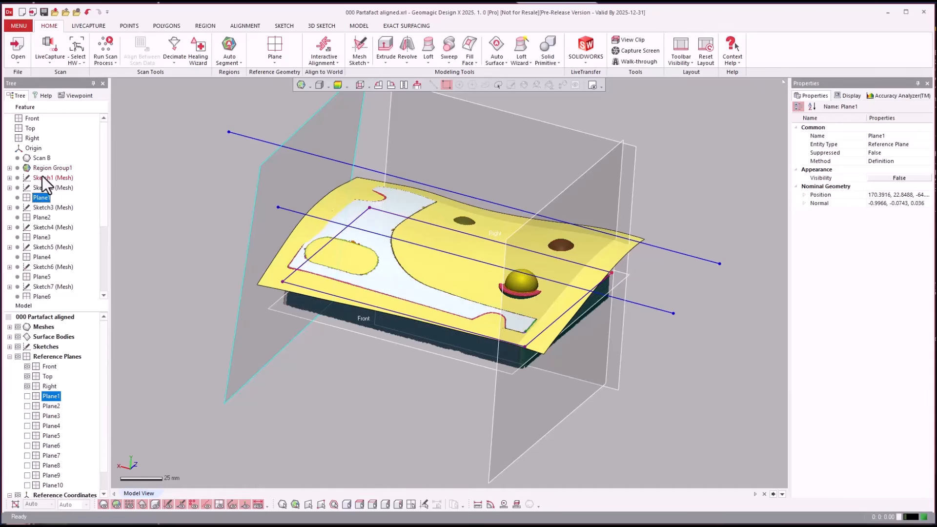
pyautogui.click(584, 64)
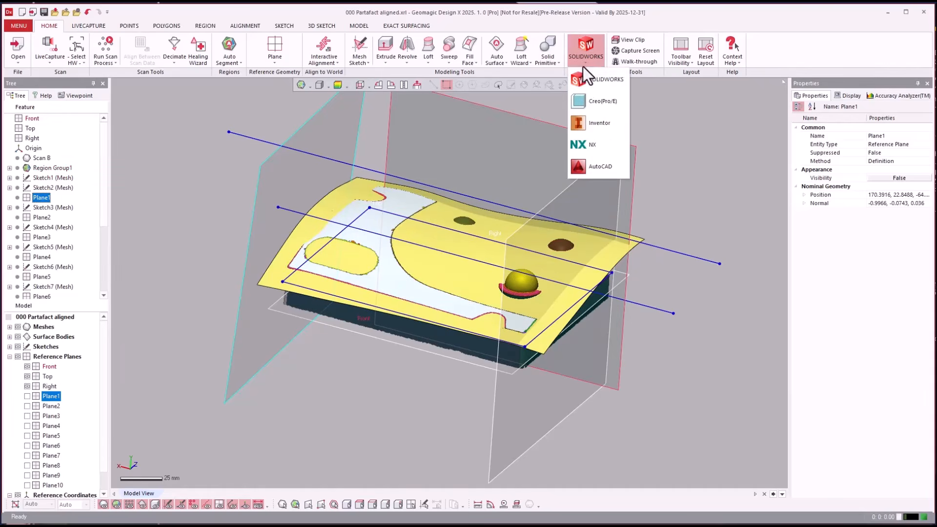
pyautogui.click(583, 86)
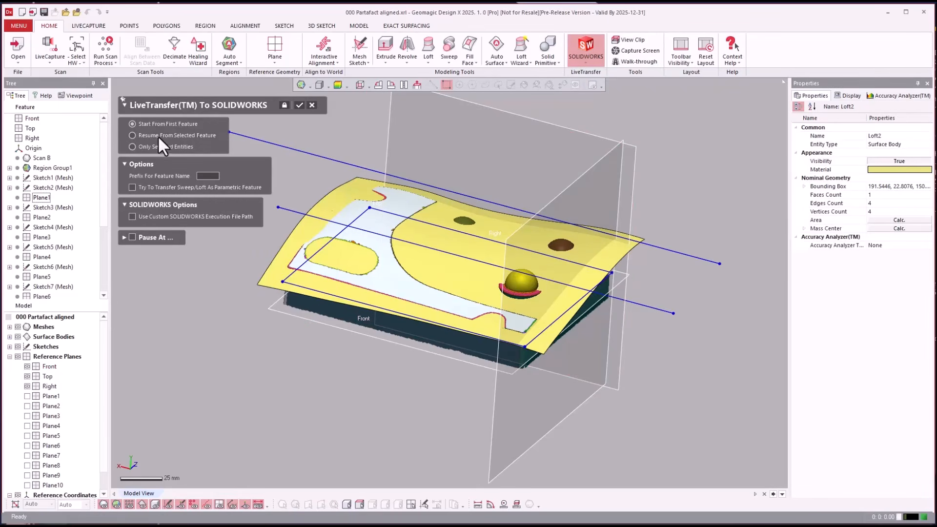
pyautogui.click(157, 136)
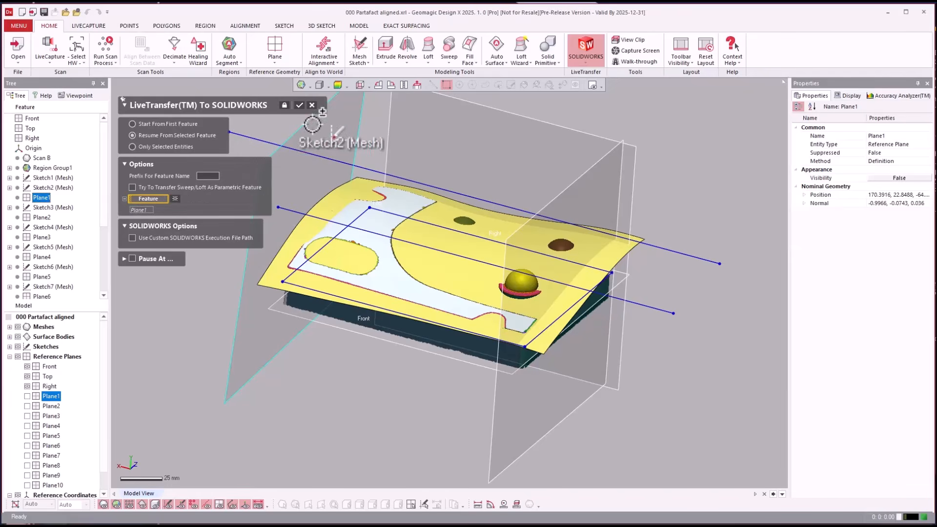
pyautogui.click(299, 105)
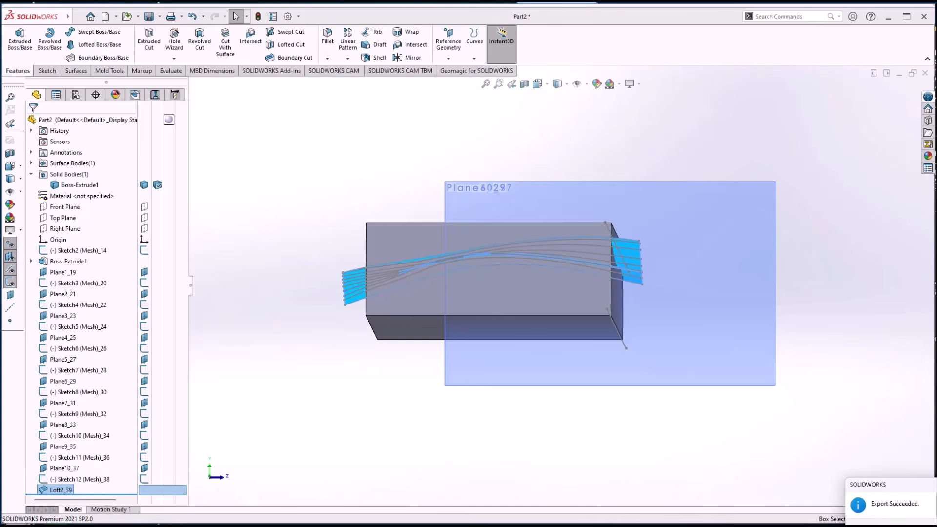
pyautogui.click(856, 507)
pyautogui.click(798, 472)
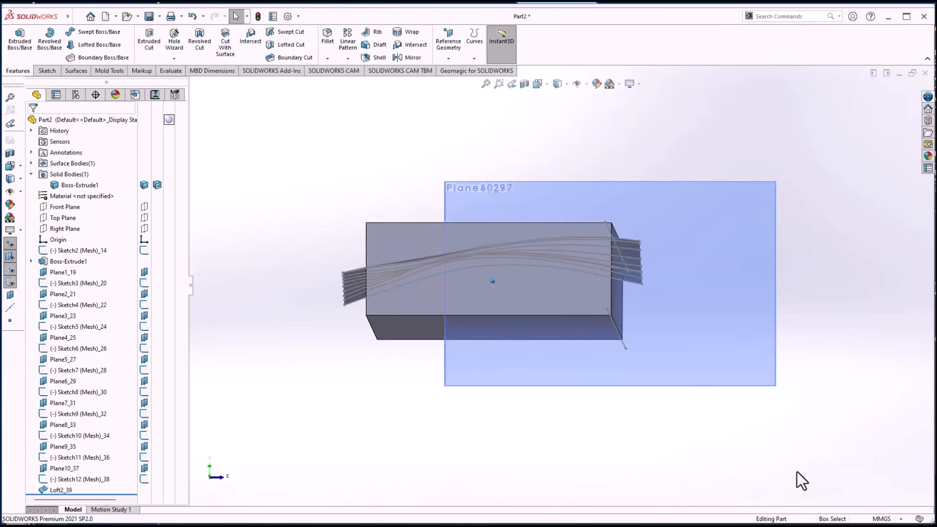
# In isometric view, cut the extruded block with the transferred loft surface, flipping the cut direction to remove the material above it
pyautogui.hotkey('ctrl', '7')
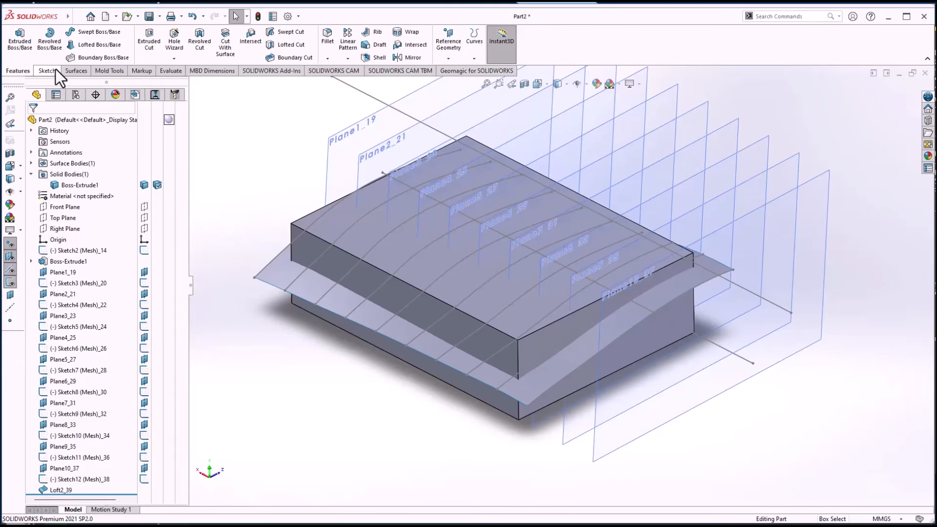
pyautogui.click(56, 69)
pyautogui.click(78, 71)
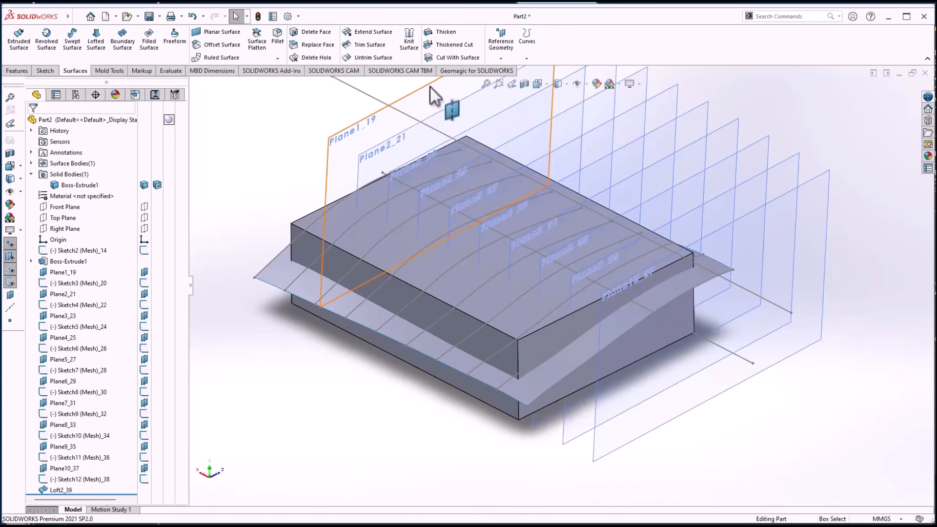
pyautogui.click(451, 58)
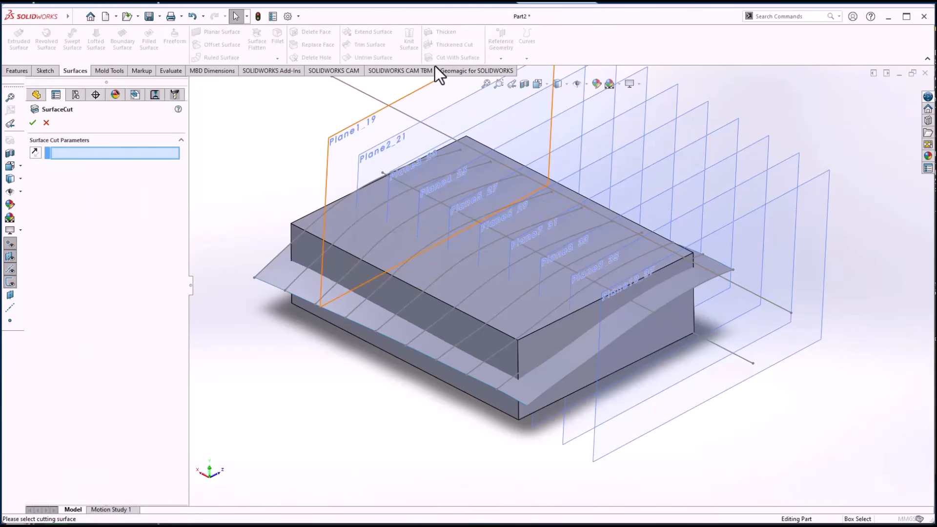
pyautogui.click(269, 272)
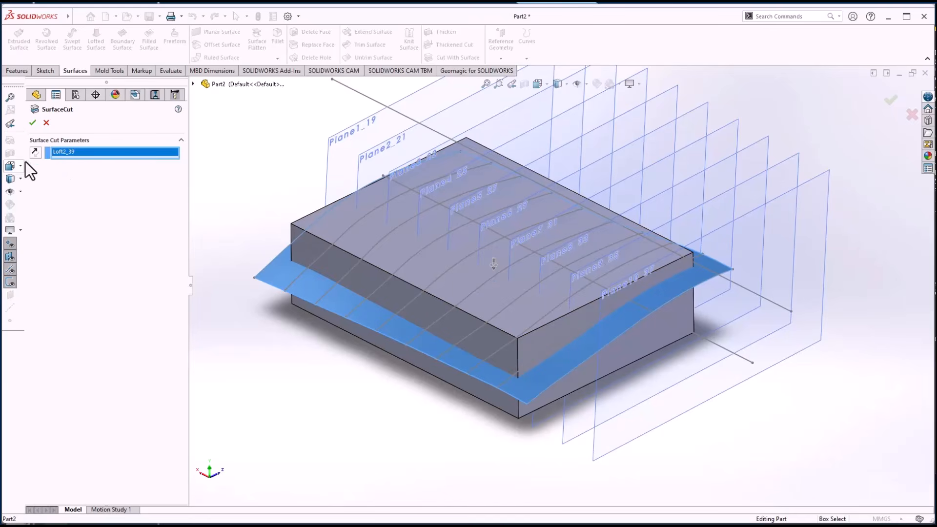
pyautogui.click(35, 153)
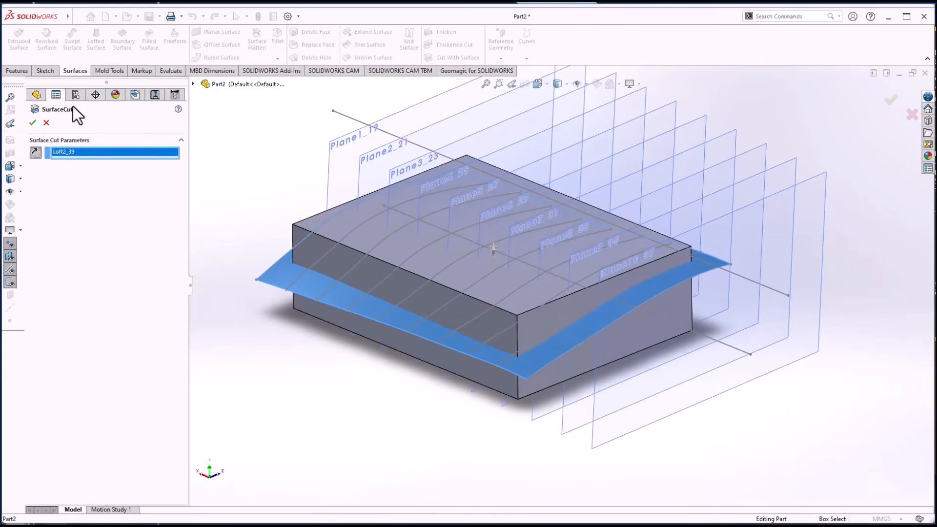
pyautogui.click(33, 122)
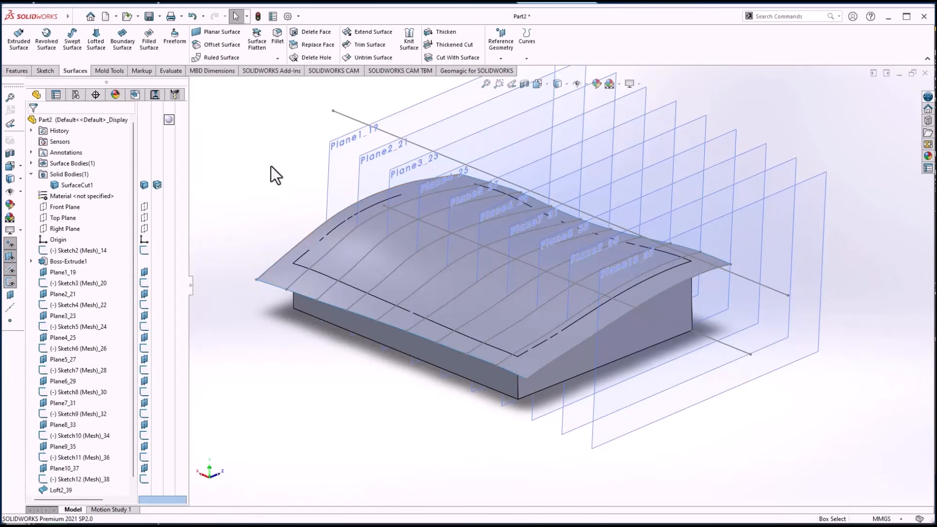
# Hide the loft surface, the reference planes and the sketches around the cut solid
pyautogui.click(288, 269)
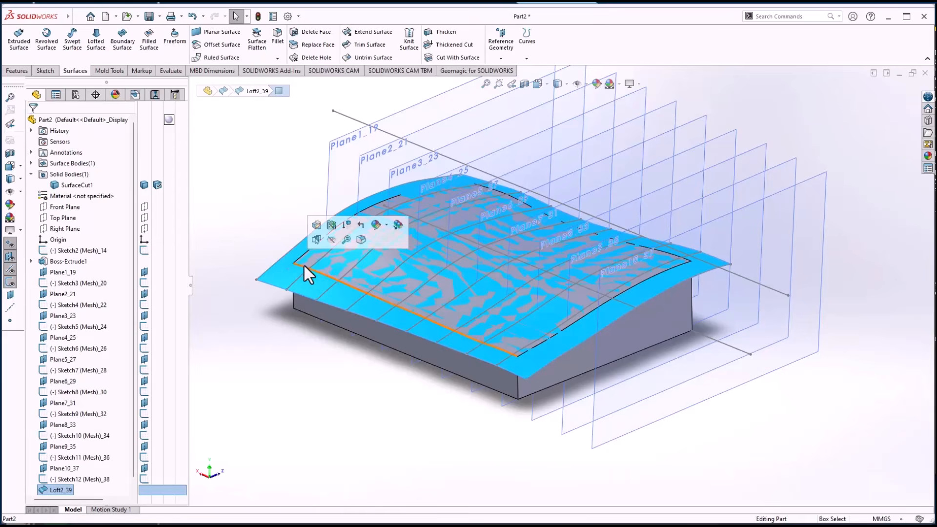
pyautogui.click(340, 241)
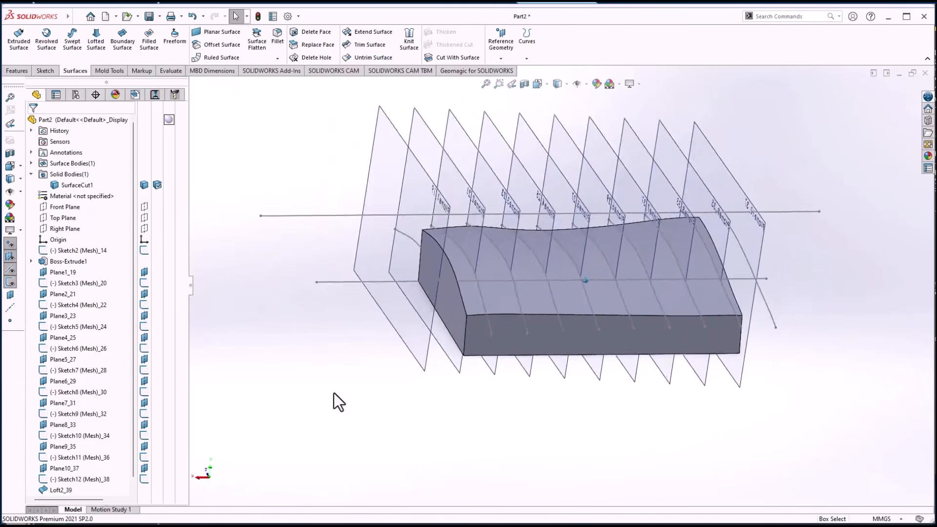
pyautogui.click(9, 259)
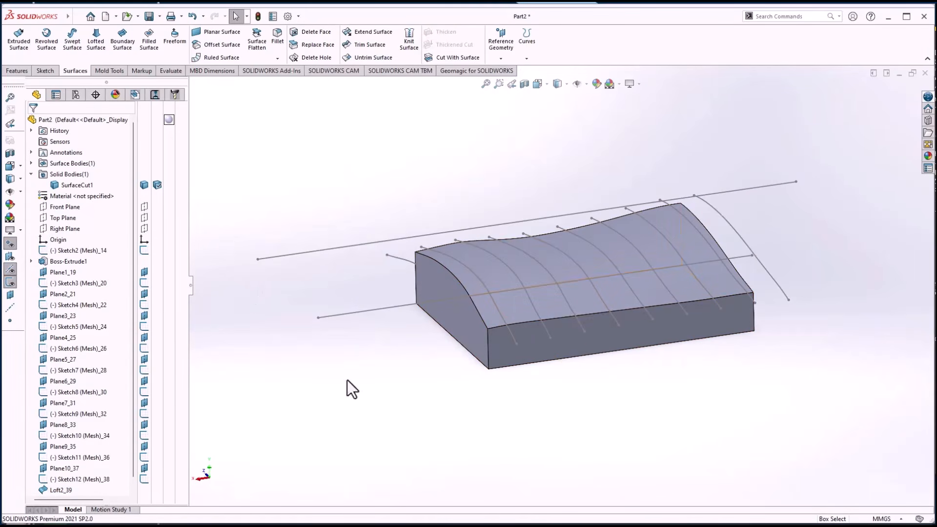
pyautogui.click(10, 283)
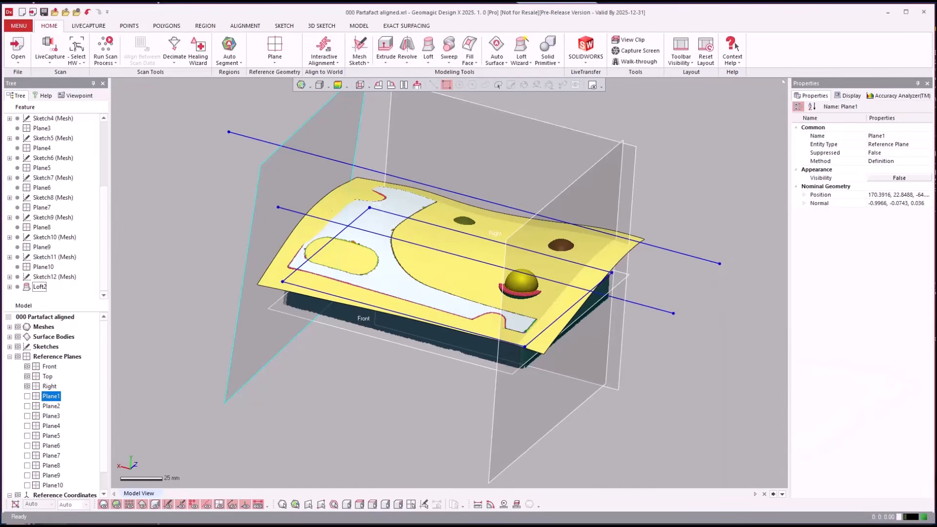
# Back in Geomagic Design X, hide the Loft2 surface body
pyautogui.click(656, 425)
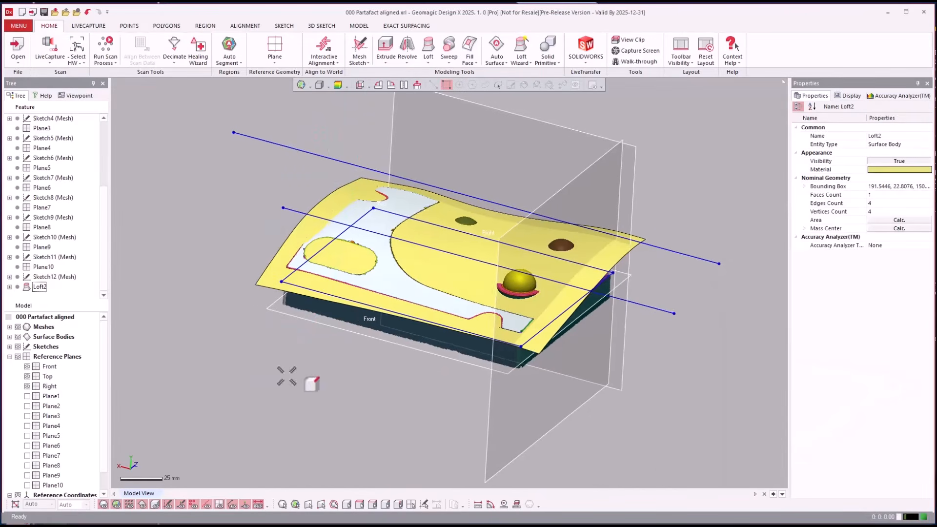
pyautogui.click(10, 337)
pyautogui.click(28, 346)
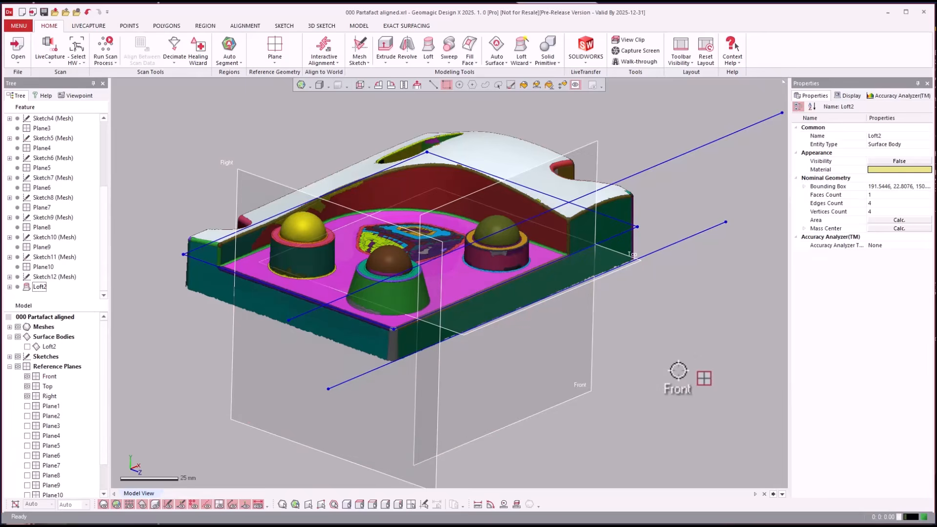
pyautogui.moveTo(676, 368); pyautogui.dragTo(602, 314, button='right')
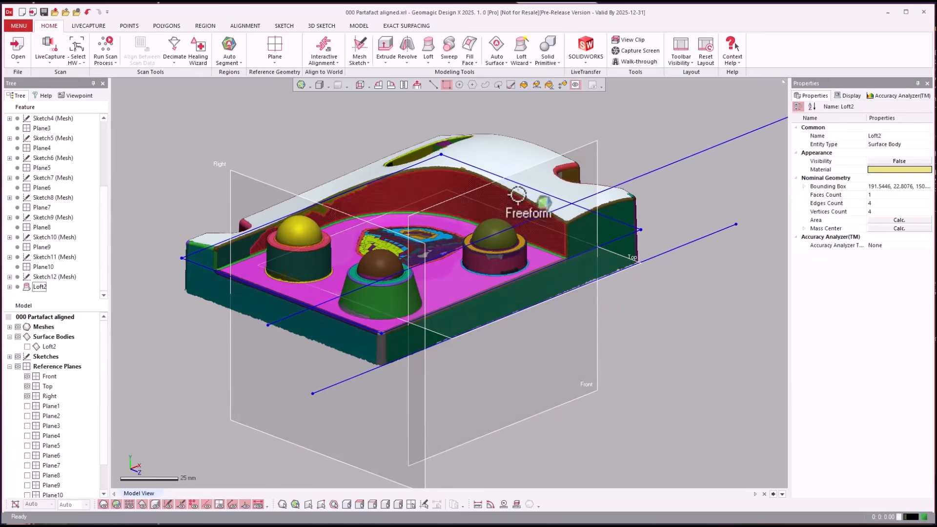
# Set up an Extrusion Wizard with the curved pocket wall regions as sides, the floor plane region as bottom, and Solid Insert as result
pyautogui.click(521, 58)
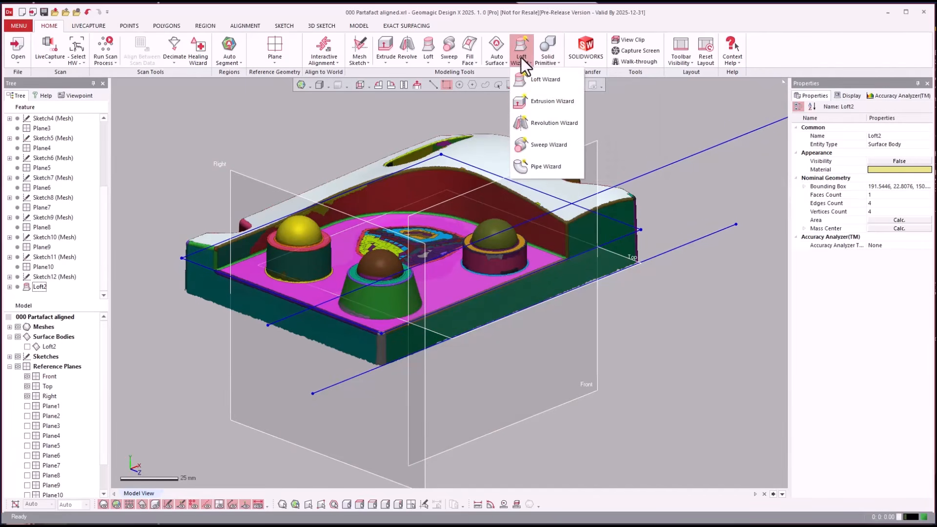
pyautogui.click(528, 96)
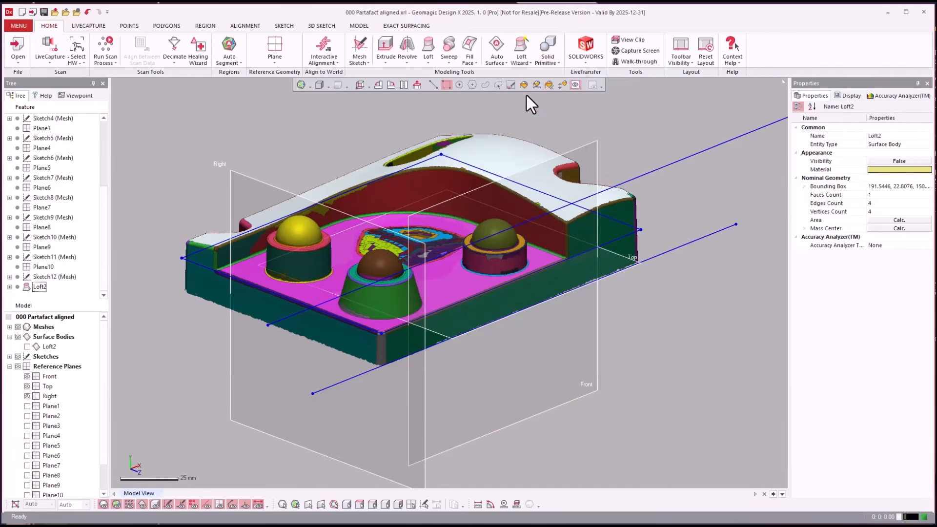
pyautogui.click(256, 244)
pyautogui.click(256, 244)
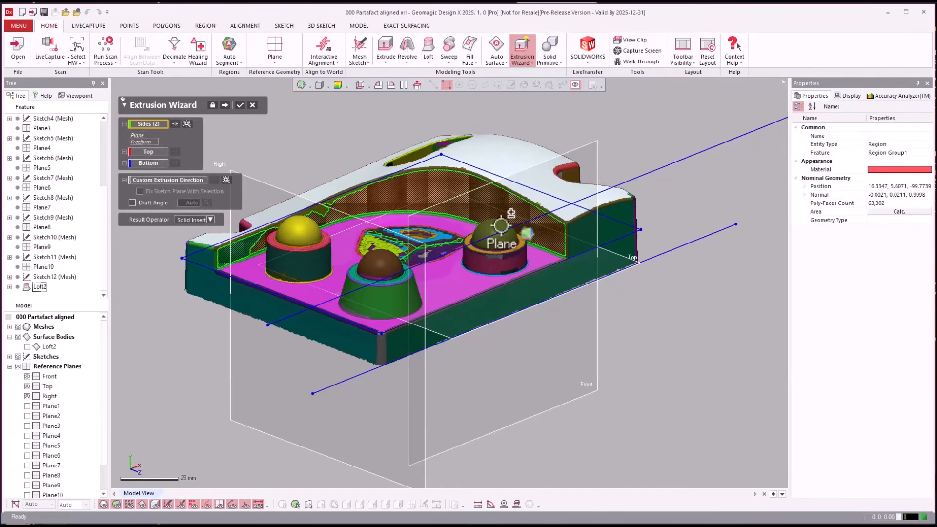
pyautogui.click(157, 164)
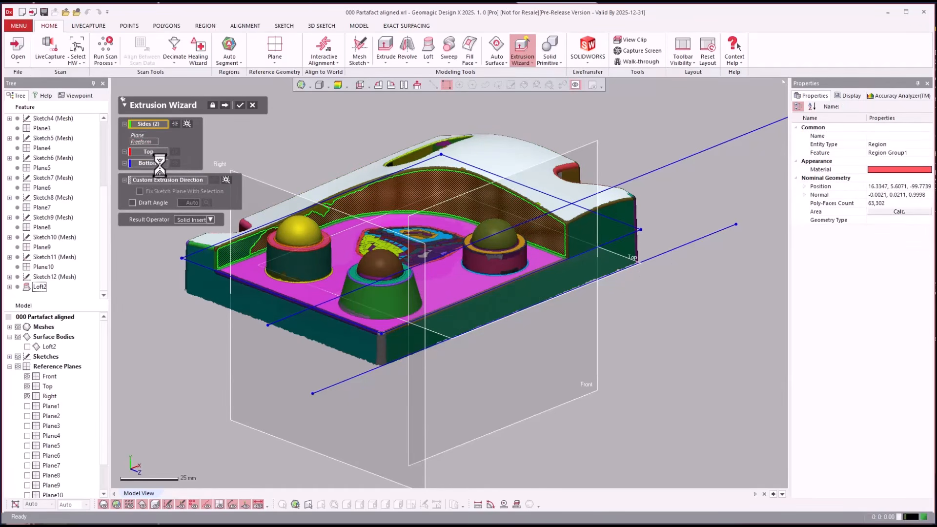
pyautogui.click(247, 272)
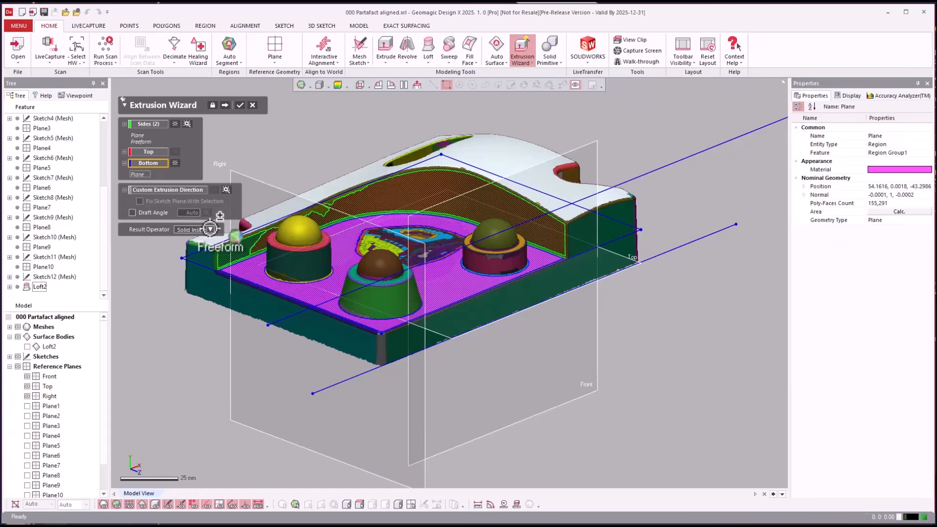
pyautogui.click(210, 229)
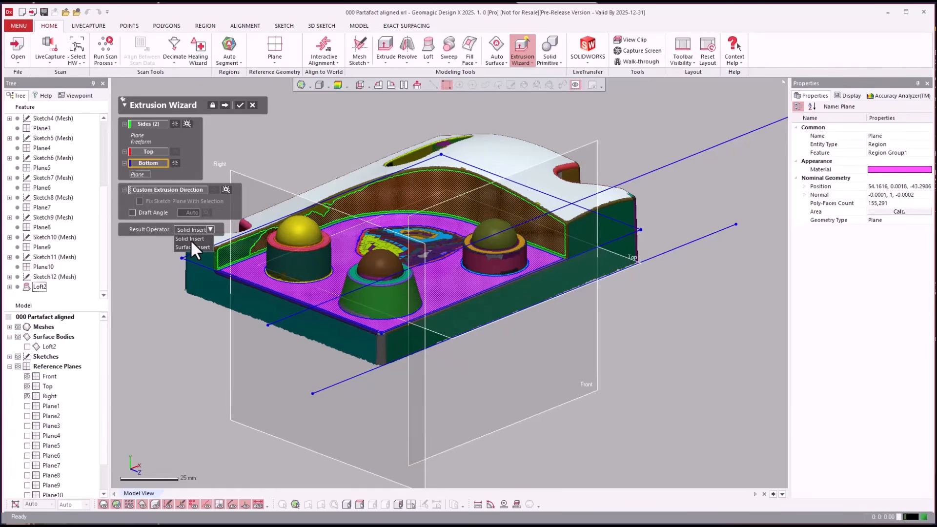
pyautogui.click(191, 239)
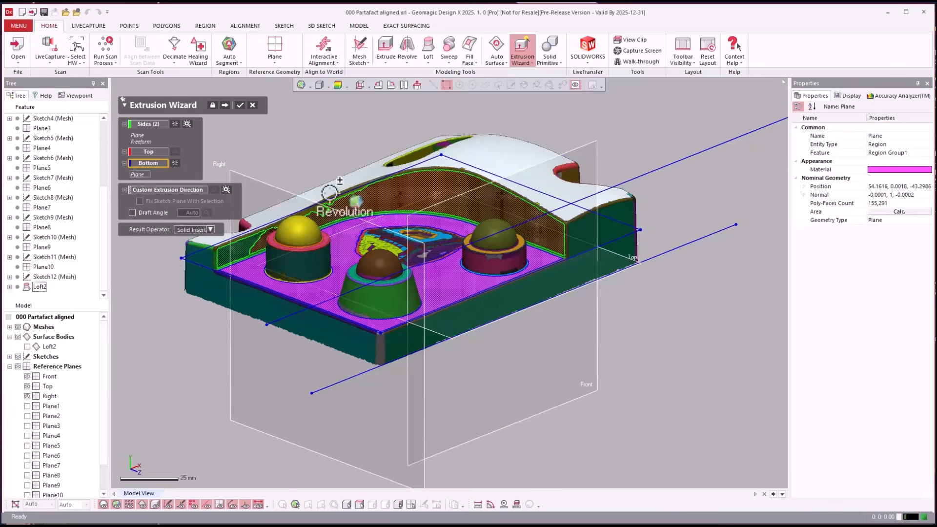
# Clear and reselect the pocket floor plane region as the bottom reference and preview the solid extrusion
pyautogui.moveTo(307, 191); pyautogui.dragTo(681, 344, button='right')
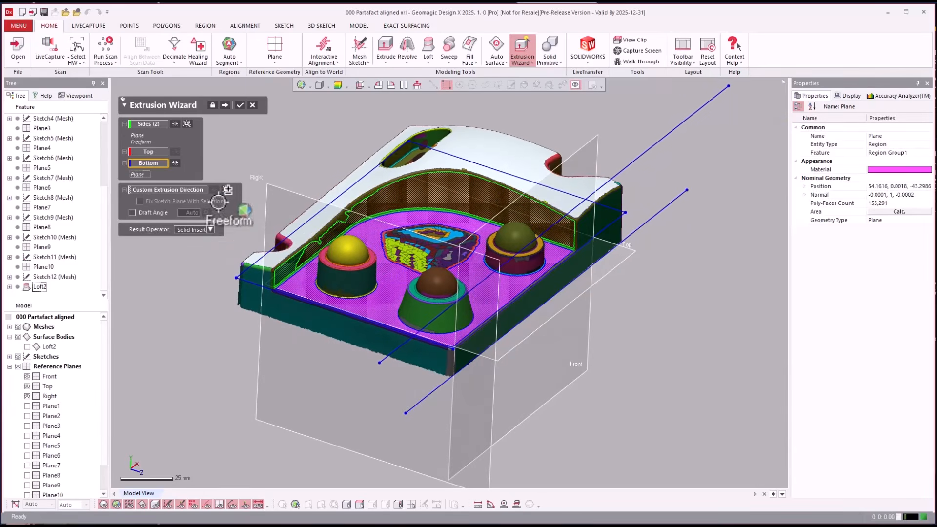
pyautogui.click(174, 163)
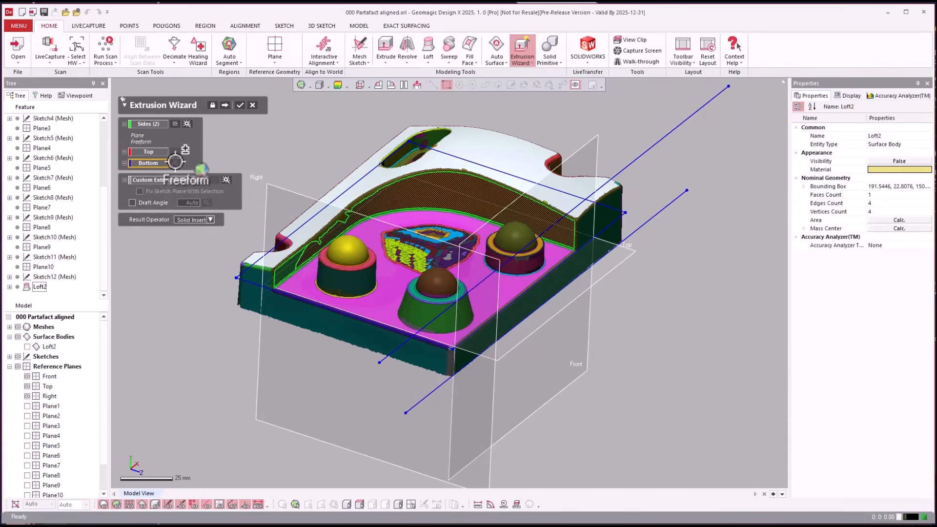
pyautogui.moveTo(582, 344); pyautogui.dragTo(564, 334, button='right')
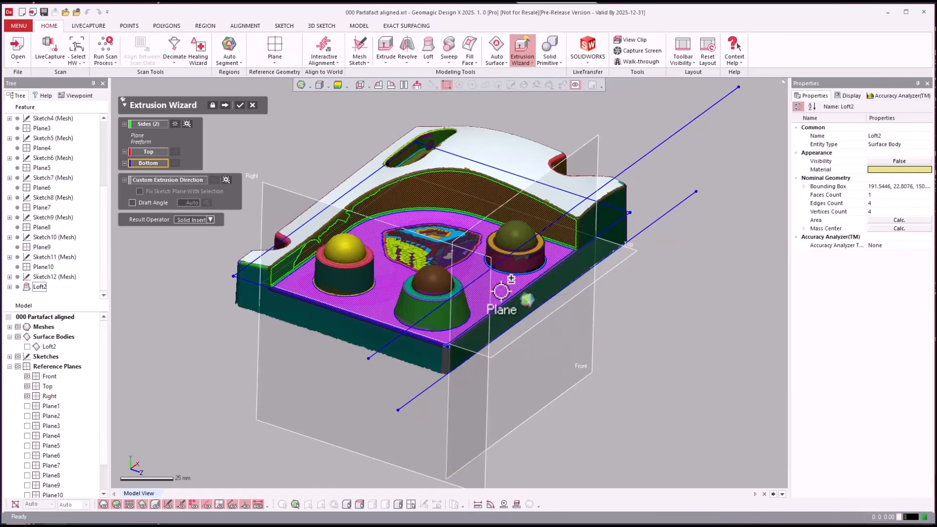
pyautogui.click(505, 296)
pyautogui.click(202, 228)
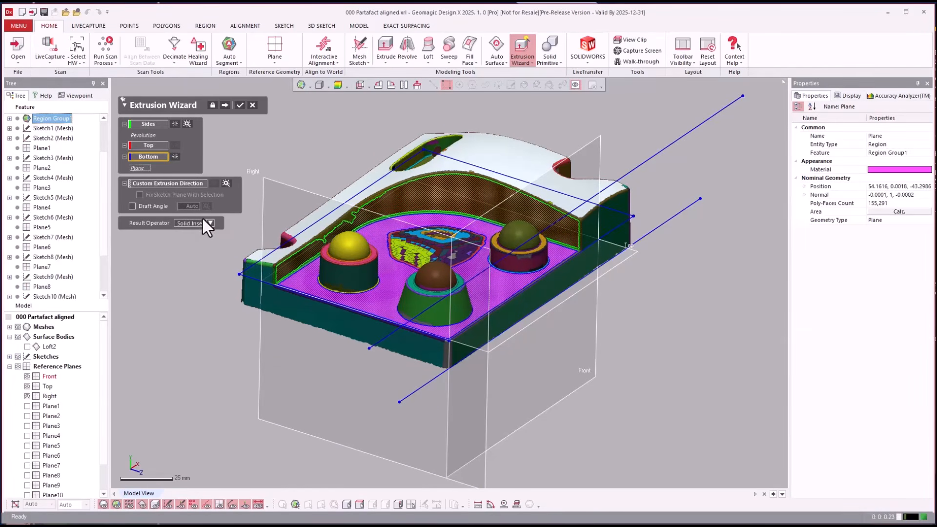
pyautogui.click(224, 106)
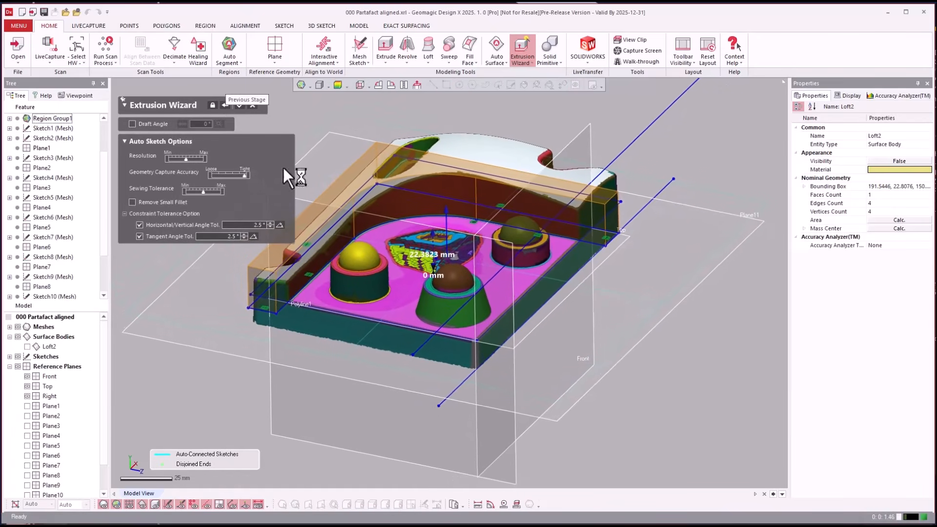
pyautogui.moveTo(427, 479); pyautogui.dragTo(426, 477, button='right')
# Return to the region selection, switch the result operator to Surface Insert, and stretch the previewed wall surface to 55 mm
pyautogui.click(225, 105)
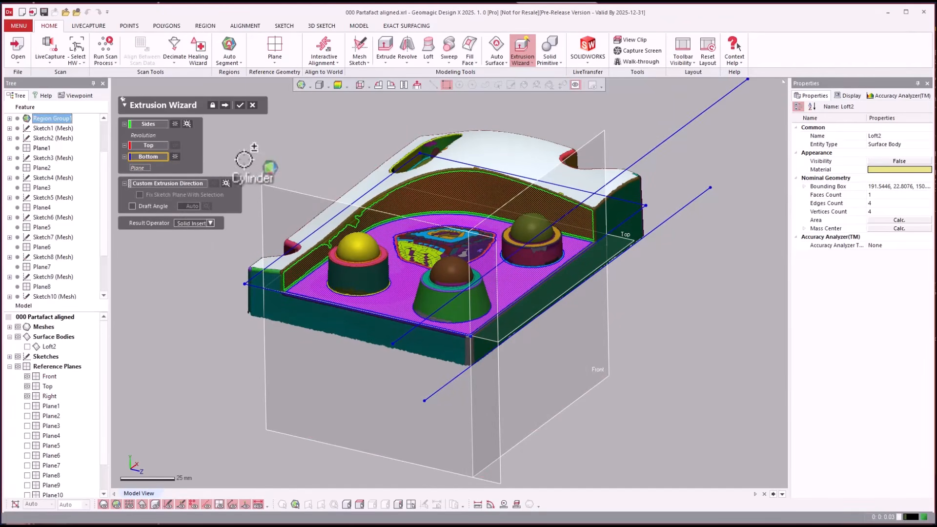
pyautogui.click(197, 224)
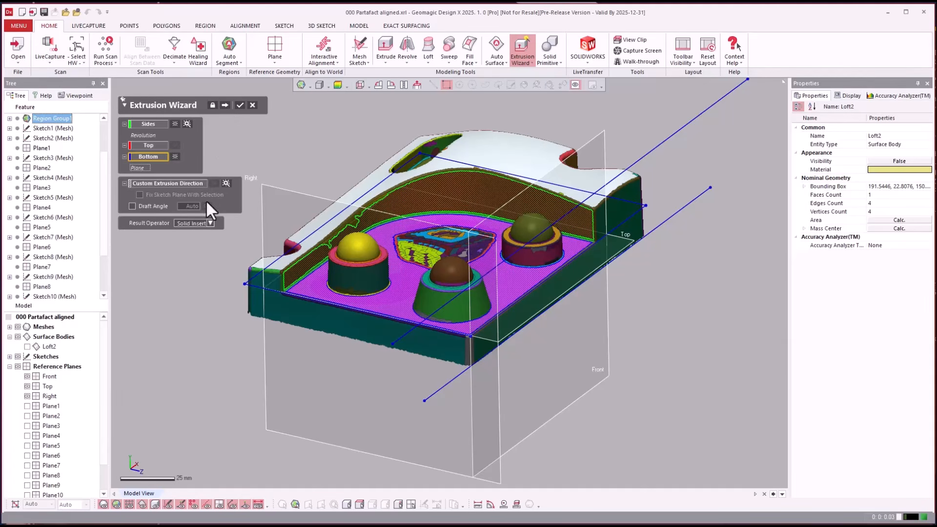
pyautogui.click(206, 221)
pyautogui.click(195, 245)
pyautogui.click(224, 105)
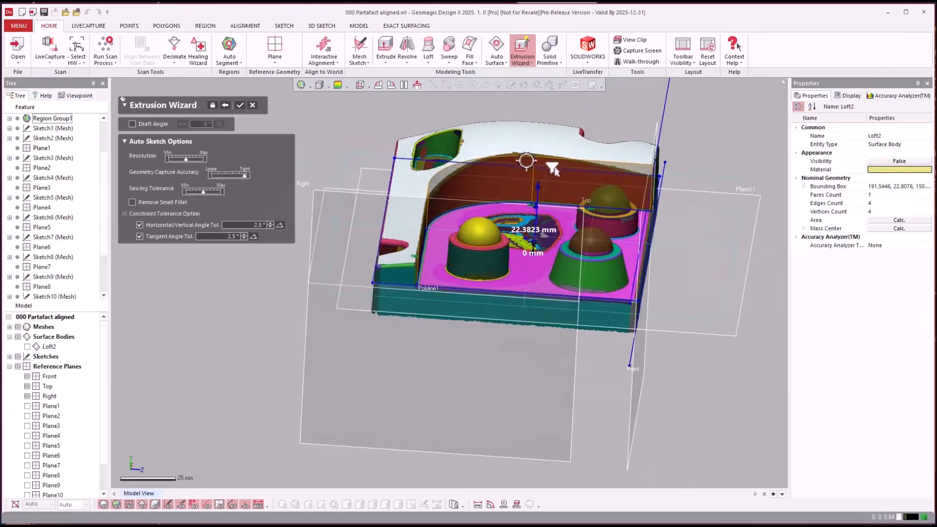
pyautogui.moveTo(562, 217); pyautogui.dragTo(562, 154)
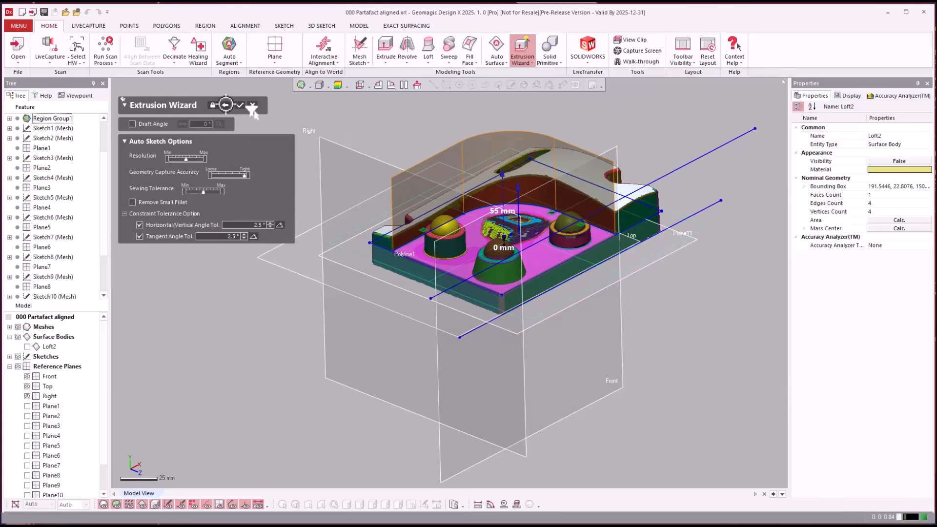
# Use the Top plane as the custom extrusion direction and generate the extrusion preview again
pyautogui.click(225, 105)
pyautogui.click(202, 183)
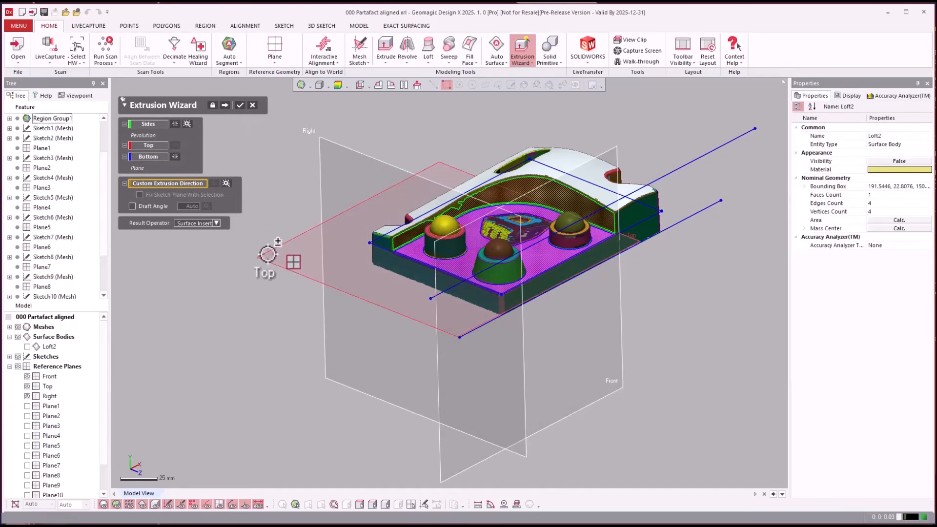
pyautogui.click(287, 248)
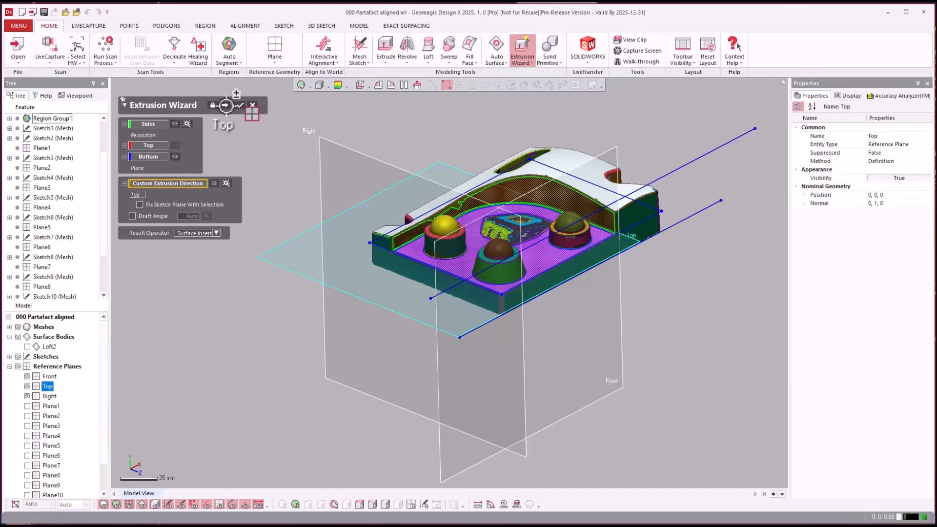
pyautogui.click(225, 105)
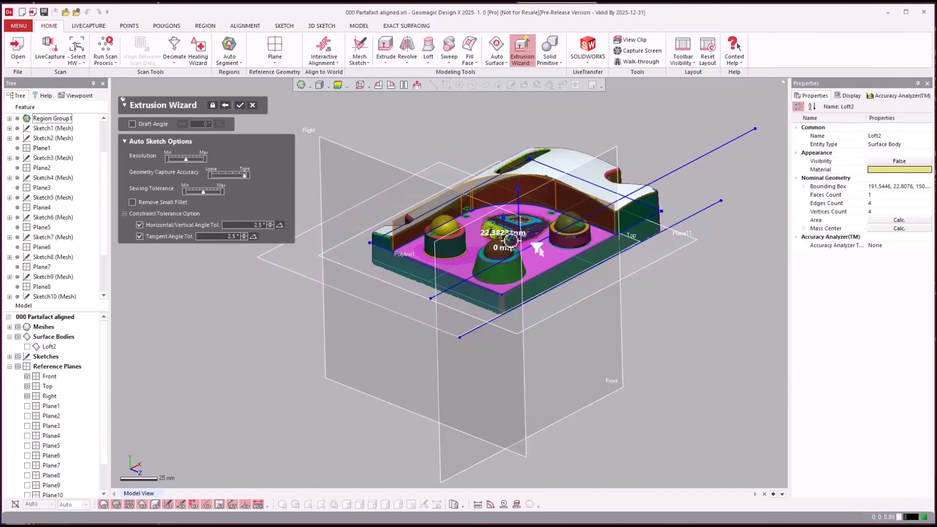
# Lower the auto-sketch resolution and sewing tolerance, set geometry capture accuracy to Loose, and create the extruded wall surface
pyautogui.scroll(3, 543, 247)
pyautogui.moveTo(543, 248); pyautogui.dragTo(527, 239, button='right')
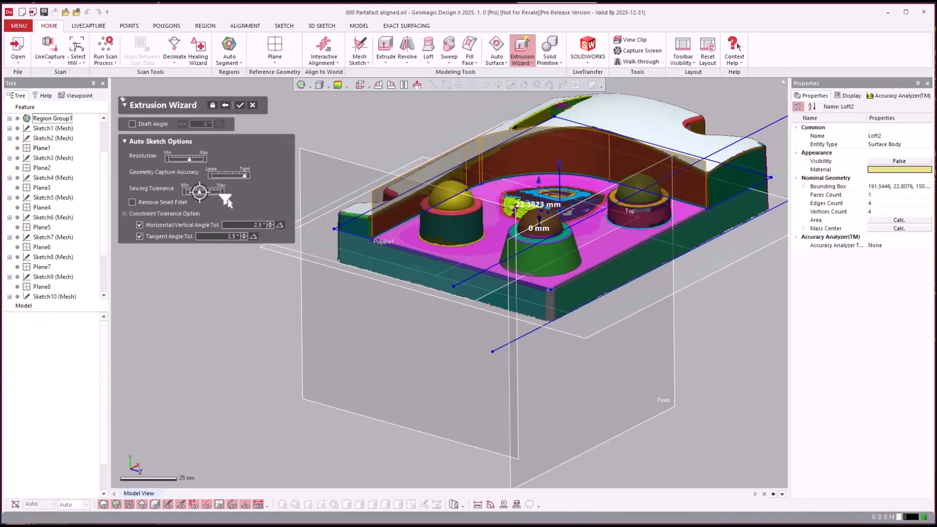
pyautogui.click(198, 192)
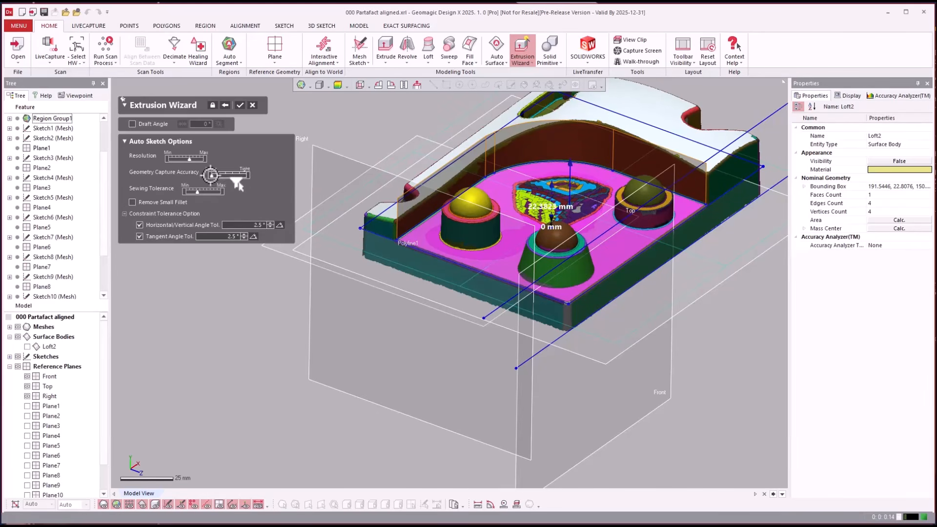
pyautogui.moveTo(240, 176); pyautogui.dragTo(168, 156)
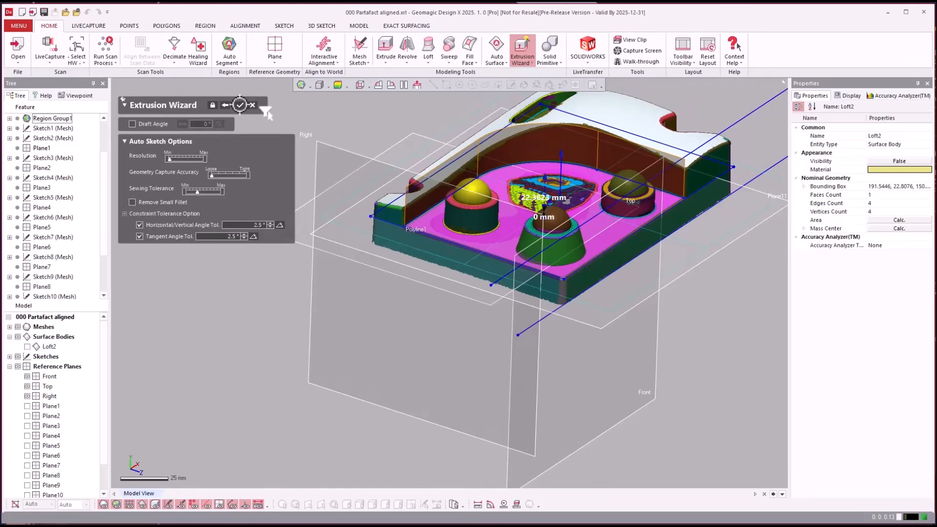
pyautogui.click(245, 102)
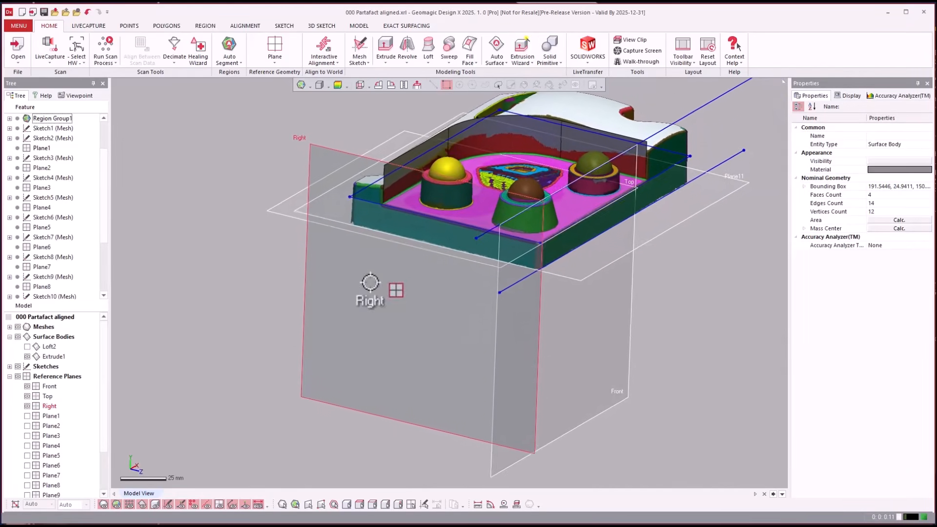
# Send only Sketch13 (Mesh) to SOLIDWORKS with LiveTransfer, using the Only Selected Entities option
pyautogui.moveTo(107, 211); pyautogui.dragTo(105, 283)
pyautogui.click(47, 277)
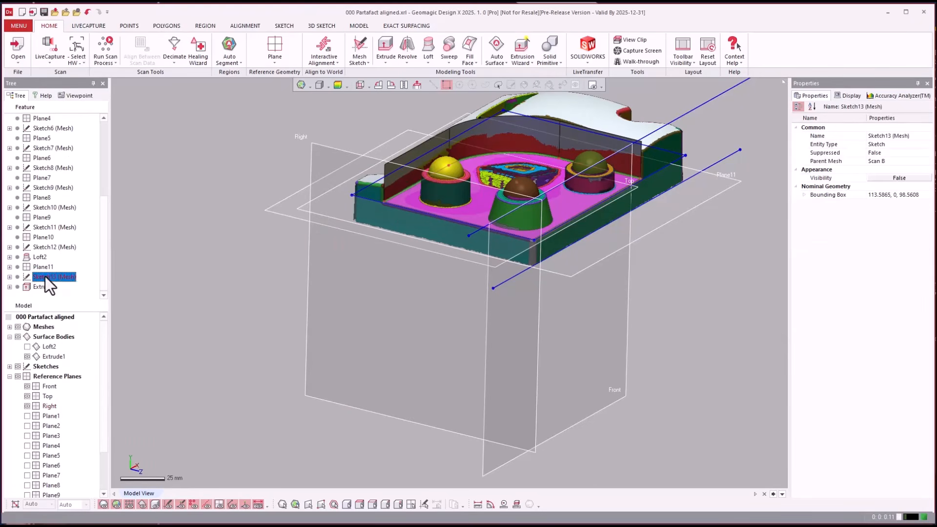
pyautogui.click(587, 62)
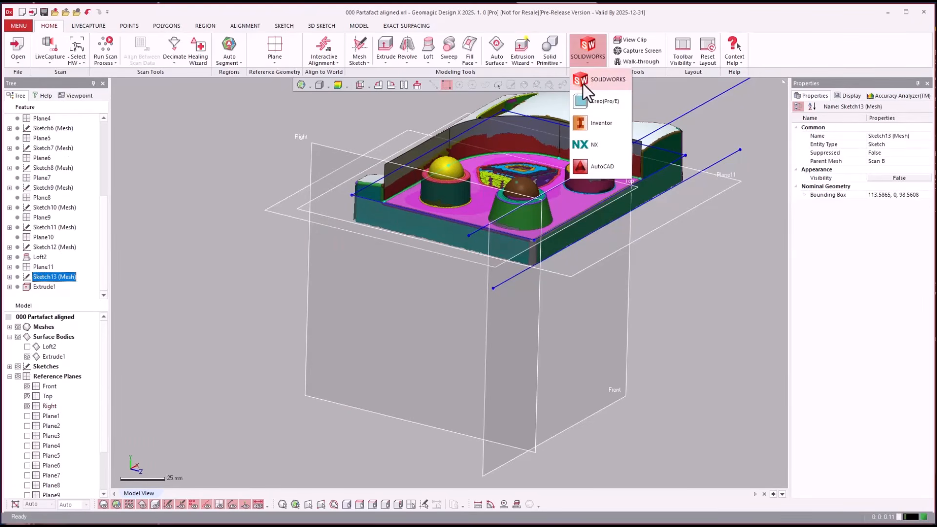
pyautogui.click(584, 84)
pyautogui.moveTo(204, 178); pyautogui.dragTo(153, 196)
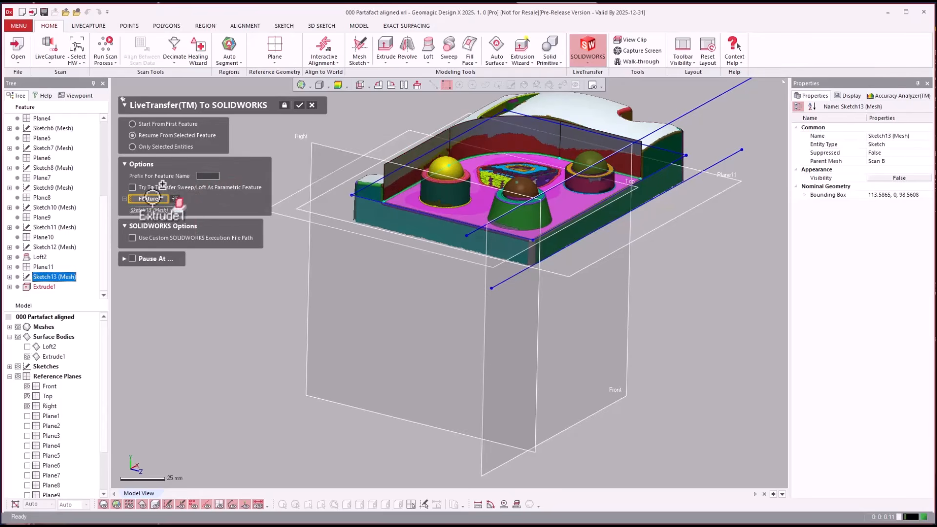
pyautogui.click(153, 147)
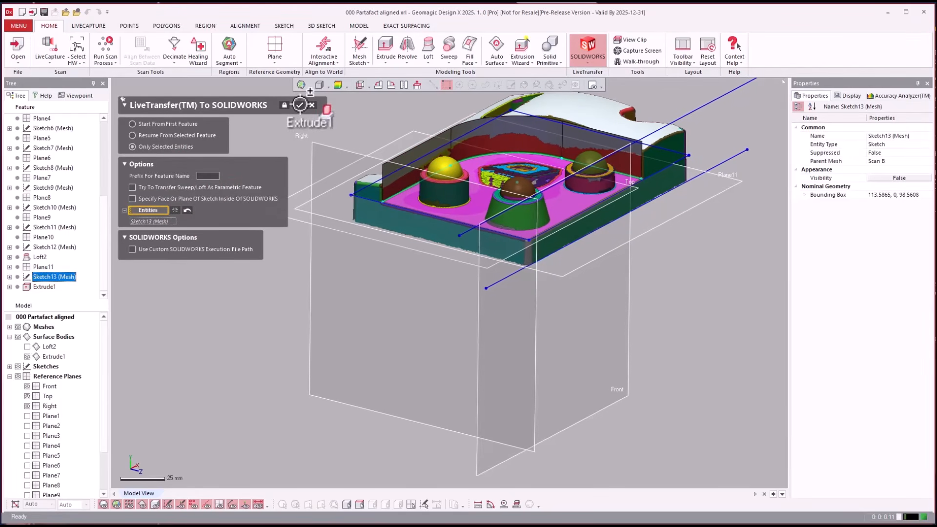
pyautogui.click(302, 104)
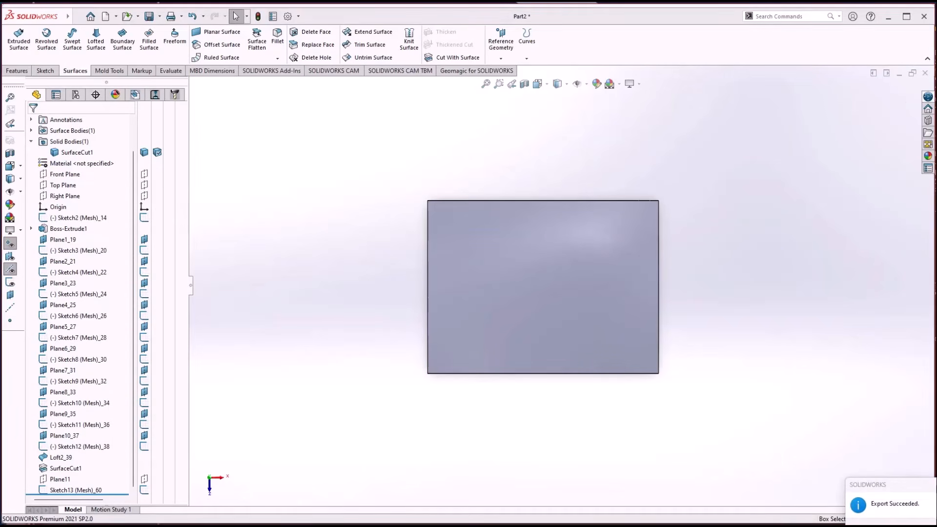
# In SOLIDWORKS, show the part in isometric view and open the transferred Sketch13 (Mesh)_60 for editing
pyautogui.hotkey('ctrl', '7')
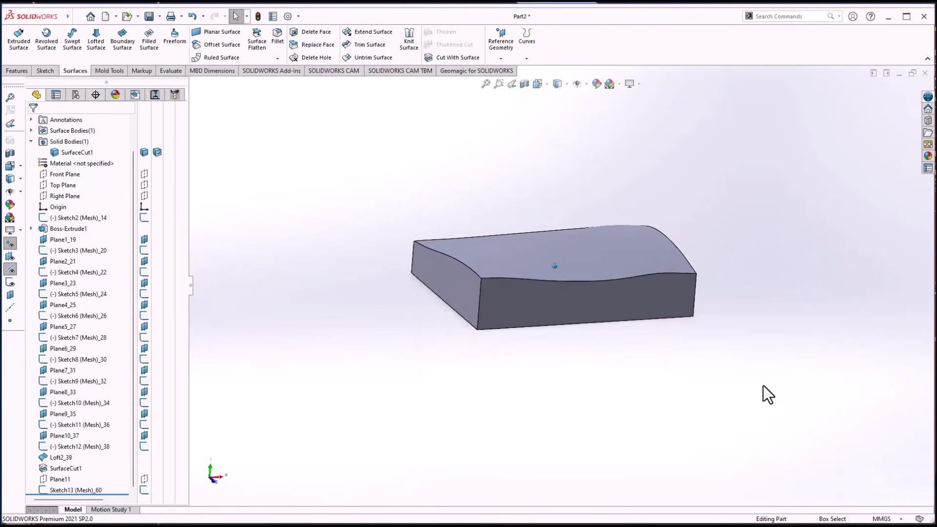
pyautogui.click(66, 491)
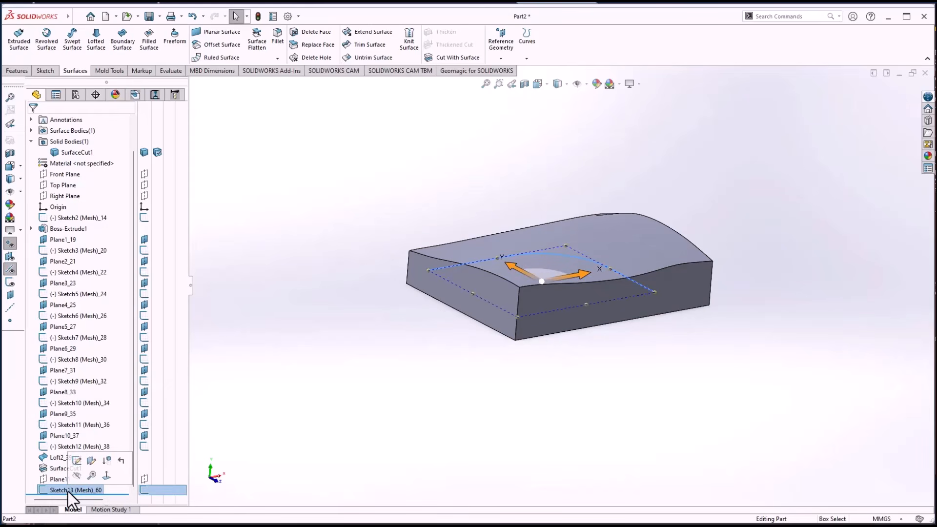
pyautogui.rightClick(67, 491)
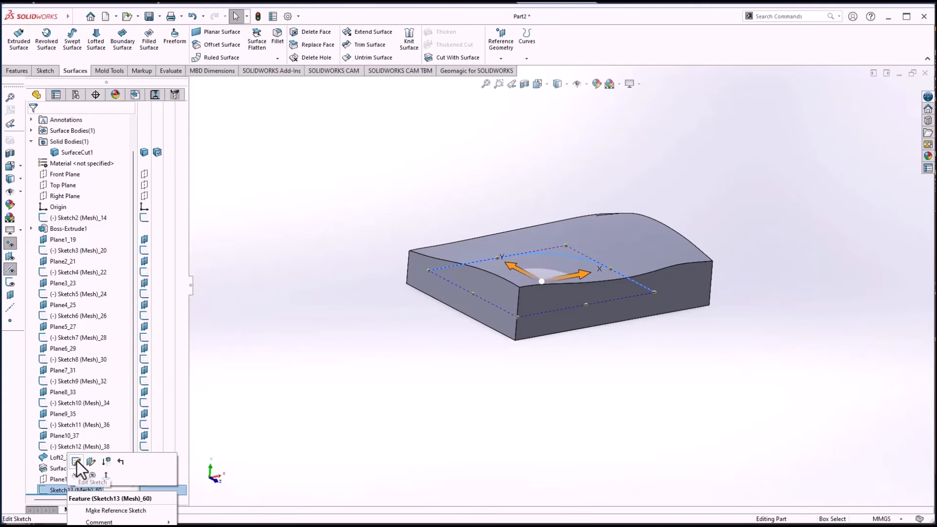
pyautogui.click(77, 461)
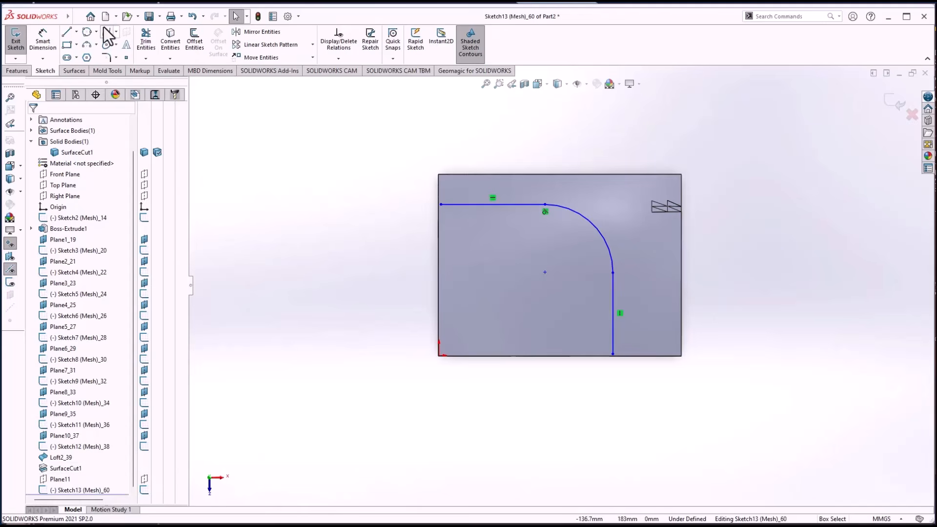
# Sketch a vertical line beside the block and a connected horizontal line below it, both outside the part's outline
pyautogui.press('l')
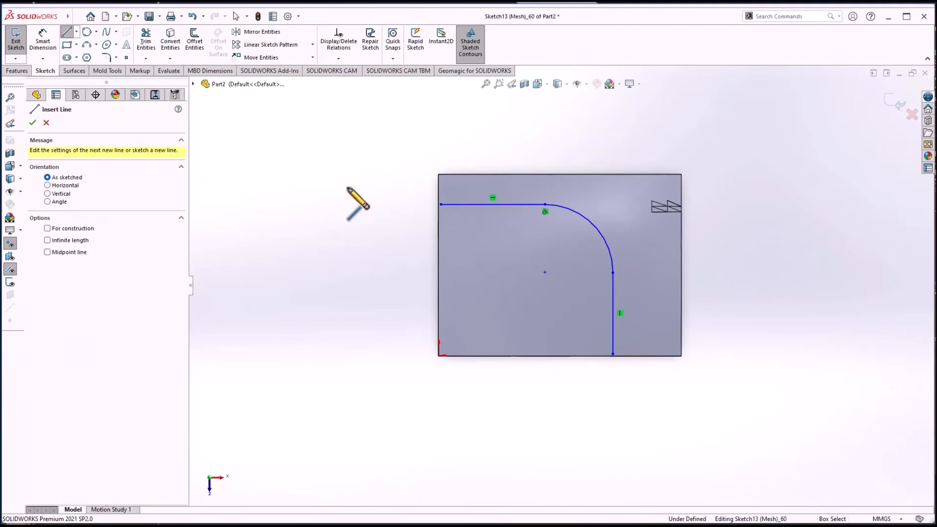
pyautogui.click(348, 186)
pyautogui.click(349, 388)
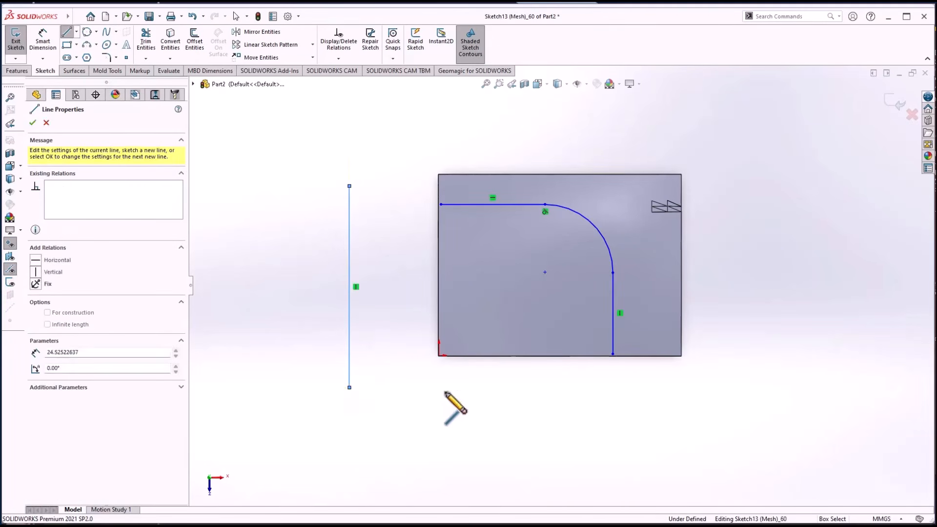
pyautogui.click(600, 388)
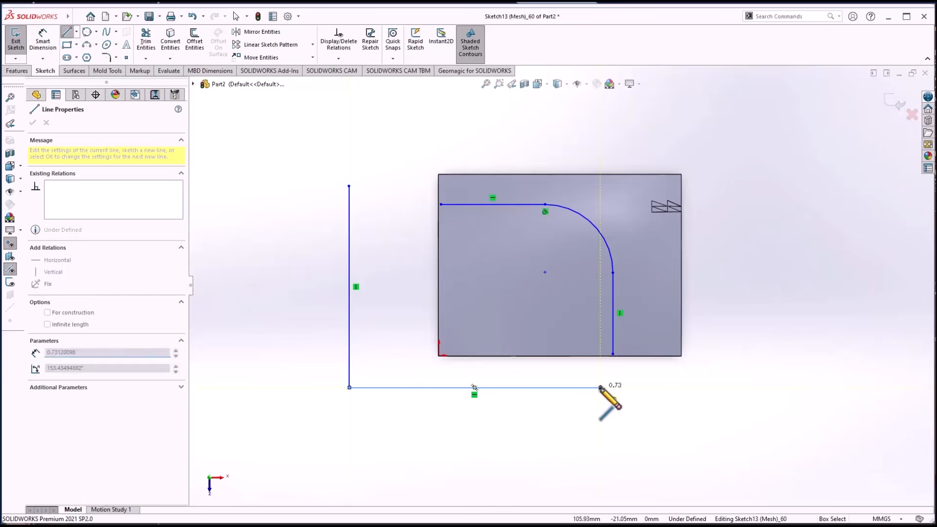
pyautogui.press('Escape')
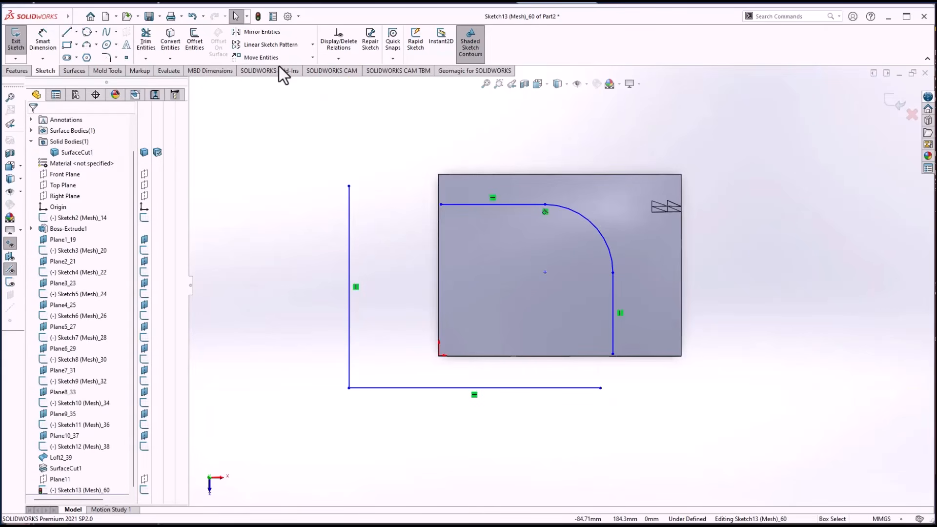
# Corner-trim the new lines to the open ends of the pocket profile so it forms a closed contour, and exit the sketch
pyautogui.click(145, 59)
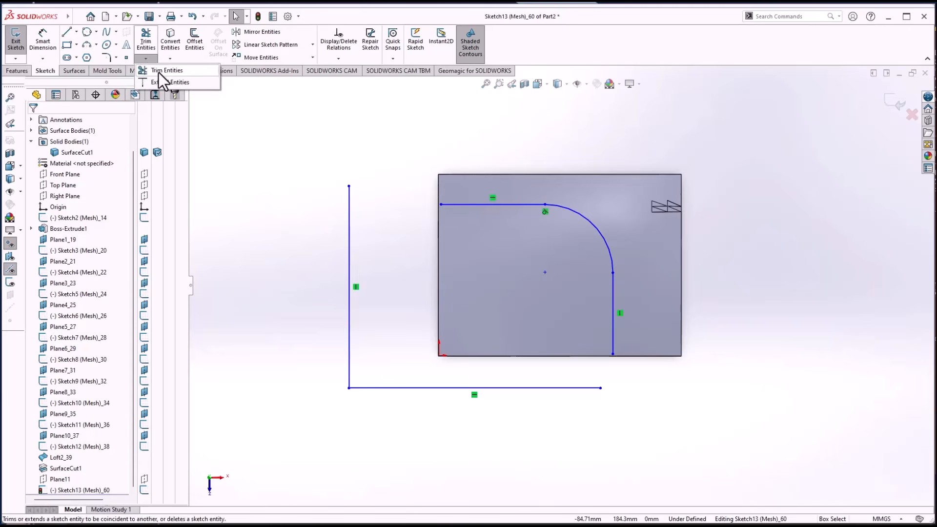
pyautogui.click(159, 72)
pyautogui.click(41, 221)
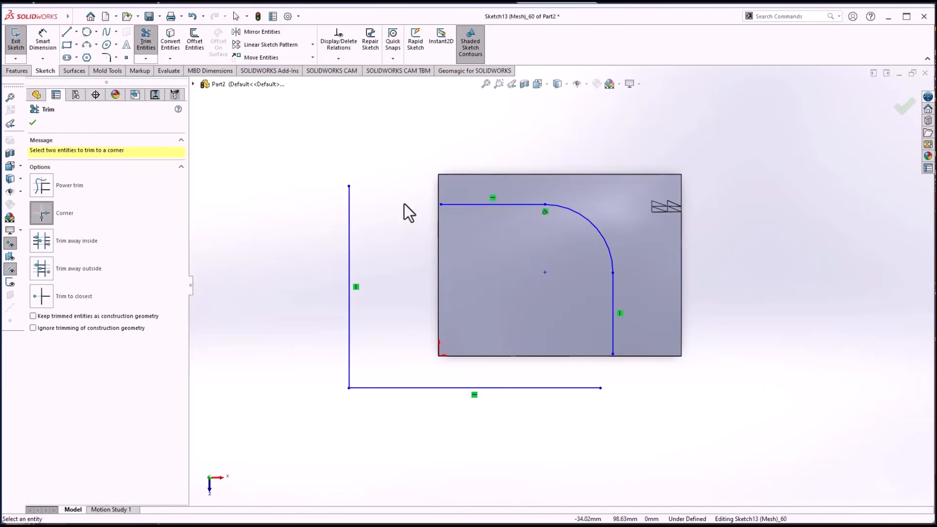
pyautogui.click(462, 204)
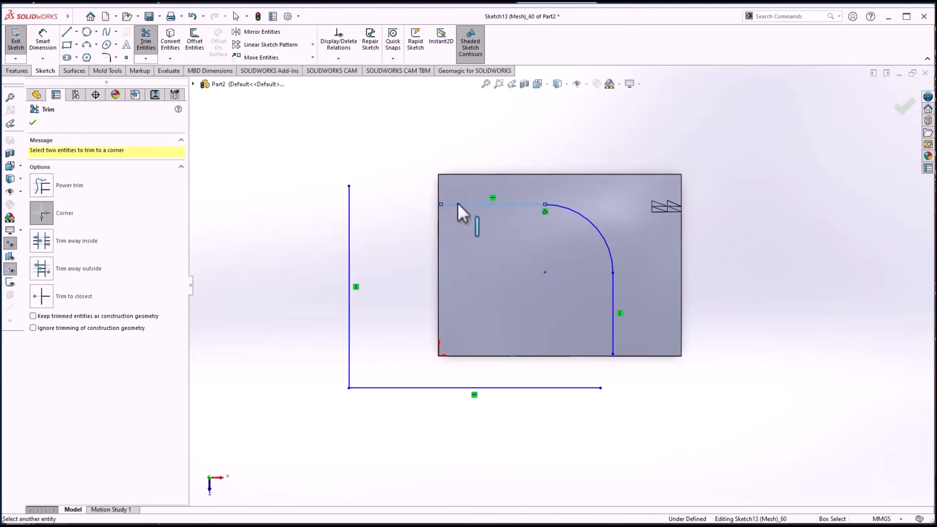
pyautogui.click(349, 239)
pyautogui.click(548, 388)
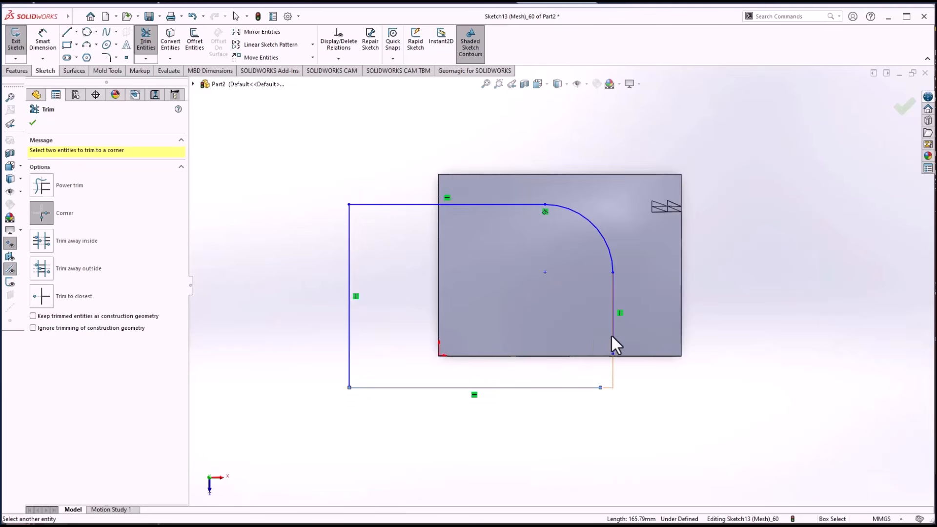
pyautogui.click(613, 335)
pyautogui.click(901, 110)
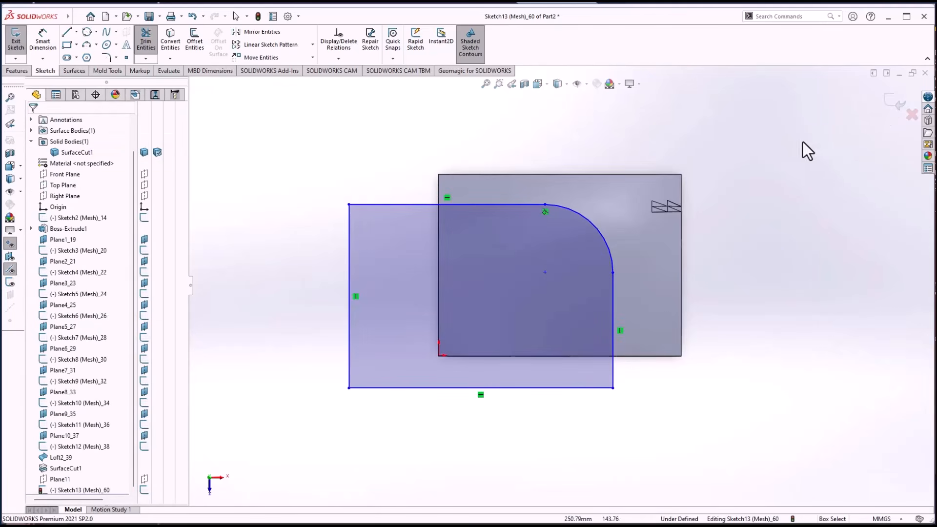
pyautogui.click(897, 106)
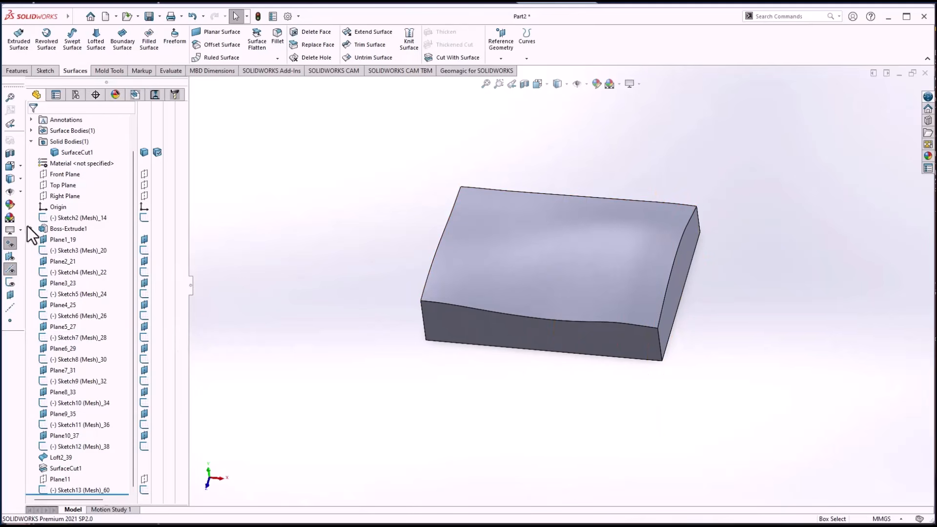
# Turn on sketch visibility and view the block with its sketches from an angle
pyautogui.click(10, 258)
pyautogui.click(10, 258)
pyautogui.click(8, 281)
pyautogui.moveTo(282, 215)
pyautogui.mouseDown(button='middle')
pyautogui.moveTo(336, 181)
pyautogui.moveTo(337, 168)
pyautogui.mouseUp(button='middle')
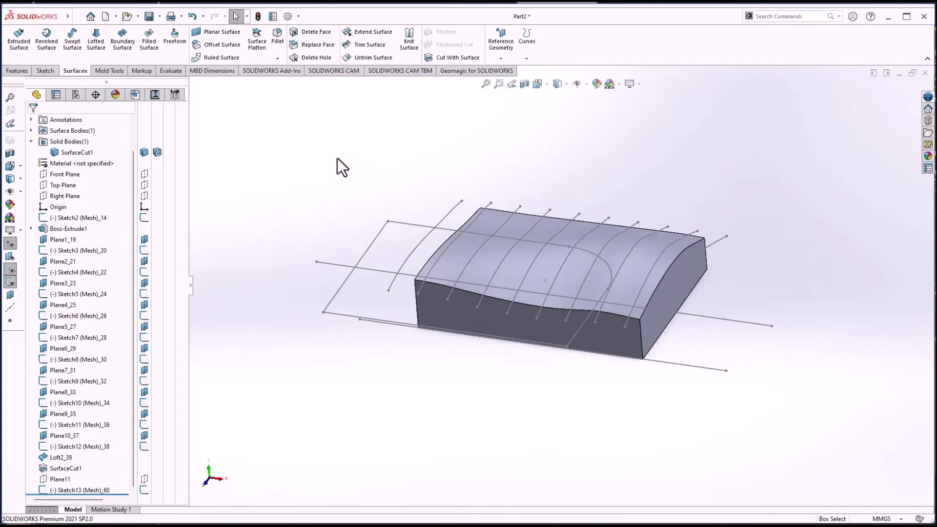
# Try to cut the Sketch13 (Mesh)_60 contour upward with an Up To Vertex end at a point of Sketch10 (Mesh)_34
pyautogui.click(18, 70)
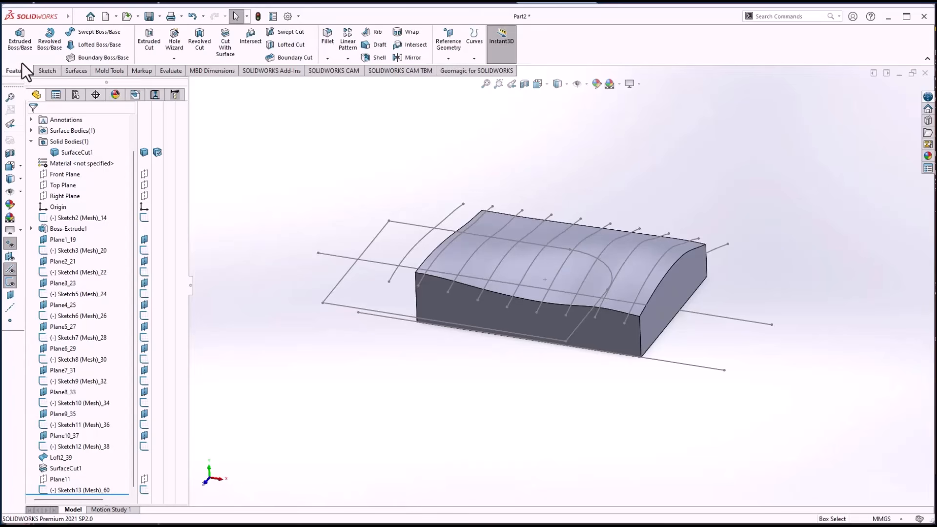
pyautogui.click(146, 43)
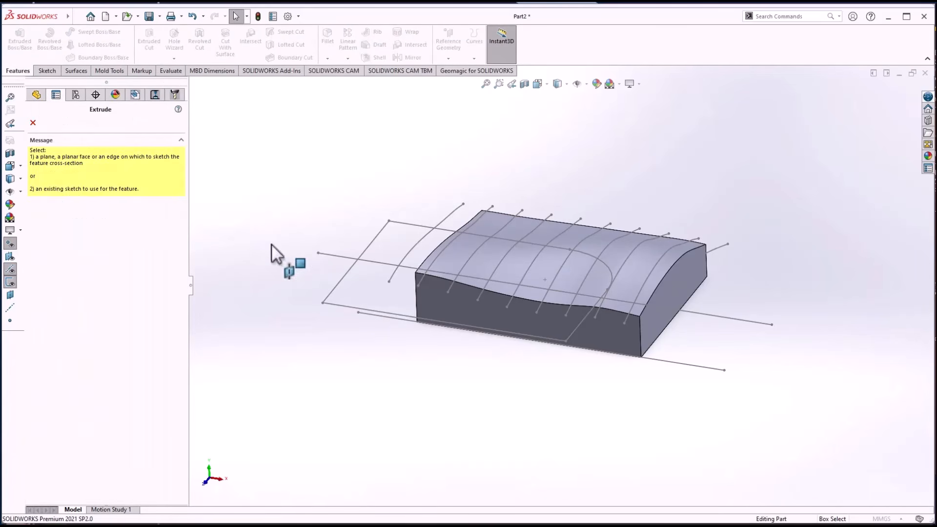
pyautogui.click(332, 290)
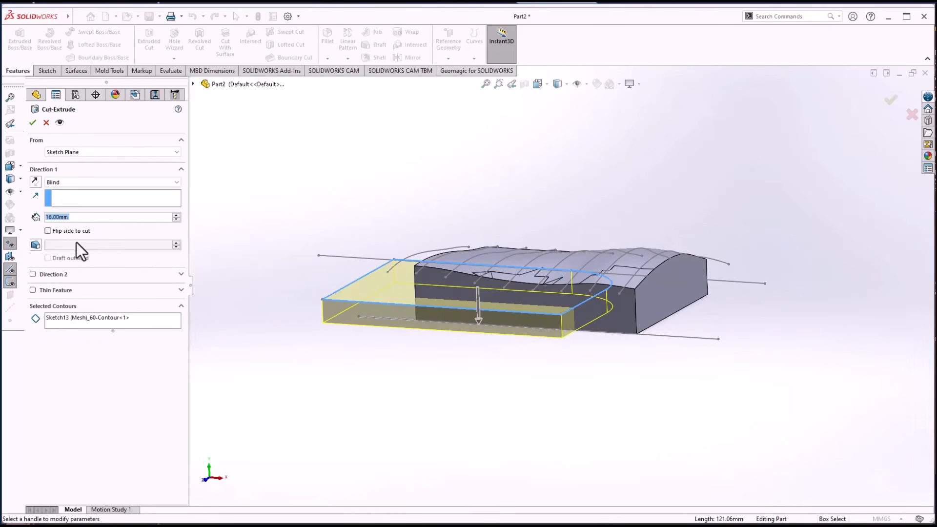
pyautogui.click(35, 182)
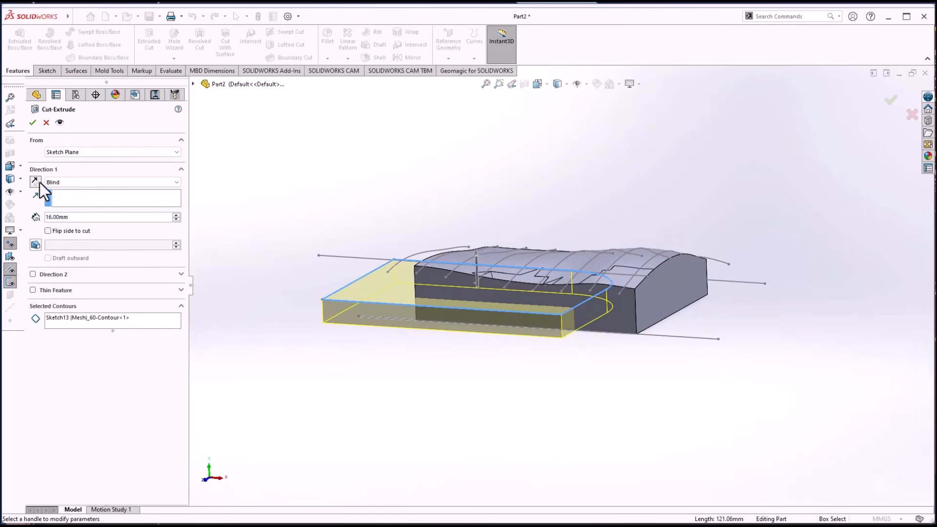
pyautogui.moveTo(475, 250); pyautogui.dragTo(479, 193)
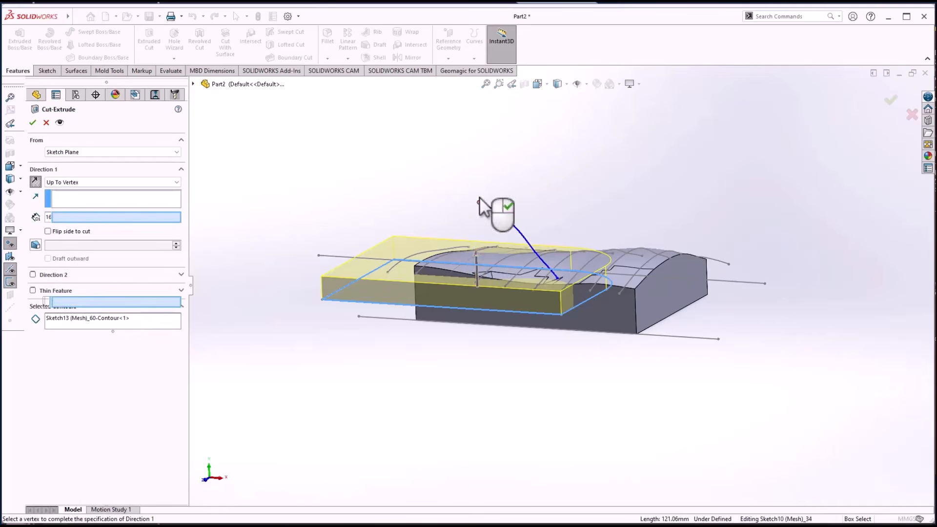
pyautogui.click(479, 193)
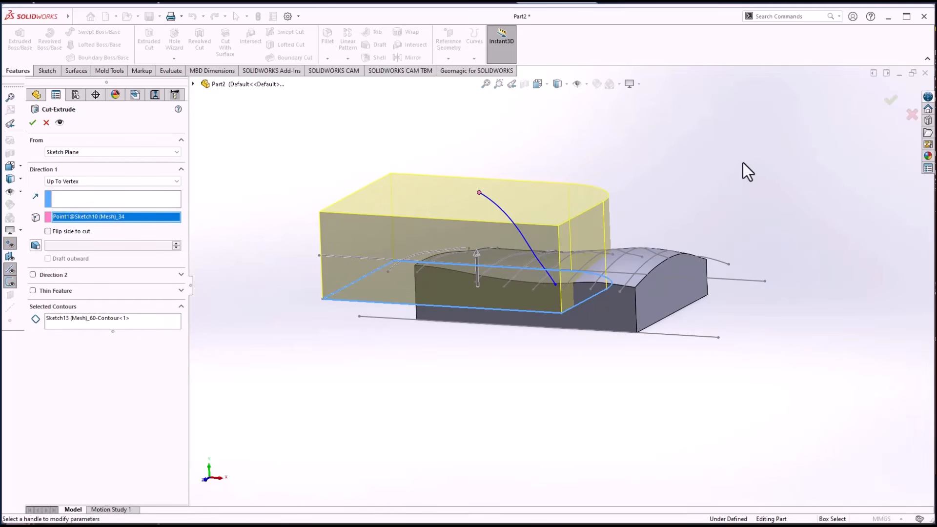
pyautogui.moveTo(654, 168); pyautogui.dragTo(651, 168, button='middle')
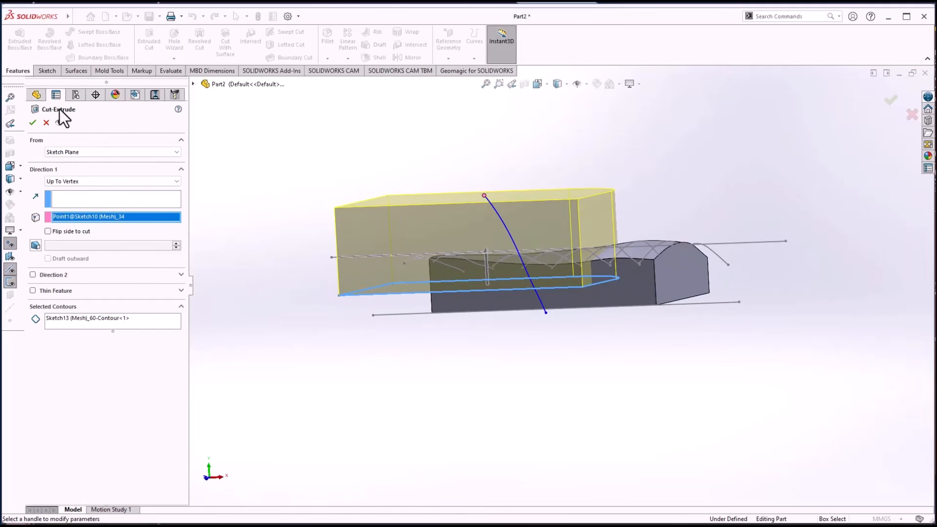
pyautogui.click(33, 123)
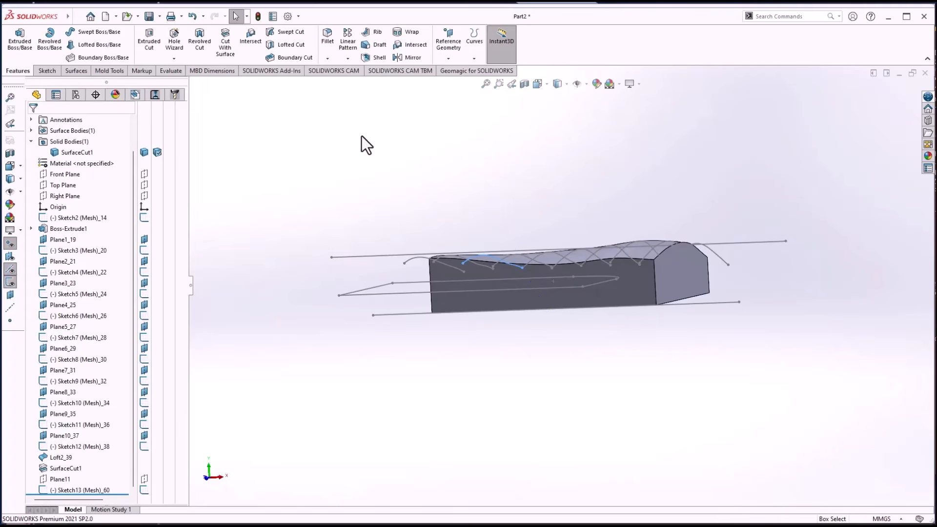
# Create an extruded cut from Sketch13 (Mesh)_60 with the direction reversed and the depth extended upward past the block's curved top
pyautogui.moveTo(336, 188)
pyautogui.mouseDown(button='middle')
pyautogui.moveTo(333, 213)
pyautogui.moveTo(329, 194)
pyautogui.mouseUp(button='middle')
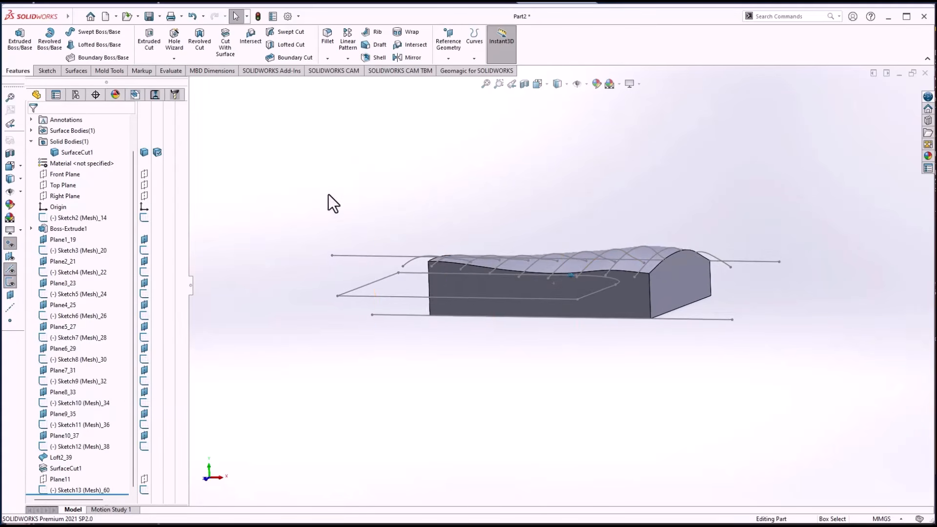
pyautogui.click(72, 490)
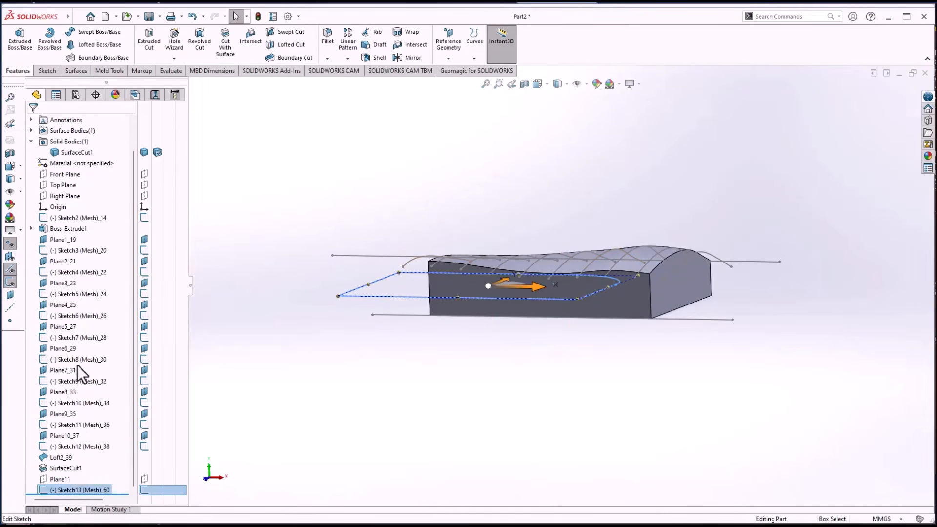
pyautogui.click(156, 42)
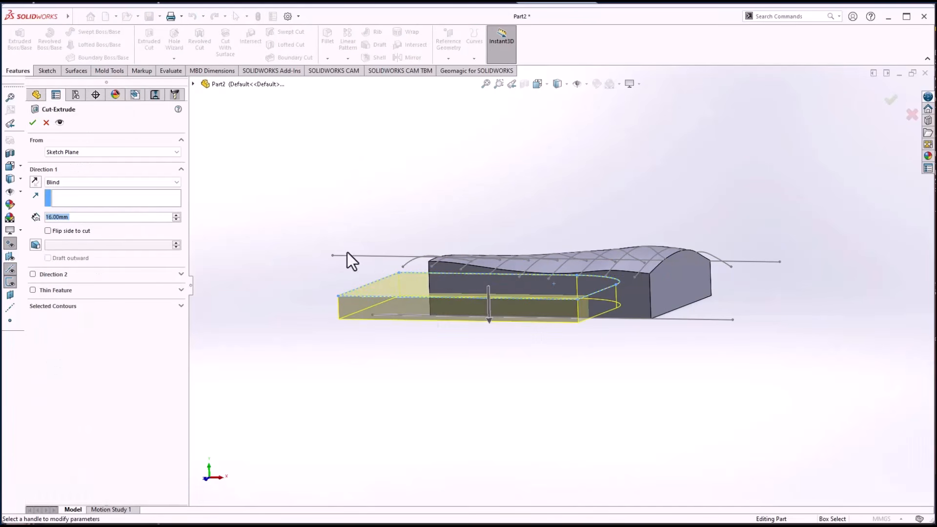
pyautogui.click(36, 181)
pyautogui.moveTo(489, 253); pyautogui.dragTo(493, 205)
pyautogui.click(30, 123)
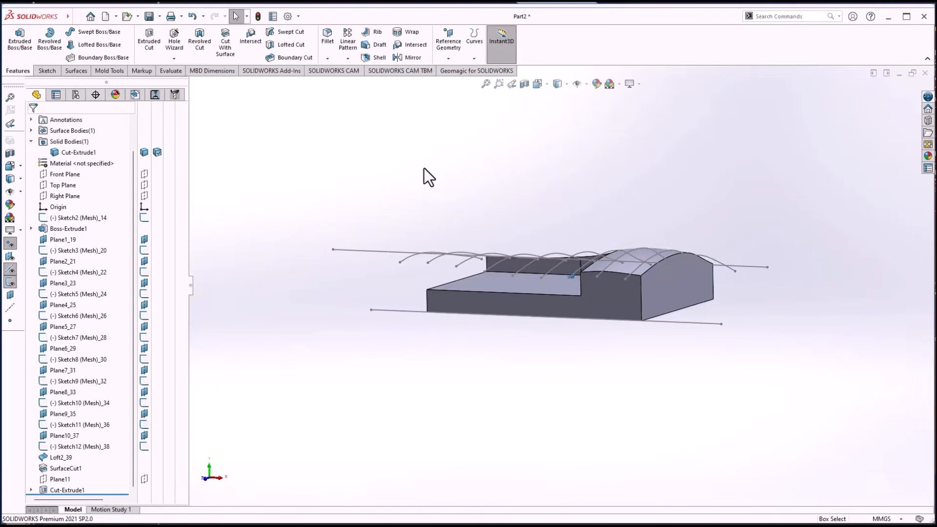
# Hide all sketches and fit the part in the view to show the finished pocket
pyautogui.moveTo(424, 168); pyautogui.dragTo(423, 168, button='middle')
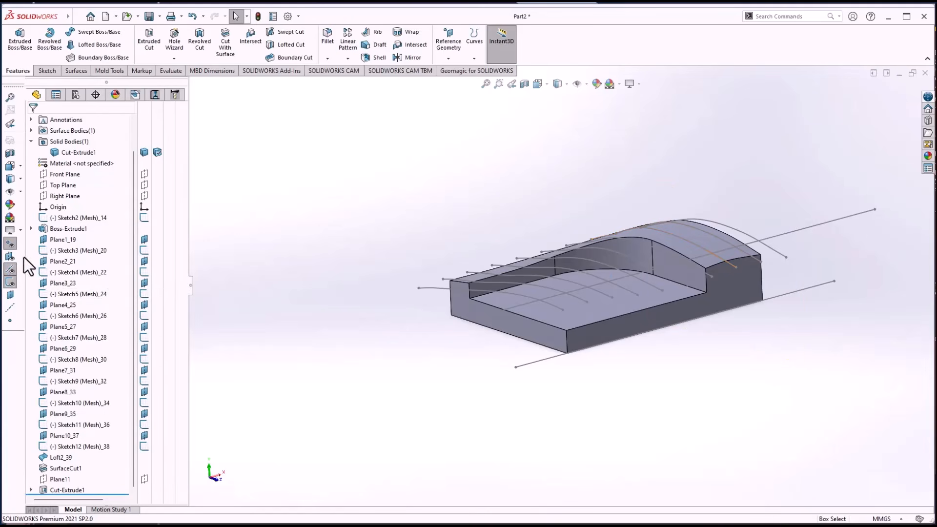
pyautogui.click(11, 282)
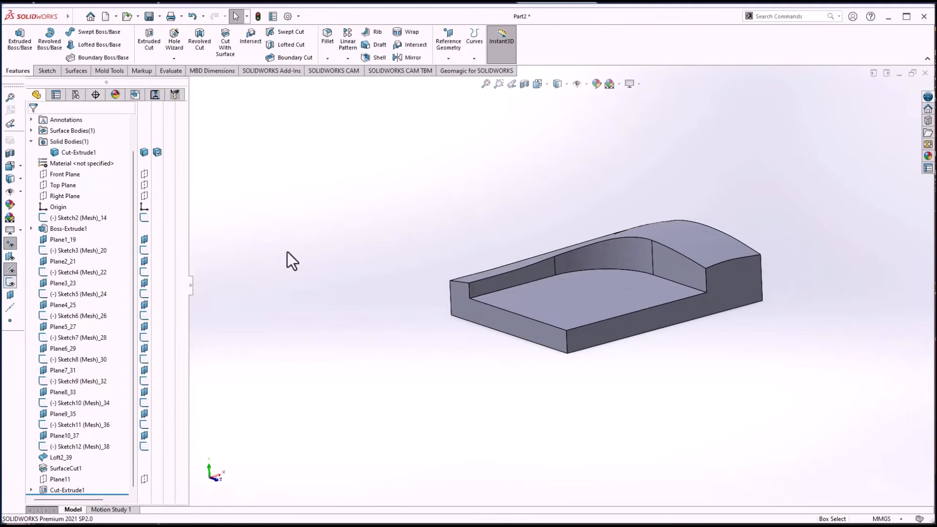
pyautogui.moveTo(355, 225); pyautogui.dragTo(355, 225, button='middle')
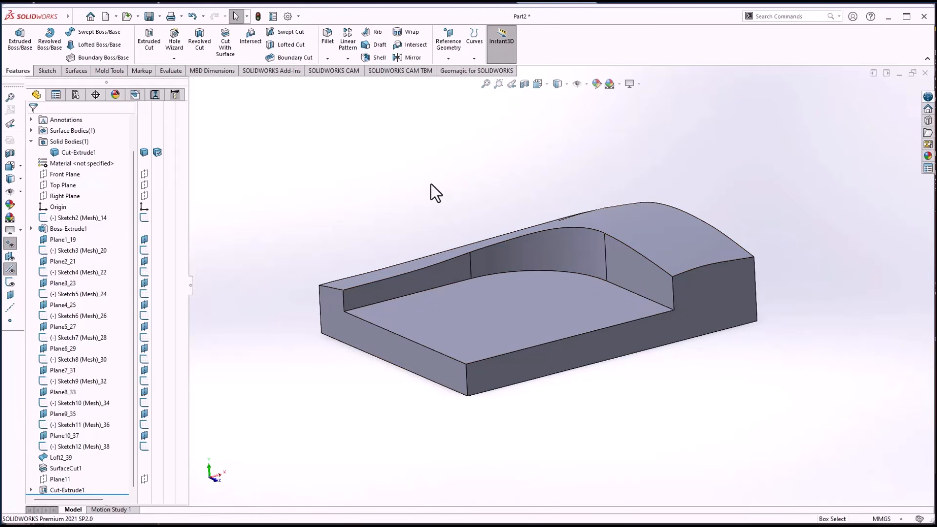
pyautogui.press('f')
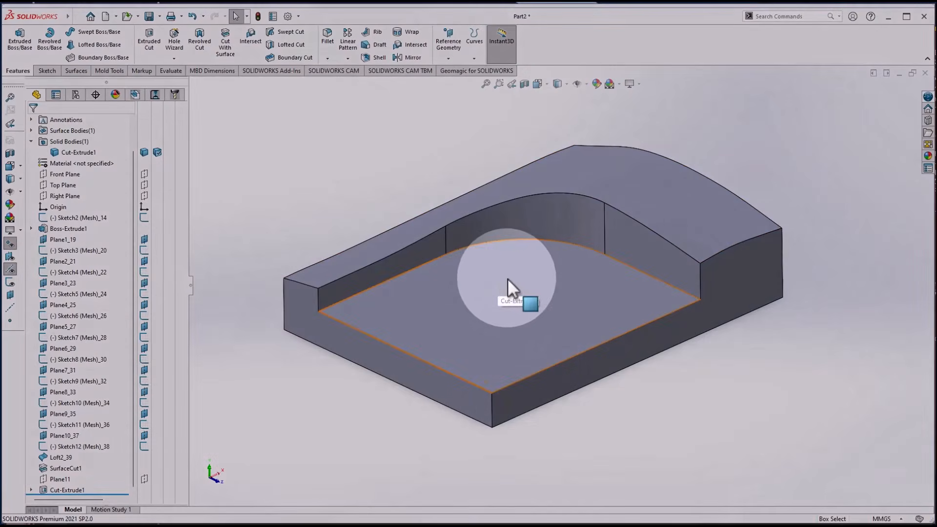
pyautogui.click(509, 280)
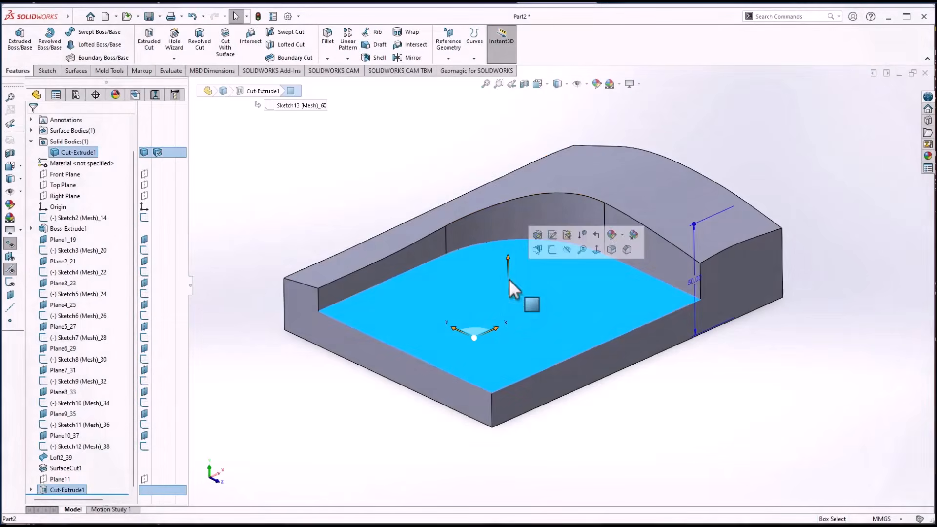
pyautogui.click(418, 172)
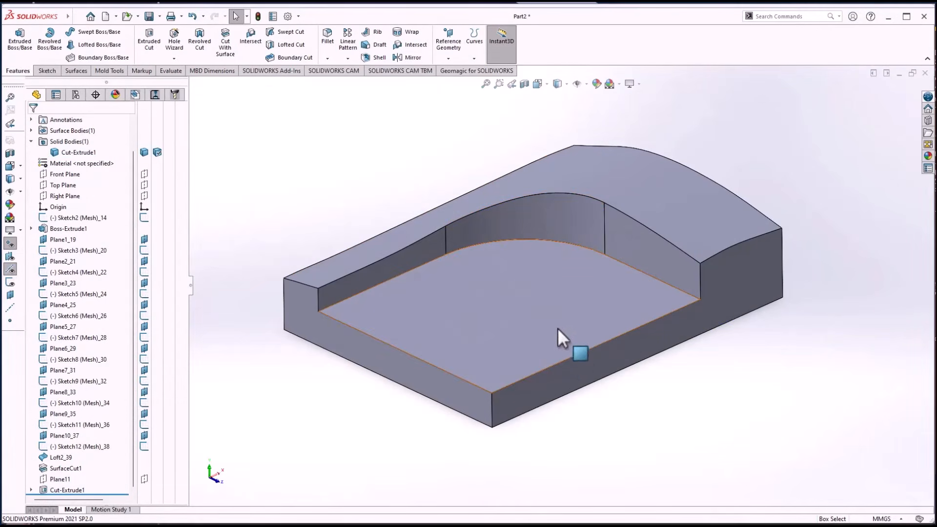